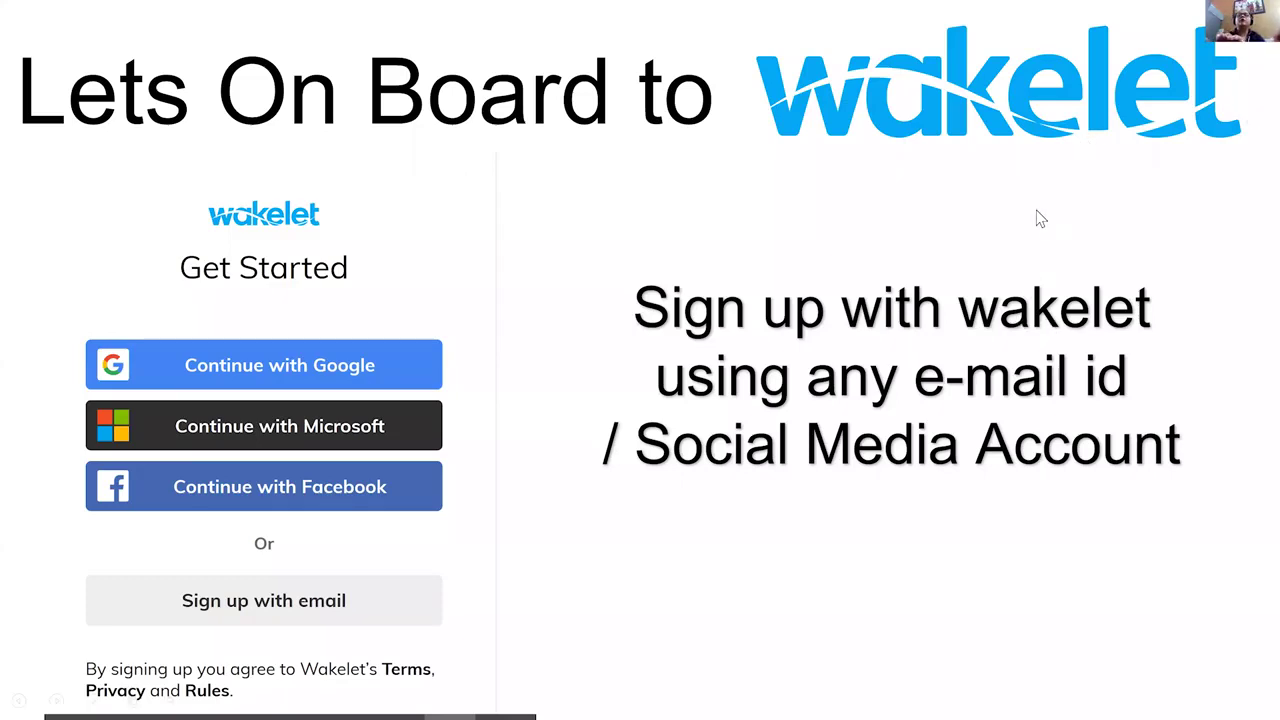
Advance to the Creating Wakelet Collection slide and bring the Wakelet welcome page in Chrome forward.
{"action": "key", "text": "Right"}
{"action": "key", "text": "alt+Tab"}
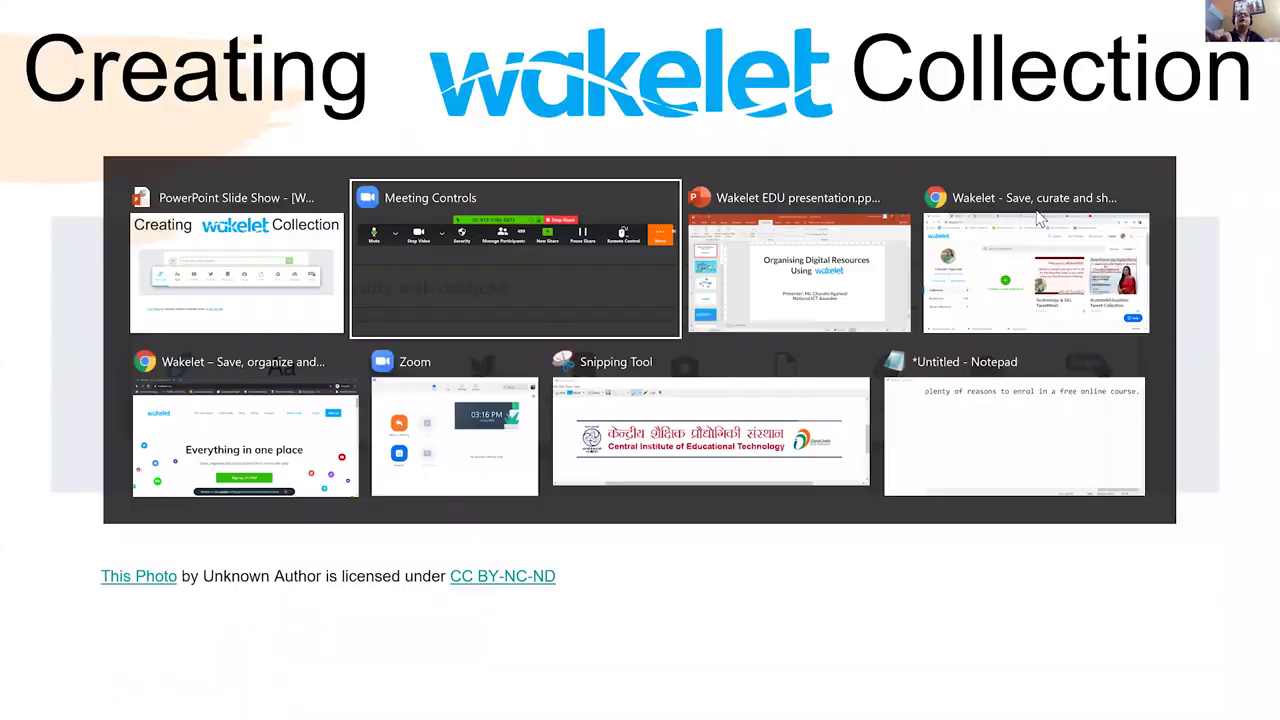
{"action": "key", "text": "alt+Tab"}
{"action": "key", "text": "Tab"}
{"action": "key", "text": "Tab"}
{"action": "key", "text": "Tab"}
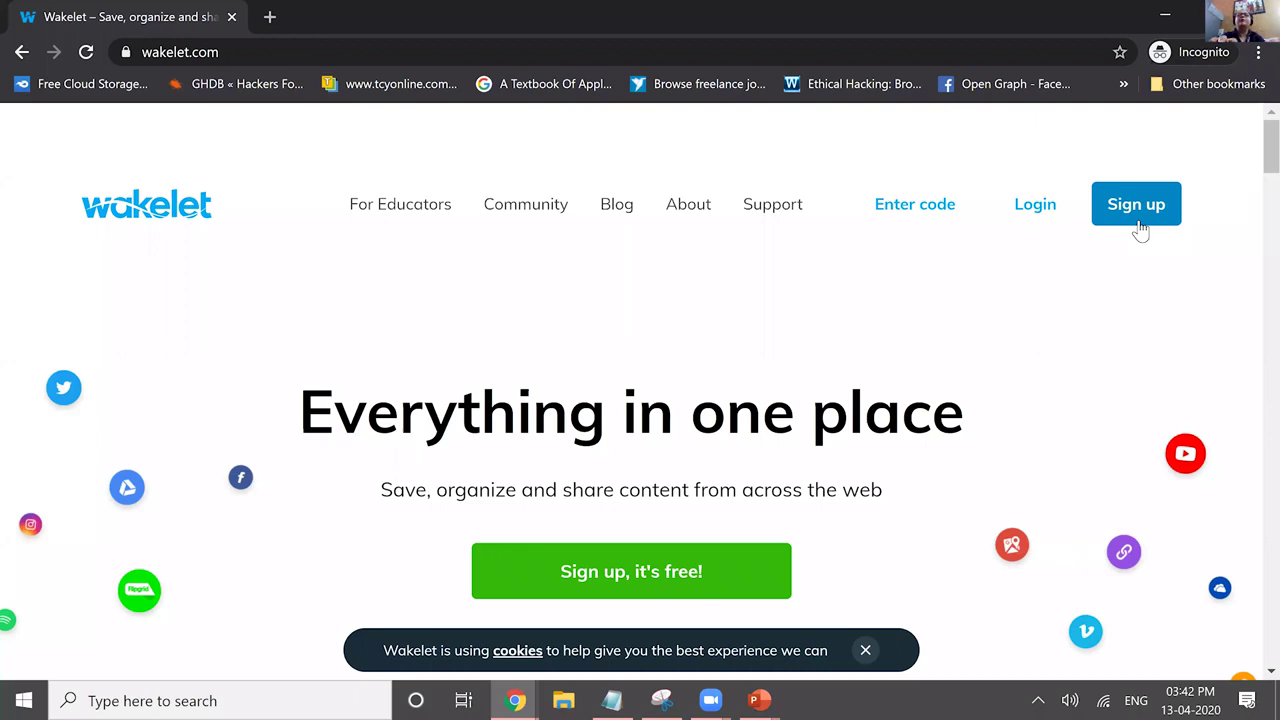
Switch to the signed-in Wakelet window showing the account's Collections page.
{"action": "key", "text": "alt+Tab"}
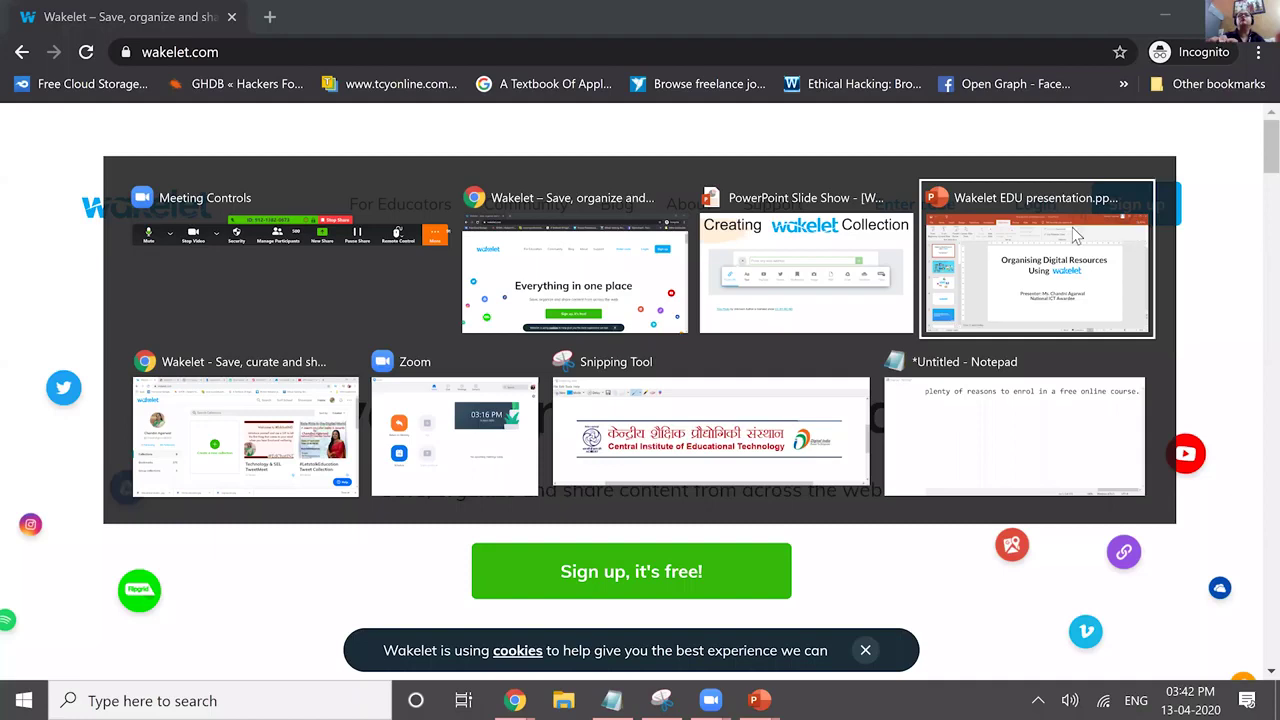
{"action": "key", "text": "Tab"}
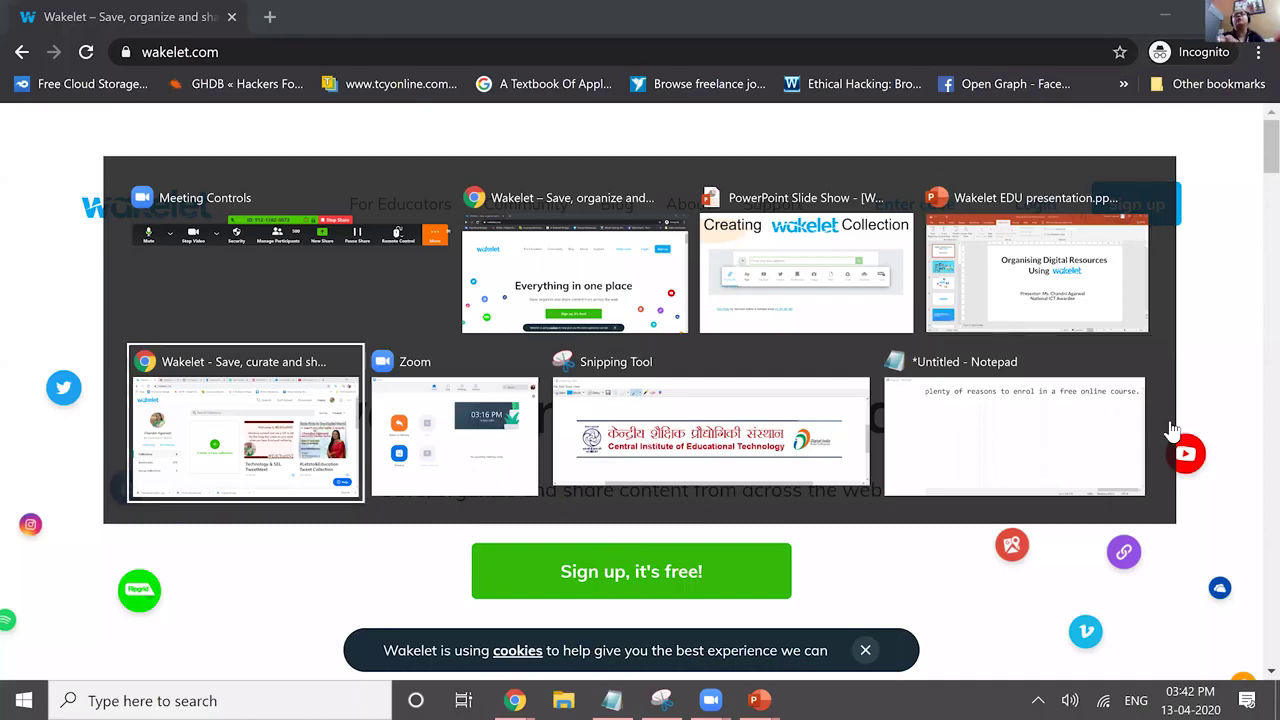
{"action": "key", "text": "alt"}
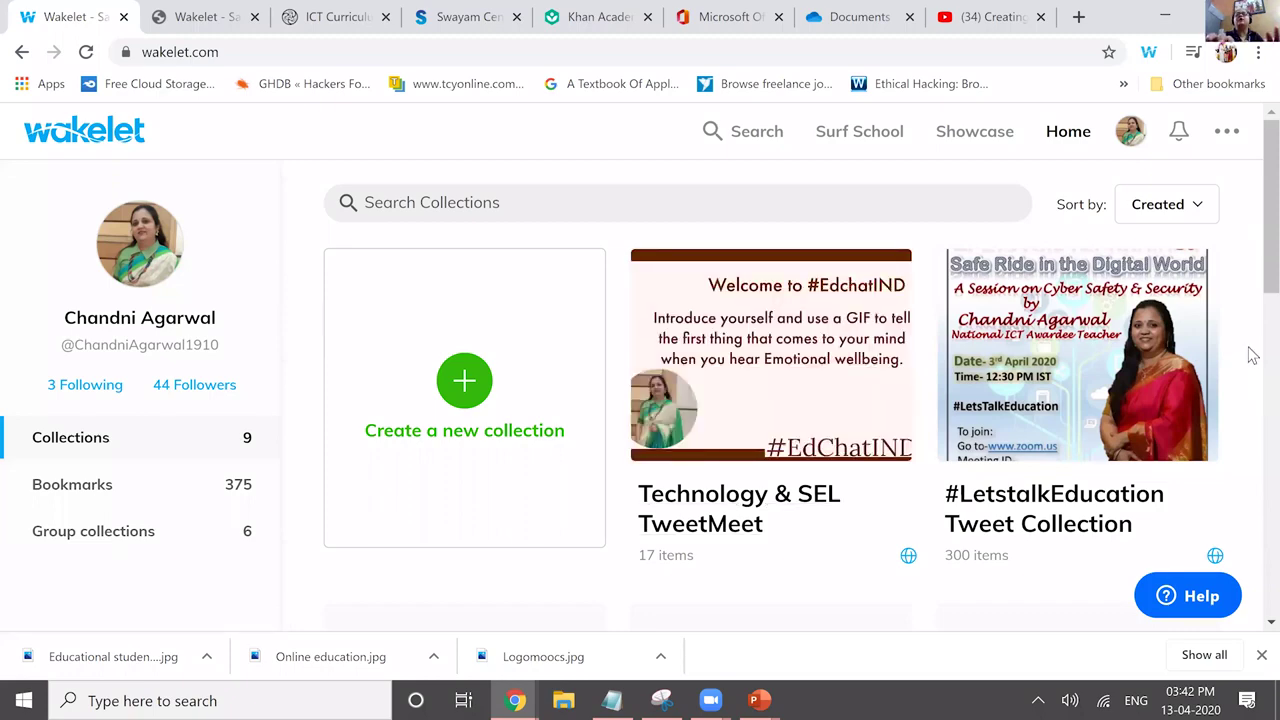
Browse the One Stop link Teams resources collection and return to its top.
{"action": "scroll", "coordinate": [712, 362], "scroll_direction": "down", "scroll_amount": 3}
{"action": "left_click", "coordinate": [717, 380]}
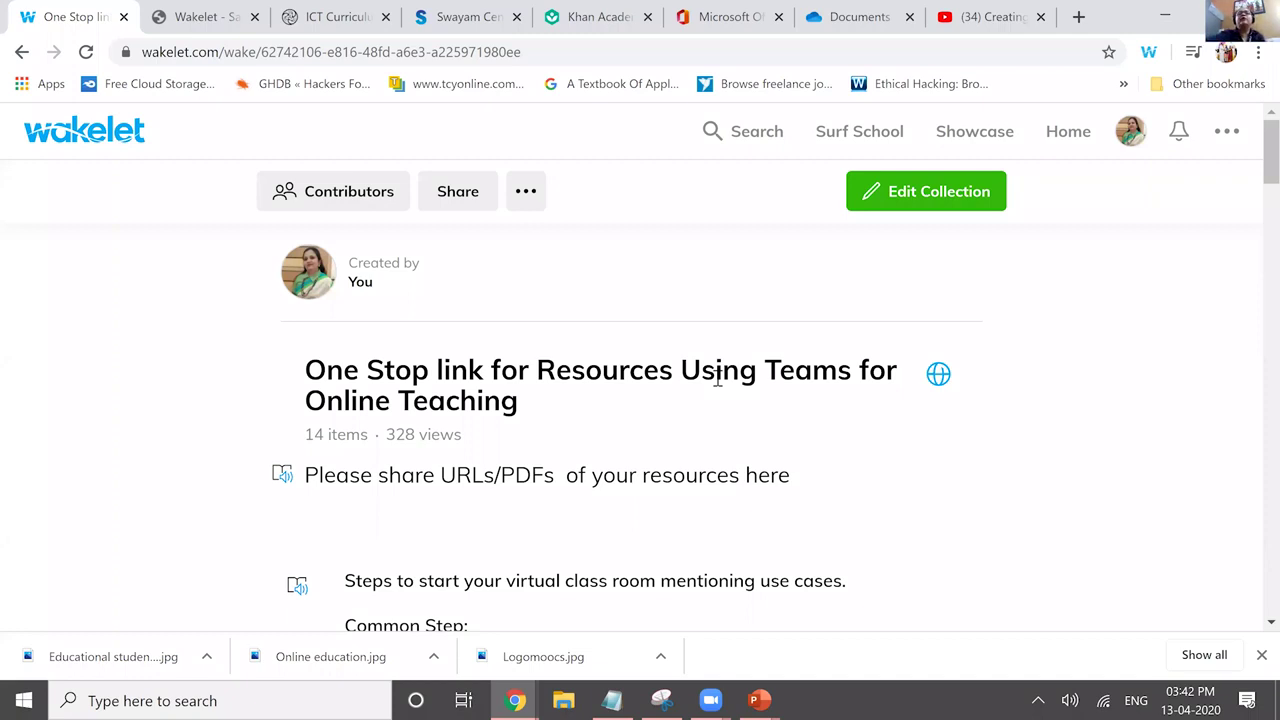
{"action": "scroll", "coordinate": [717, 377], "scroll_direction": "down", "scroll_amount": 1}
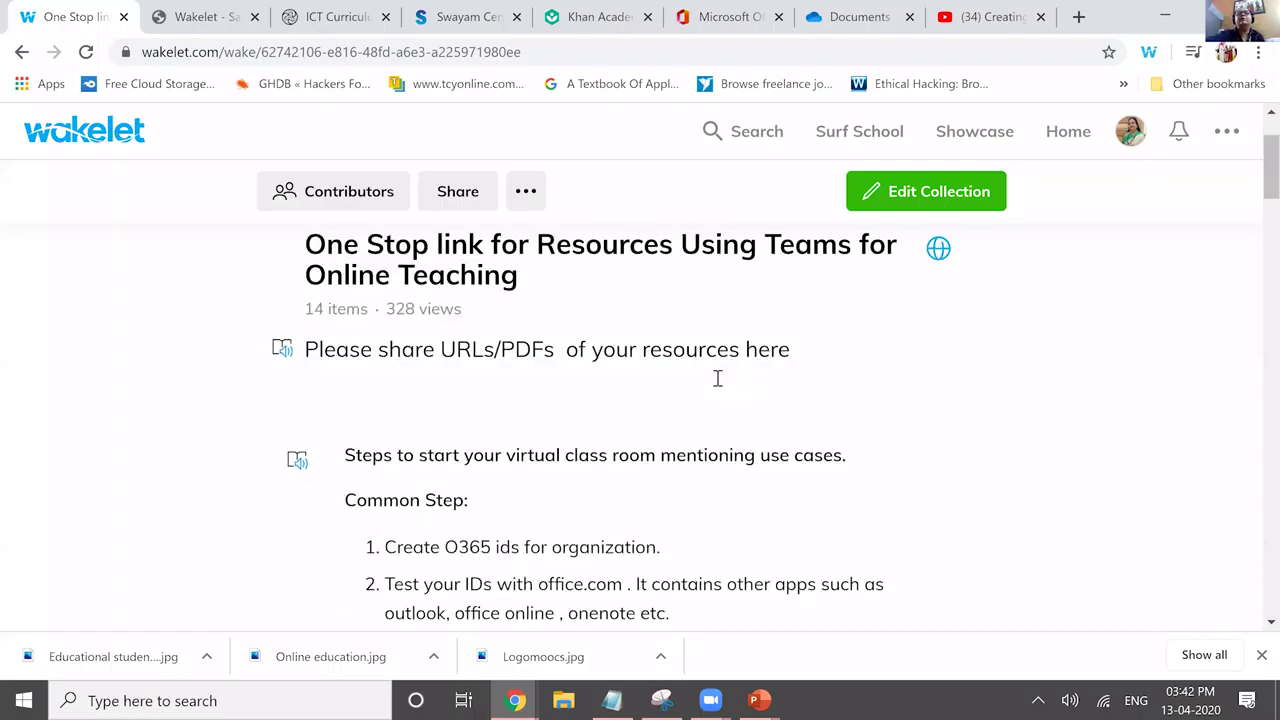
{"action": "scroll", "coordinate": [717, 377], "scroll_direction": "down", "scroll_amount": 1}
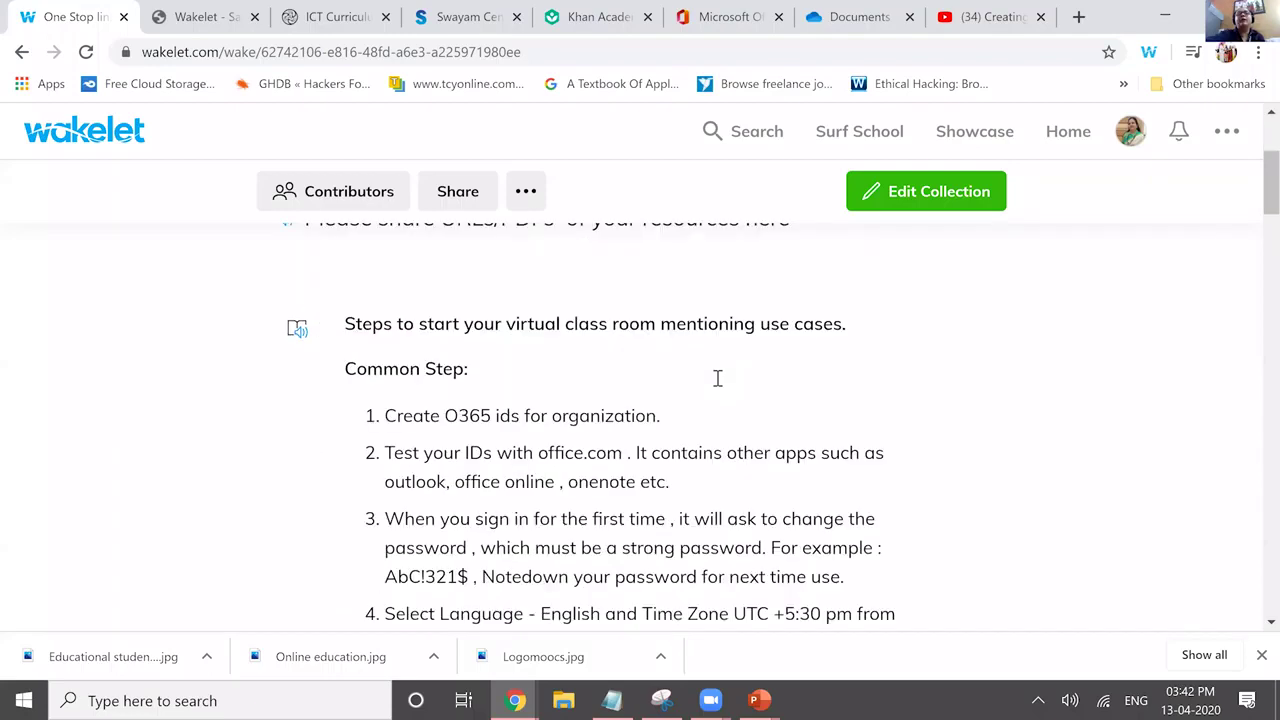
{"action": "scroll", "coordinate": [717, 377], "scroll_direction": "down", "scroll_amount": 5}
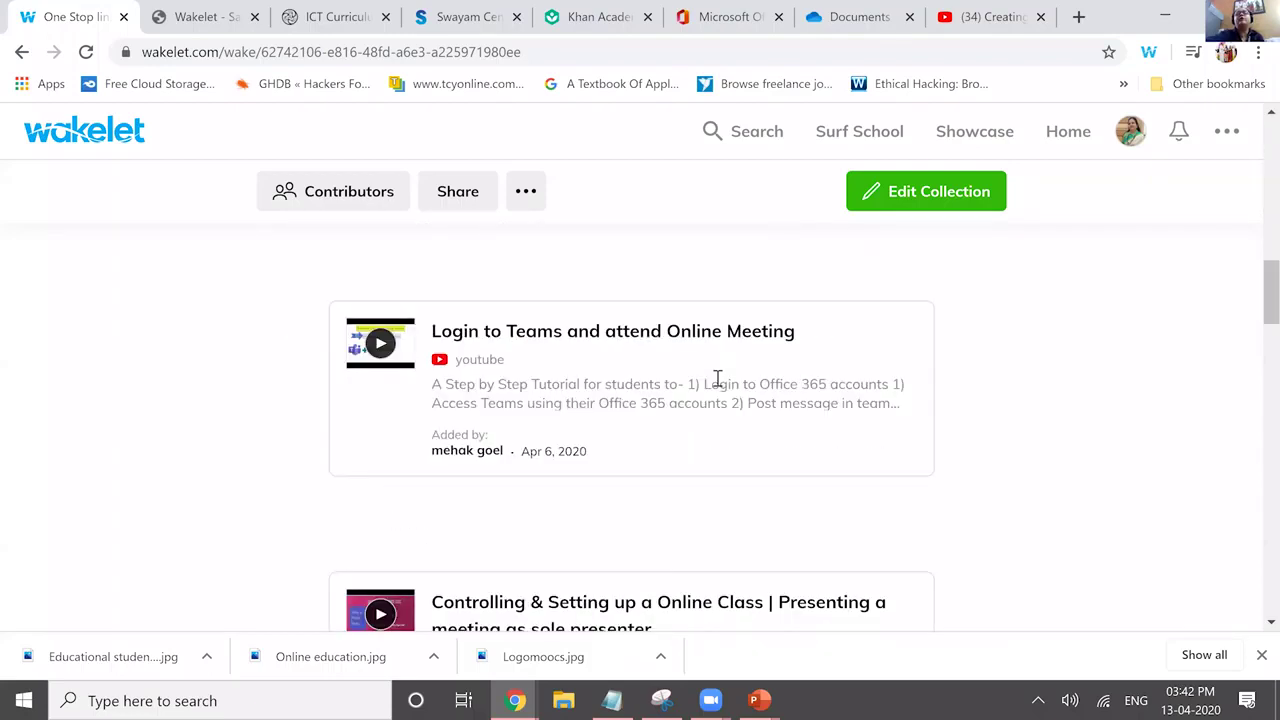
{"action": "scroll", "coordinate": [717, 377], "scroll_direction": "down", "scroll_amount": 3}
{"action": "scroll", "coordinate": [717, 377], "scroll_direction": "down", "scroll_amount": 3}
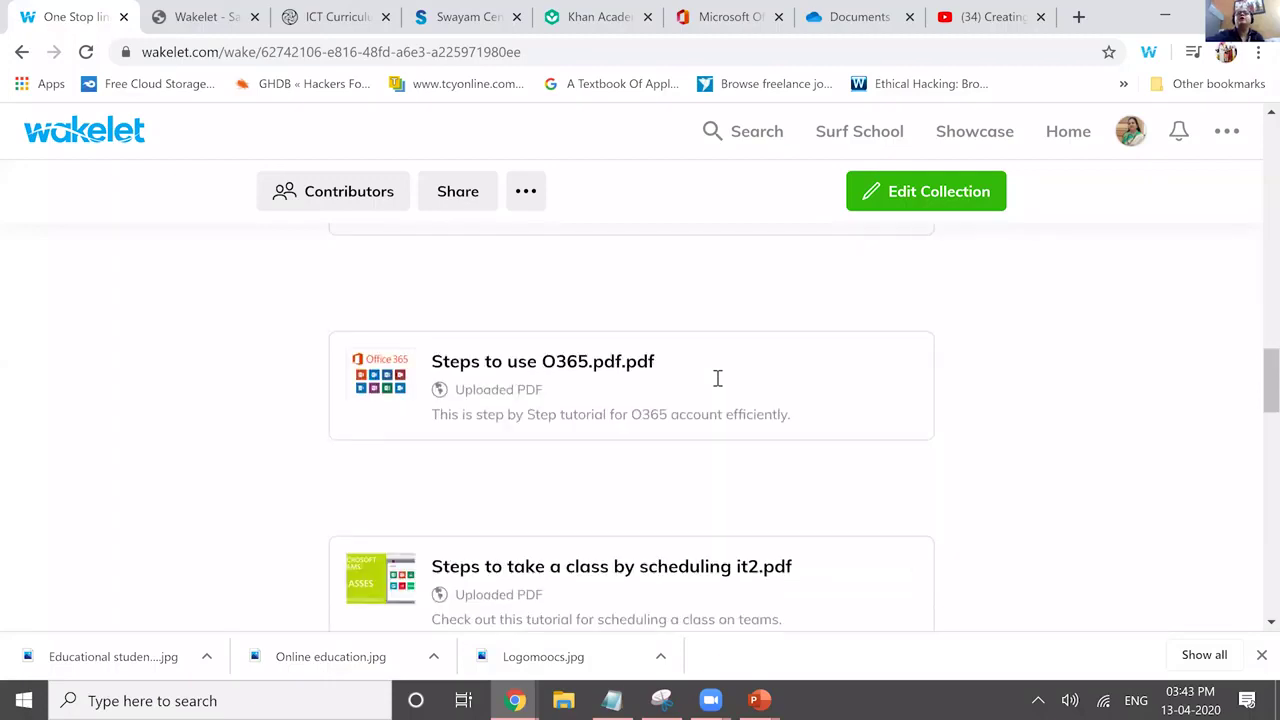
{"action": "key", "text": "Home"}
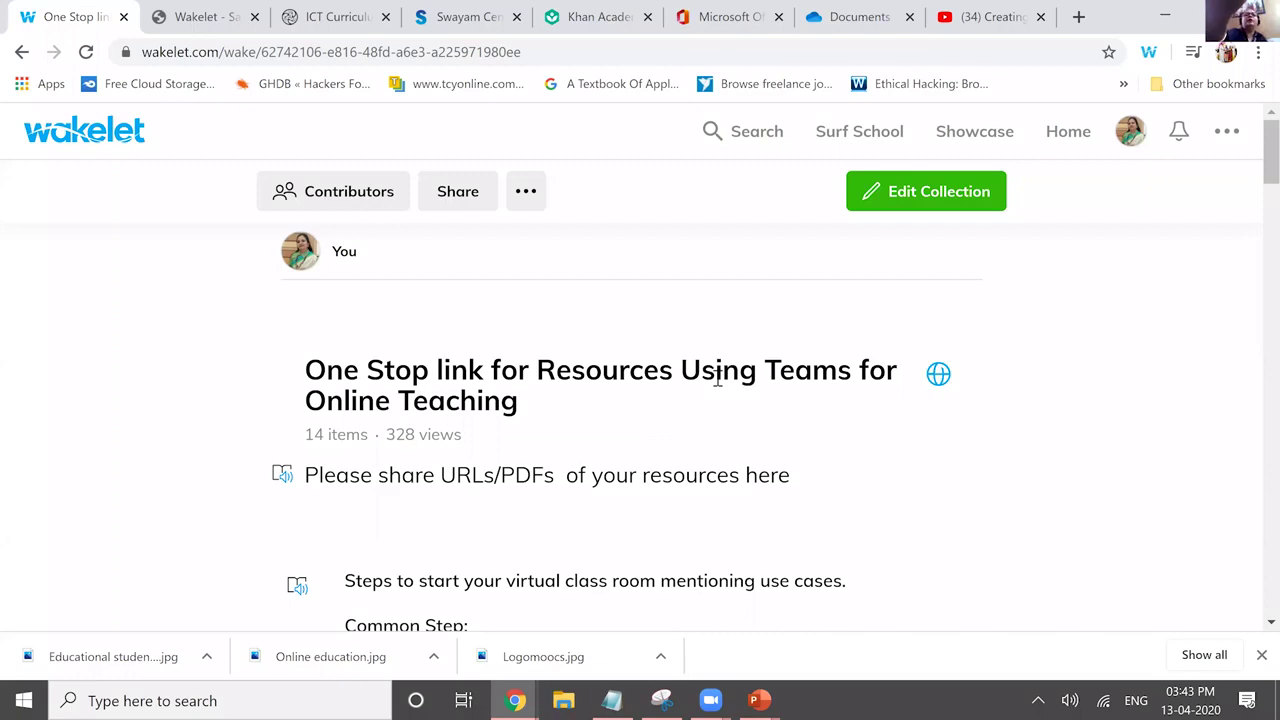
Go back to the collections home and start a new collection.
{"action": "left_click", "coordinate": [1068, 131]}
{"action": "left_click", "coordinate": [463, 380]}
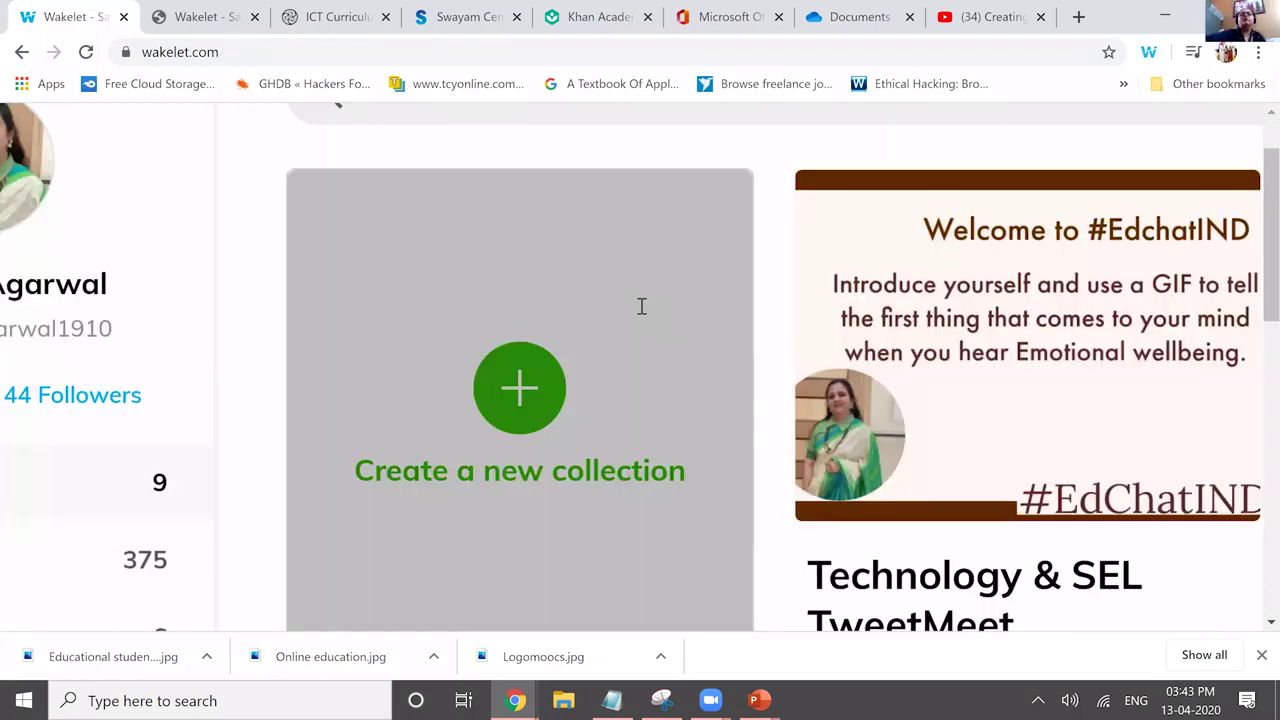
{"action": "scroll", "coordinate": [641, 306], "scroll_direction": "up", "scroll_amount": 3}
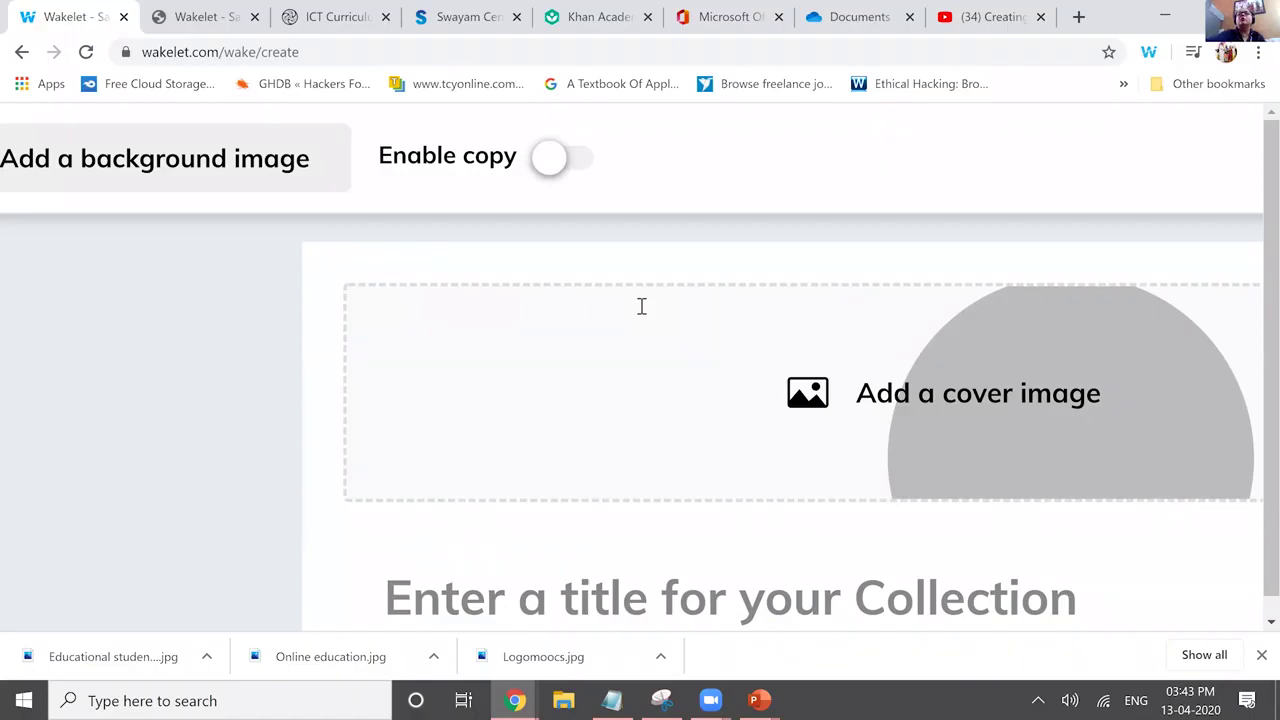
Preview the cover image options (Upload, Choose from library), then adjust the page zoom.
{"action": "left_click", "coordinate": [641, 306]}
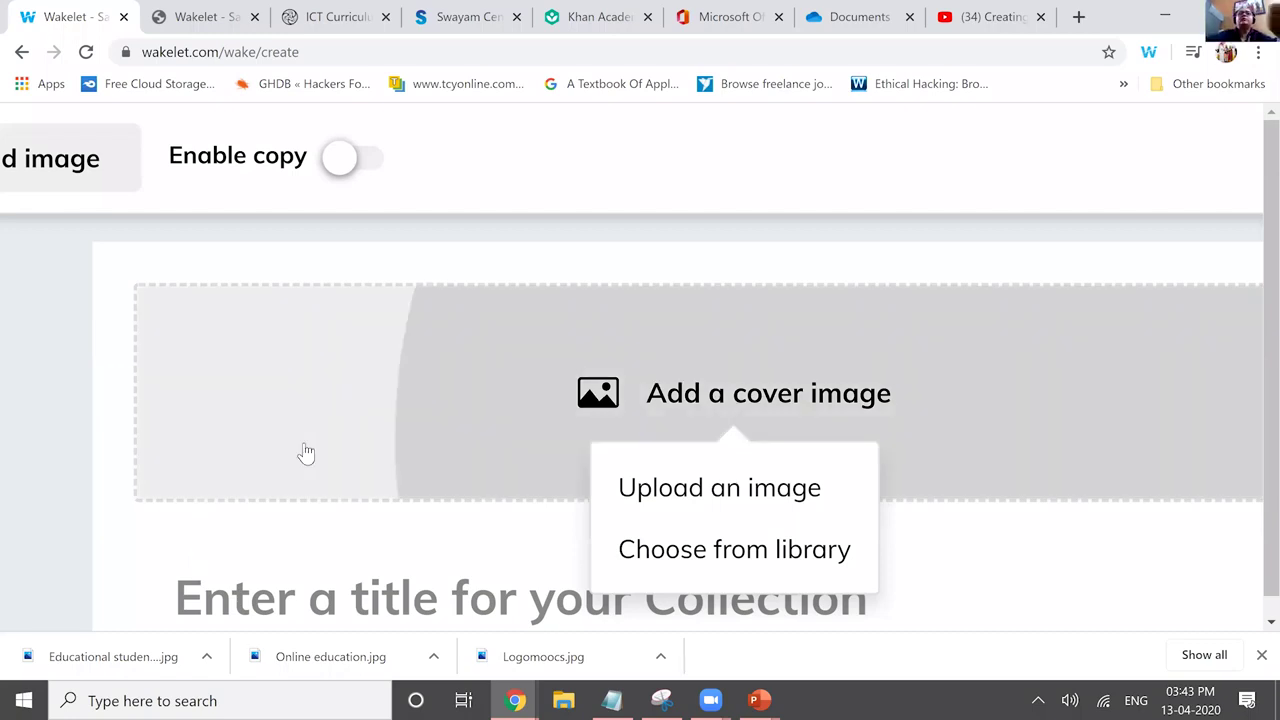
{"action": "left_click", "coordinate": [50, 330]}
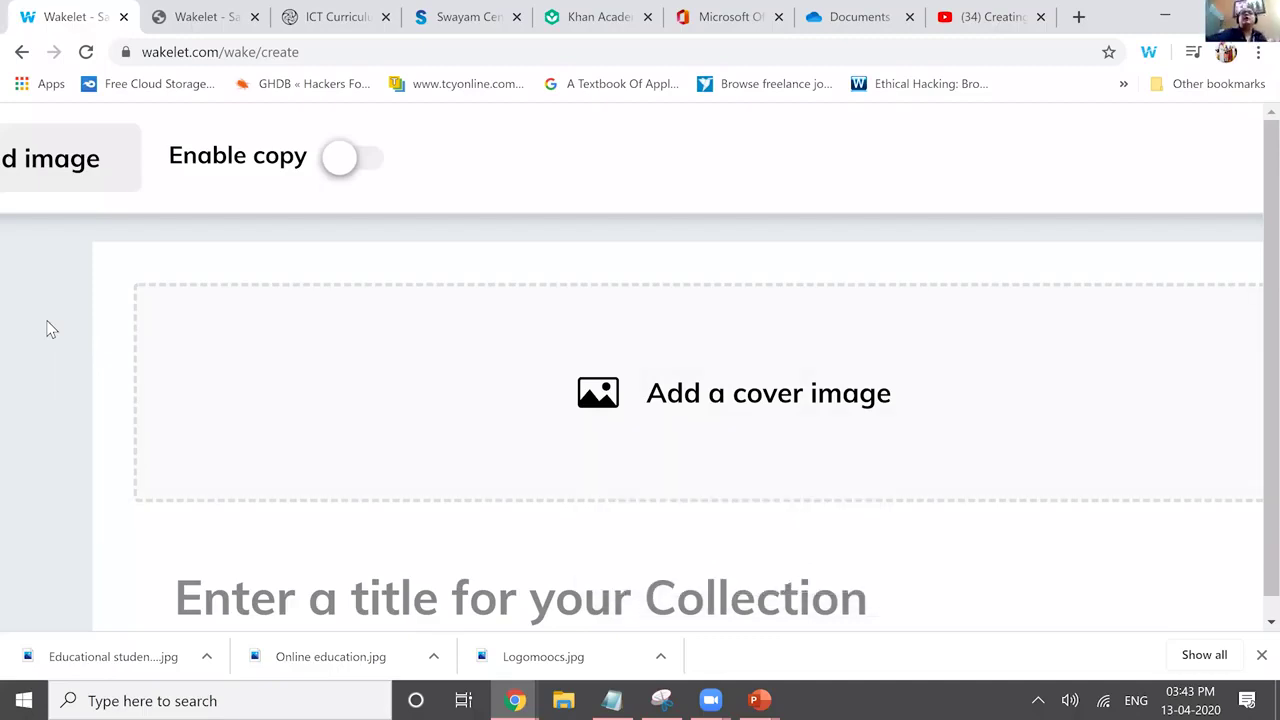
{"action": "key", "text": "ctrl+minus"}
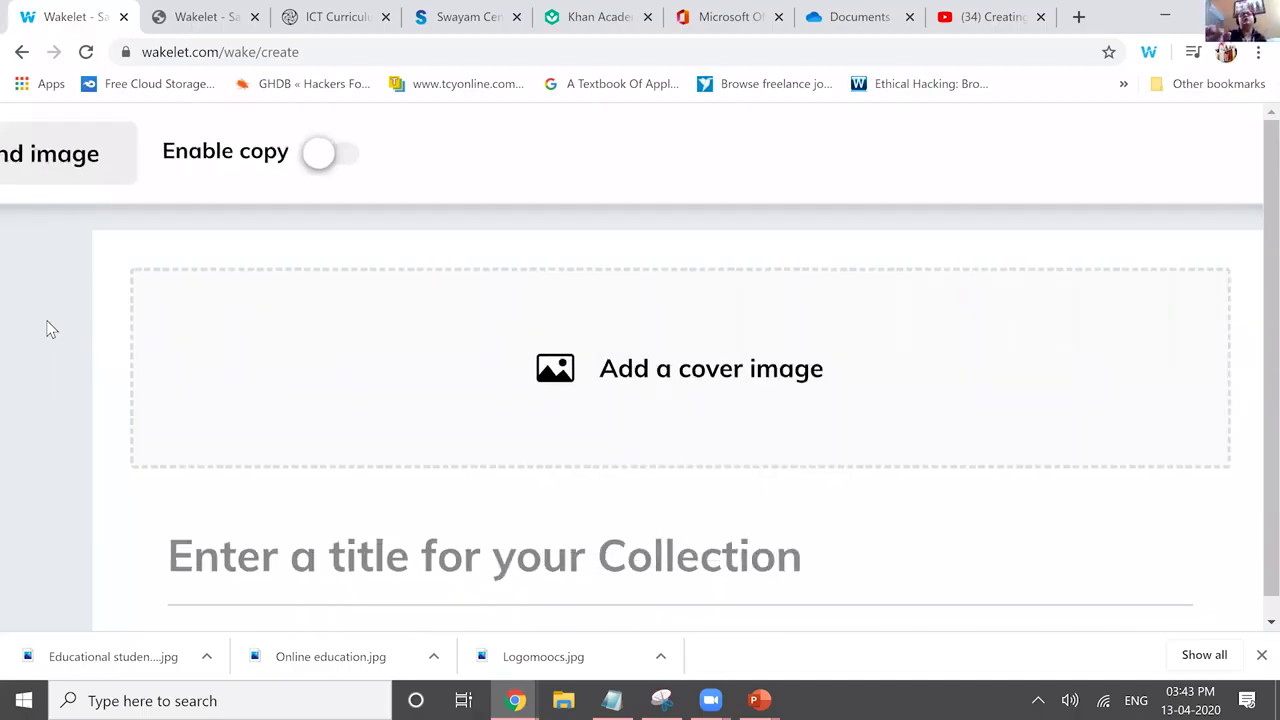
{"action": "key", "text": "ctrl+0"}
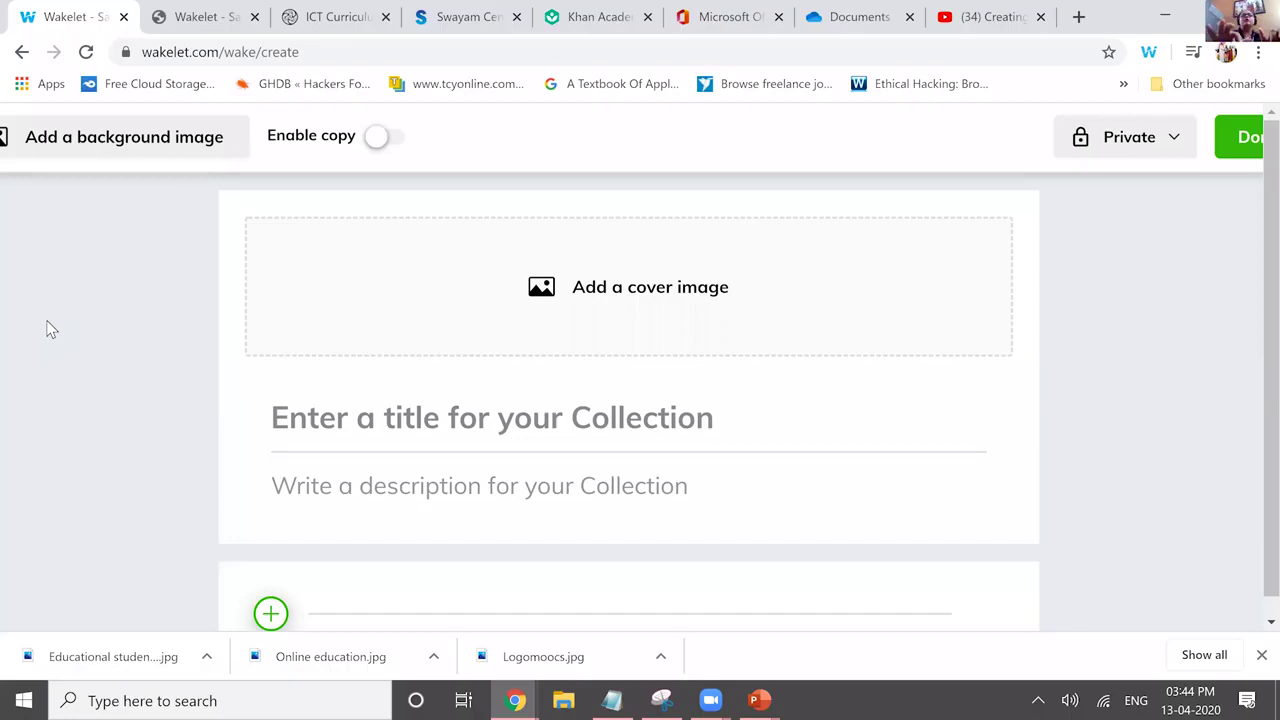
Title the collection 'Online MOOC Collection' and move to the description field.
{"action": "left_click", "coordinate": [397, 411]}
{"action": "type", "text": "M"}
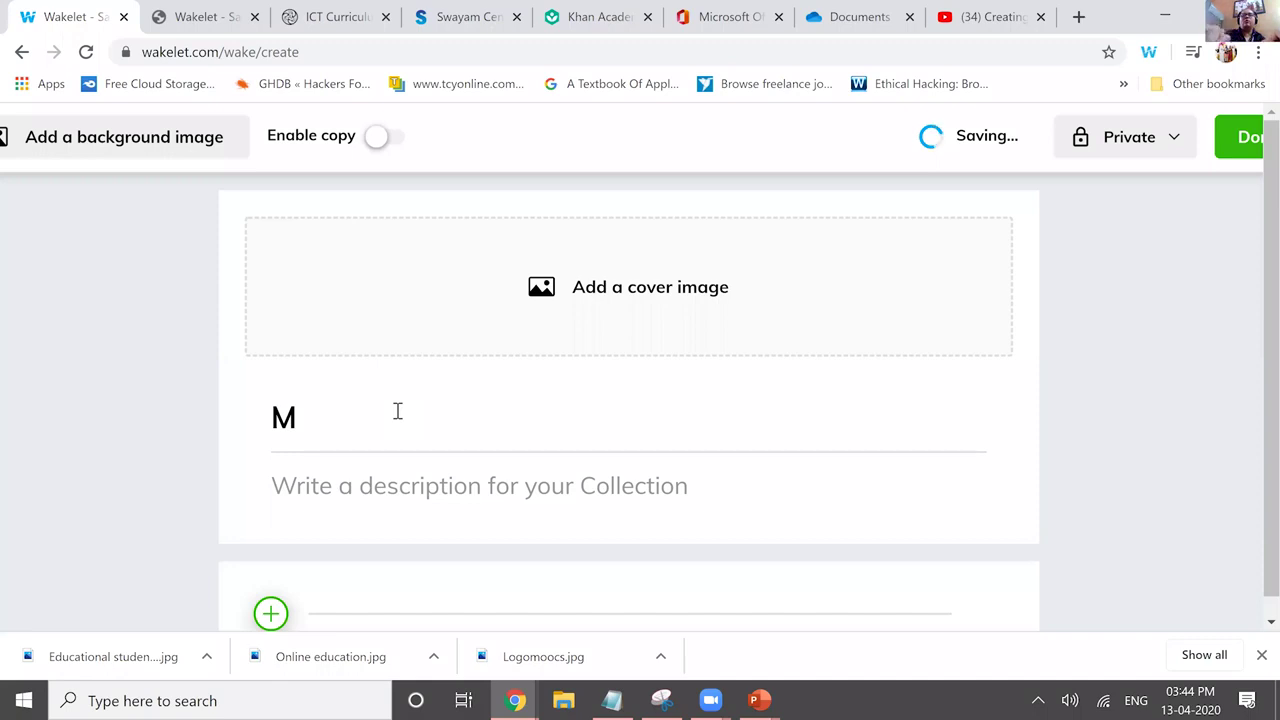
{"action": "type", "text": "Onli"}
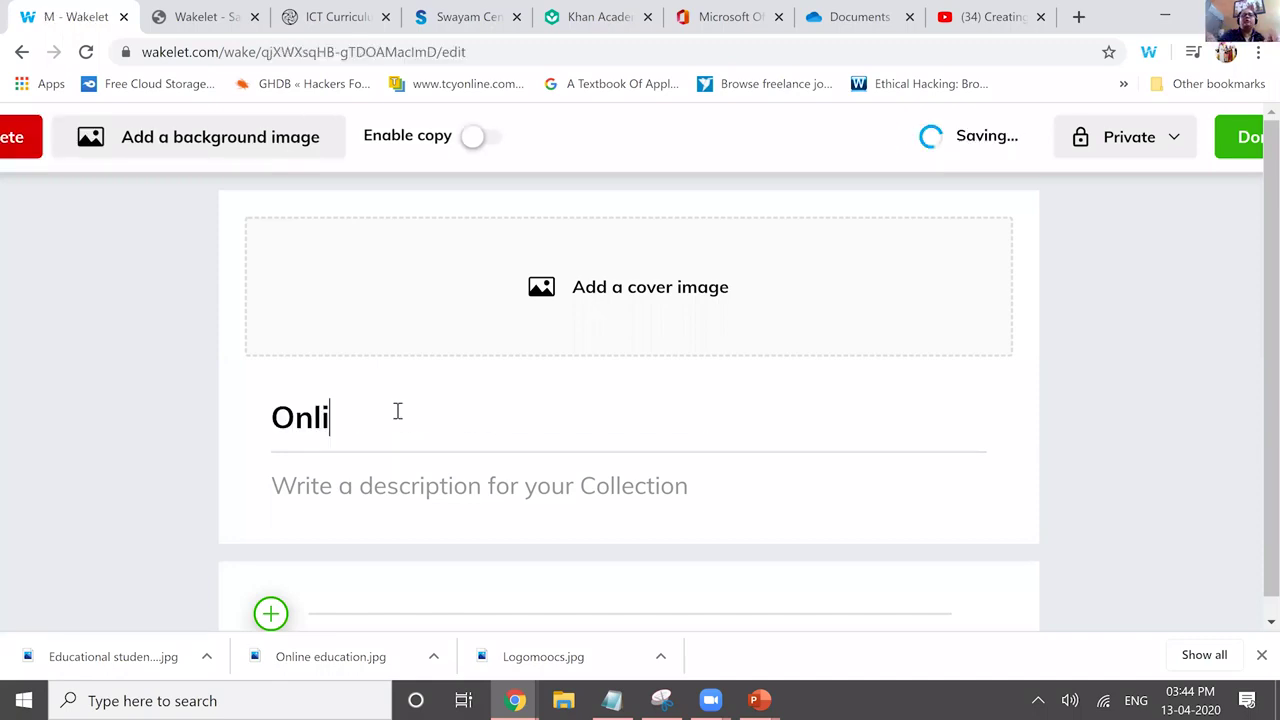
{"action": "type", "text": "ne MOOC "}
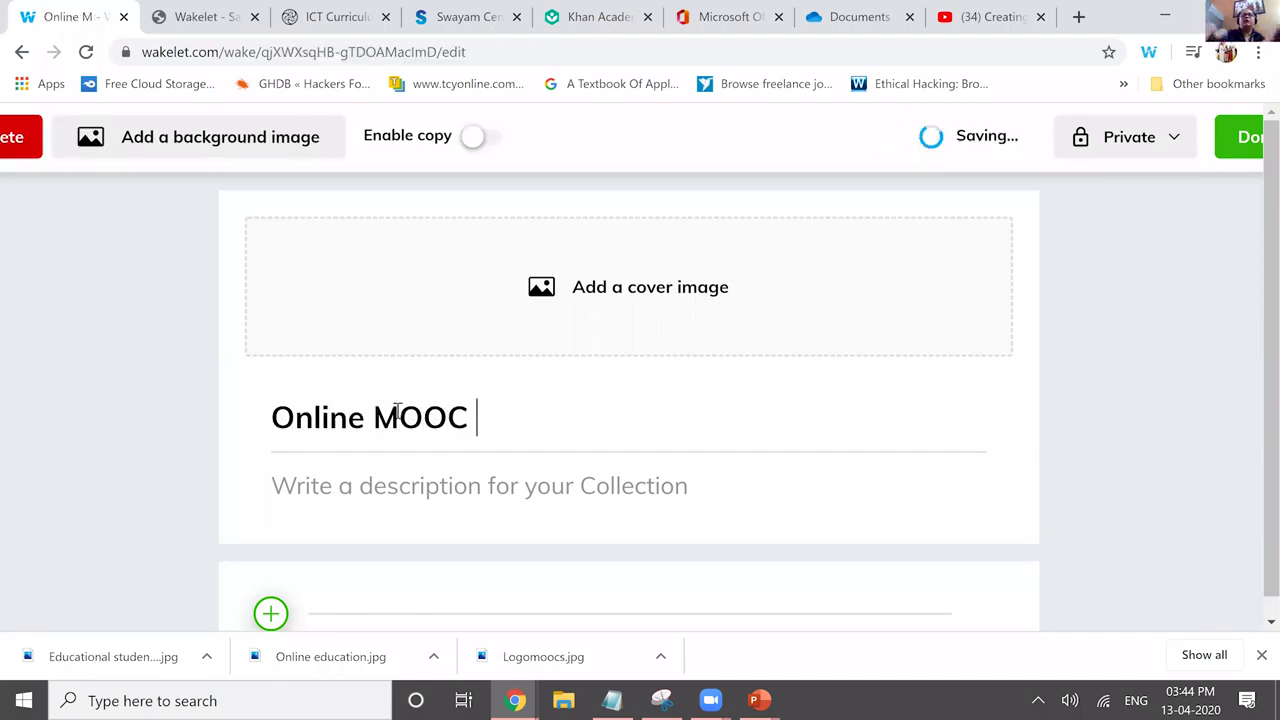
{"action": "type", "text": "Collection"}
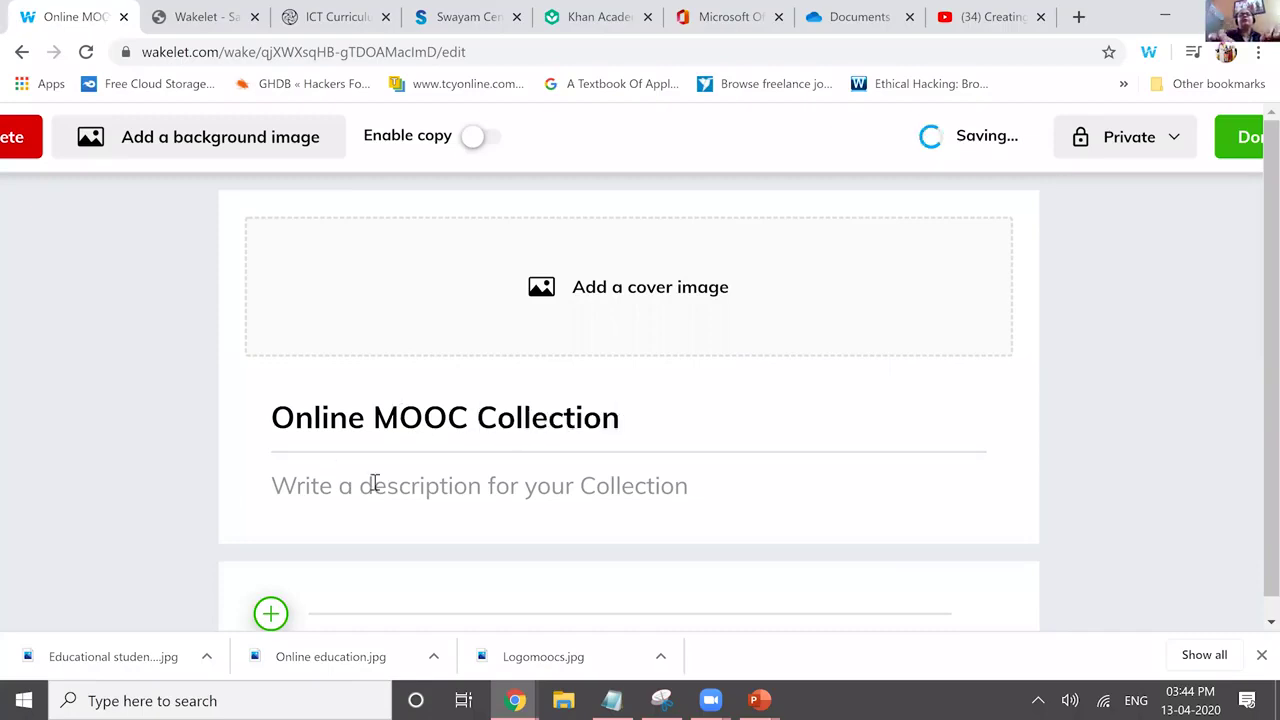
{"action": "left_click", "coordinate": [373, 484]}
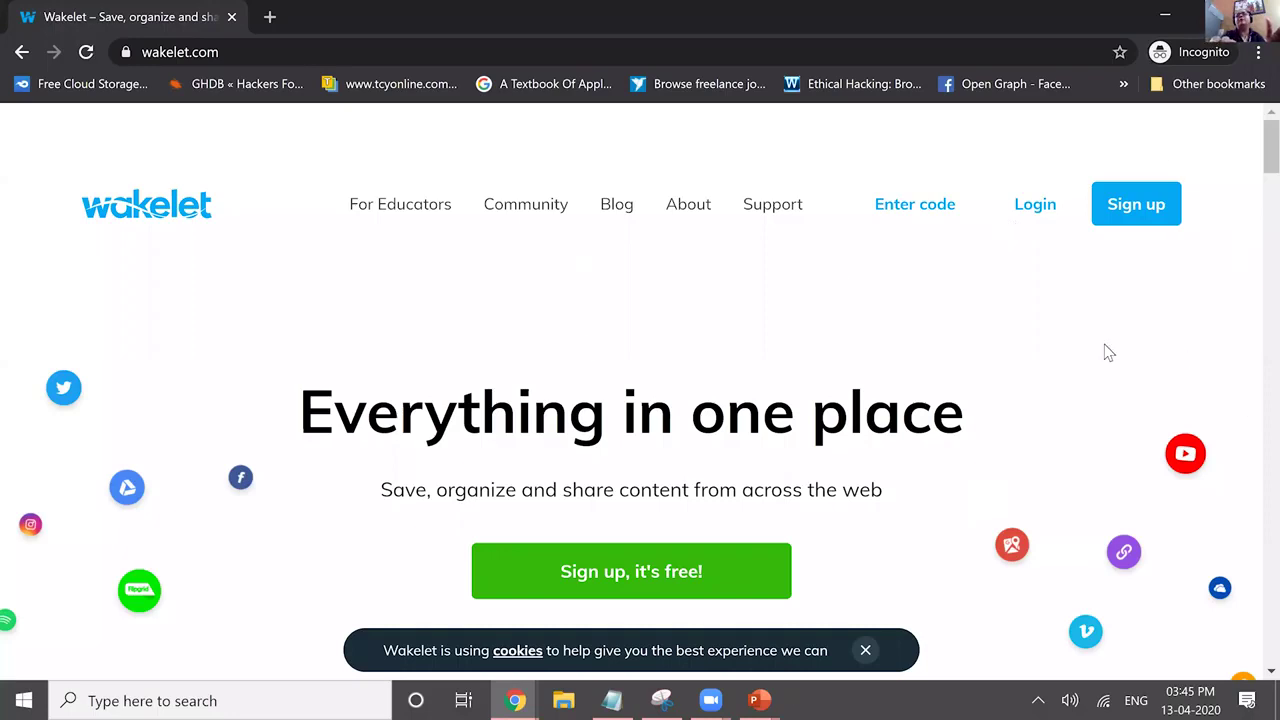
Log in to the Wakelet account and switch to the other browser window.
{"action": "left_click", "coordinate": [1027, 209]}
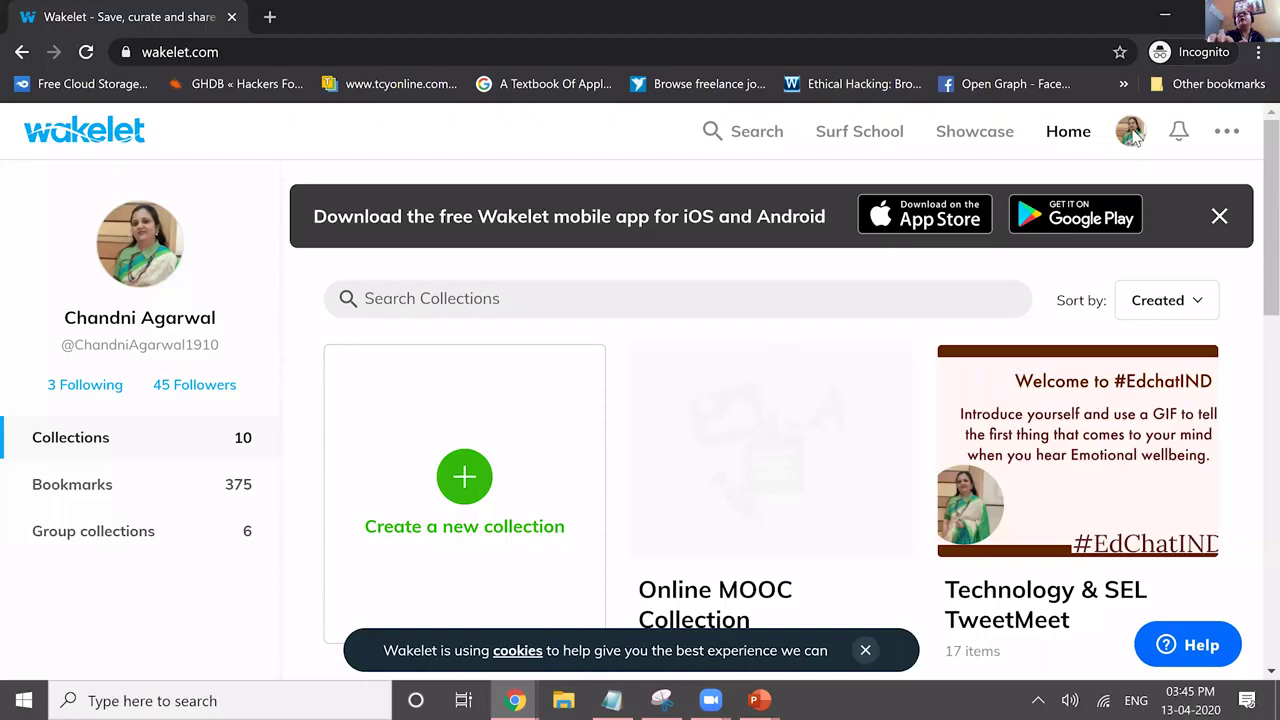
{"action": "key", "text": "alt+Tab"}
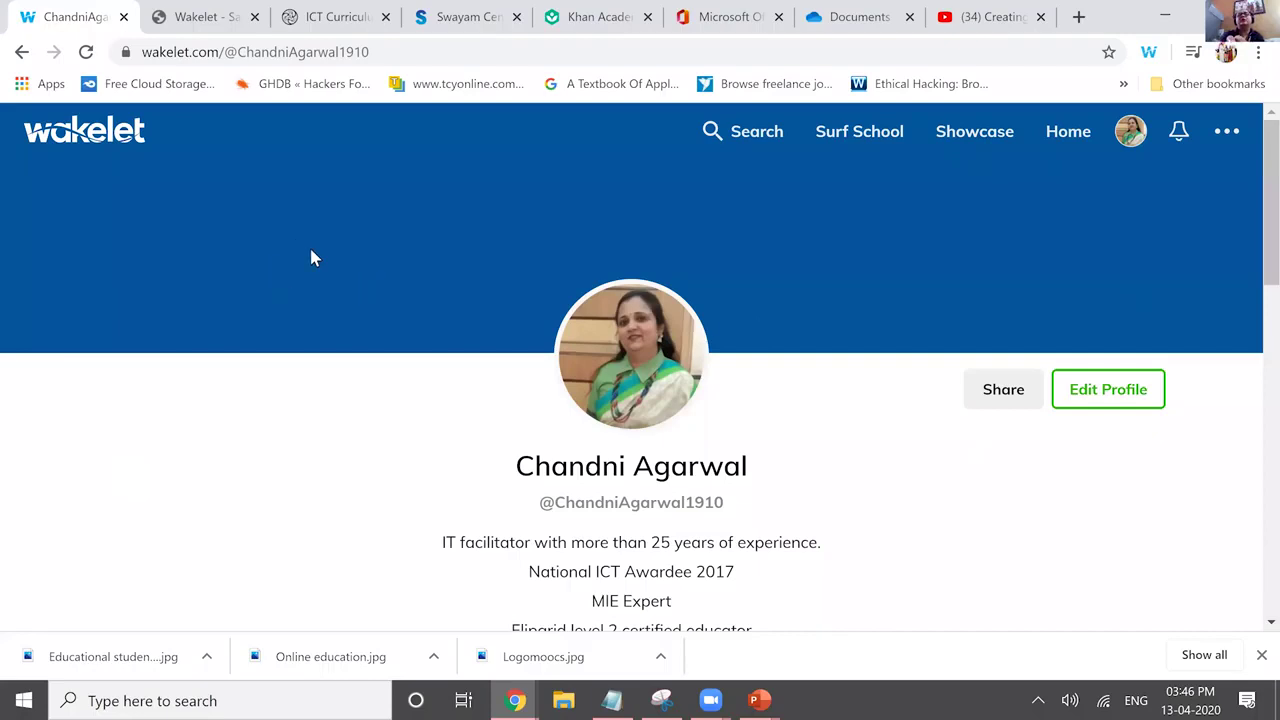
Go back to the collections home, where Online MOOC Collection shows 0 items.
{"action": "key", "text": "alt+Left"}
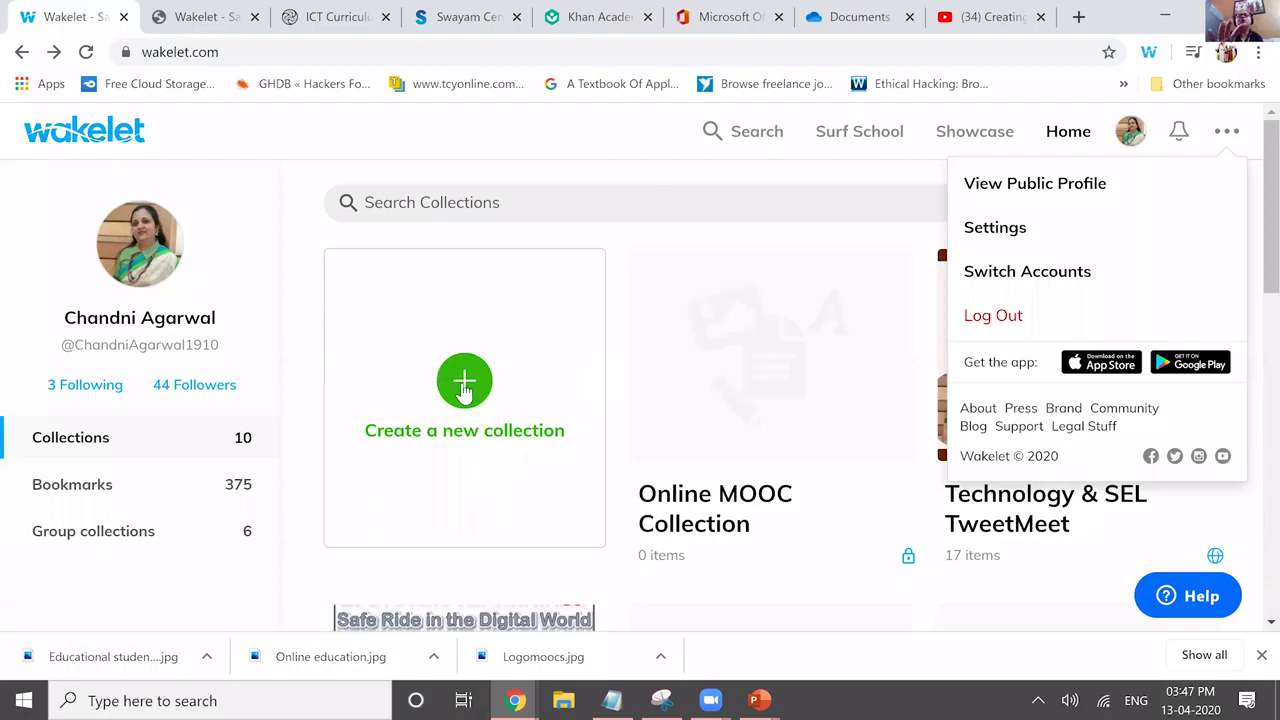
Close the account menu, start another collection, and check its background image and visibility choices.
{"action": "left_click", "coordinate": [464, 380]}
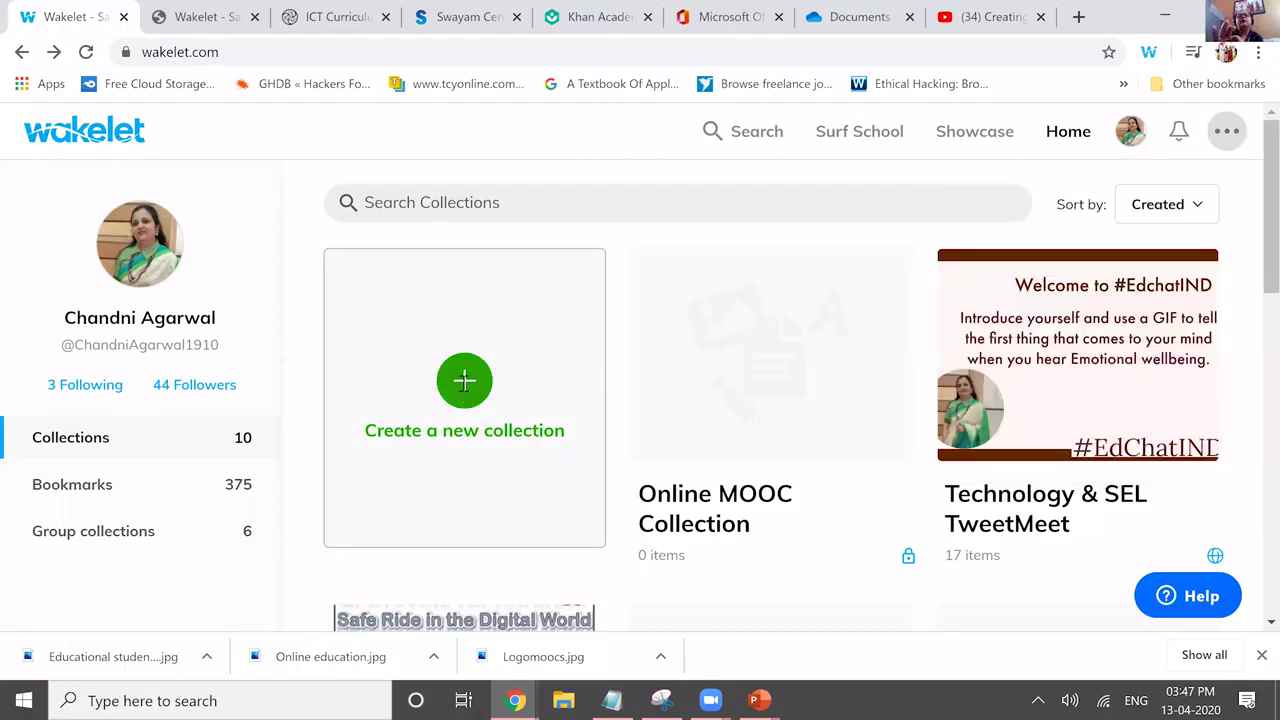
{"action": "left_click", "coordinate": [464, 380]}
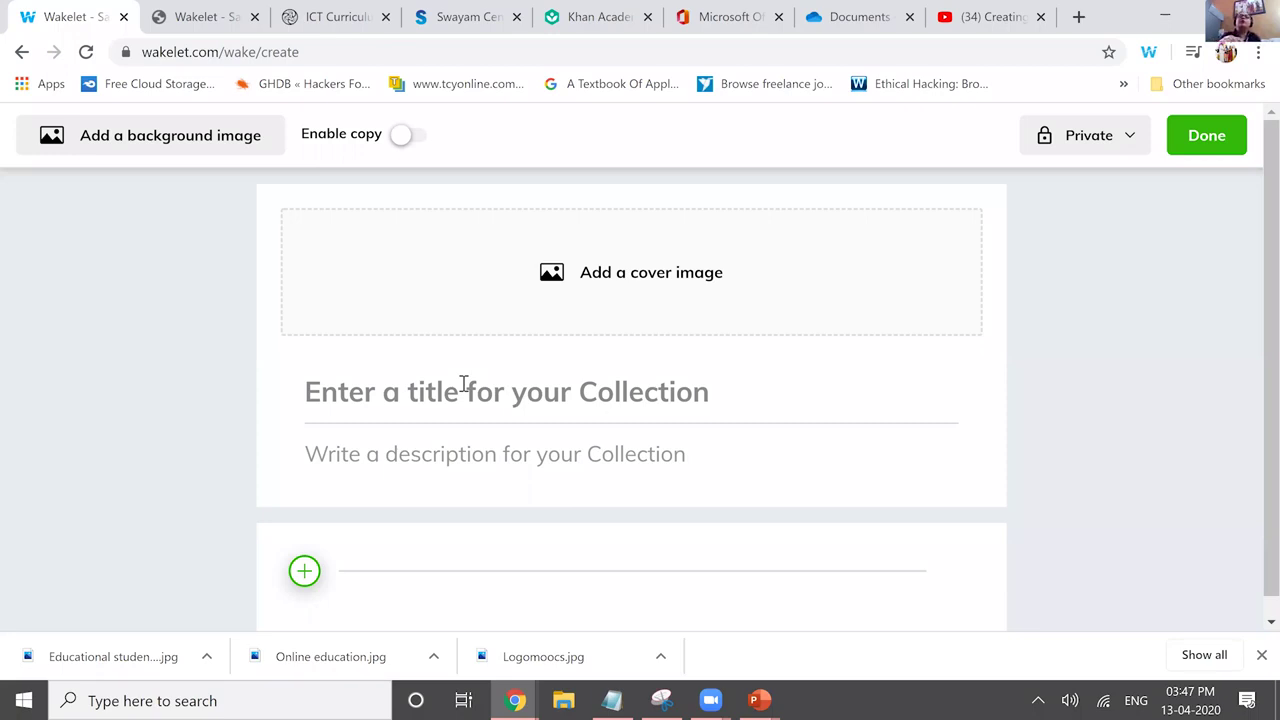
{"action": "left_click", "coordinate": [198, 150]}
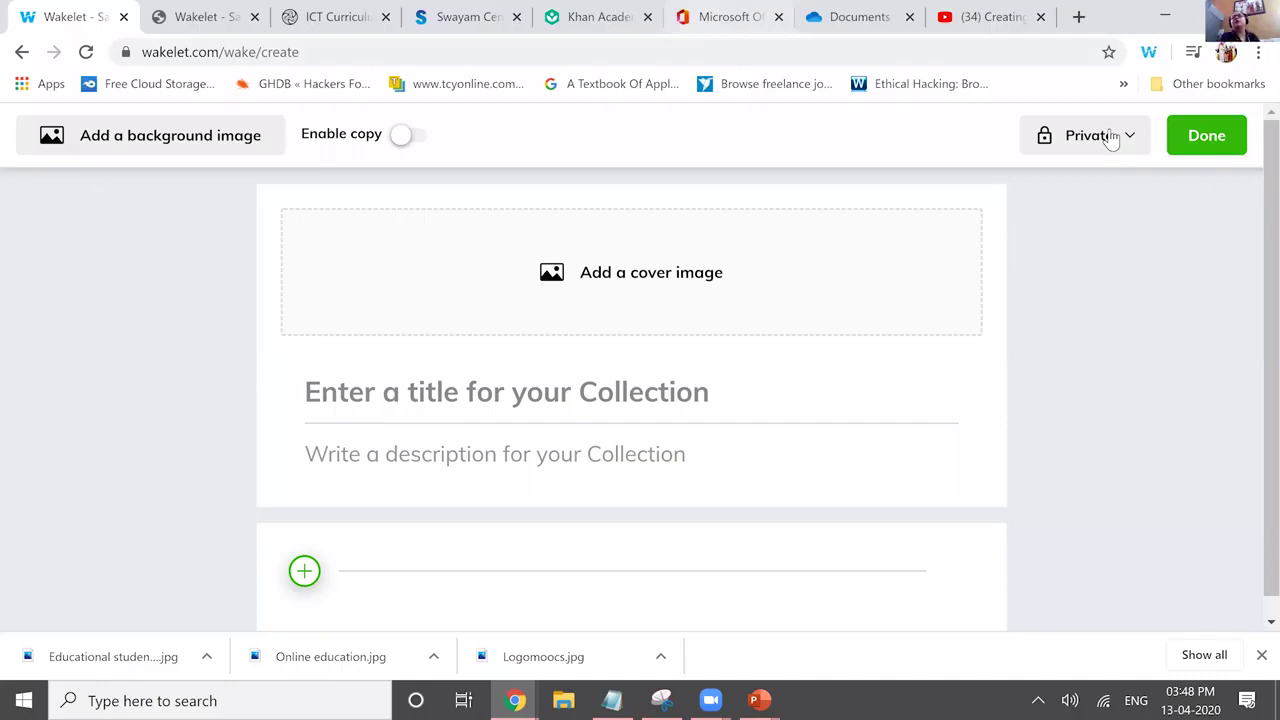
{"action": "left_click", "coordinate": [1112, 140]}
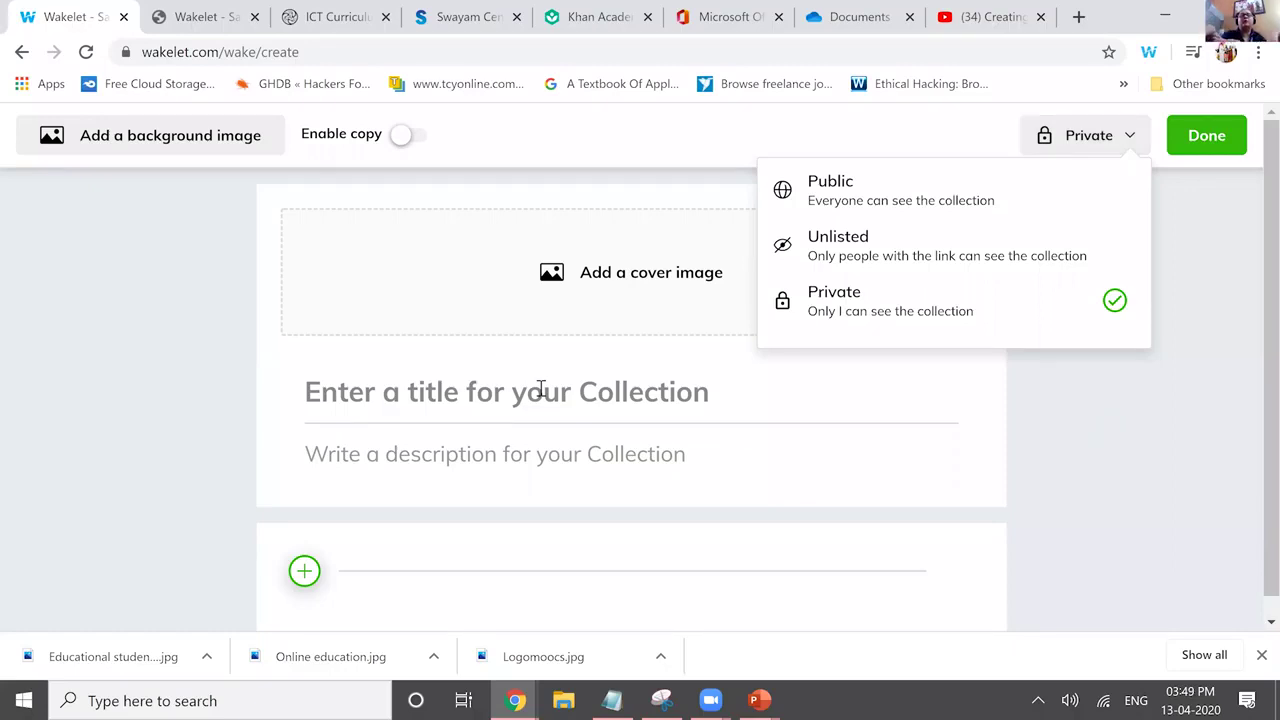
Enter 'Online MOOC Collection' as the collection title.
{"action": "left_click", "coordinate": [540, 388]}
{"action": "type", "text": "Online Mo"}
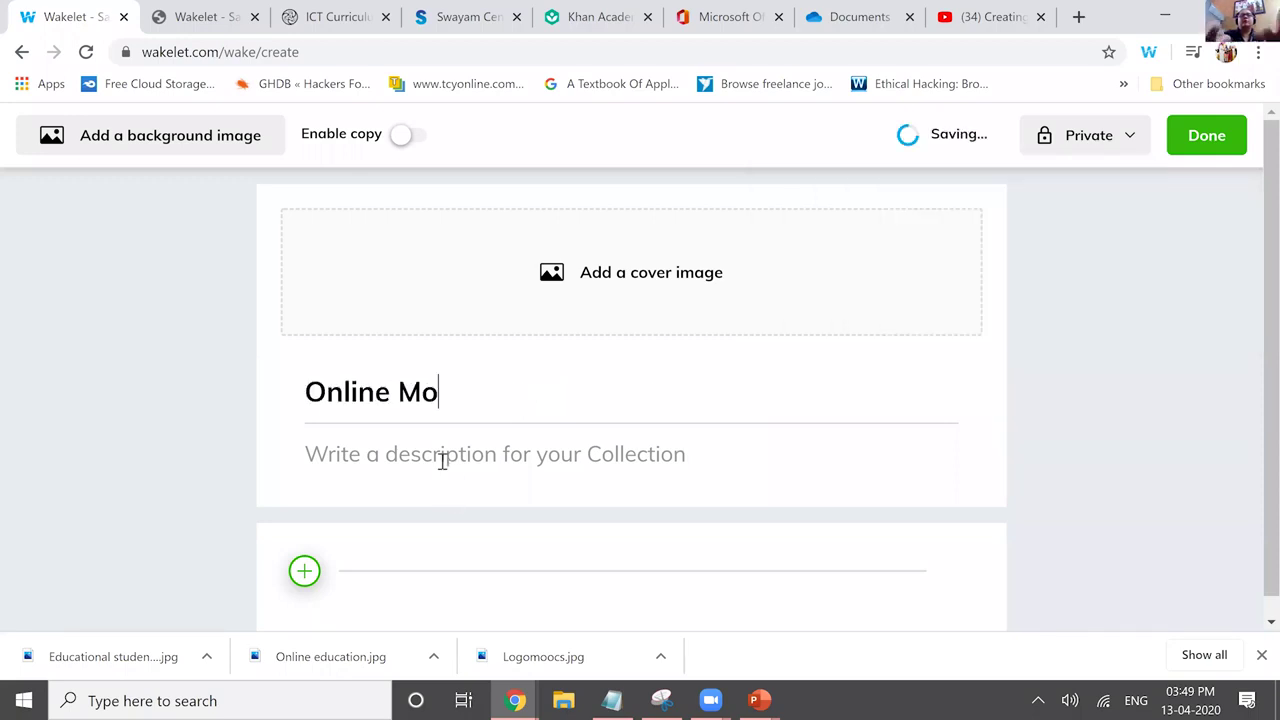
{"action": "key", "text": "BackSpace"}
{"action": "type", "text": "OOC Colle"}
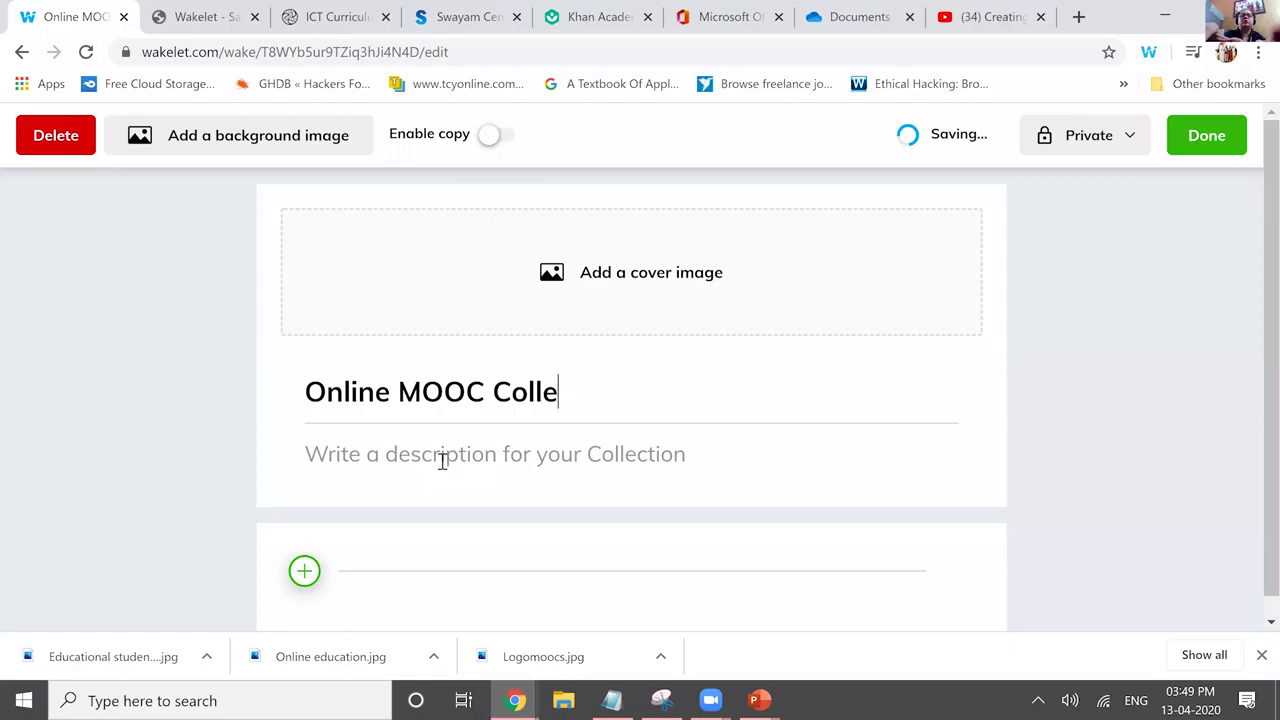
Finish the title and add the description 'This is a collection of resources & links ....'.
{"action": "type", "text": "ction"}
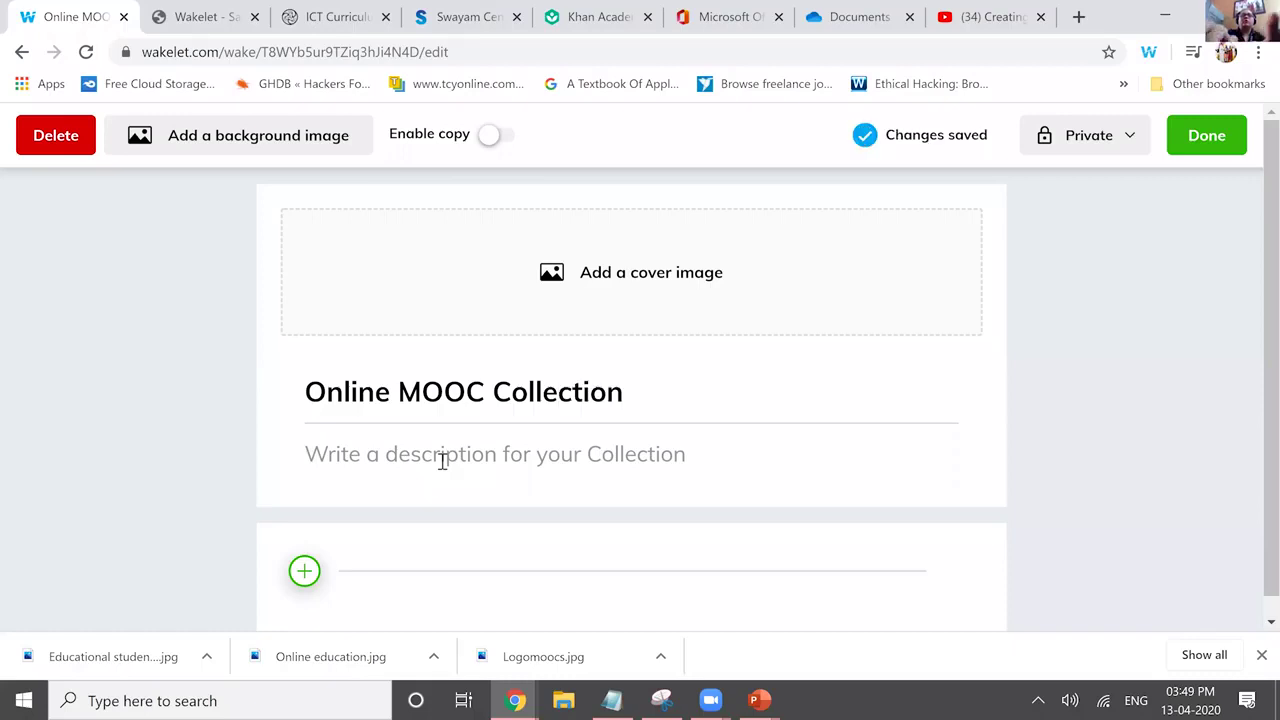
{"action": "left_click", "coordinate": [442, 456]}
{"action": "type", "text": "This "}
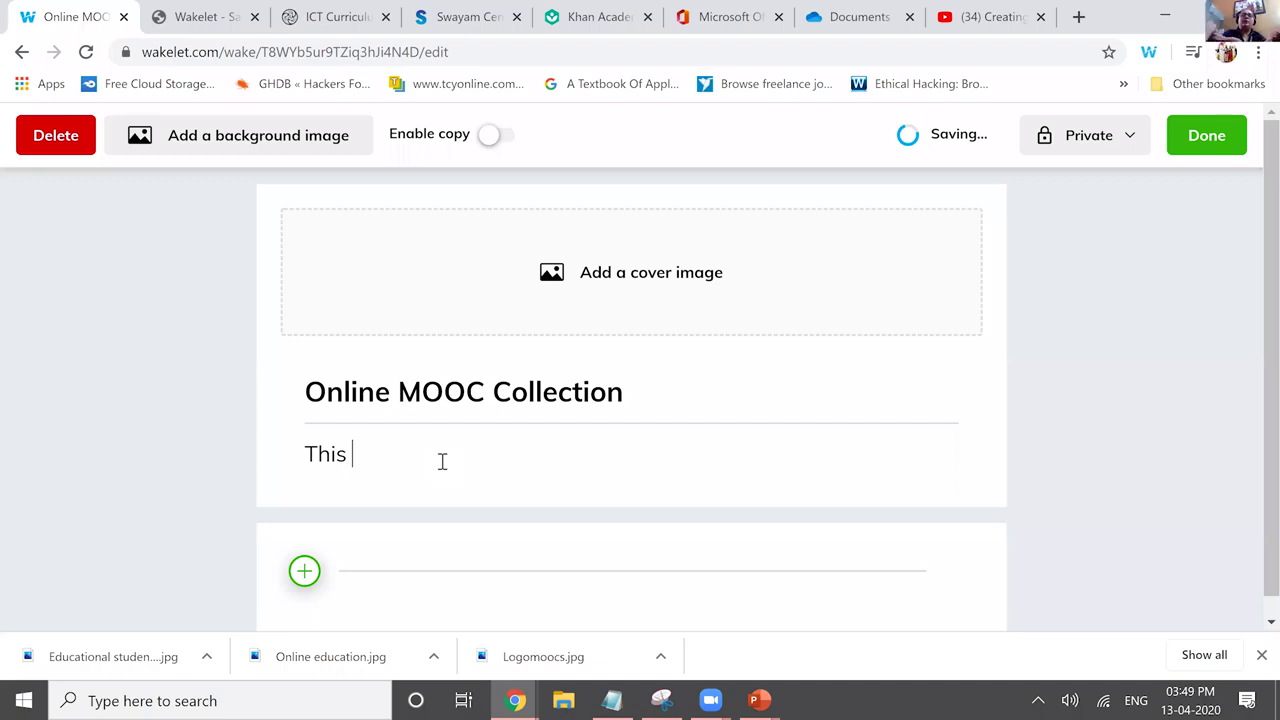
{"action": "type", "text": "is a collection of resourc"}
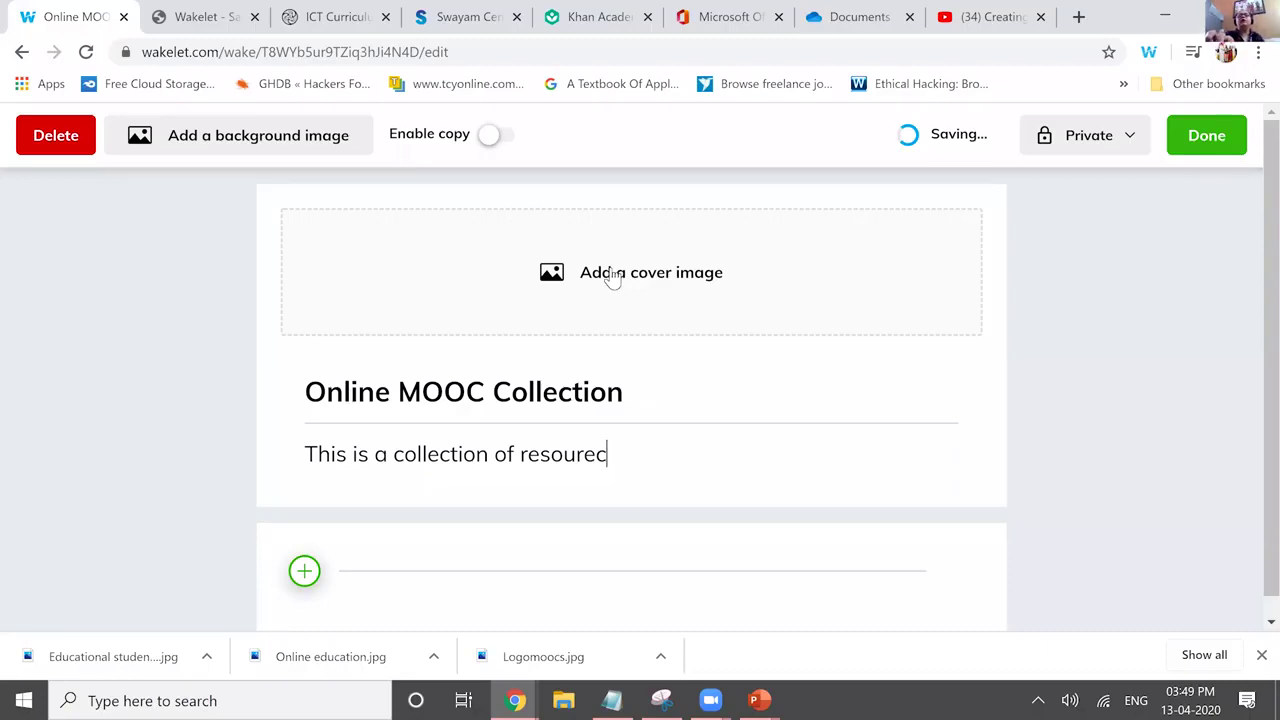
{"action": "type", "text": "es & links ...."}
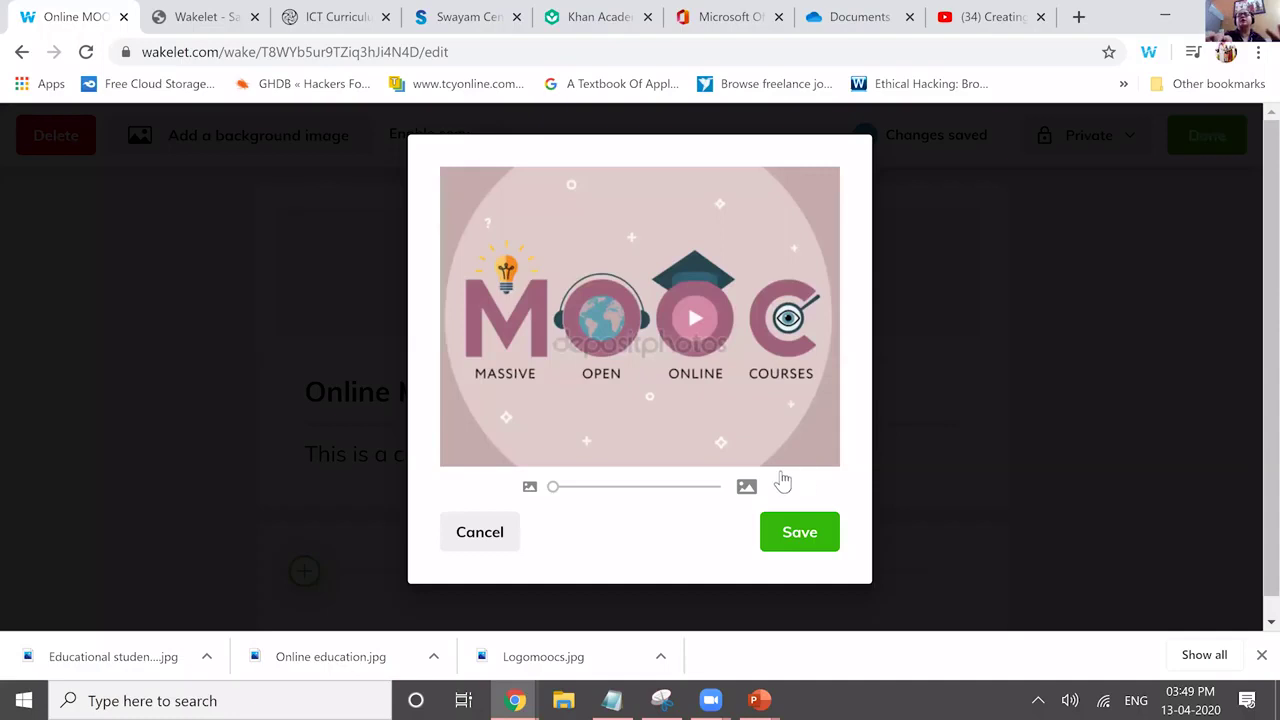
Save the cropped MOOC logo as the cover image and scroll through the collection.
{"action": "left_click", "coordinate": [790, 530]}
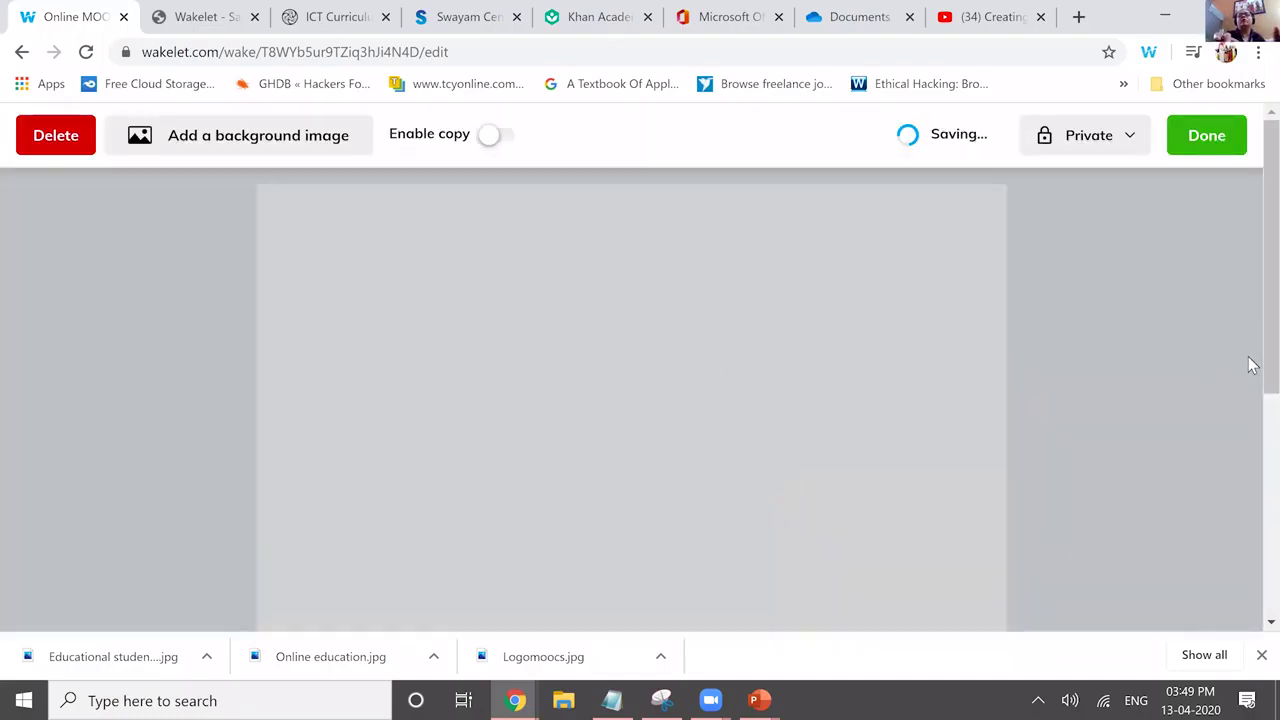
{"action": "scroll", "coordinate": [1250, 364], "scroll_direction": "down", "scroll_amount": 3}
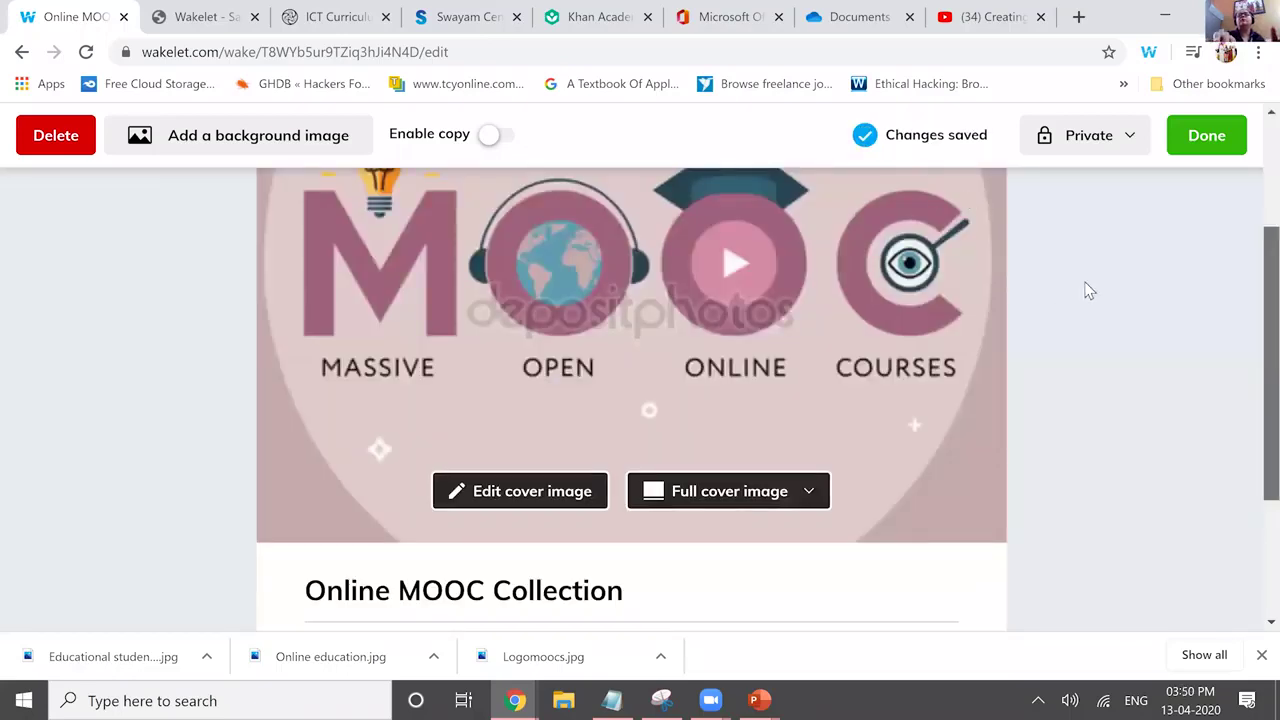
{"action": "scroll", "coordinate": [1090, 290], "scroll_direction": "down", "scroll_amount": 2}
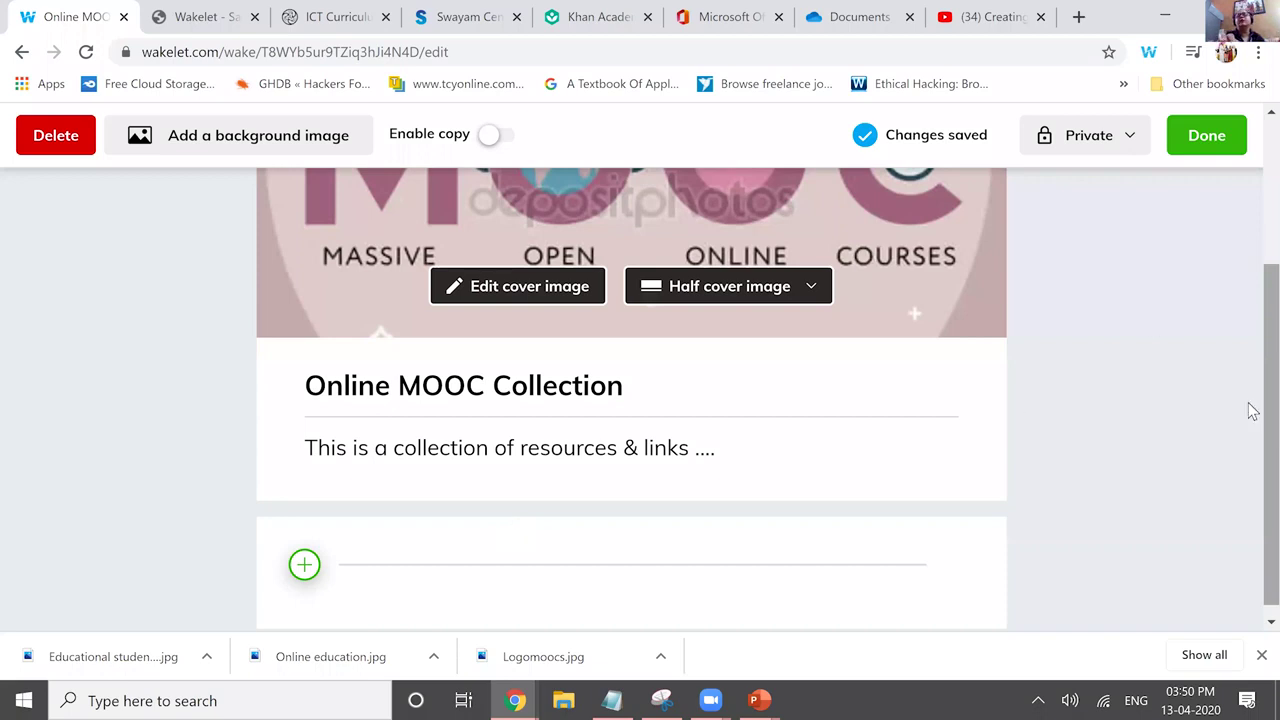
{"action": "scroll", "coordinate": [320, 578], "scroll_direction": "up", "scroll_amount": 2}
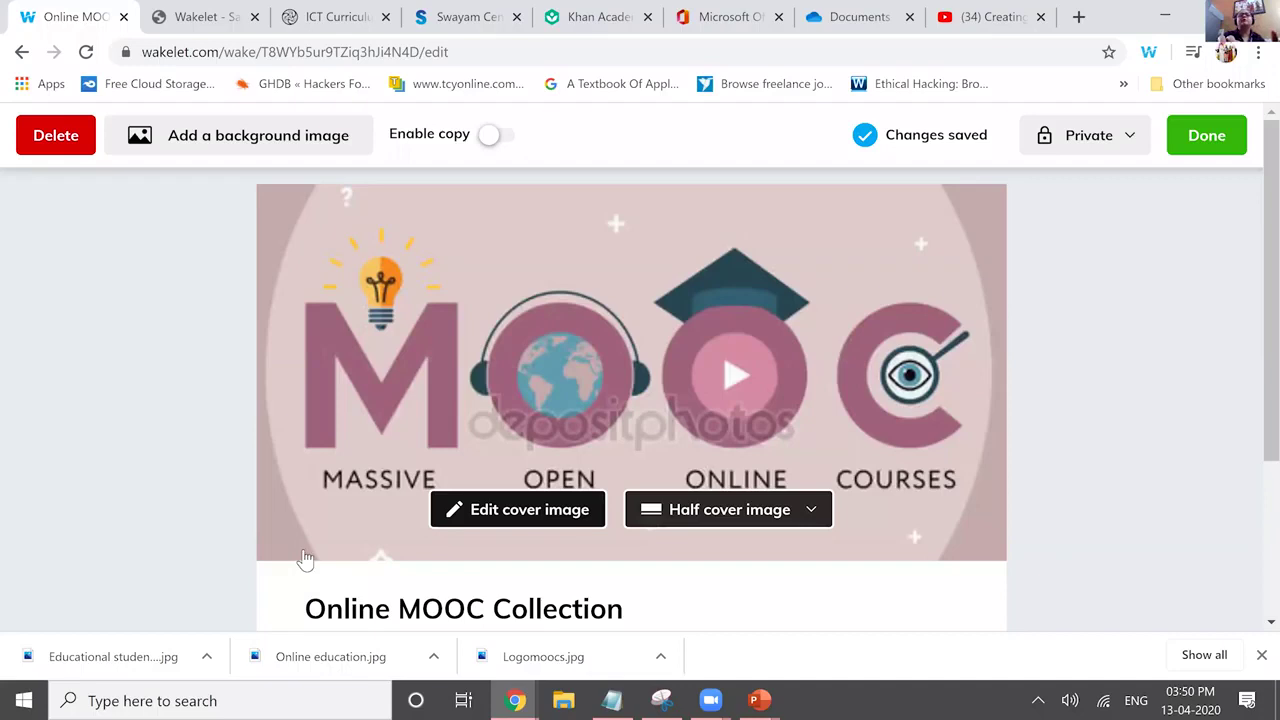
{"action": "scroll", "coordinate": [305, 558], "scroll_direction": "down", "scroll_amount": 2}
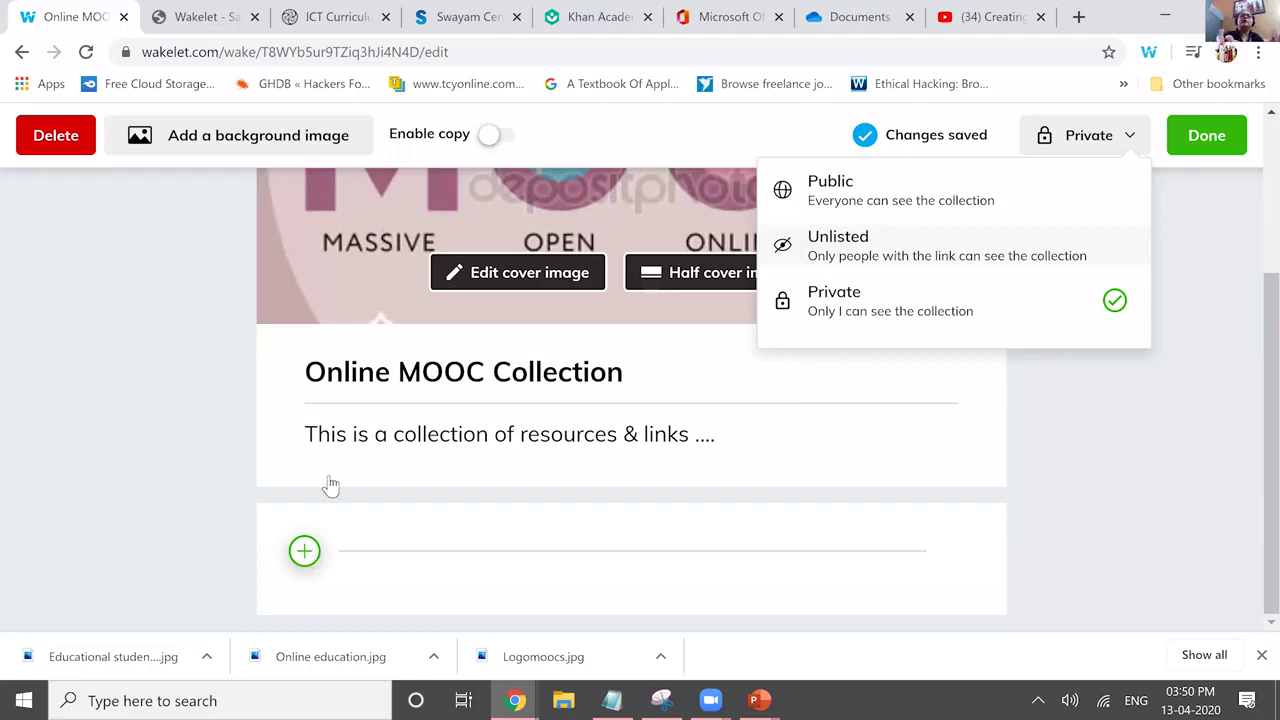
Set the collection to Unlisted and paste a paragraph about MOOCs into a new text item.
{"action": "key", "text": "Return"}
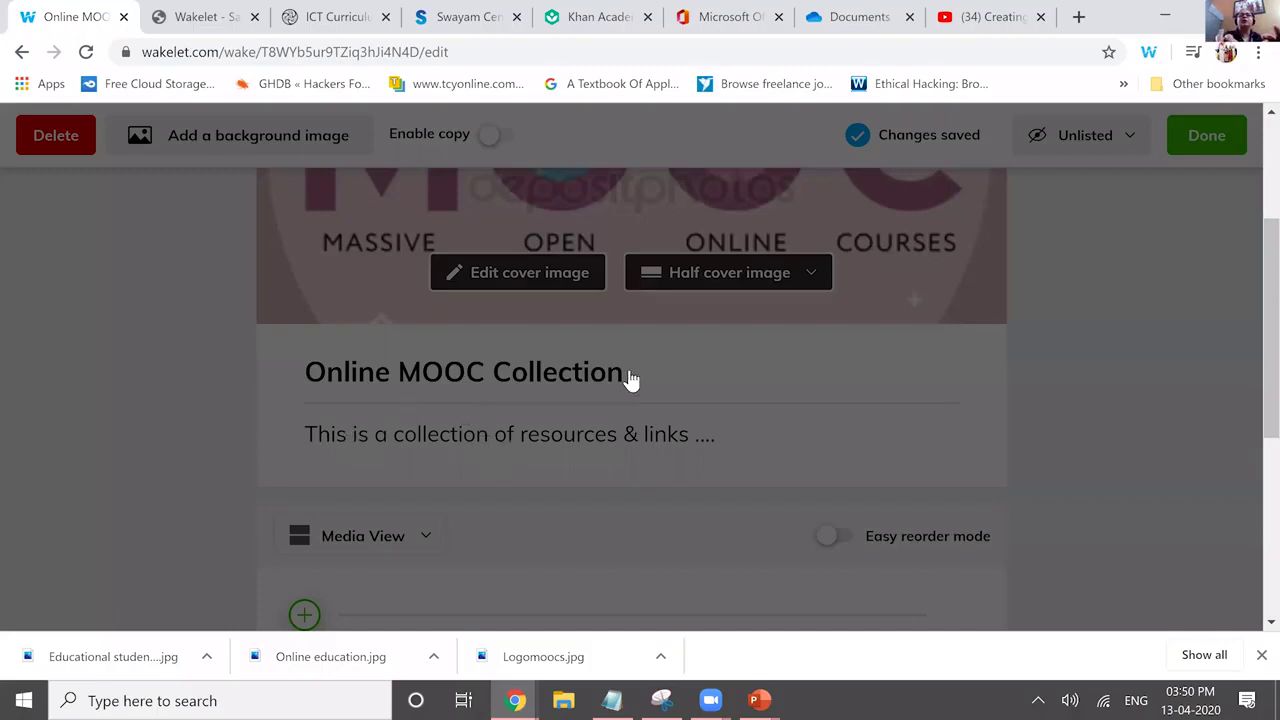
{"action": "type", "text": "MOOC (massive open online course) is among the latest additions to the Oxford English Dictionary, and MOOCs have proven that despite some hiccoughs and skepticism, they are not going anywhere. As their prominence continues to grow and universities continue to improve the content and student support provided, there are plenty of reasons to enrol in a free online course."}
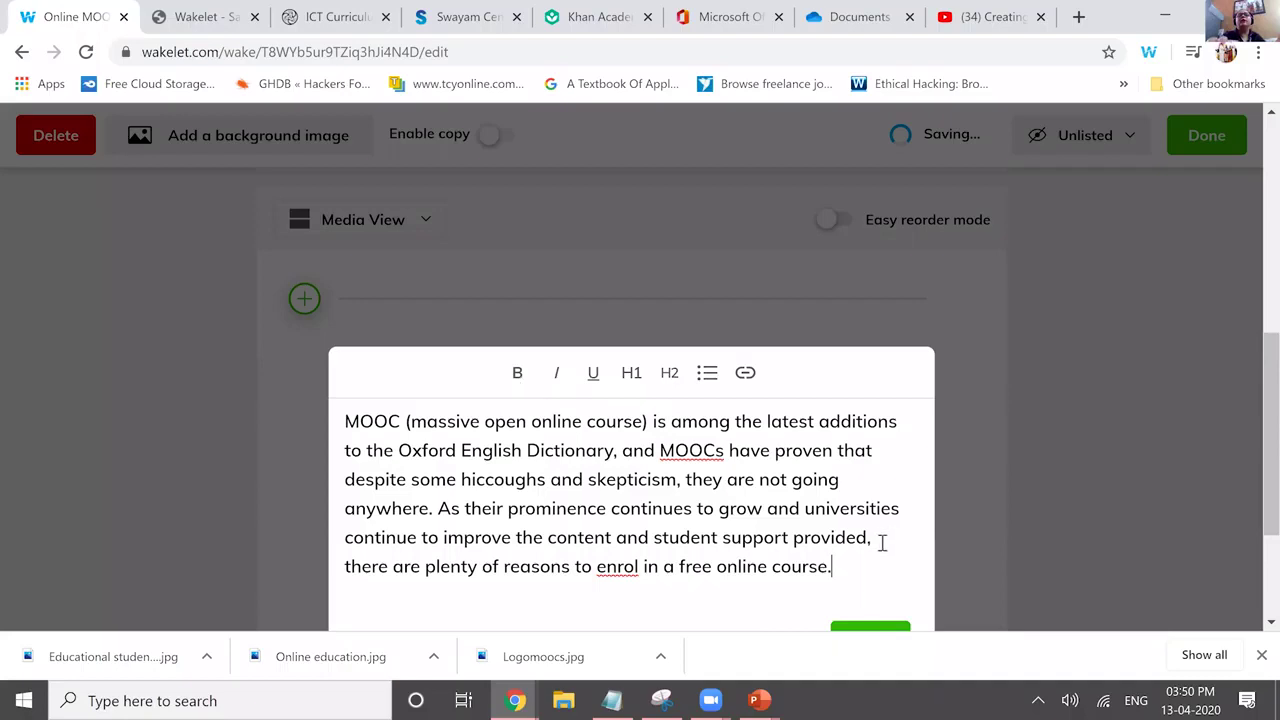
Bold the word MOOC and link its defining phrase to the Swayam NPTEL page's address.
{"action": "key", "text": "ctrl+alt+1"}
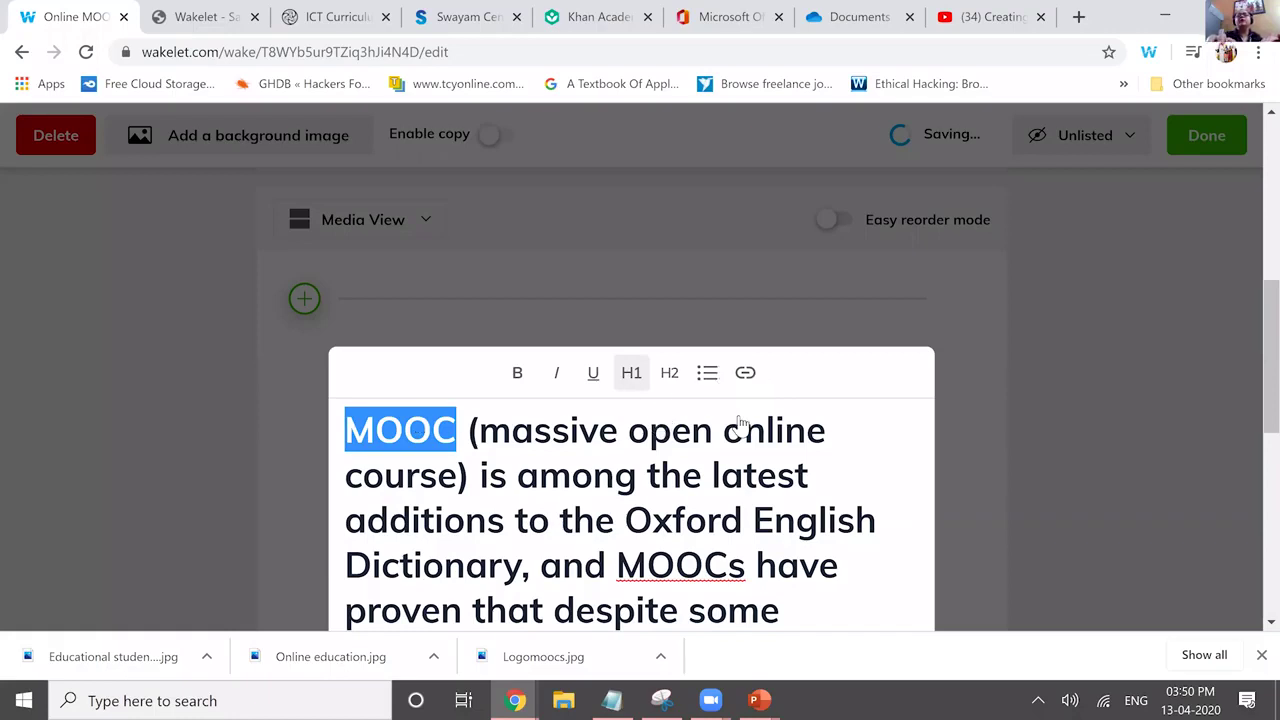
{"action": "left_click", "coordinate": [631, 372]}
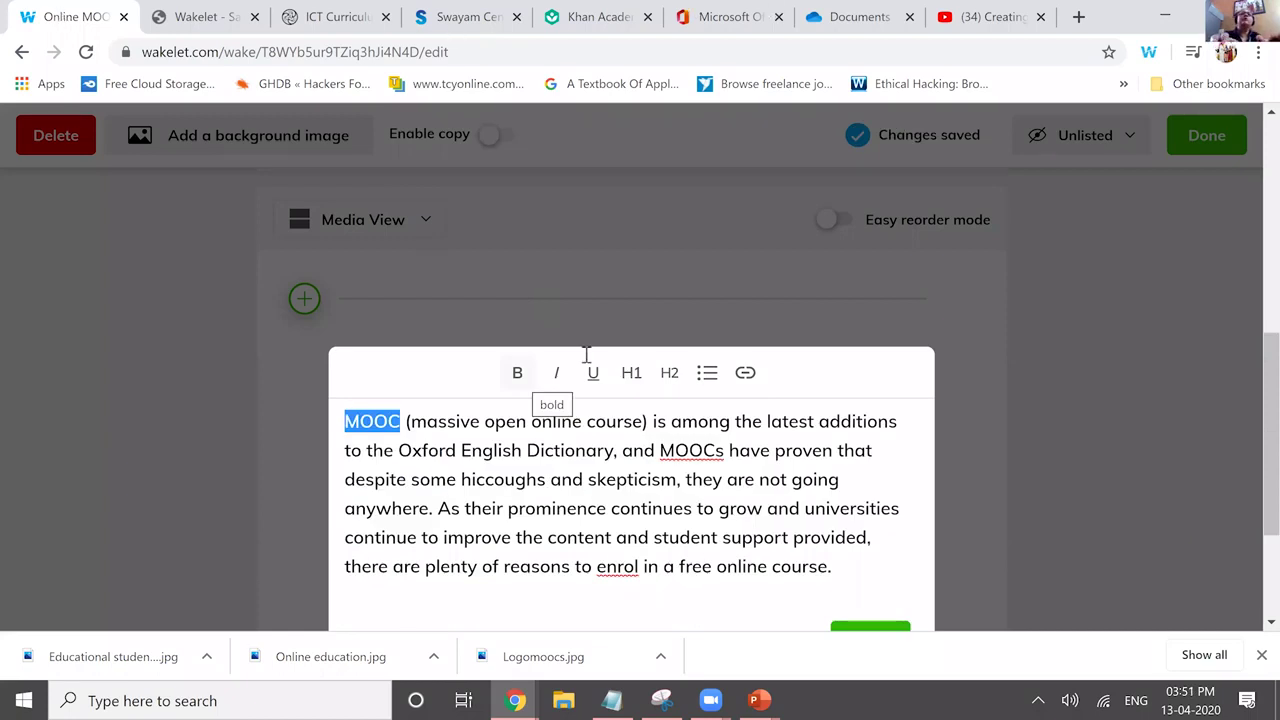
{"action": "key", "text": "ctrl+k"}
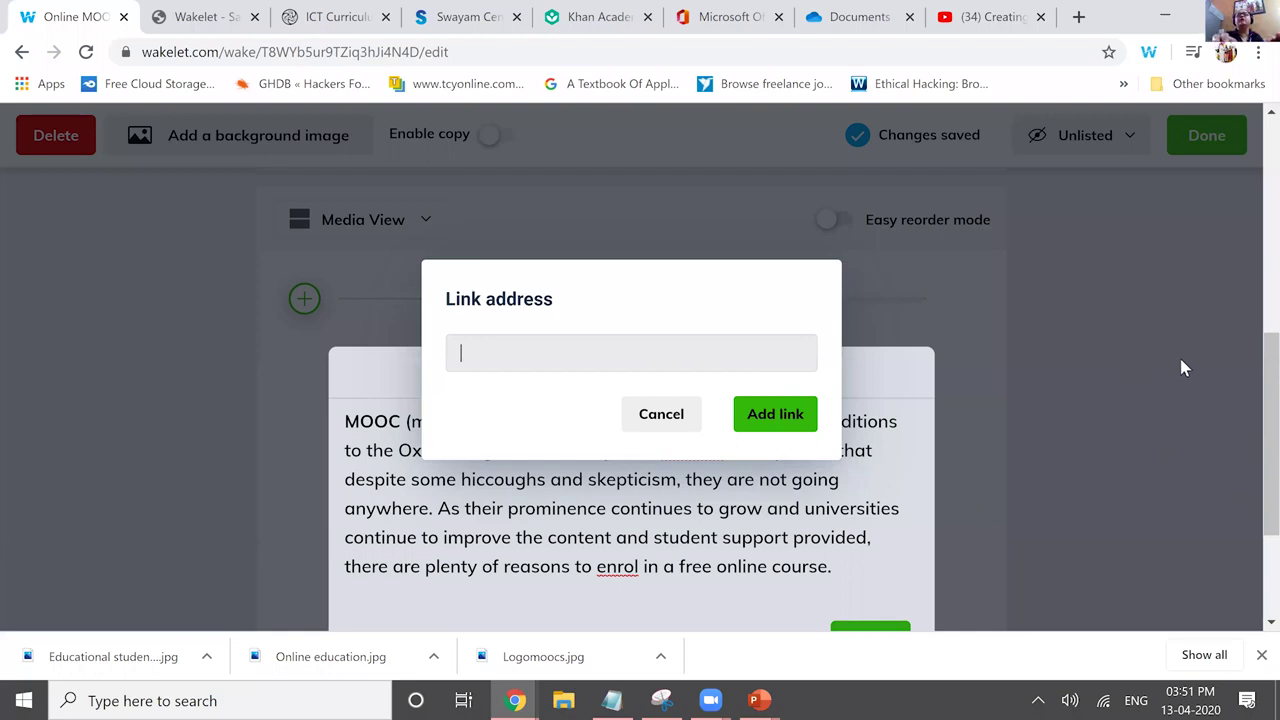
{"action": "key", "text": "ctrl+4"}
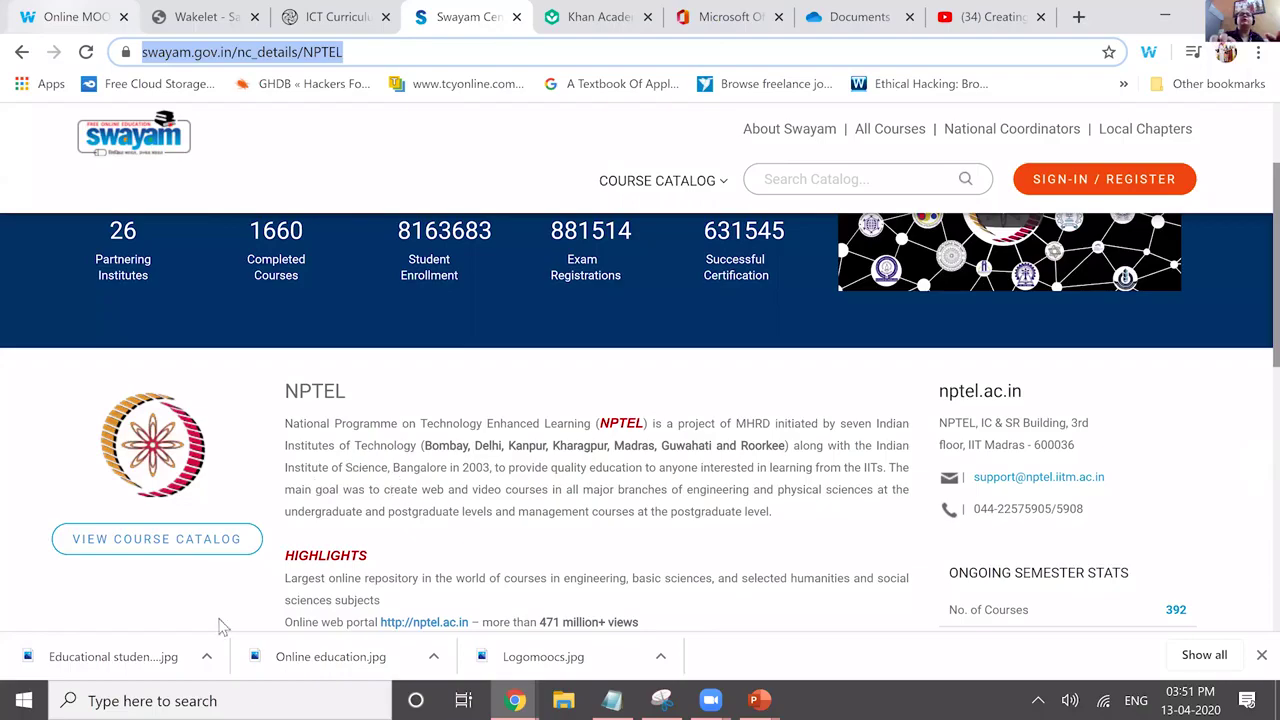
{"action": "key", "text": "ctrl+1"}
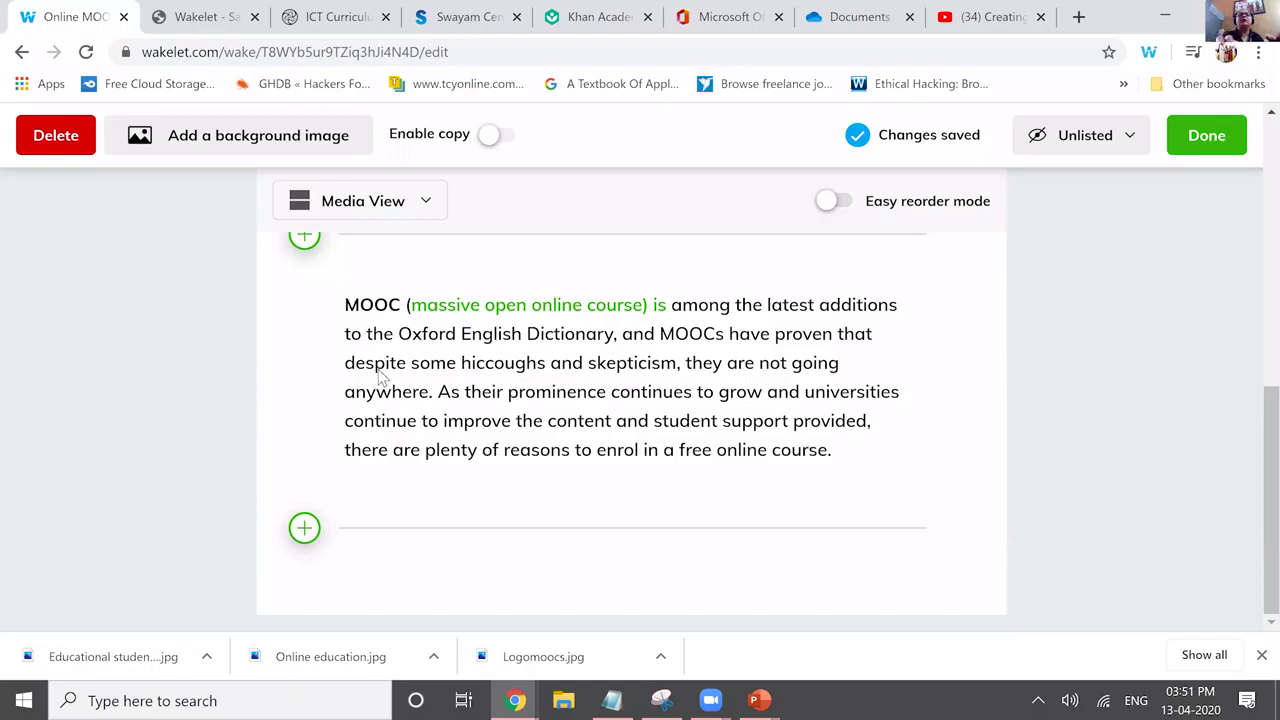
{"action": "left_click", "coordinate": [390, 236]}
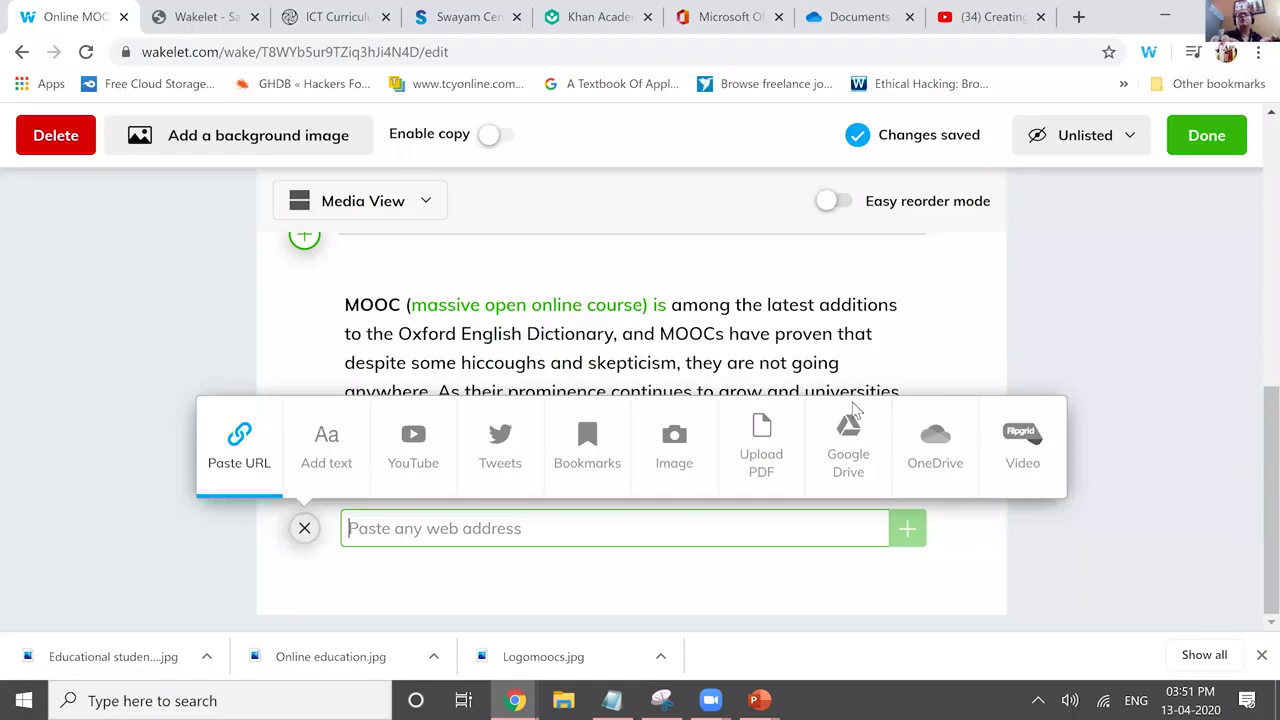
Add the YouTube video 'Creating Auto graded Quiz in 10 minutes', its description ending 'This video demonstrates ......'.
{"action": "key", "text": "ctrl+shift+Tab"}
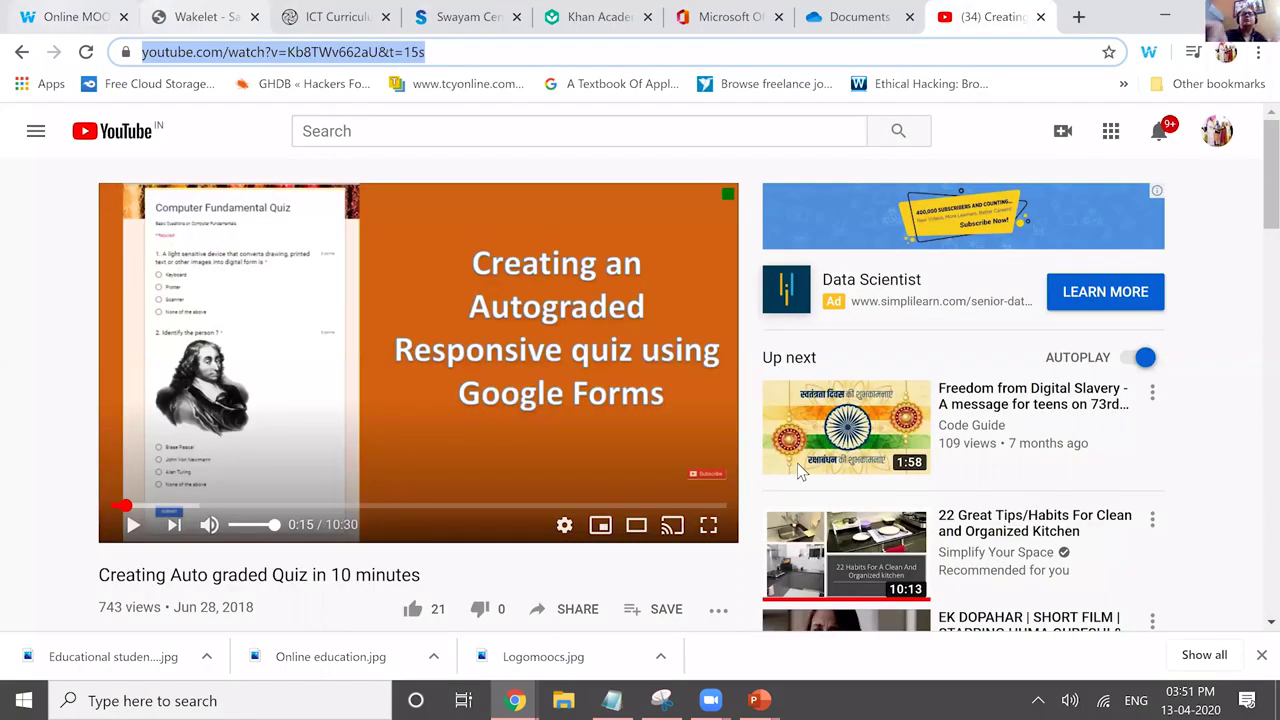
{"action": "key", "text": "ctrl+Tab"}
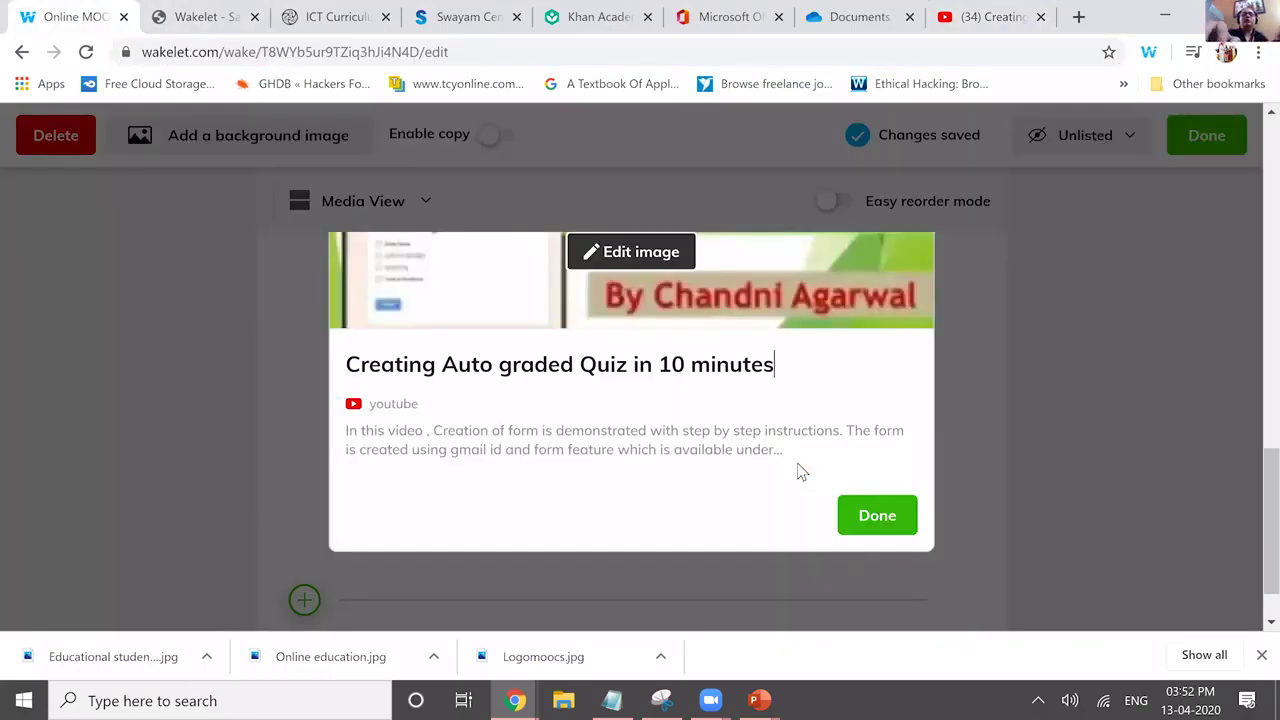
{"action": "triple_click", "coordinate": [797, 463]}
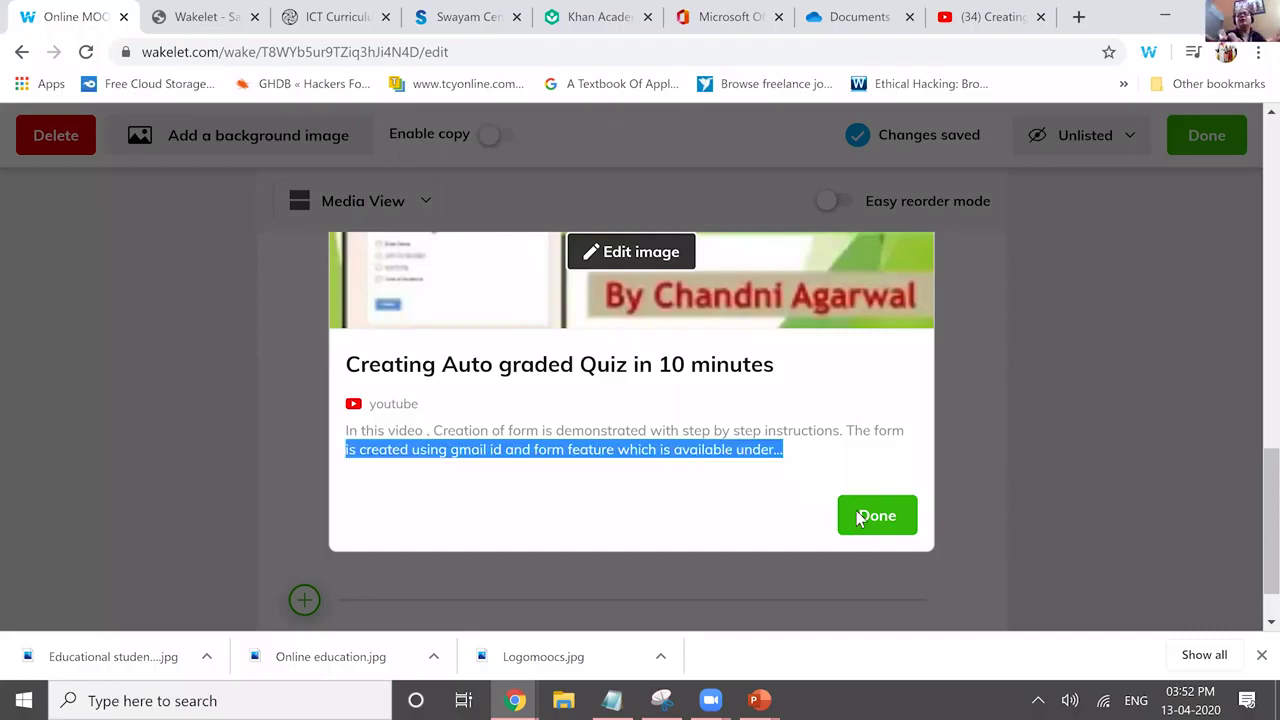
{"action": "type", "text": "This video demonstrates .."}
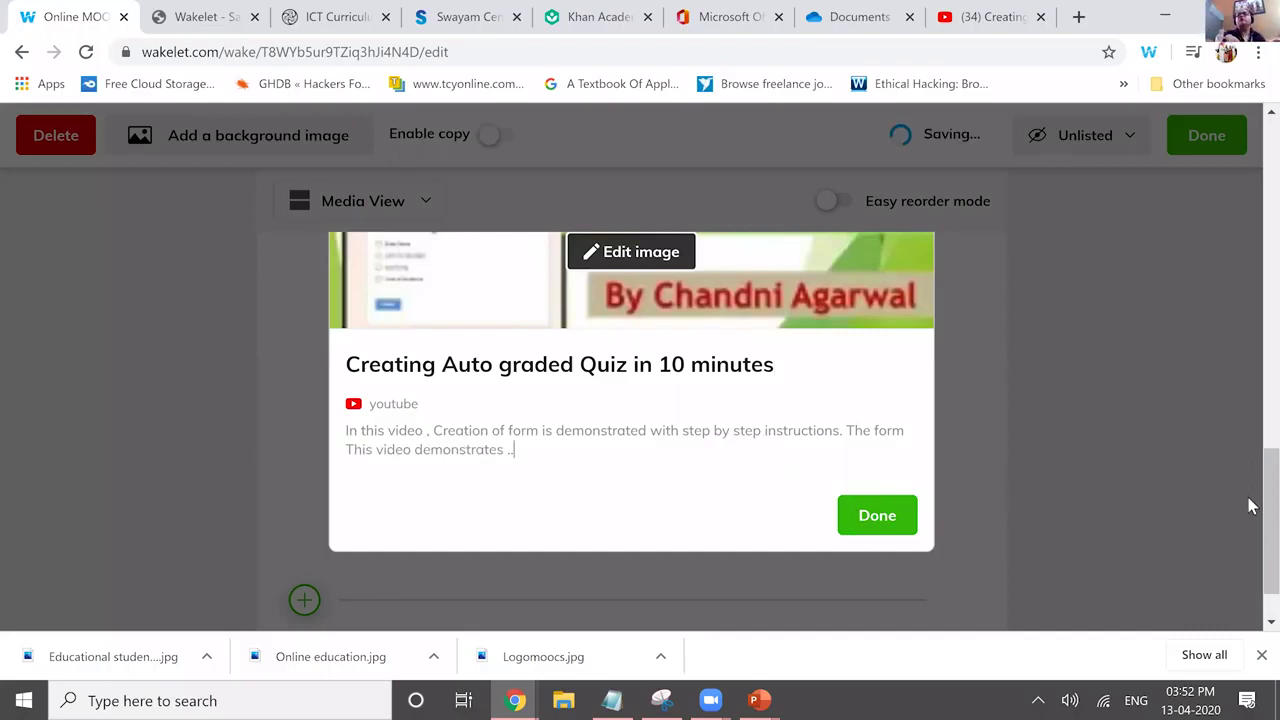
{"action": "type", "text": "...."}
{"action": "left_click", "coordinate": [296, 533]}
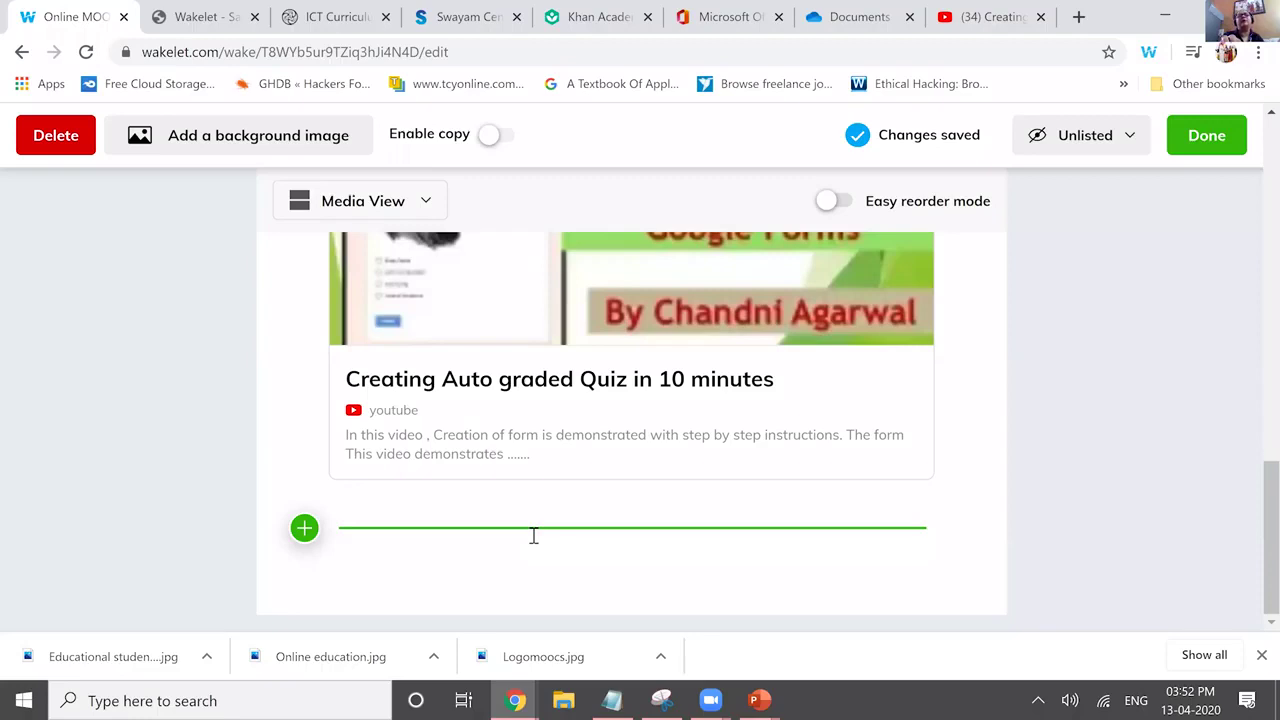
{"action": "left_click", "coordinate": [533, 536]}
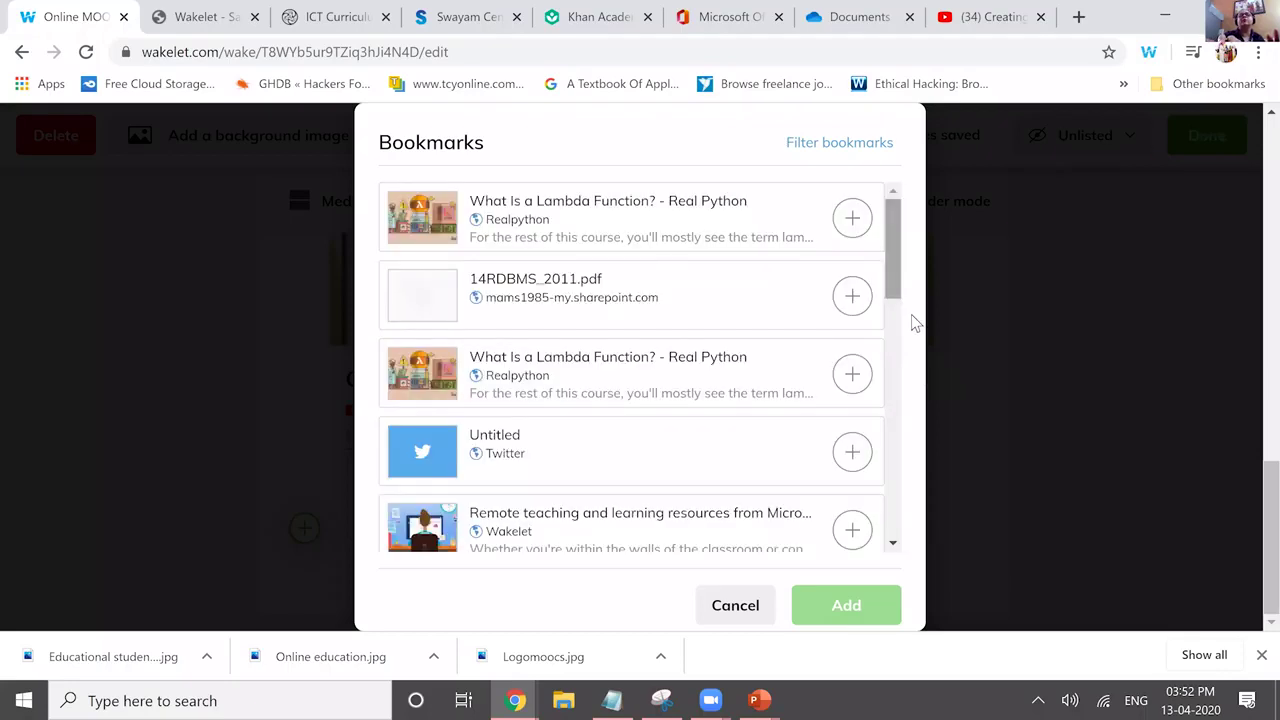
Add the 'Remote teaching and learning resources from Microsoft Education' bookmark to the collection.
{"action": "scroll", "coordinate": [848, 205], "scroll_direction": "down", "scroll_amount": 5}
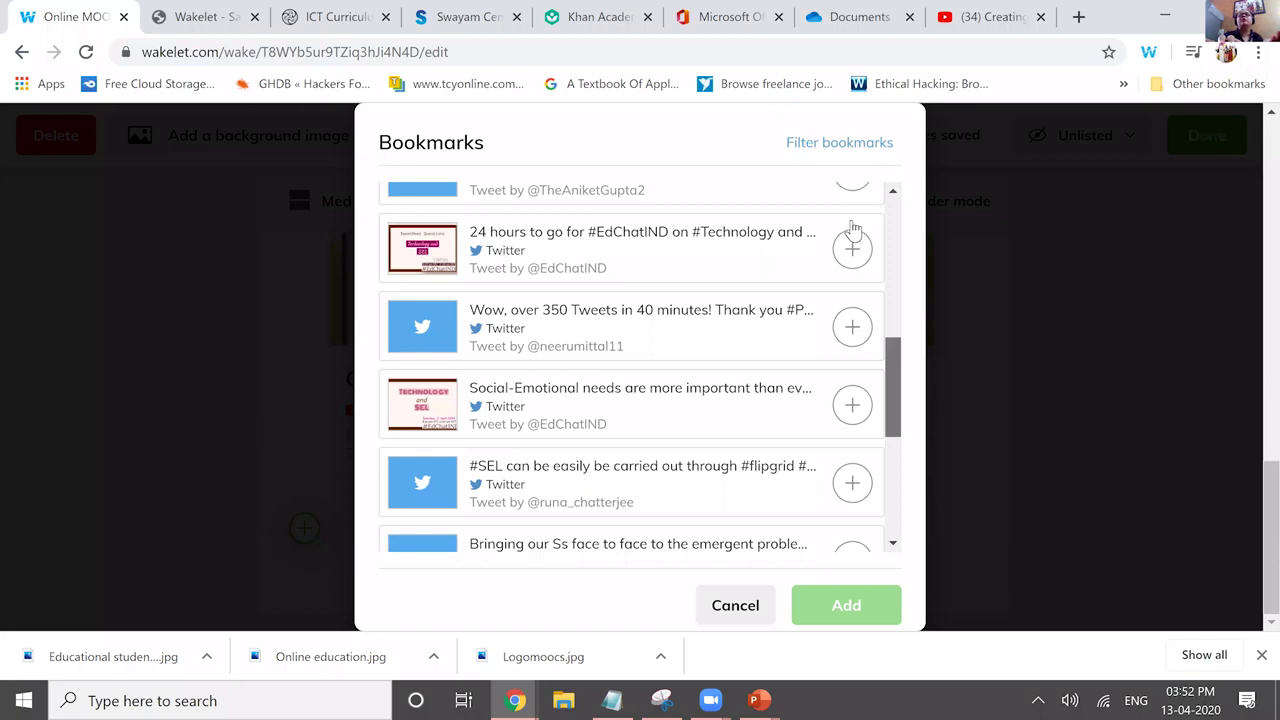
{"action": "scroll", "coordinate": [852, 232], "scroll_direction": "up", "scroll_amount": 3}
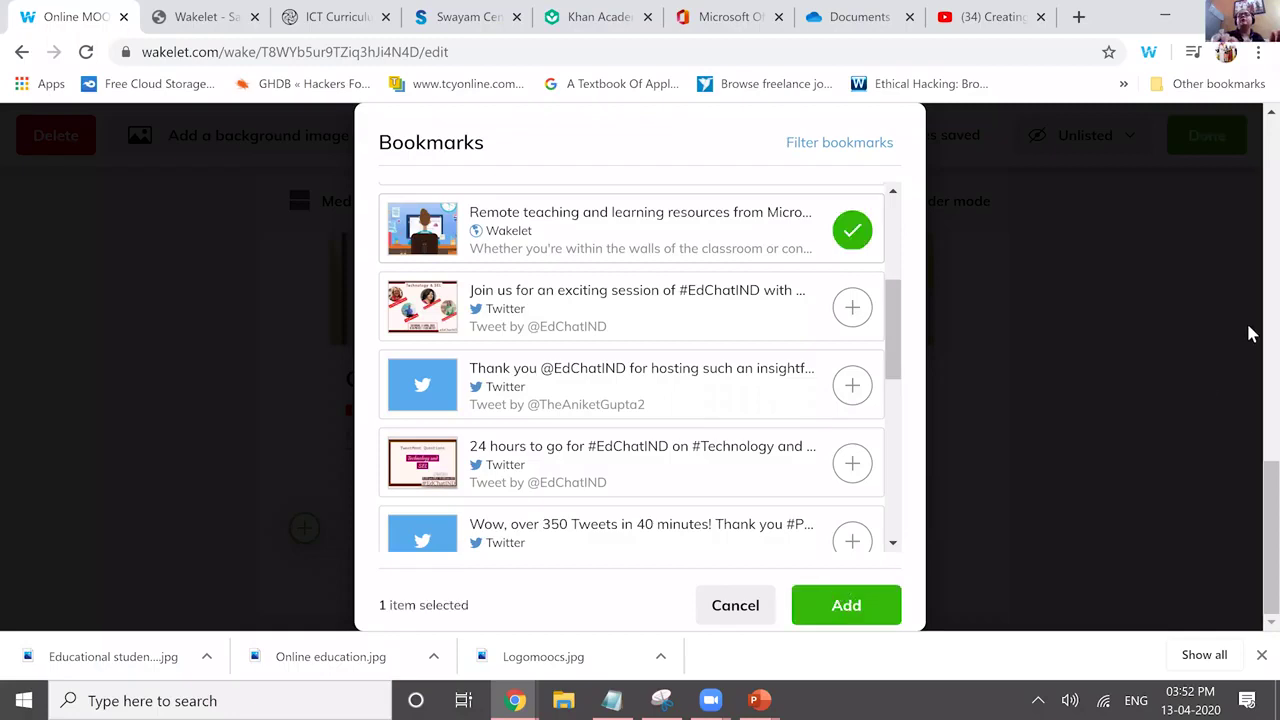
{"action": "left_click", "coordinate": [1252, 513]}
Start a new item at the collection's end, below the Remote teaching card.
{"action": "scroll", "coordinate": [1252, 510], "scroll_direction": "down", "scroll_amount": 3}
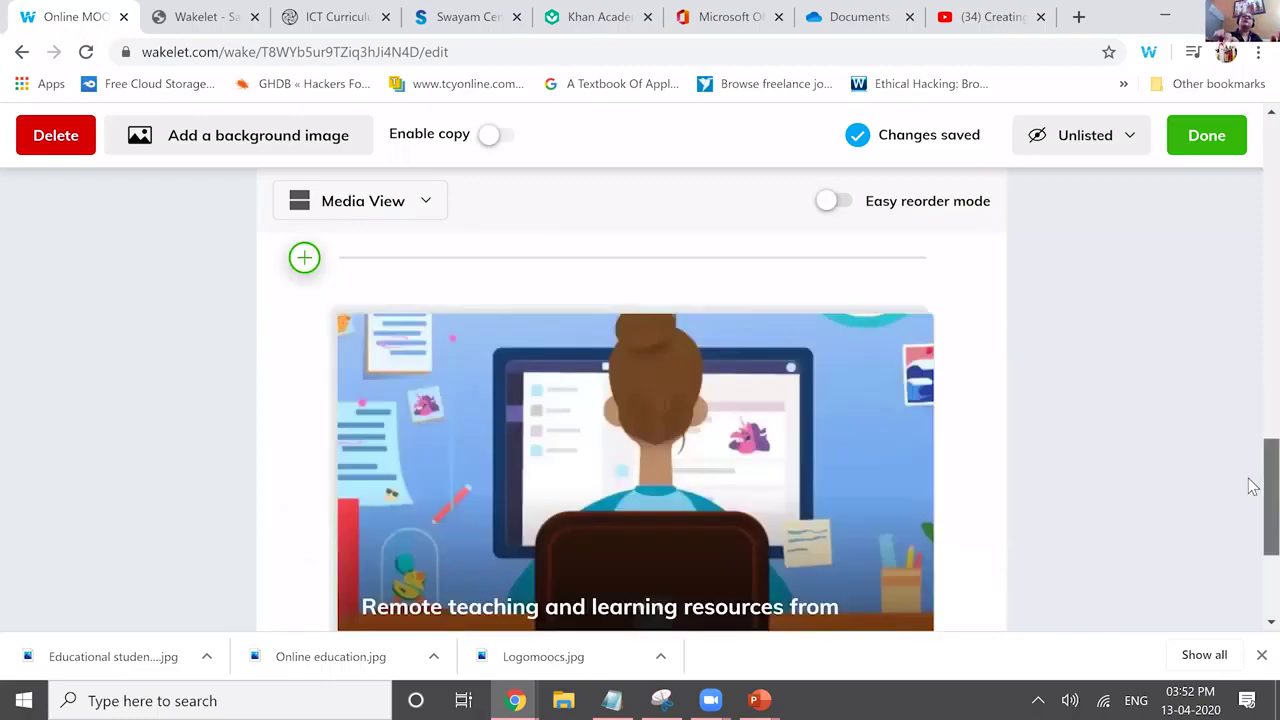
{"action": "scroll", "coordinate": [1252, 530], "scroll_direction": "down", "scroll_amount": 1}
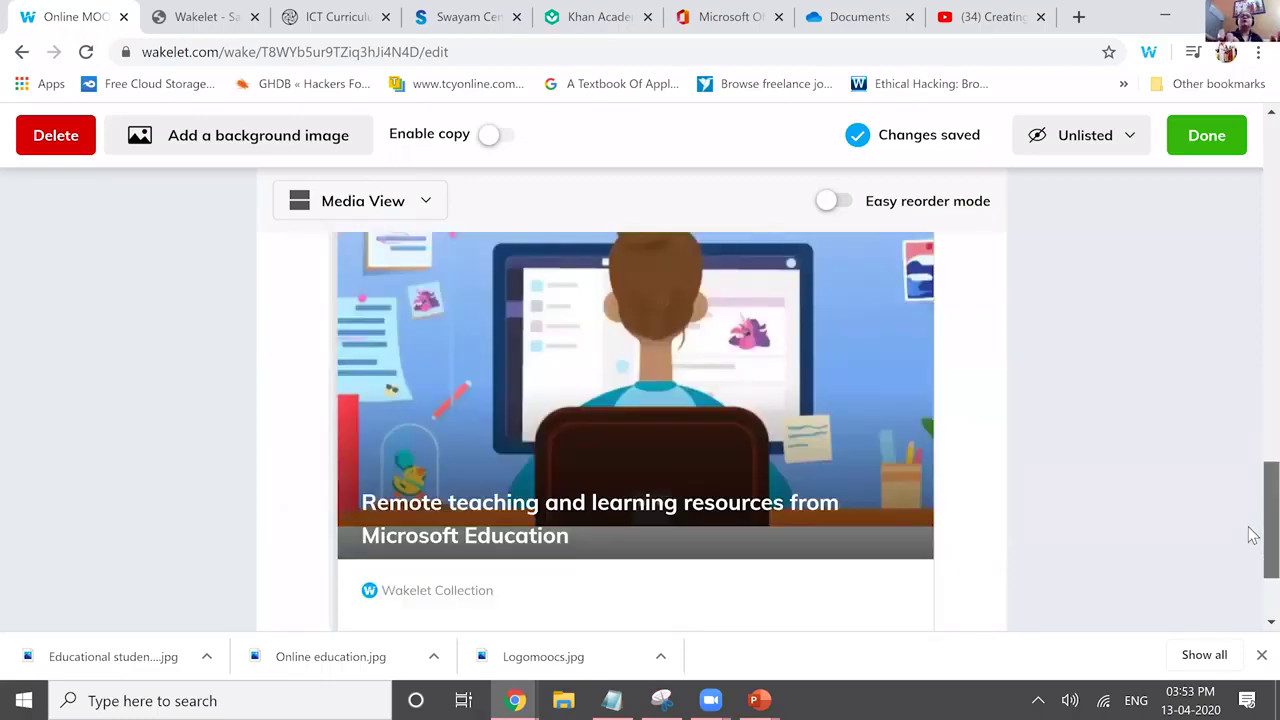
{"action": "scroll", "coordinate": [1253, 502], "scroll_direction": "up", "scroll_amount": 1}
{"action": "scroll", "coordinate": [1253, 502], "scroll_direction": "down", "scroll_amount": 2}
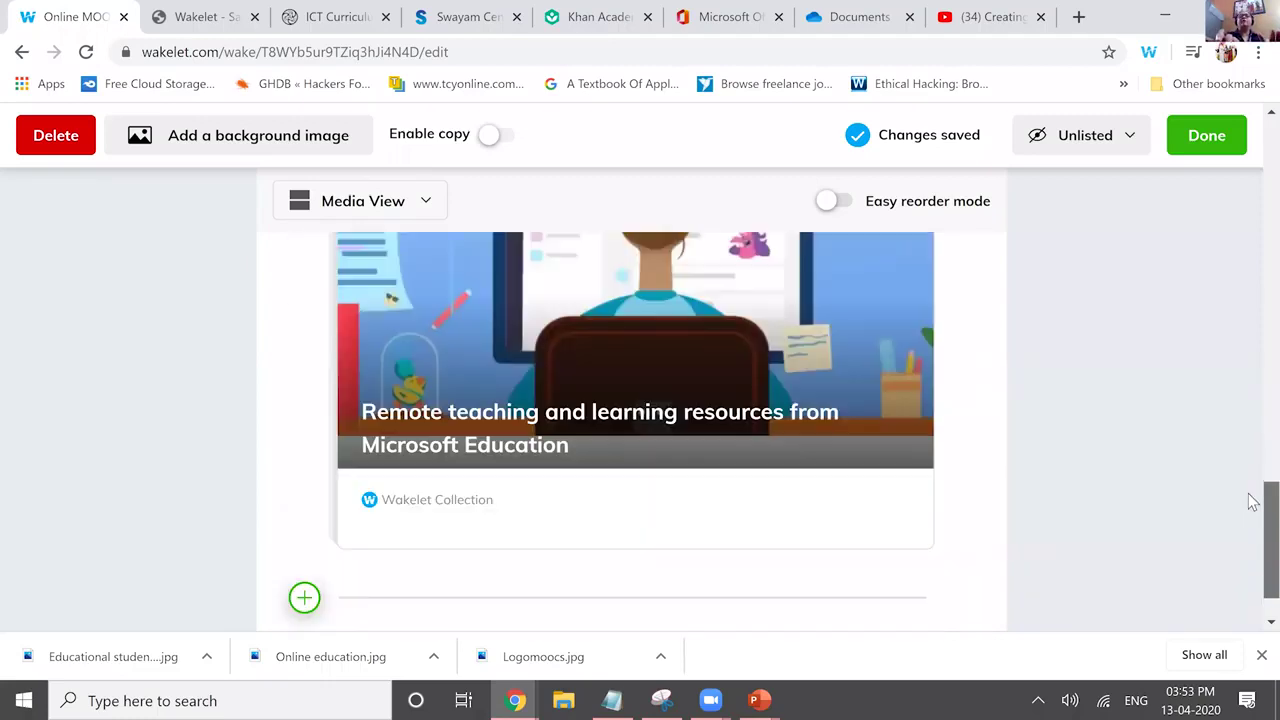
{"action": "scroll", "coordinate": [853, 451], "scroll_direction": "up", "scroll_amount": 2}
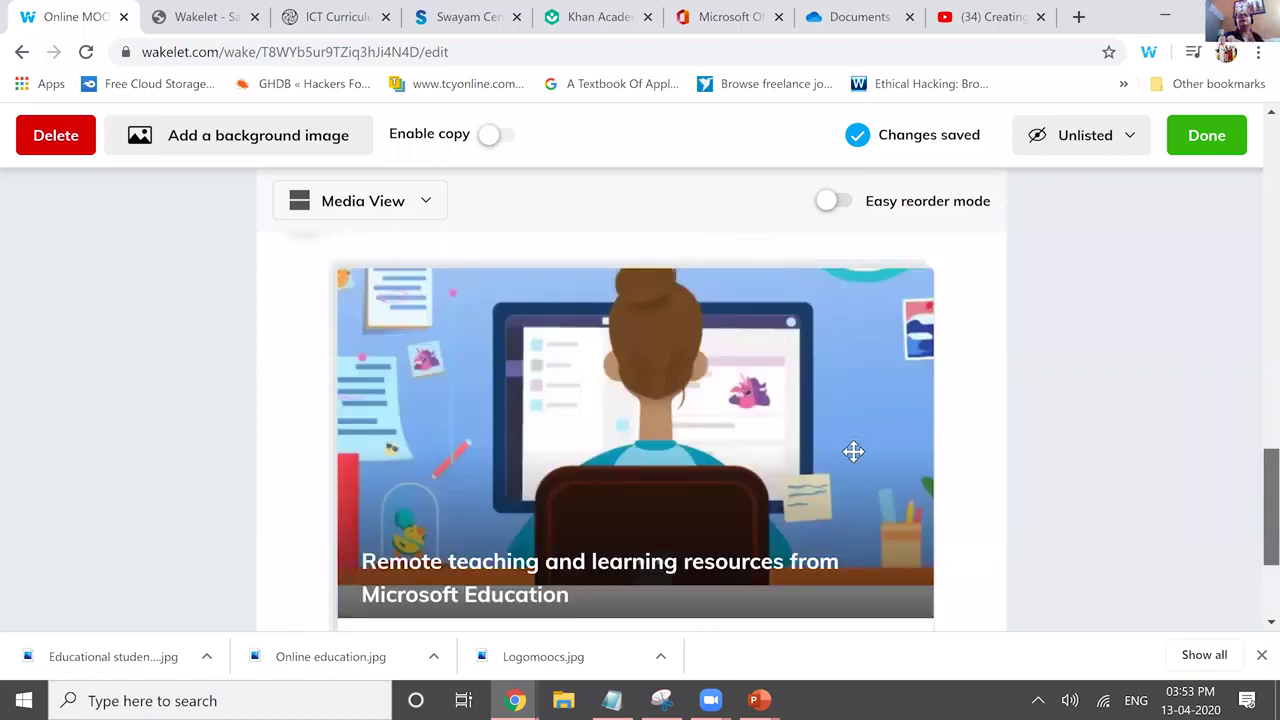
{"action": "scroll", "coordinate": [1250, 515], "scroll_direction": "up", "scroll_amount": 1}
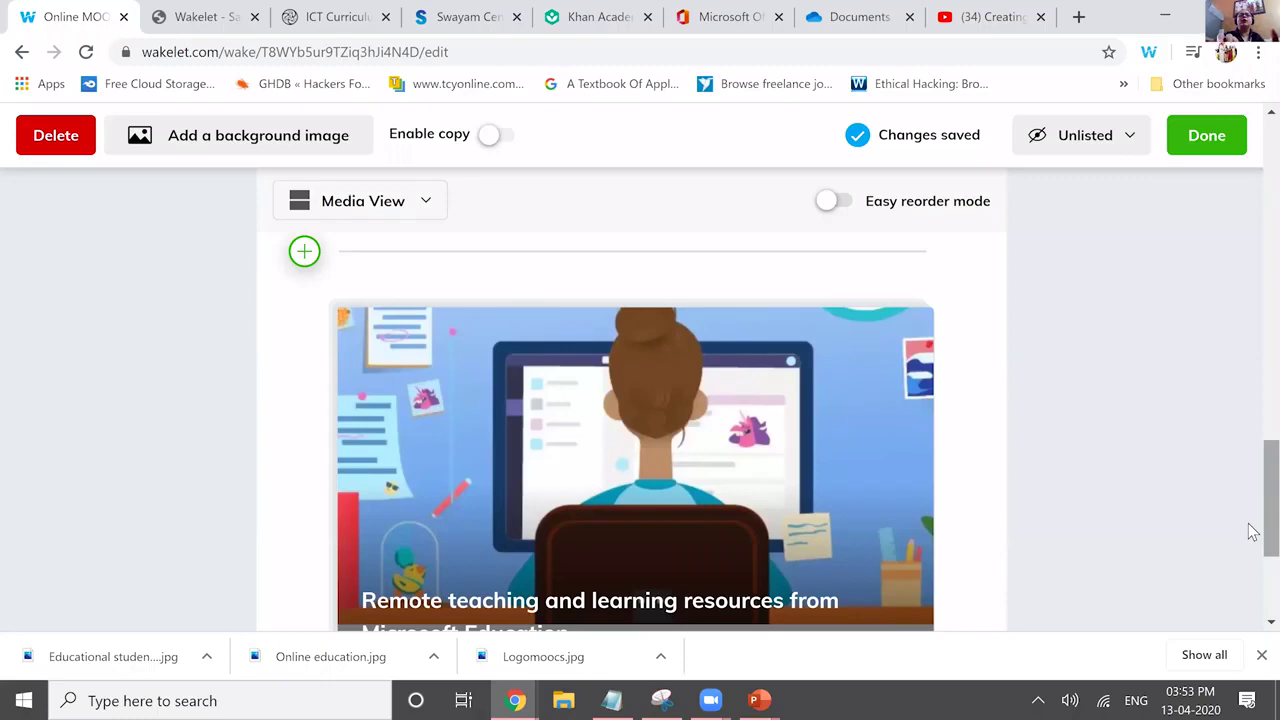
{"action": "scroll", "coordinate": [305, 548], "scroll_direction": "down", "scroll_amount": 3}
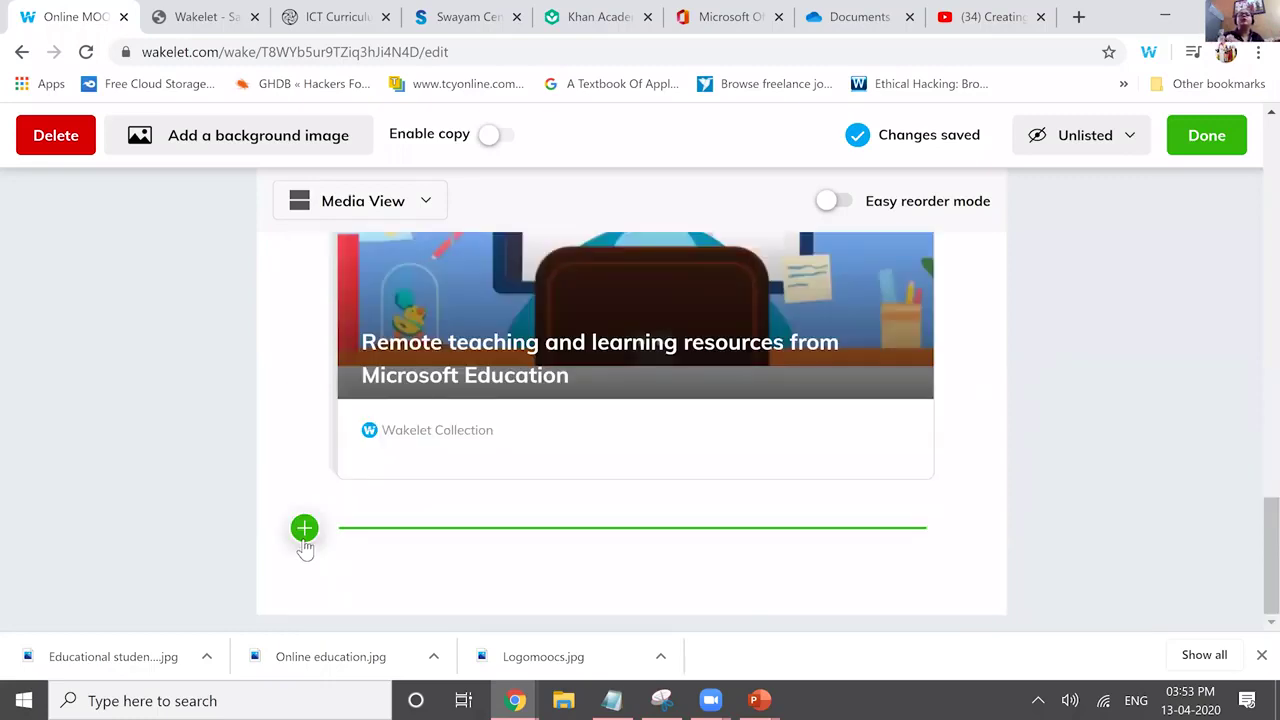
{"action": "left_click", "coordinate": [304, 529]}
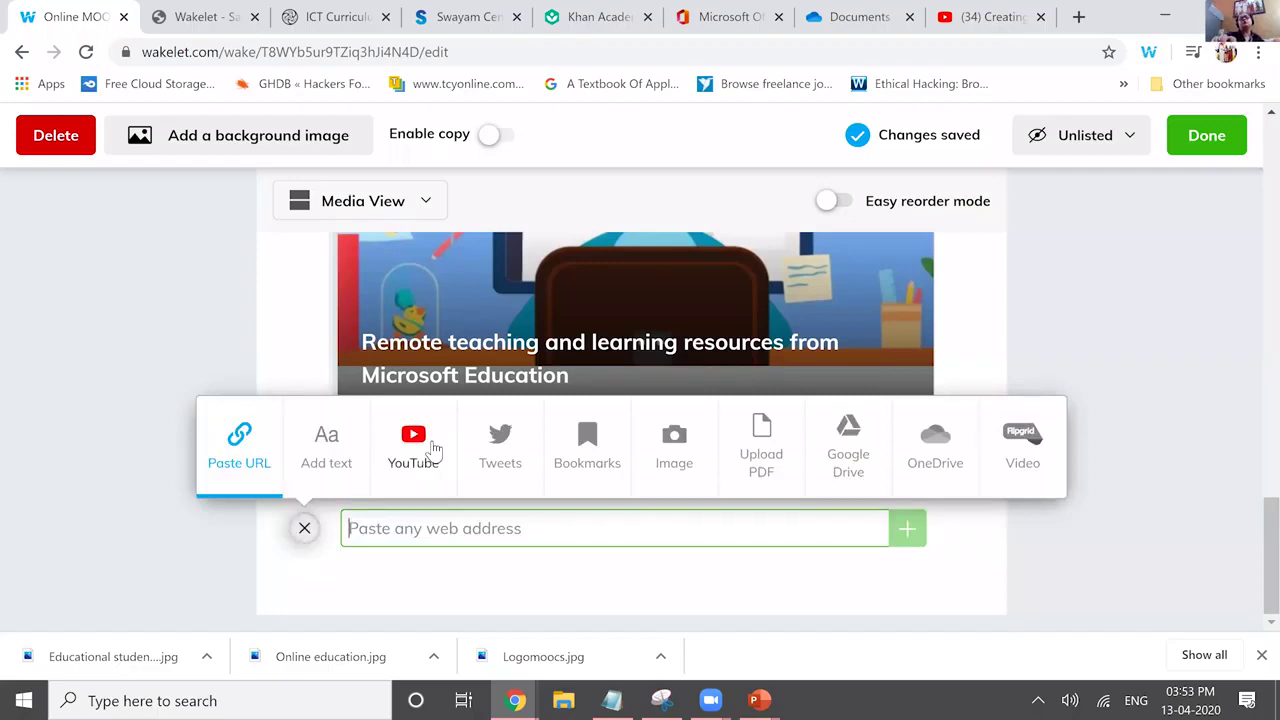
Add YouTube videos: the PowerPoint-to-Sway one ('code guide chandni agarwal') and NCERT's learning indicators video.
{"action": "left_click", "coordinate": [435, 450]}
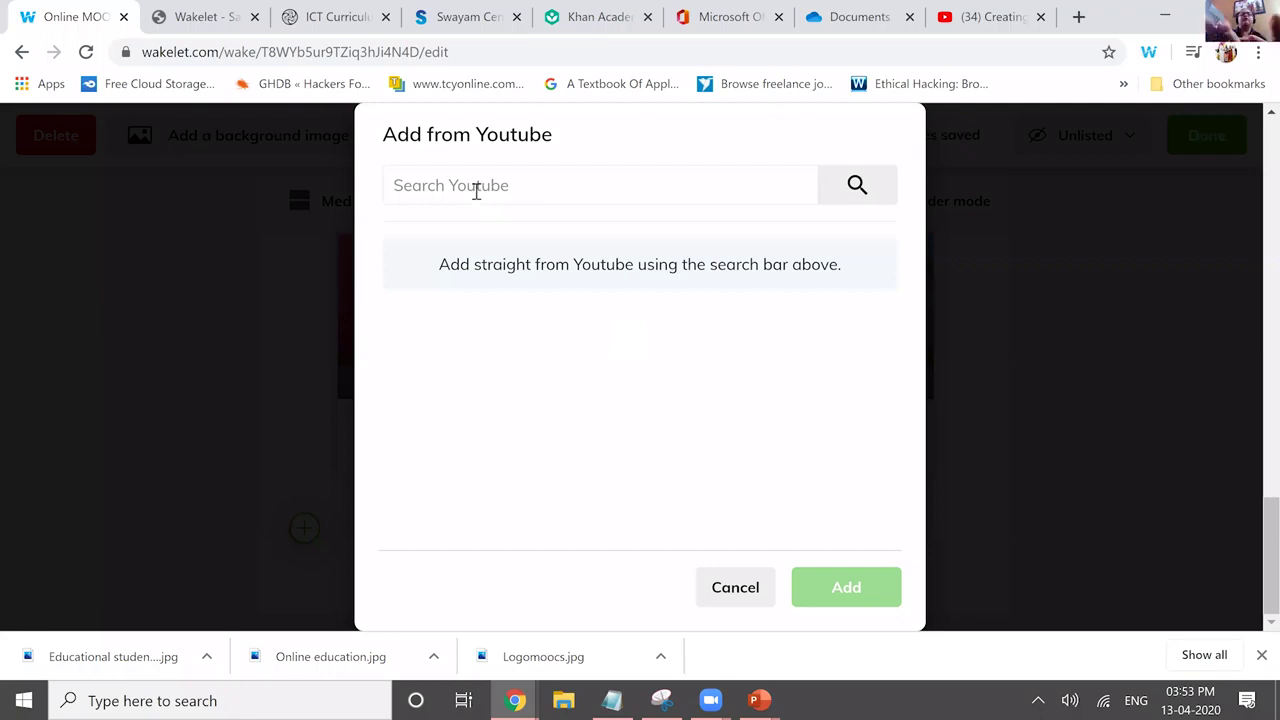
{"action": "left_click", "coordinate": [476, 191]}
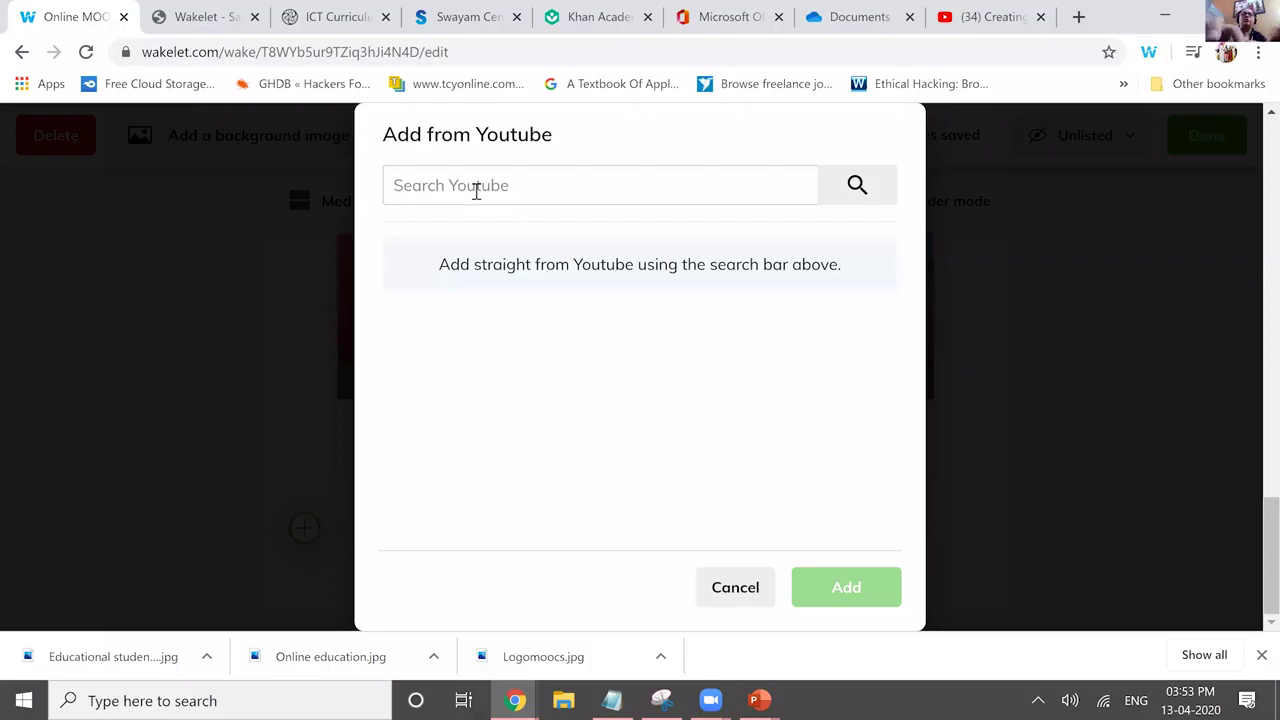
{"action": "type", "text": "code guide chandi"}
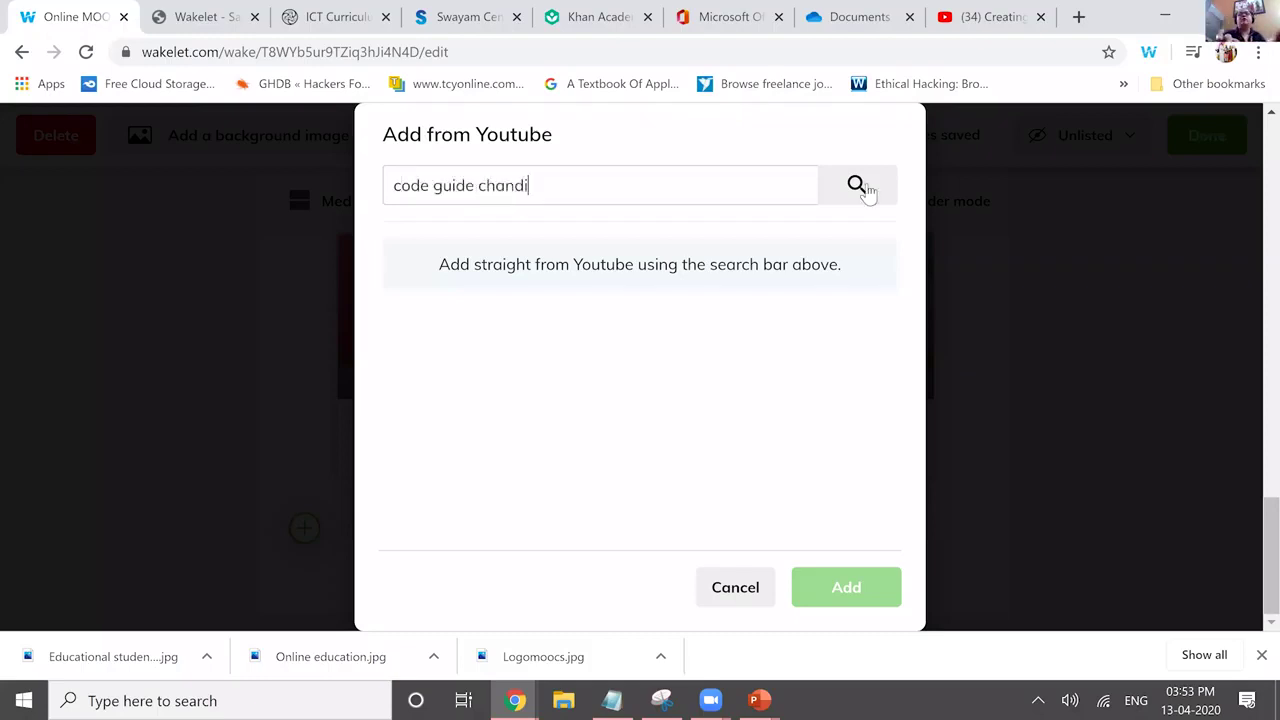
{"action": "key", "text": "BackSpace"}
{"action": "type", "text": "ni agarwal"}
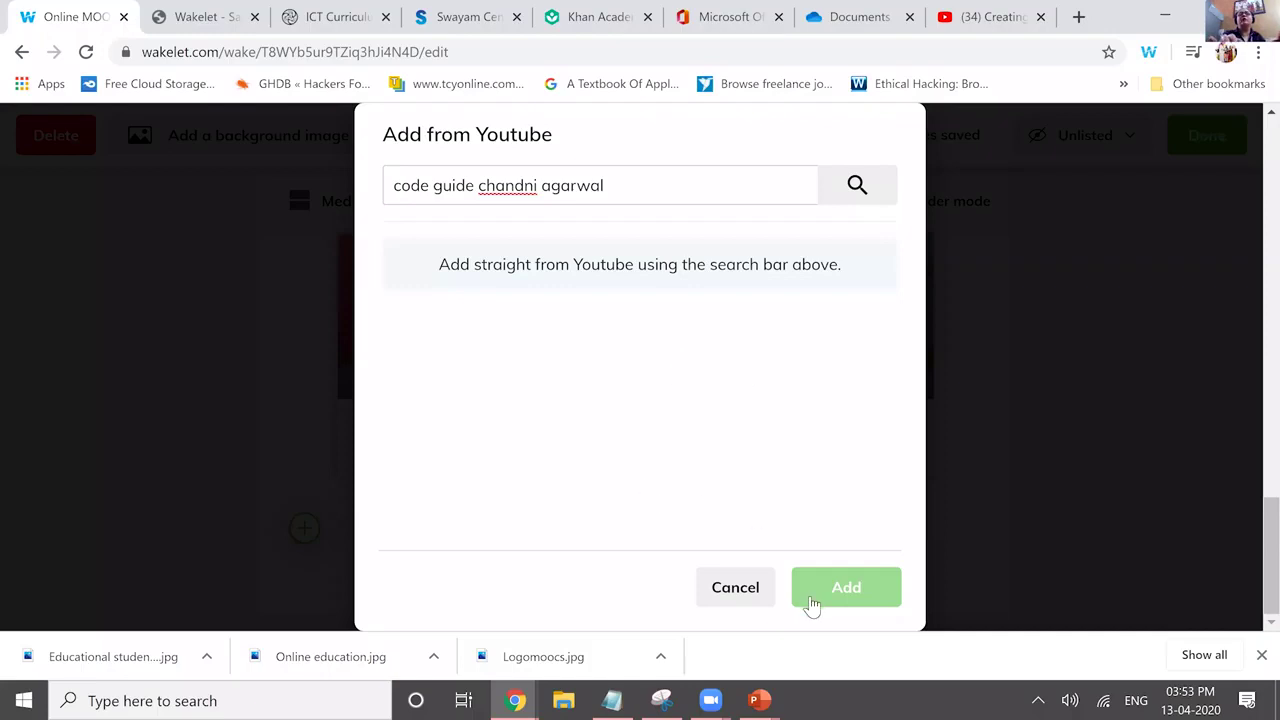
{"action": "key", "text": "Return"}
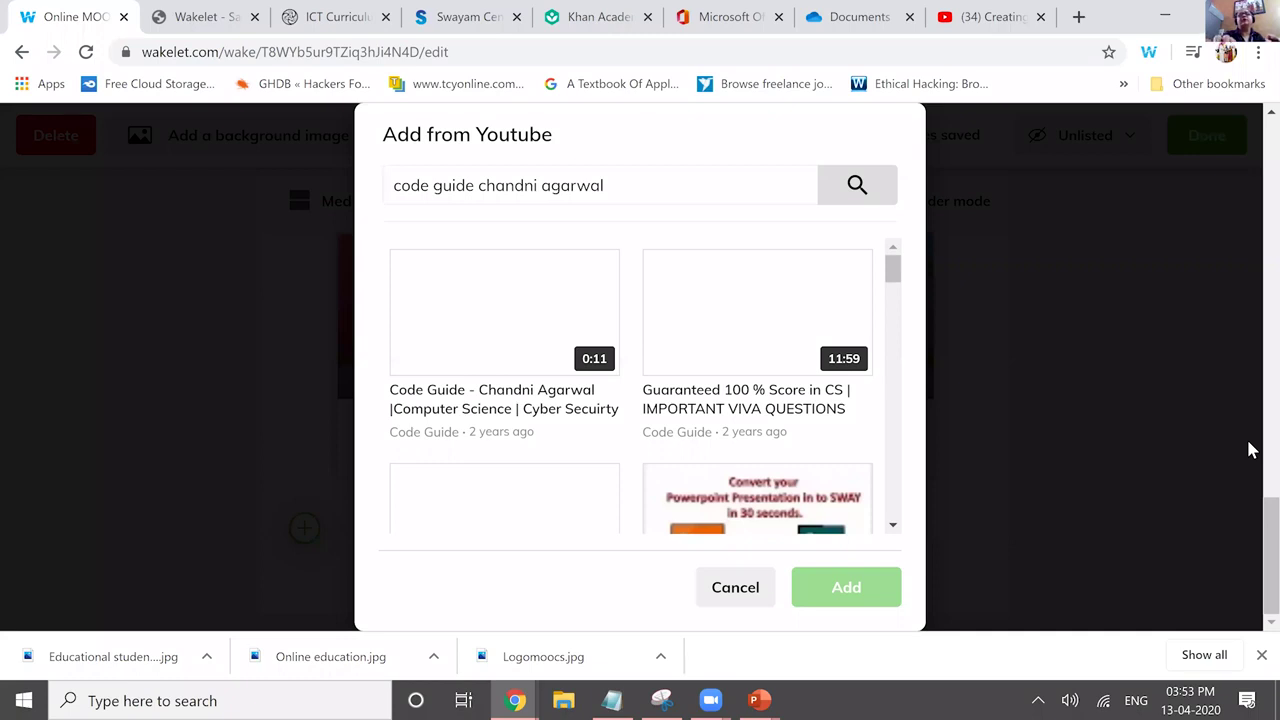
{"action": "left_click", "coordinate": [757, 490]}
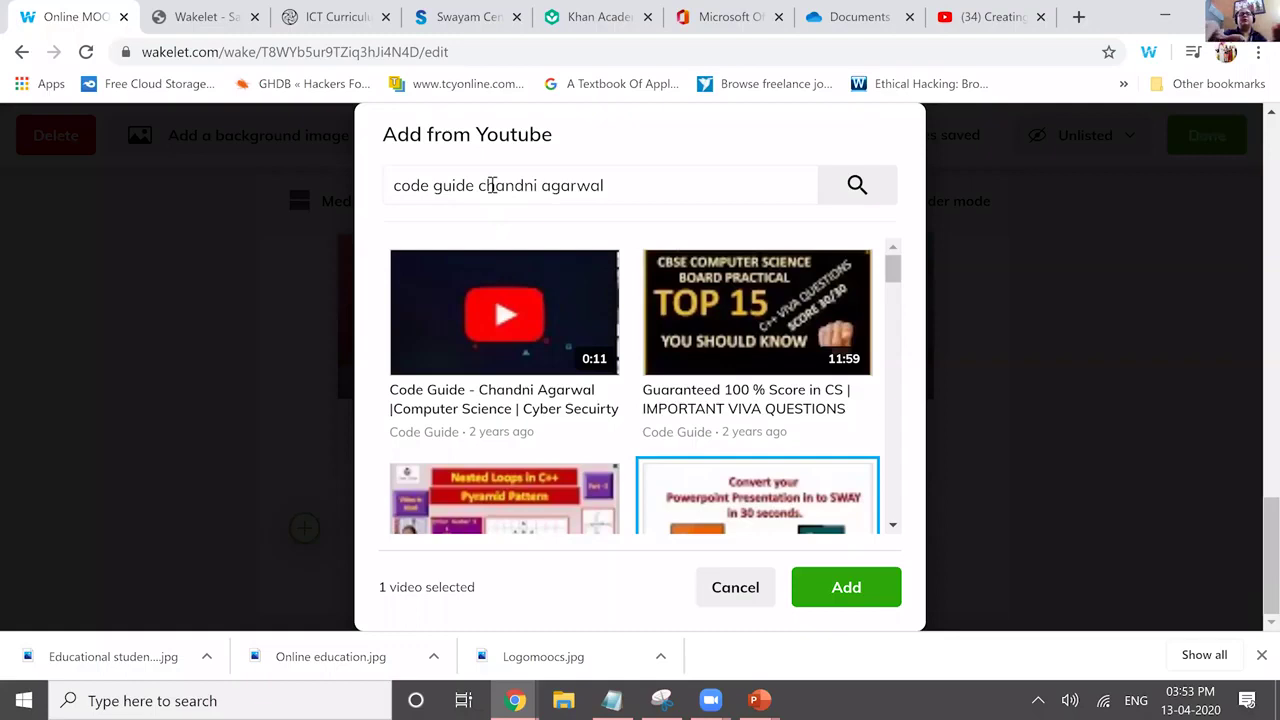
{"action": "key", "text": "Return"}
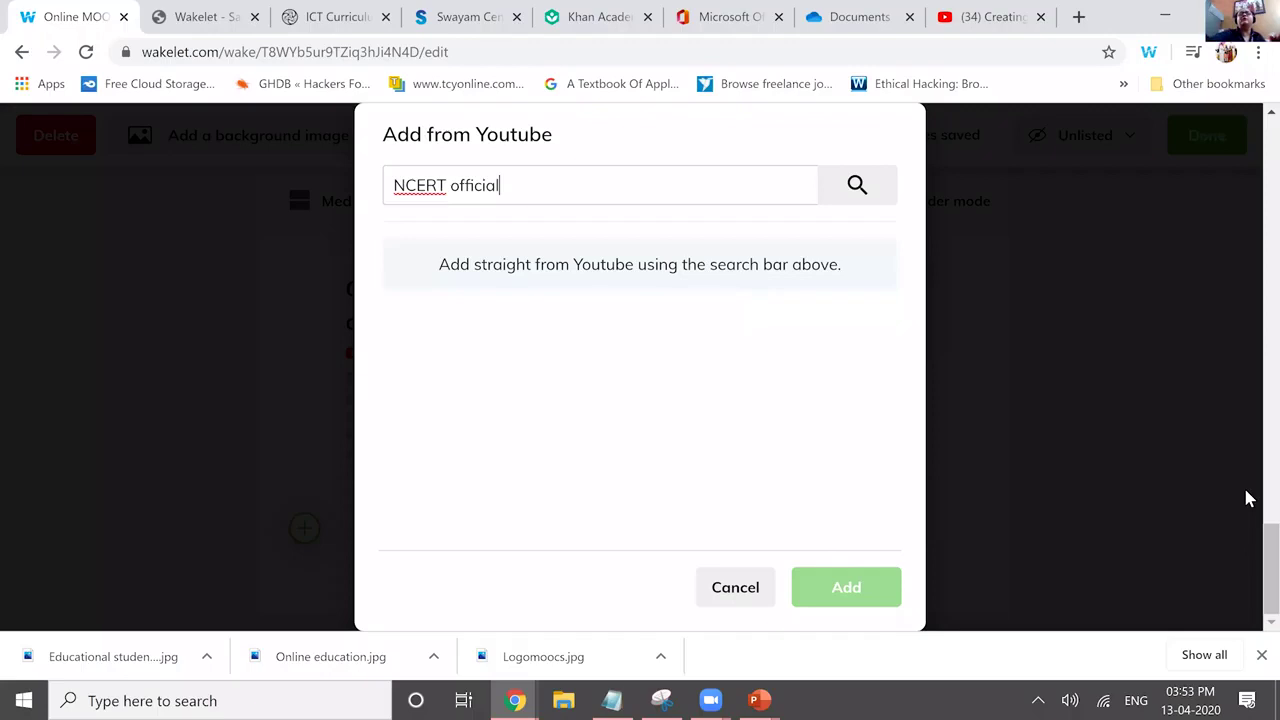
{"action": "key", "text": "Return"}
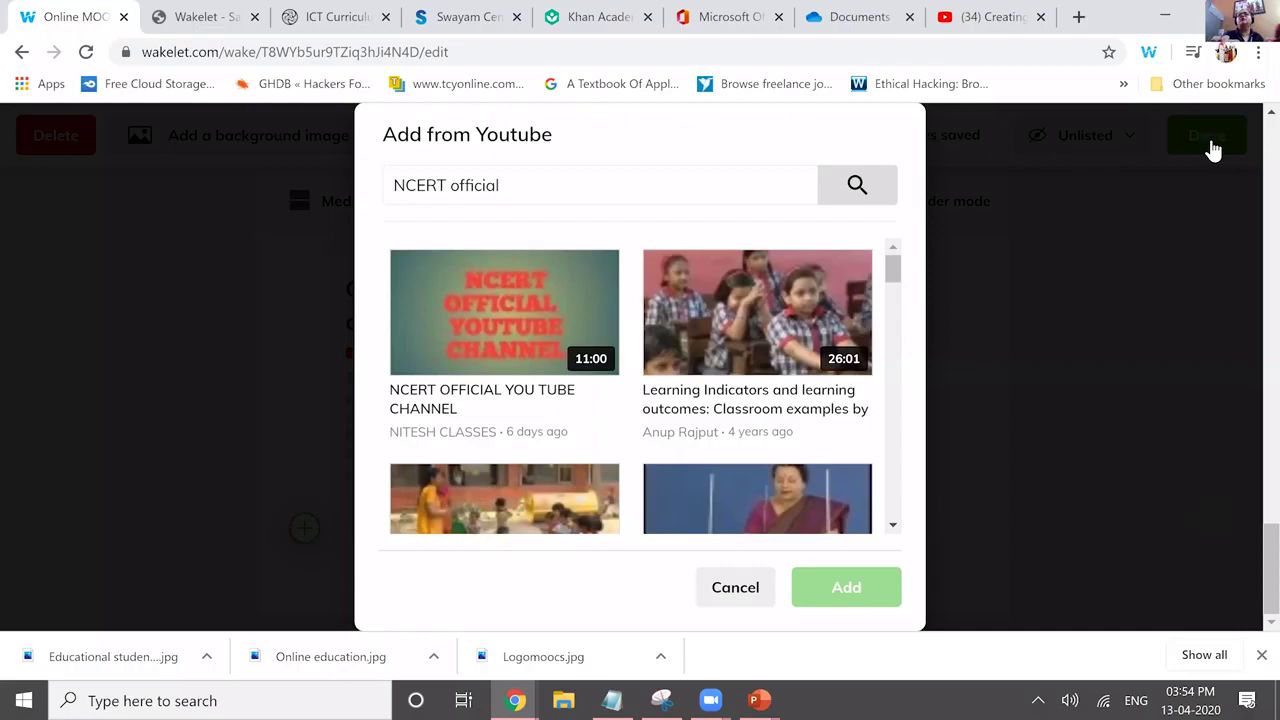
{"action": "left_click", "coordinate": [840, 439]}
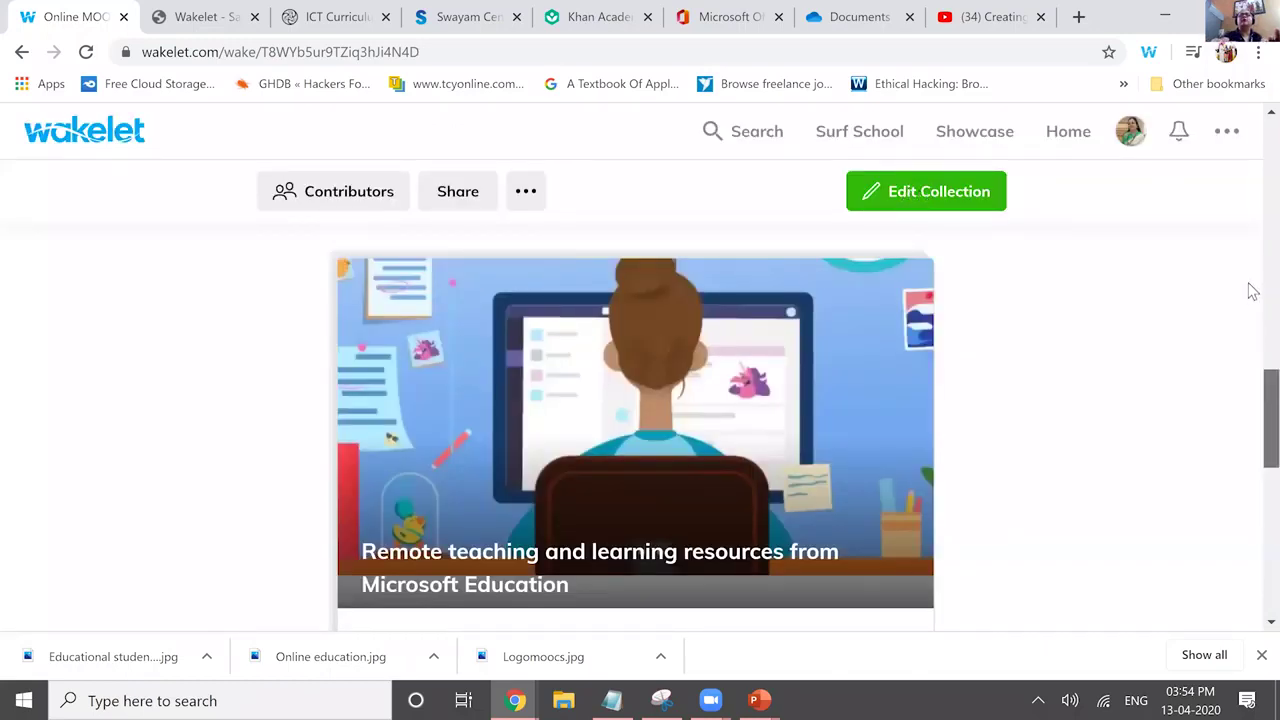
Check the two new video cards, then reopen the Online MOOC Collection in the editor.
{"action": "scroll", "coordinate": [1252, 420], "scroll_direction": "down", "scroll_amount": 1}
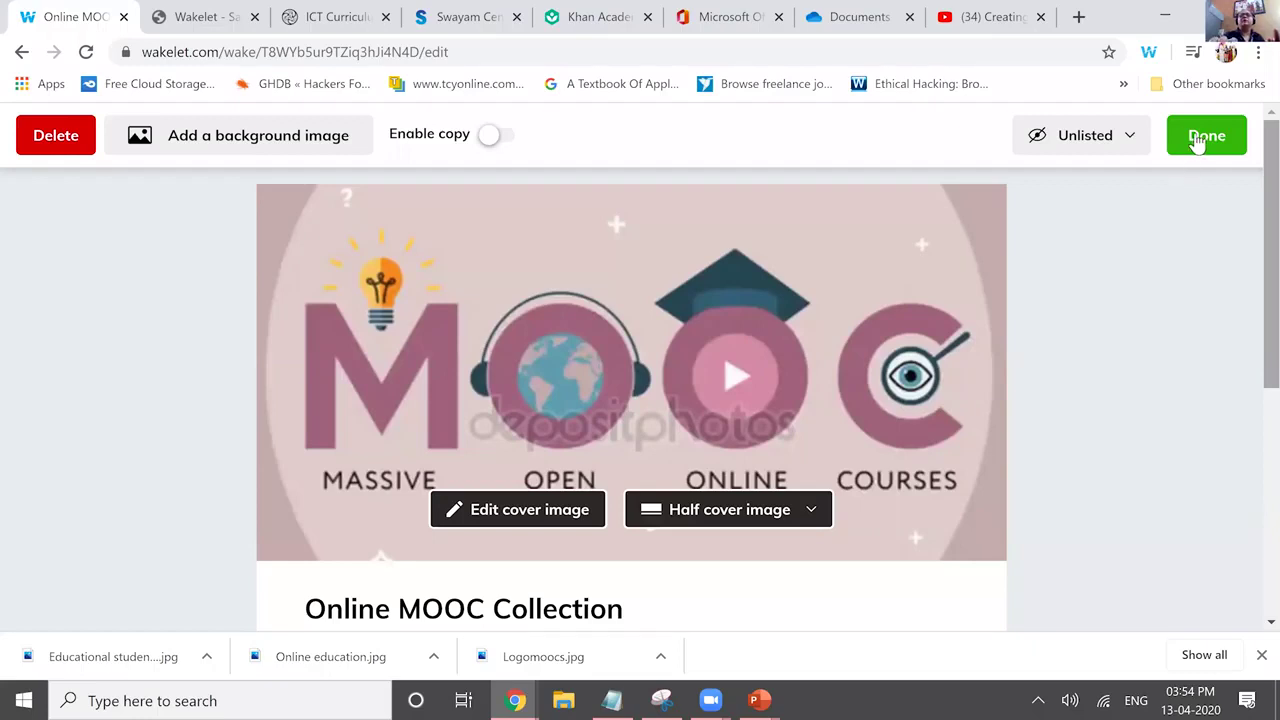
{"action": "scroll", "coordinate": [1197, 141], "scroll_direction": "down", "scroll_amount": 10}
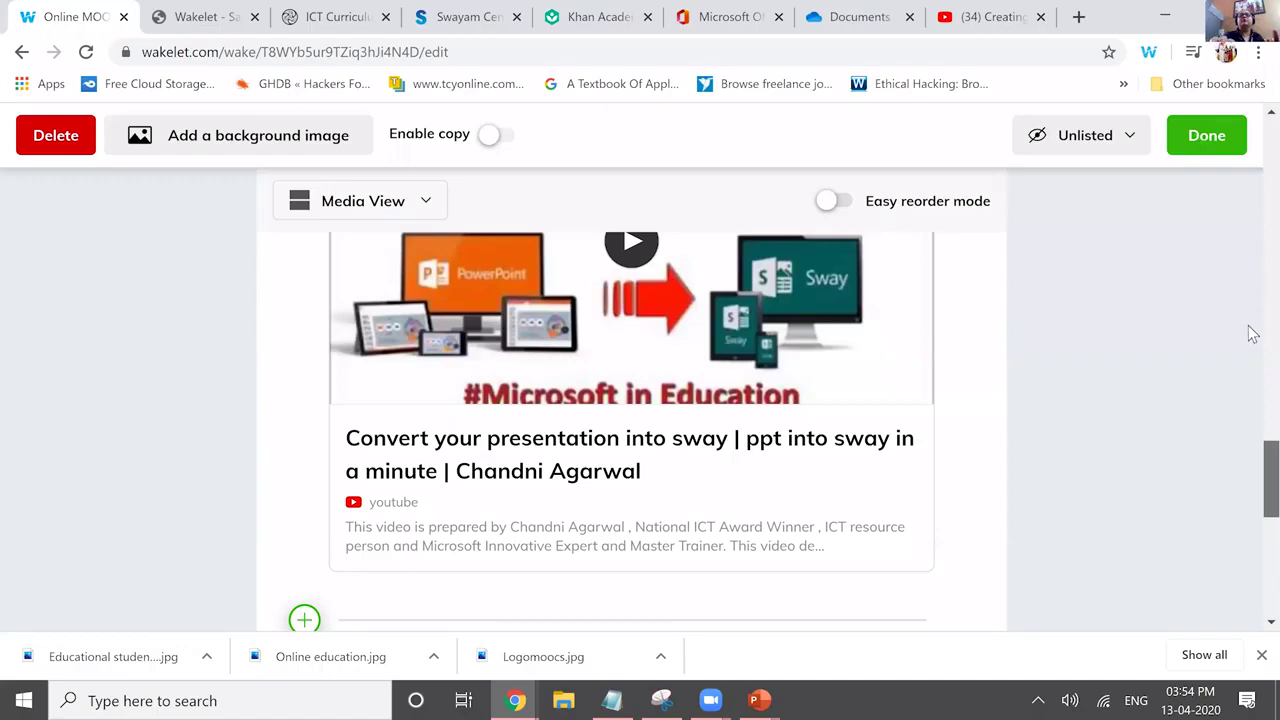
{"action": "scroll", "coordinate": [1250, 370], "scroll_direction": "down", "scroll_amount": 4}
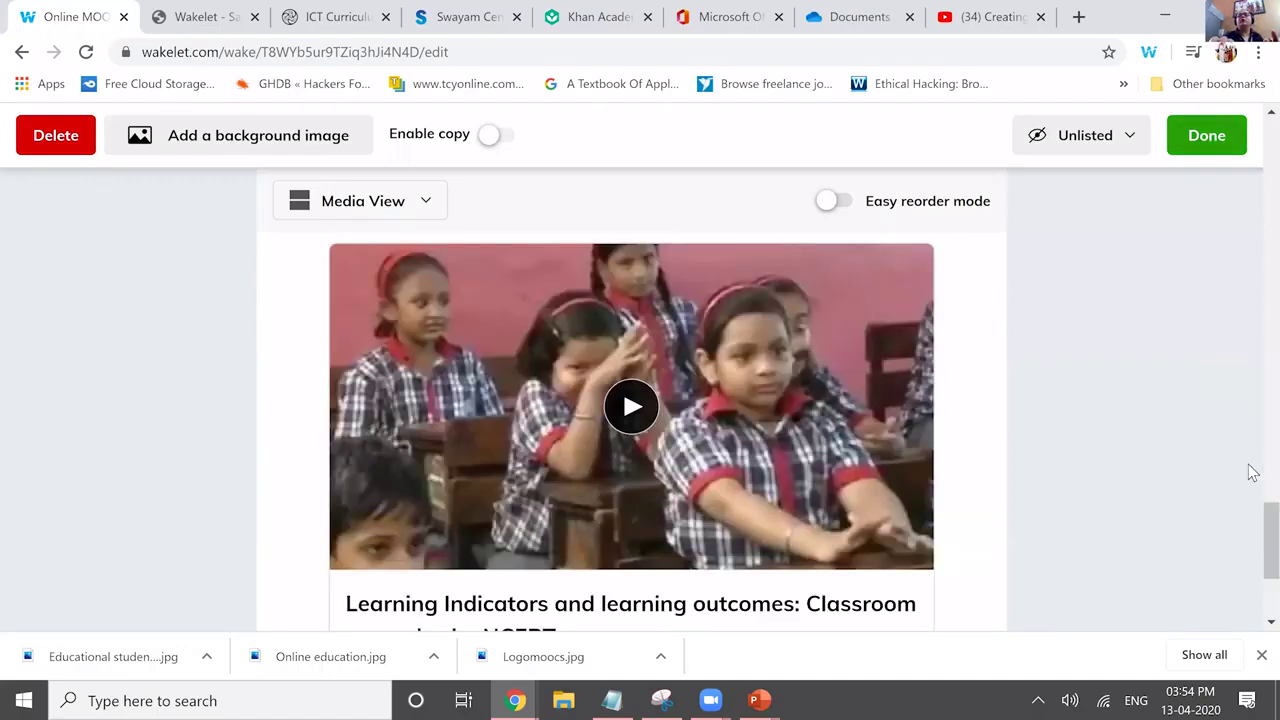
{"action": "key", "text": "alt+Left"}
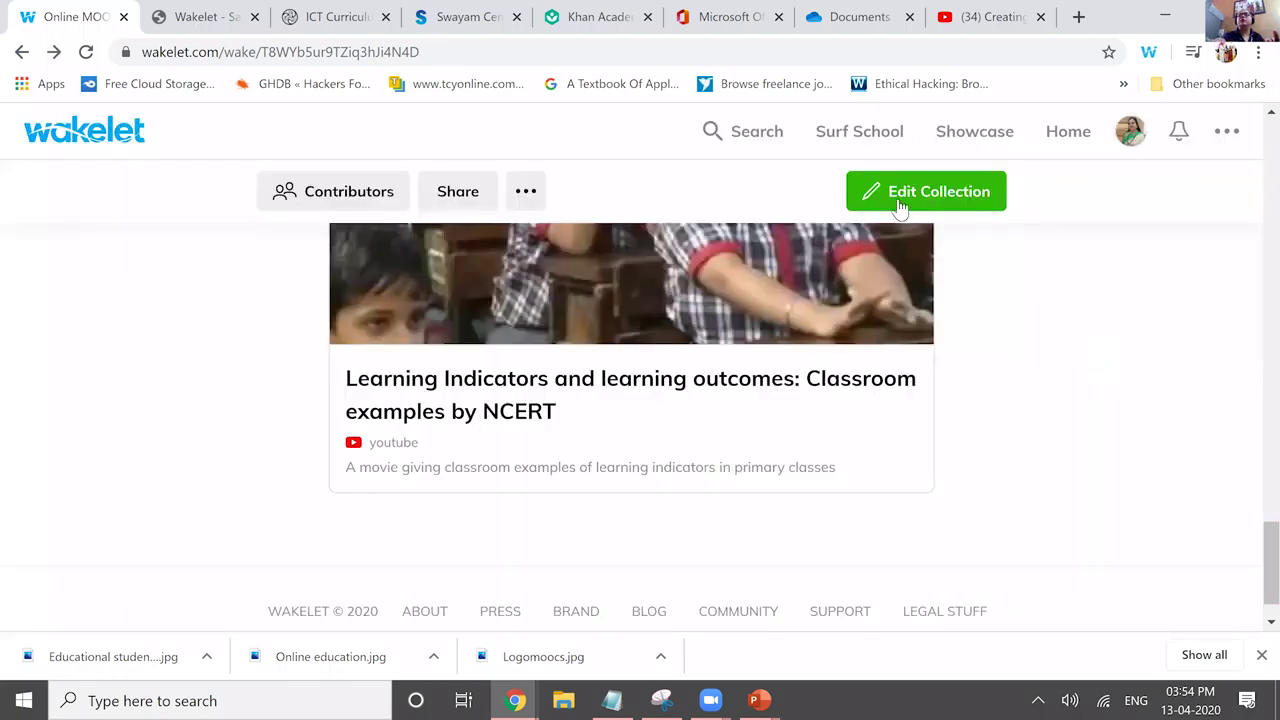
{"action": "left_click", "coordinate": [918, 200]}
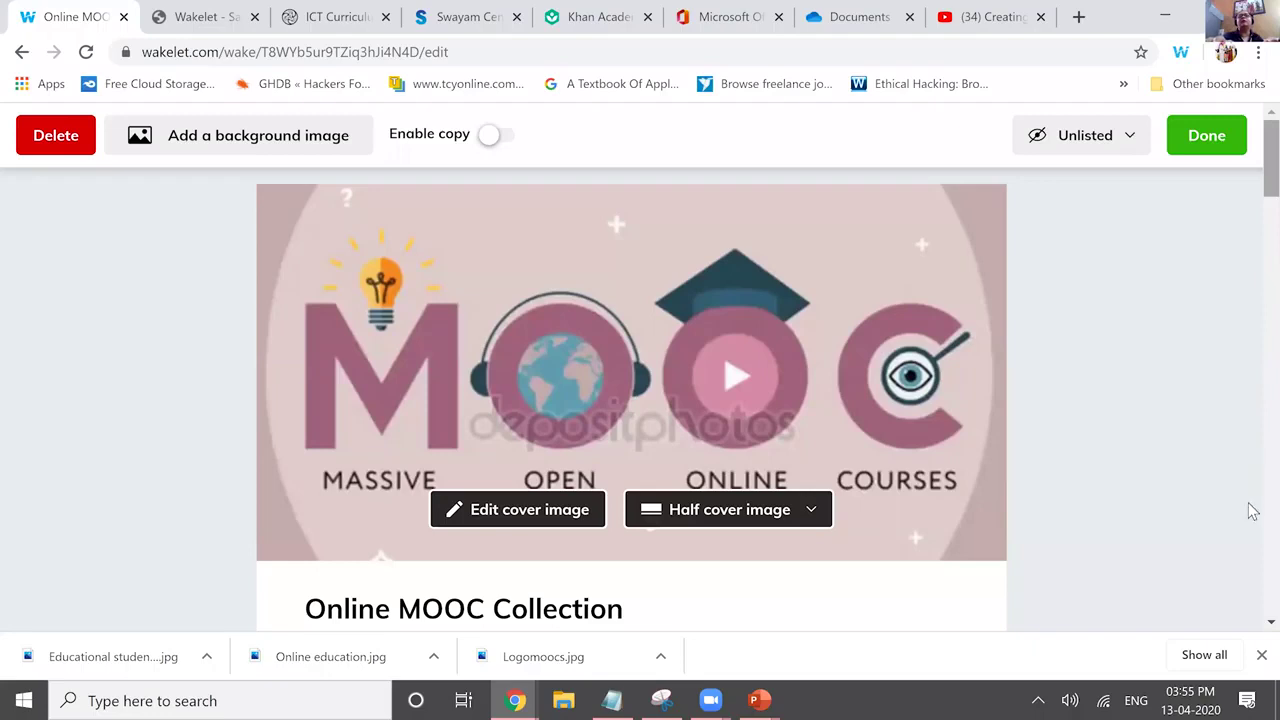
Scroll down to the end of the collection, past the classroom learning video.
{"action": "scroll", "coordinate": [1252, 560], "scroll_direction": "down", "scroll_amount": 5}
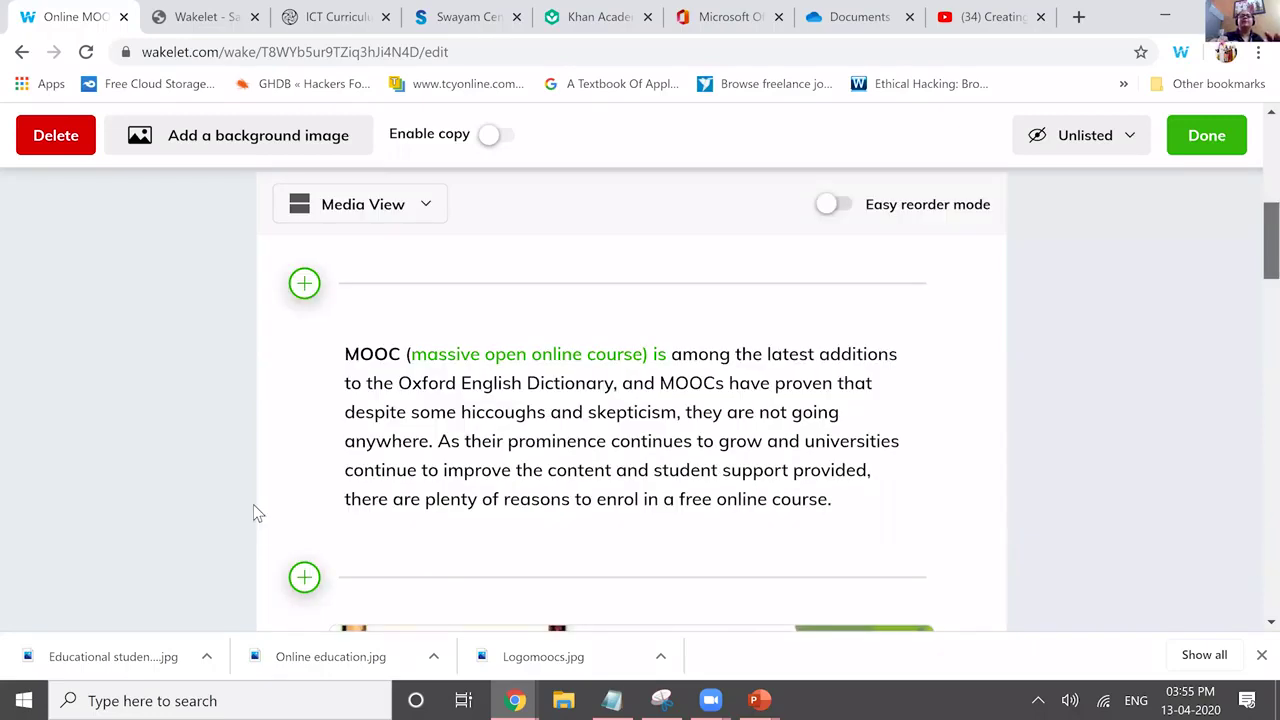
{"action": "scroll", "coordinate": [304, 543], "scroll_direction": "down", "scroll_amount": 8}
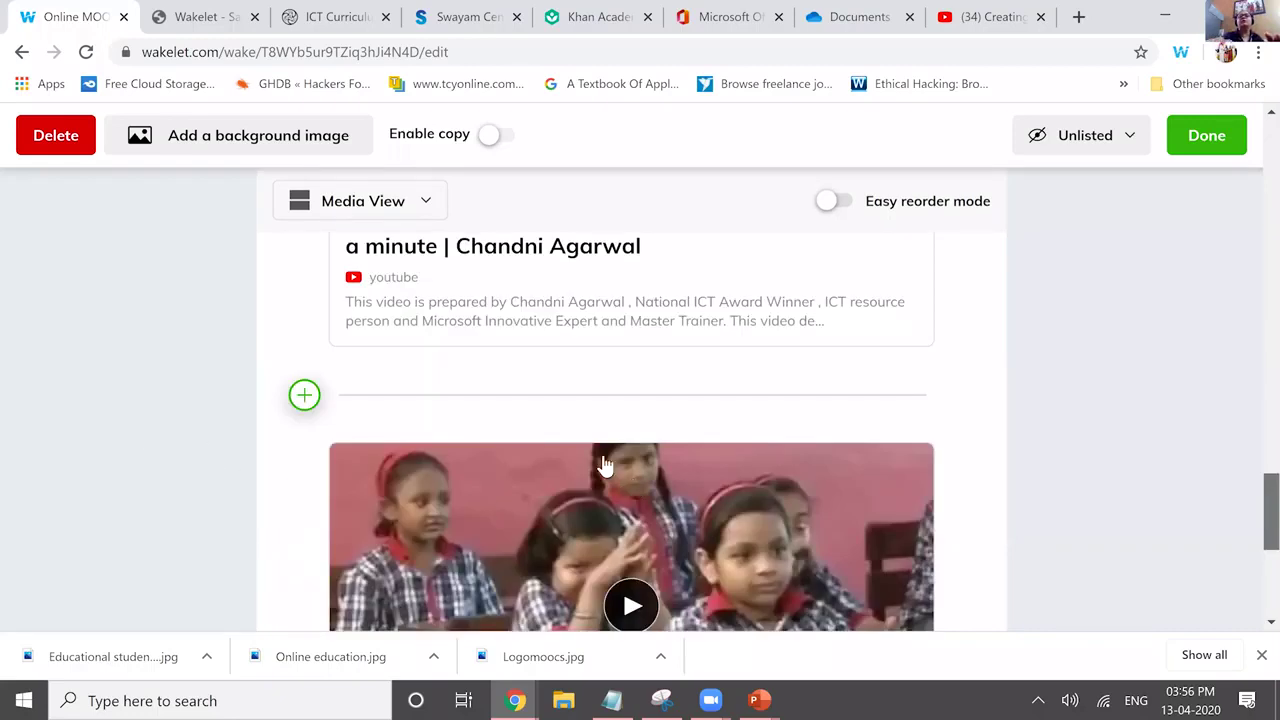
{"action": "scroll", "coordinate": [620, 478], "scroll_direction": "down", "scroll_amount": 5}
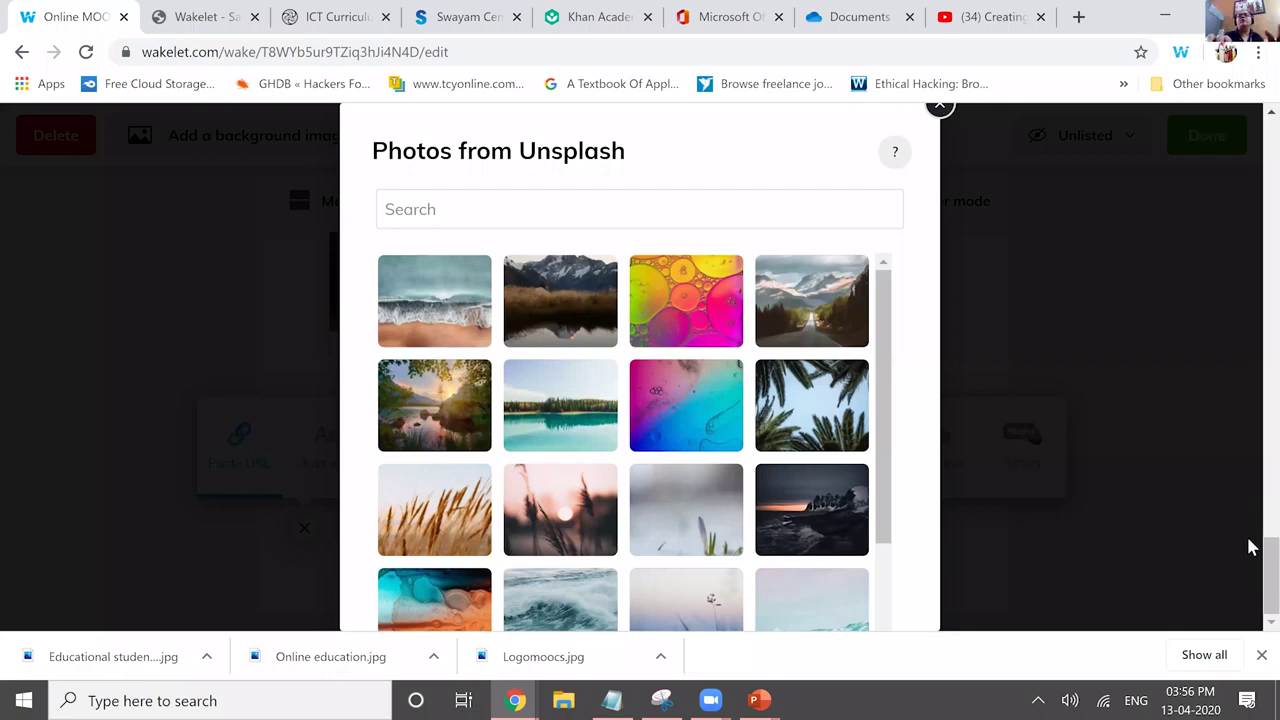
Insert the Unsplash open-book photo and caption it 'Book ,,,,,,,,,'.
{"action": "left_click", "coordinate": [790, 405]}
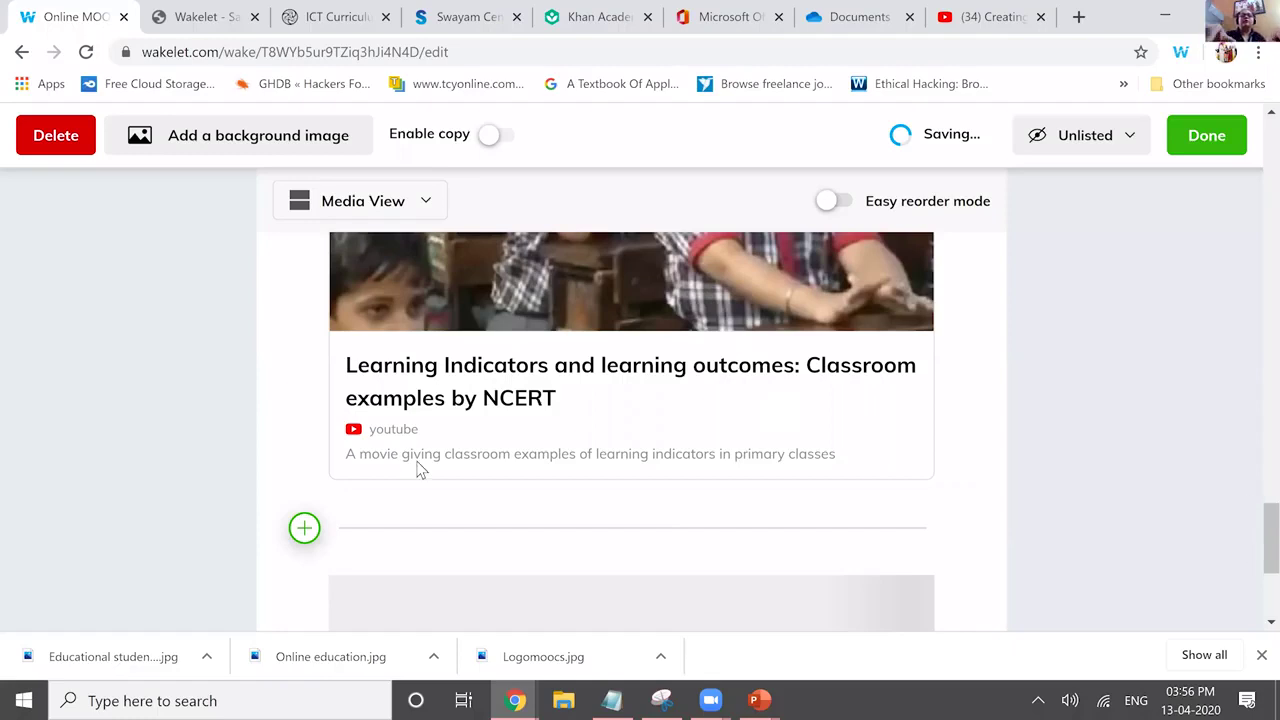
{"action": "scroll", "coordinate": [418, 470], "scroll_direction": "down", "scroll_amount": 4}
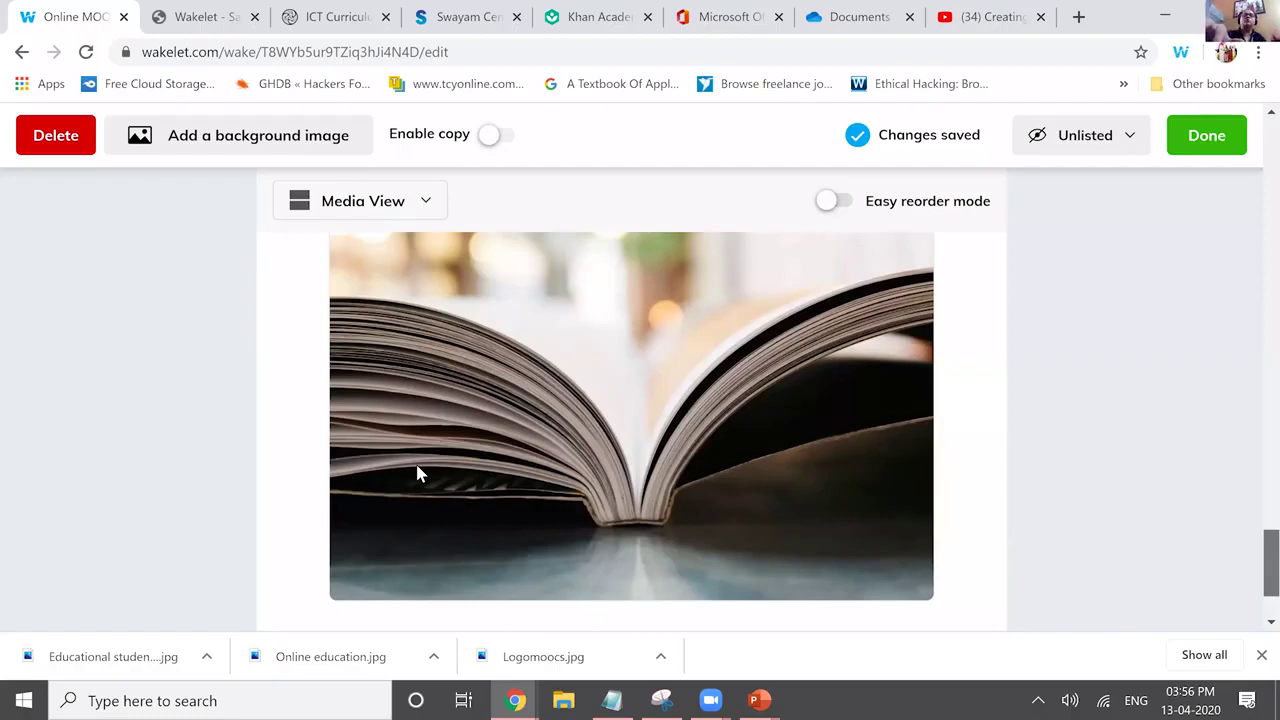
{"action": "left_click", "coordinate": [885, 531]}
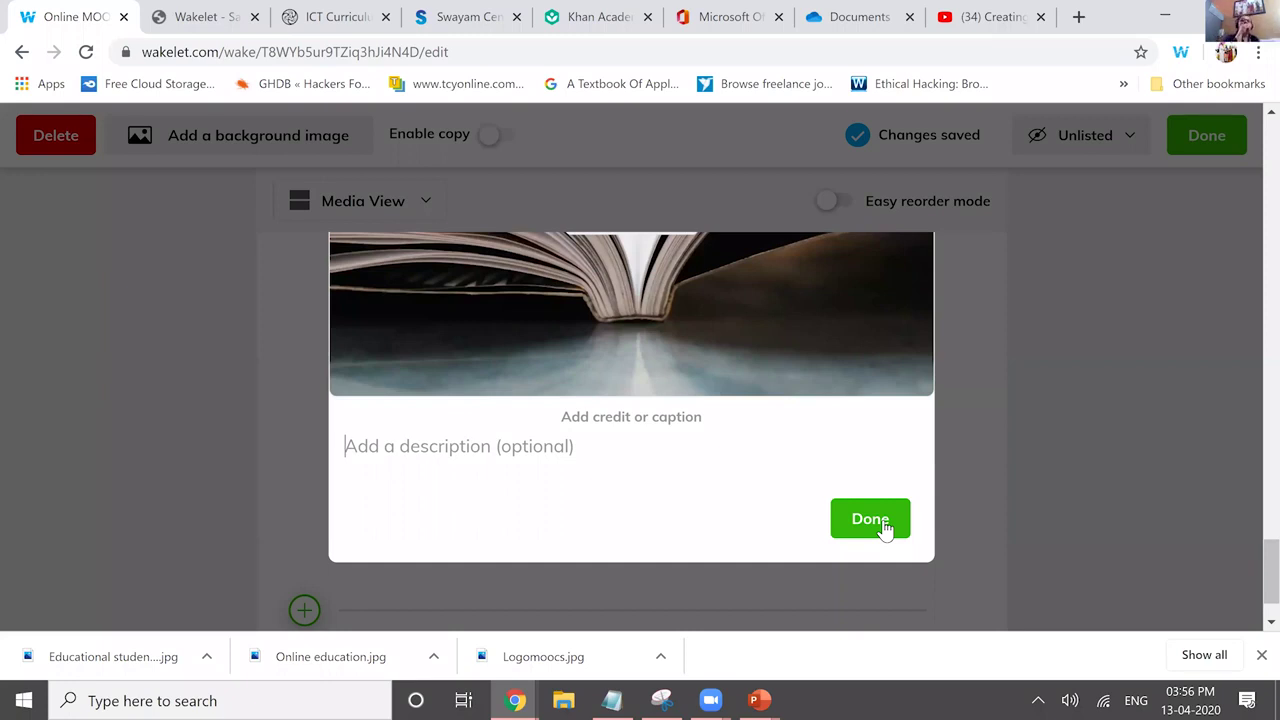
{"action": "type", "text": "Book ,,,,,,,,,"}
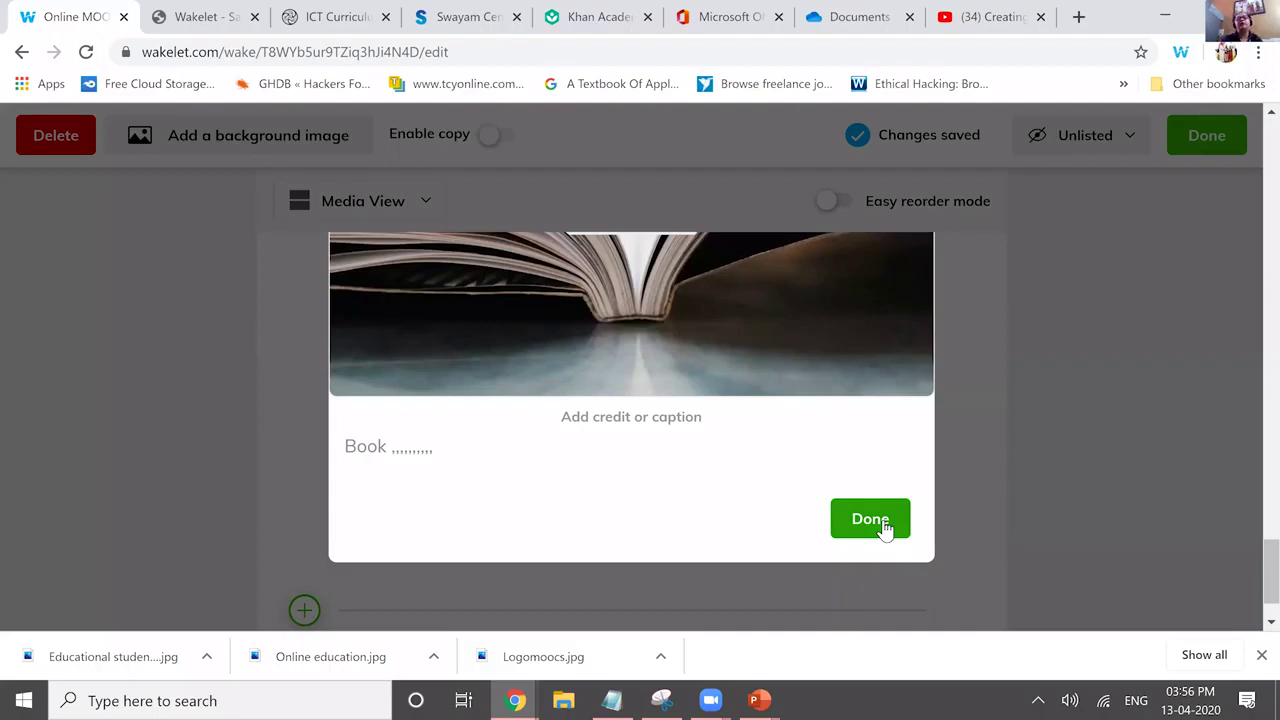
{"action": "left_click", "coordinate": [884, 527]}
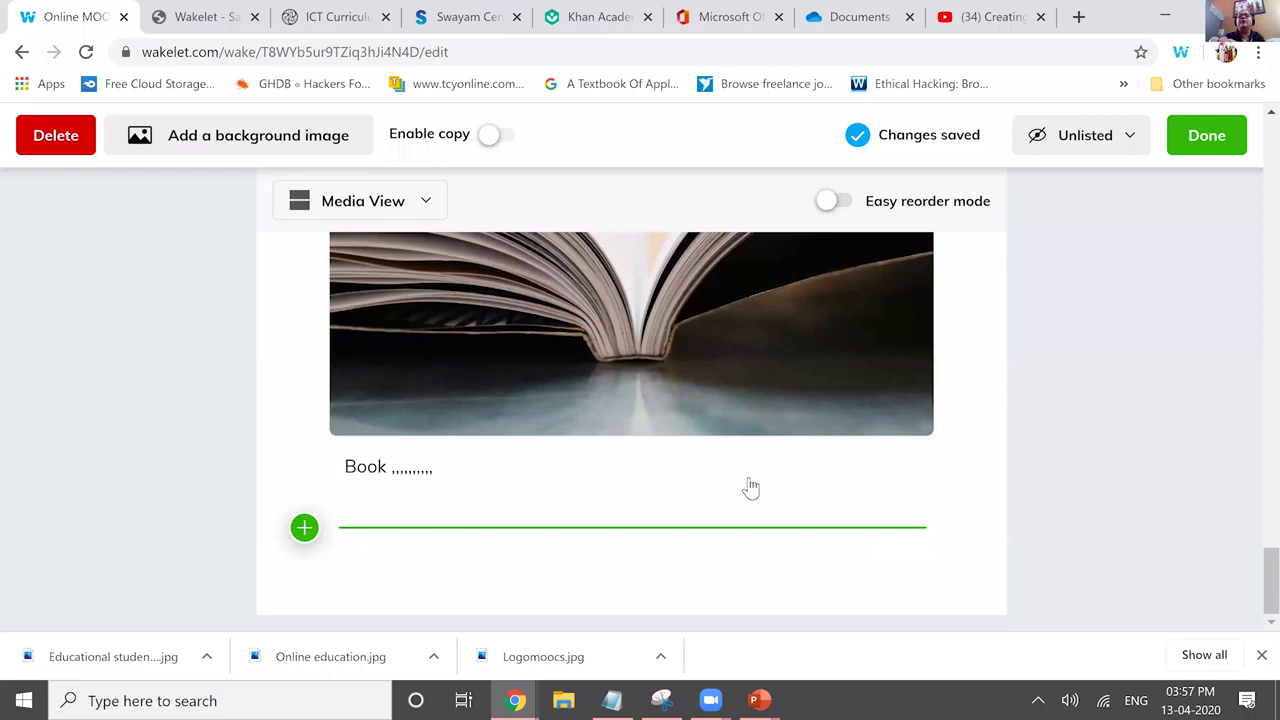
Add the ICT Curriculum website link after the book image.
{"action": "left_click", "coordinate": [304, 527]}
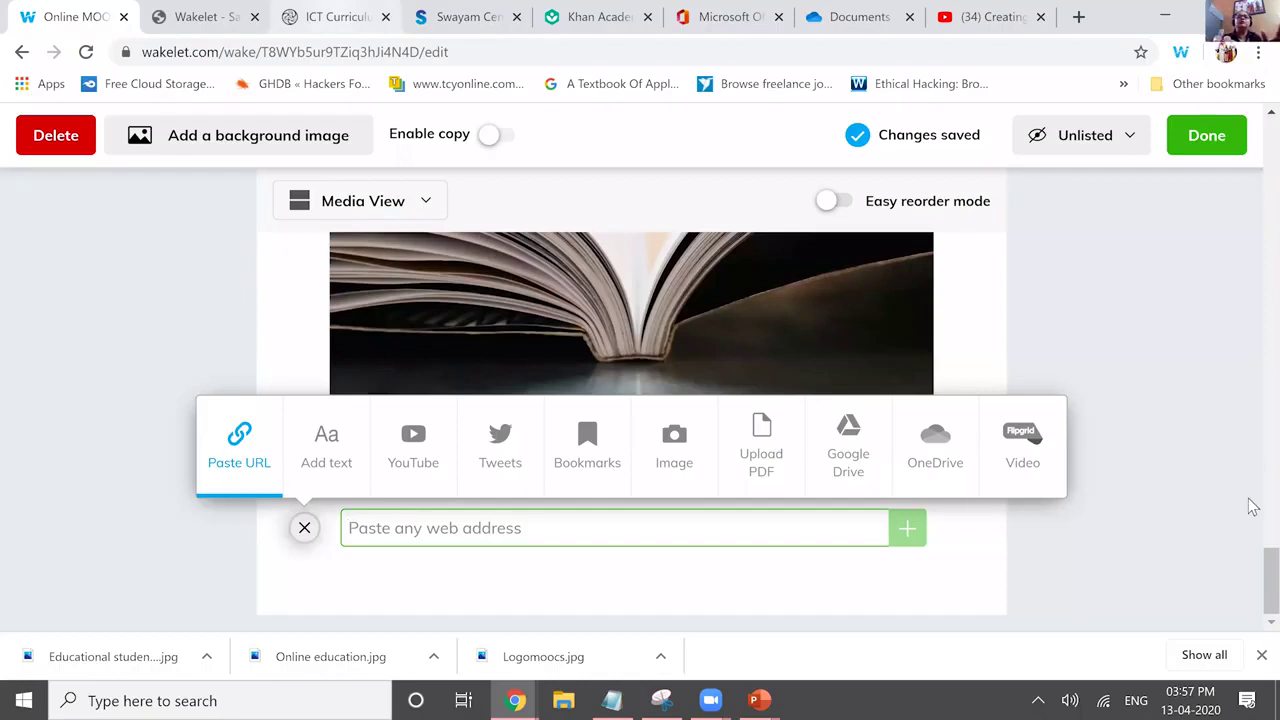
{"action": "type", "text": "https://ictcurriculum.gov.in/"}
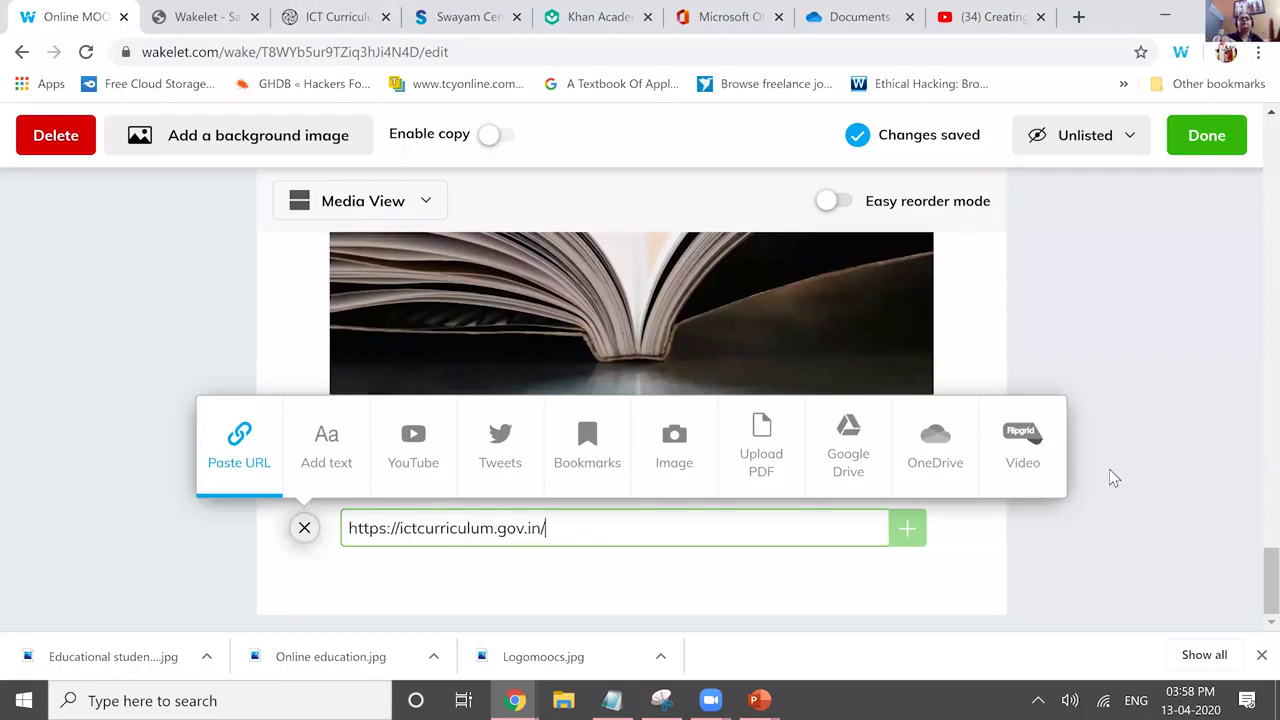
{"action": "key", "text": "Return"}
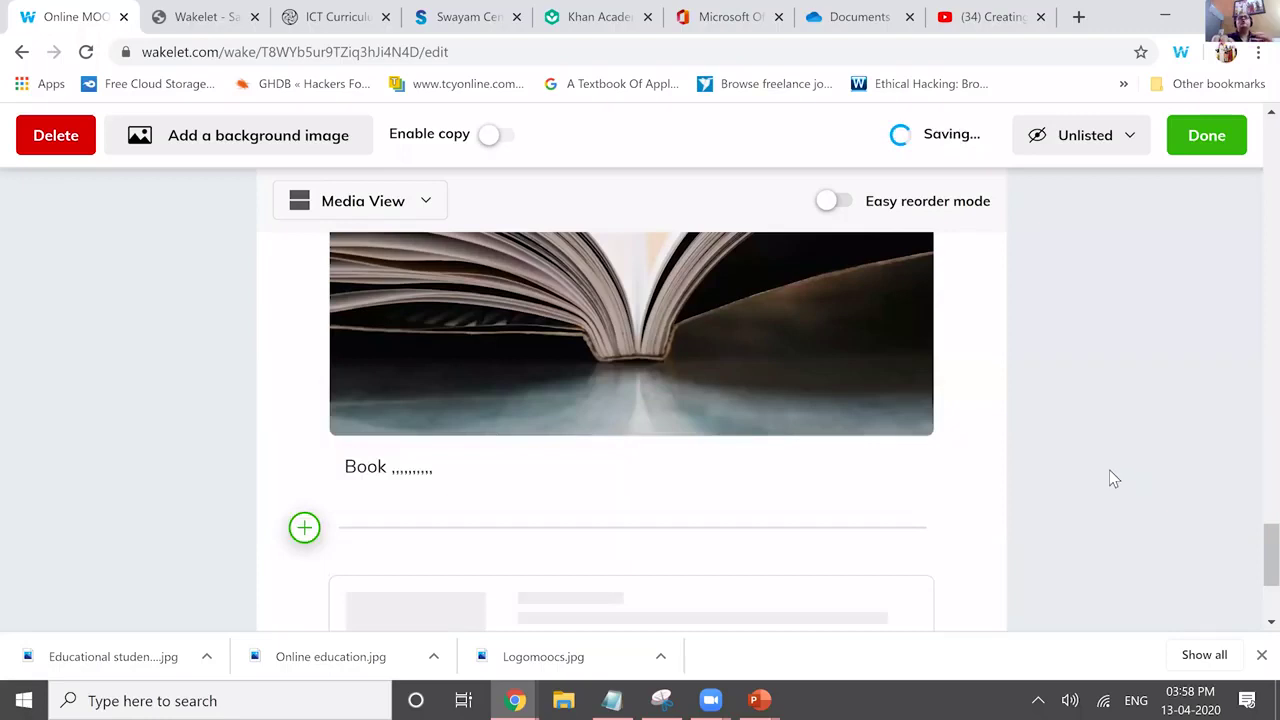
Open the ICT Curriculum card for editing.
{"action": "scroll", "coordinate": [1113, 479], "scroll_direction": "down", "scroll_amount": 3}
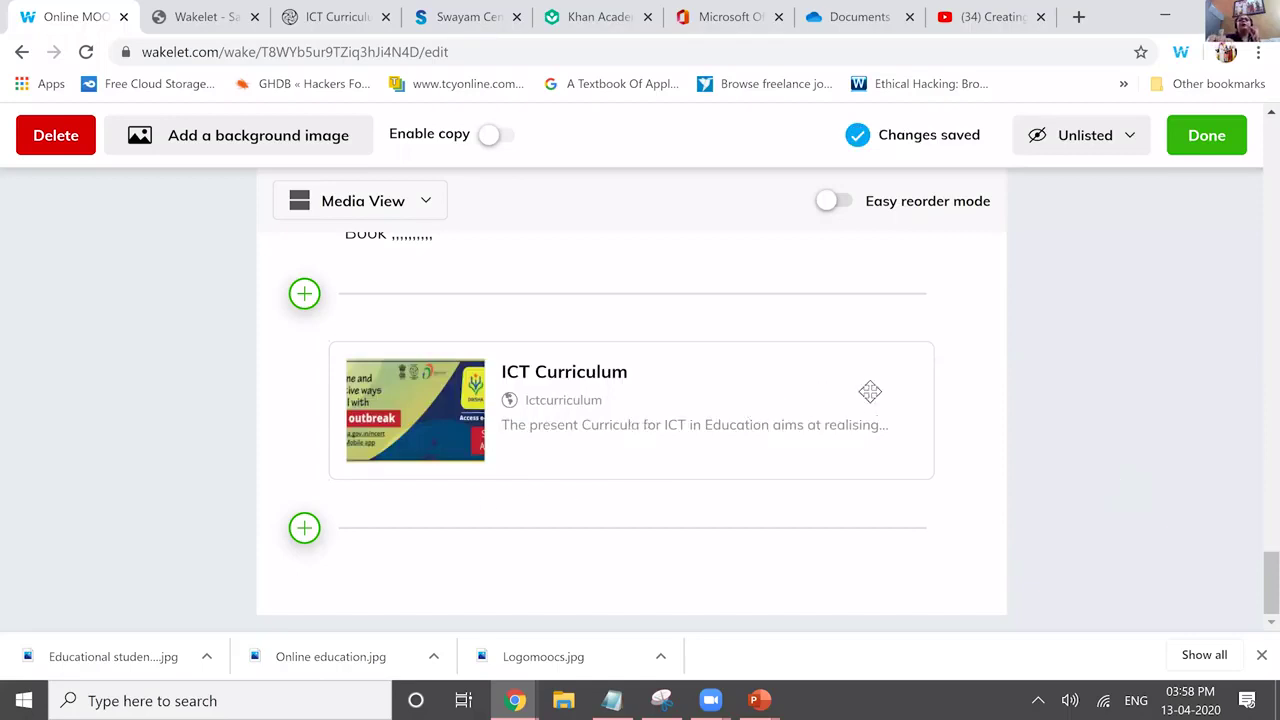
{"action": "mouse_move", "coordinate": [541, 444]}
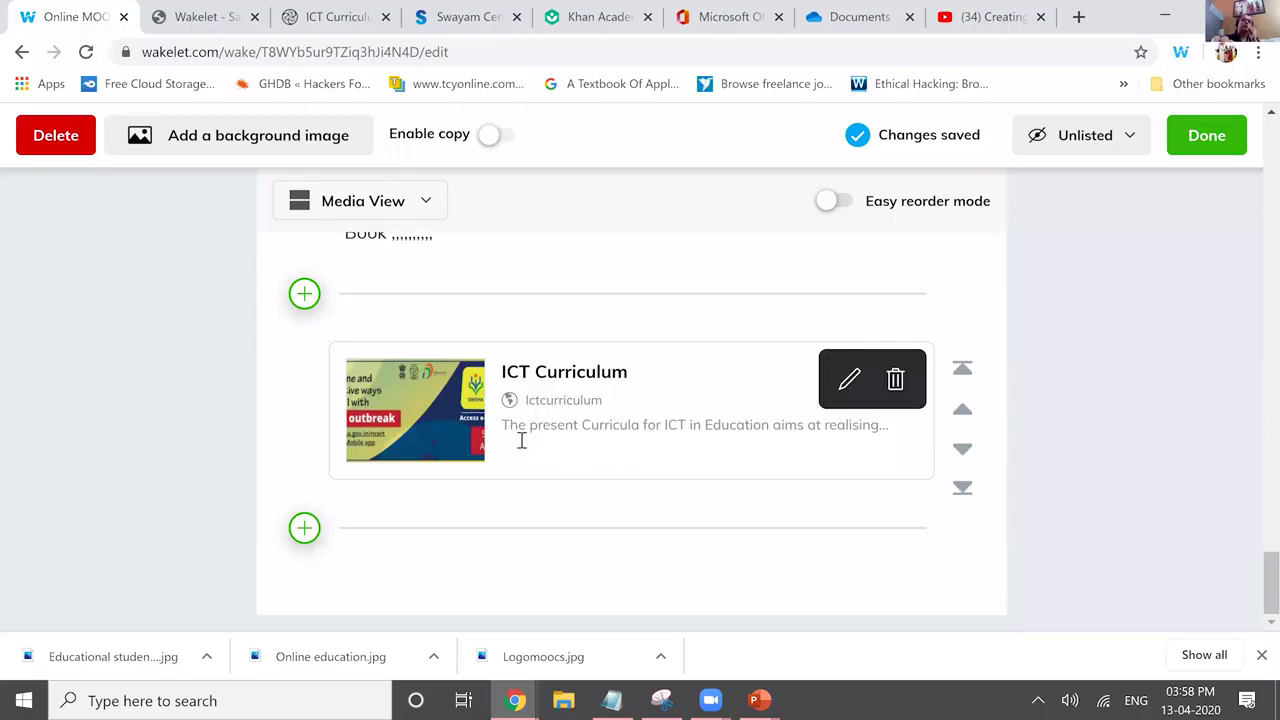
{"action": "left_click", "coordinate": [521, 441]}
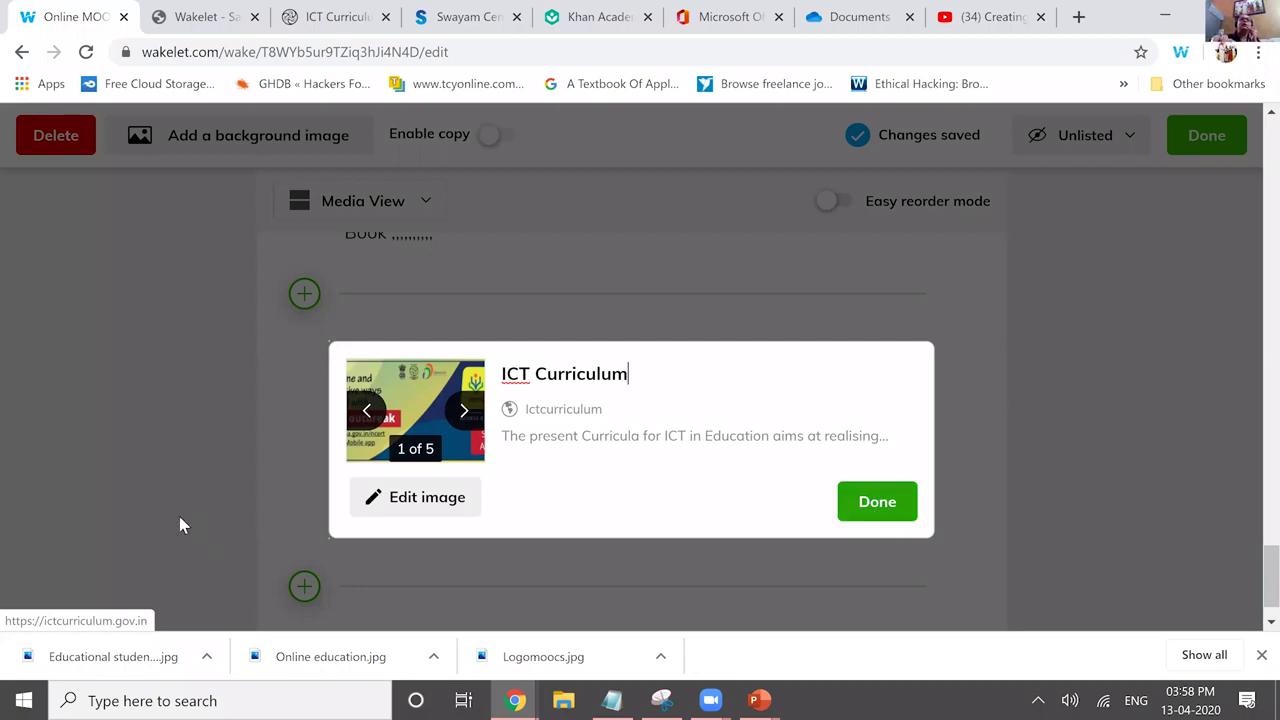
Confirm the ICT Curriculum card's details.
{"action": "left_click", "coordinate": [323, 472]}
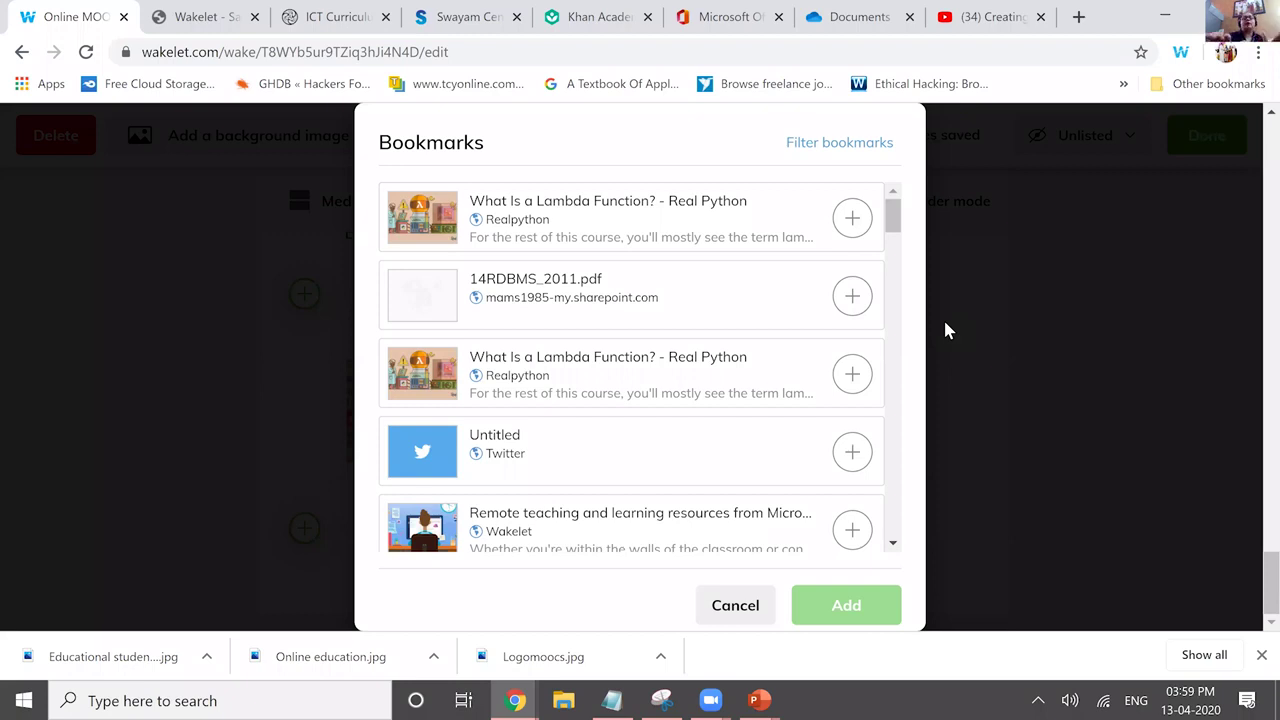
Scroll through the Bookmarks list to locate 14RDBMS_2011.pdf.
{"action": "scroll", "coordinate": [948, 331], "scroll_direction": "down", "scroll_amount": 2}
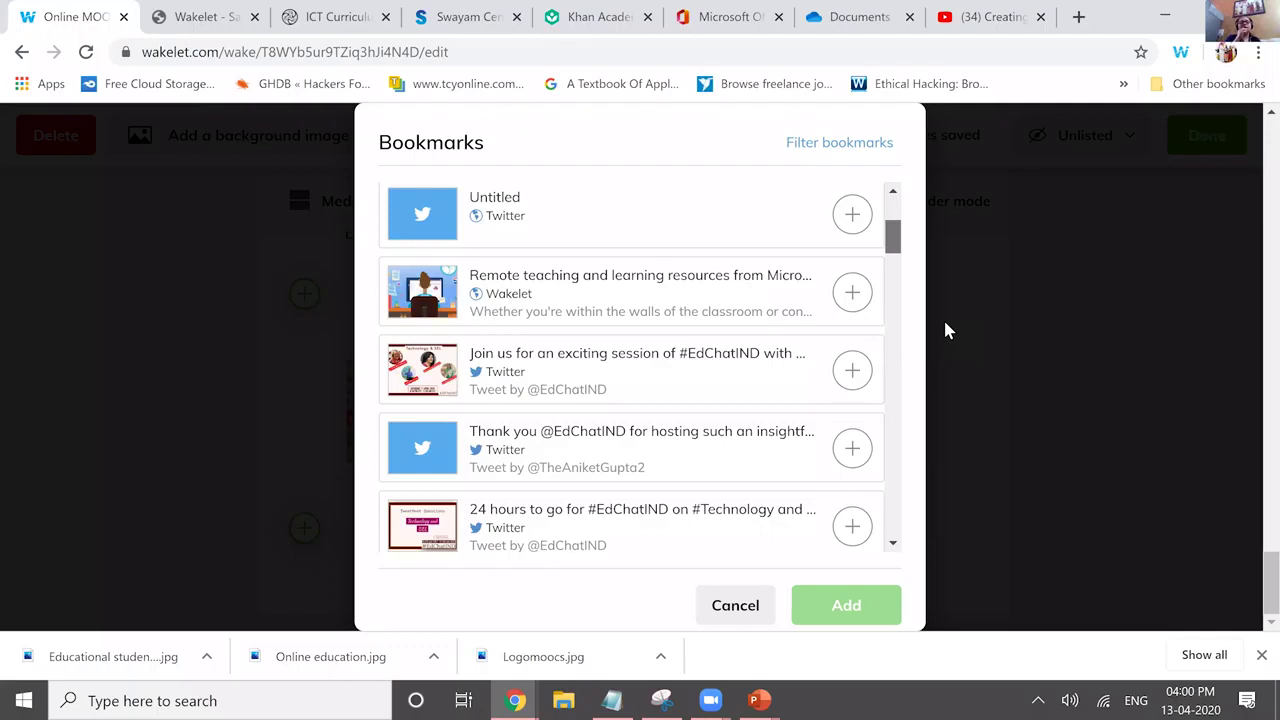
{"action": "scroll", "coordinate": [946, 325], "scroll_direction": "up", "scroll_amount": 2}
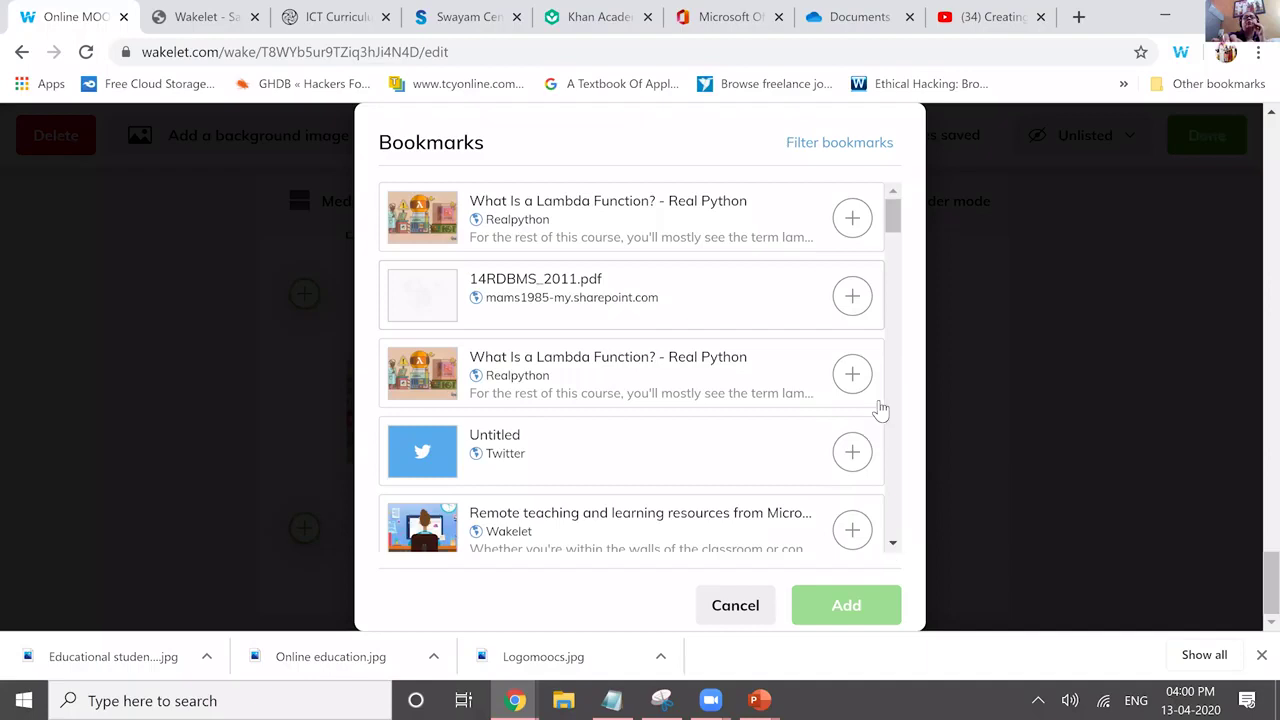
{"action": "scroll", "coordinate": [894, 310], "scroll_direction": "down", "scroll_amount": 1}
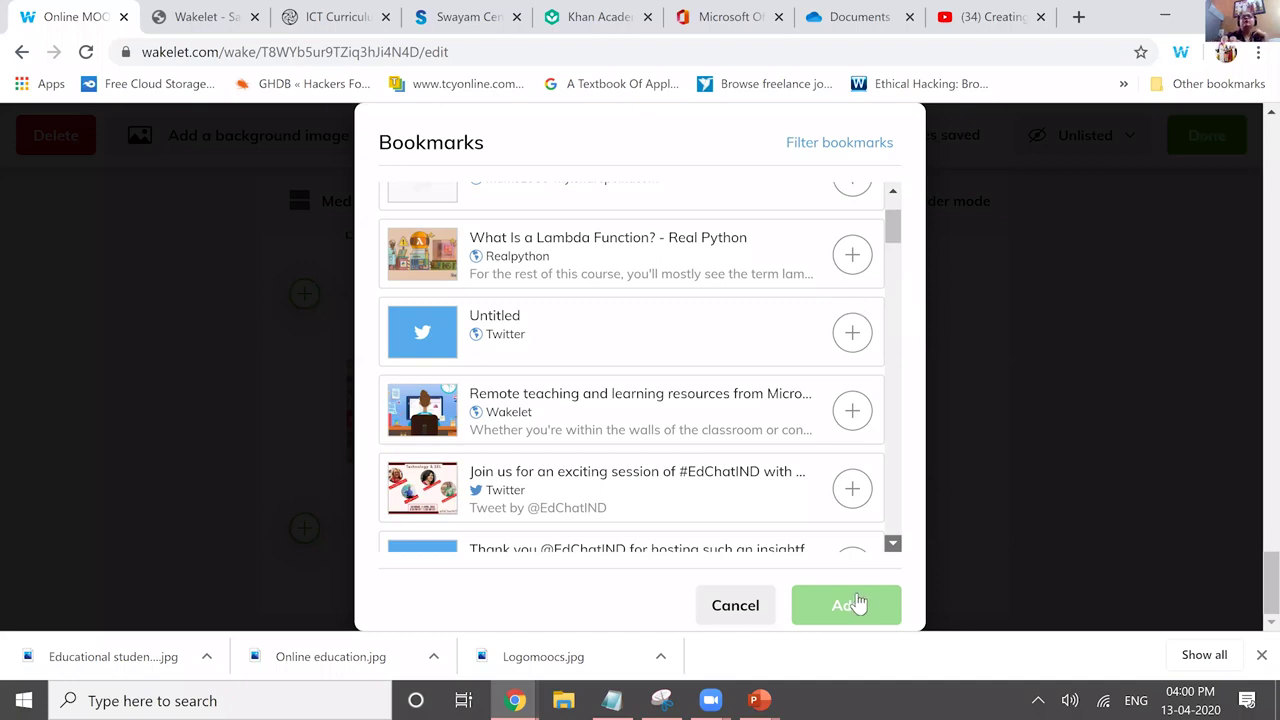
{"action": "scroll", "coordinate": [858, 602], "scroll_direction": "down", "scroll_amount": 5}
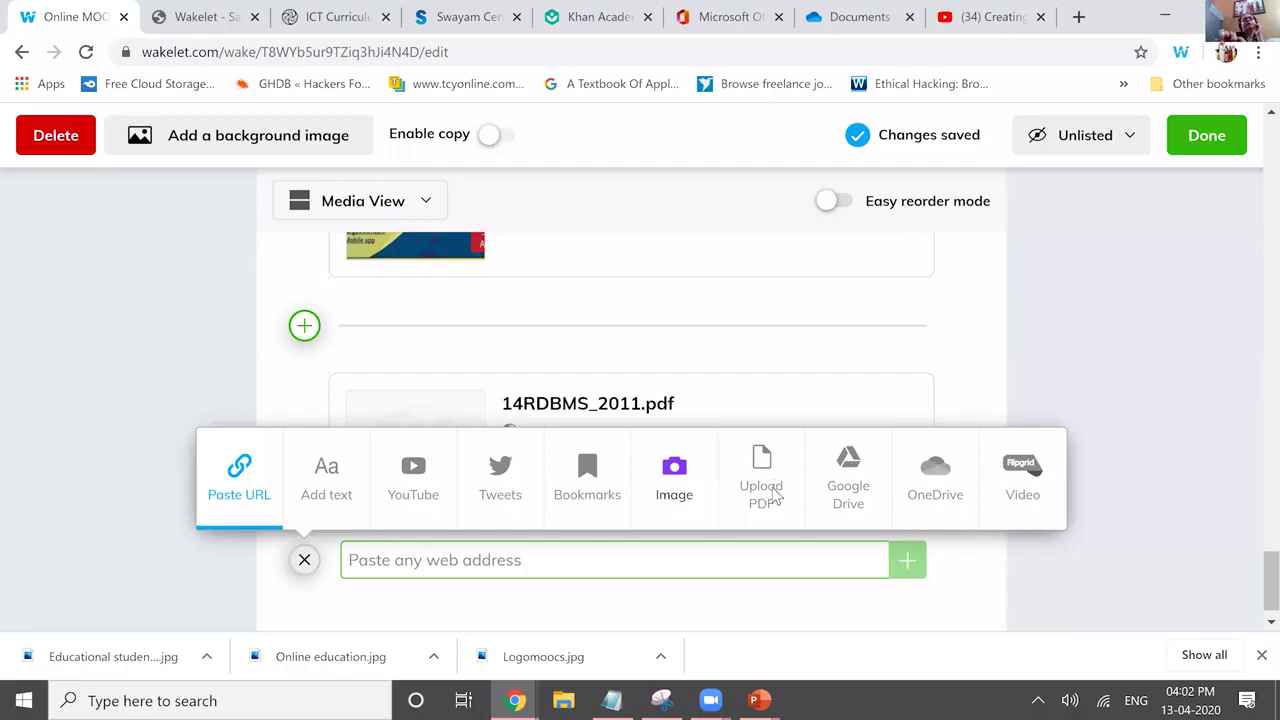
Choose Upload PDF in the add-item panel to bring up the file picker.
{"action": "left_click", "coordinate": [772, 494]}
{"action": "left_click", "coordinate": [816, 340]}
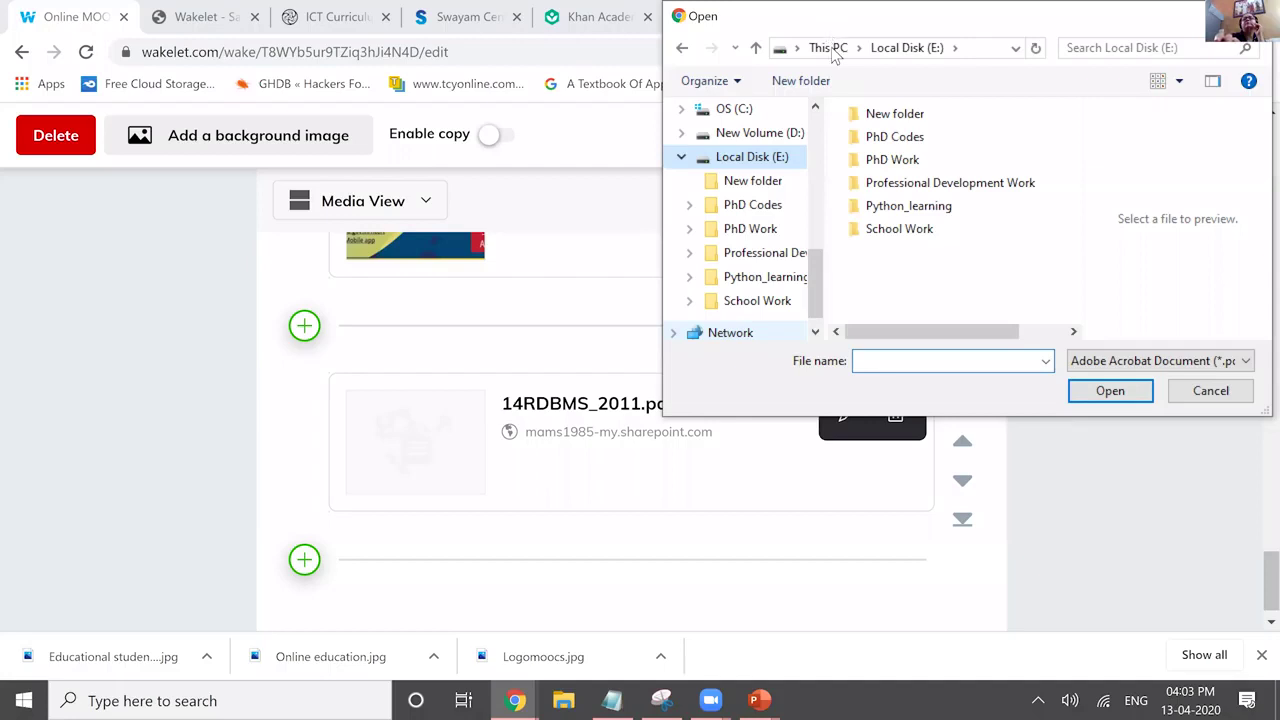
Browse D: > Academic Session > Class XI CS > Unit -2 Computational Thinking and upload Flowchart.pdf.
{"action": "left_click", "coordinate": [918, 162]}
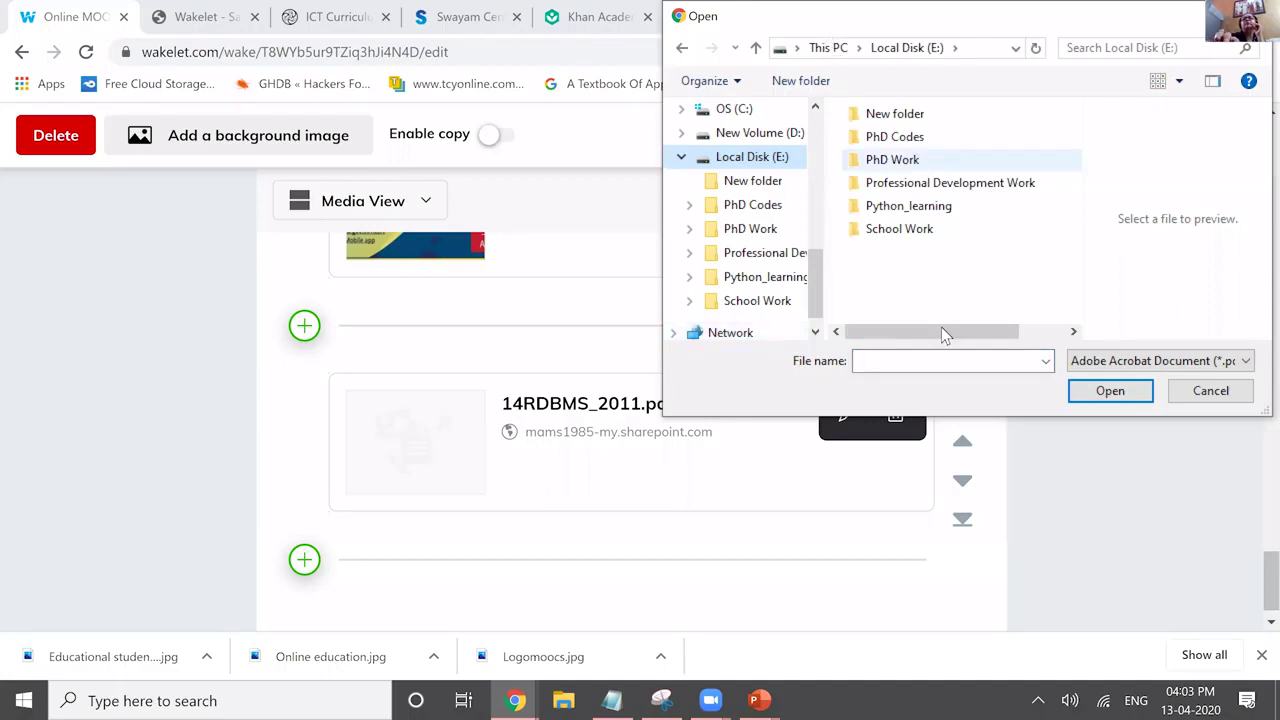
{"action": "left_click", "coordinate": [1068, 334]}
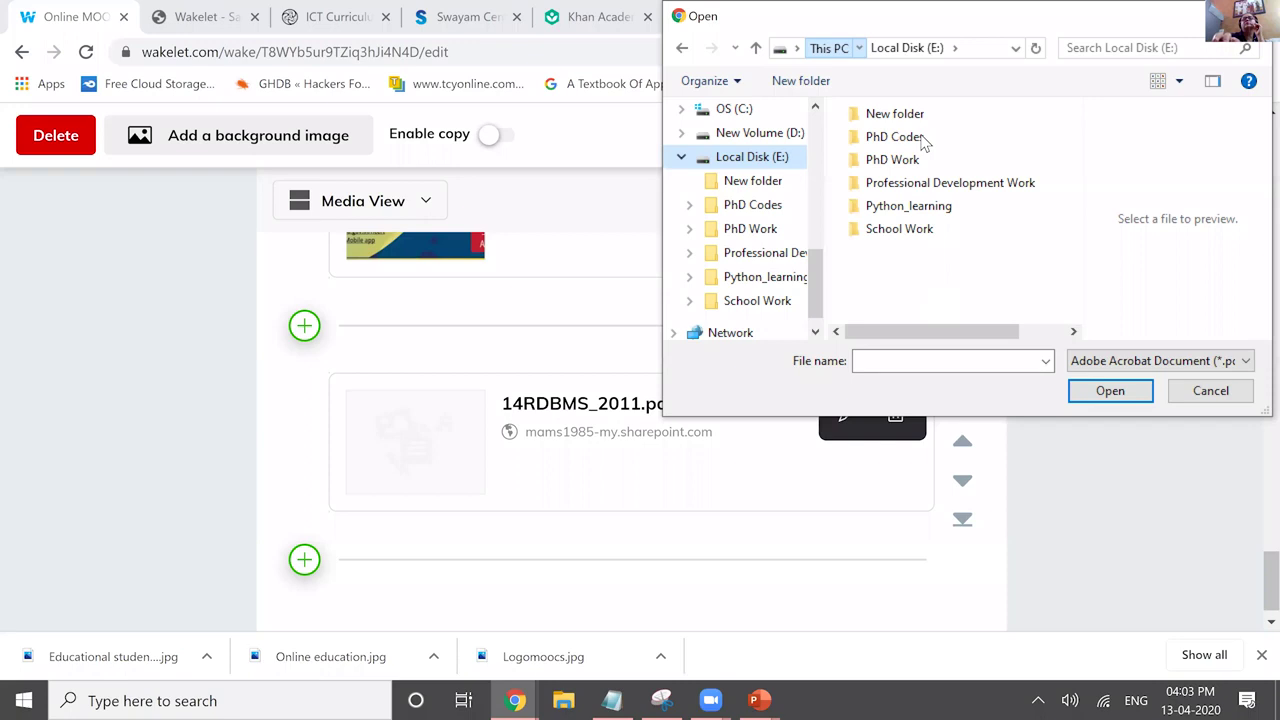
{"action": "key", "text": "Up"}
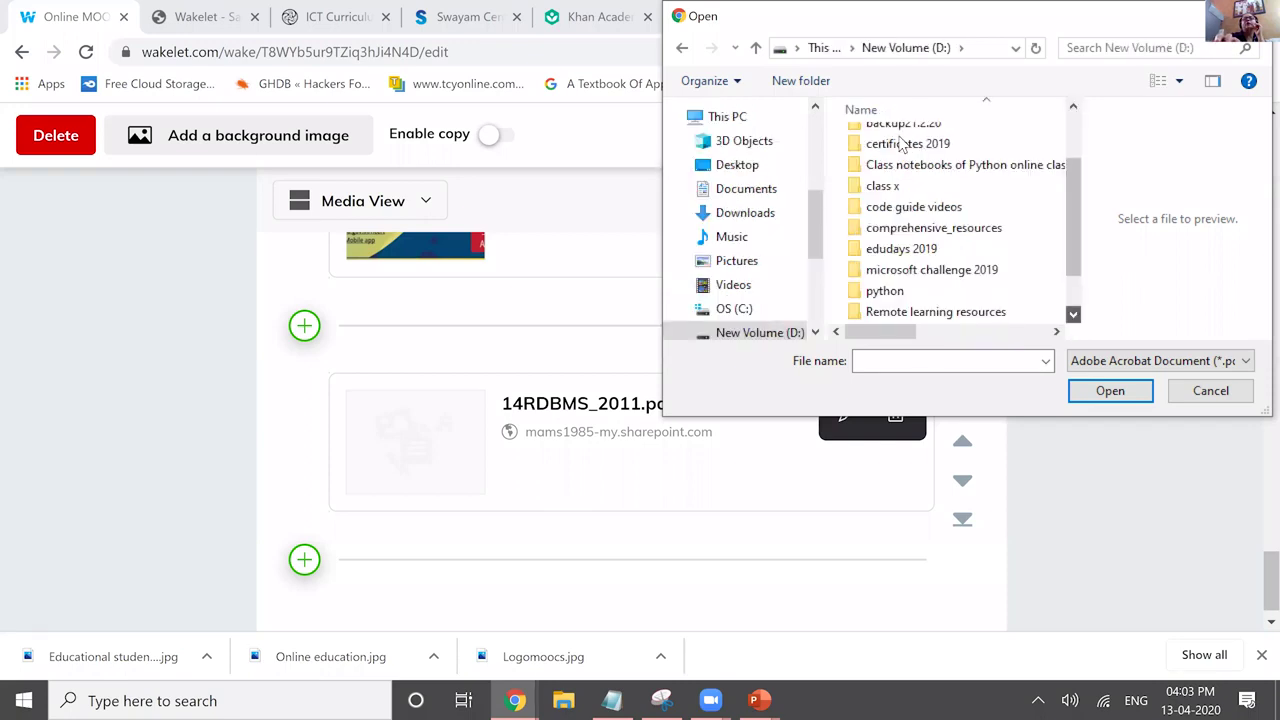
{"action": "double_click", "coordinate": [903, 148]}
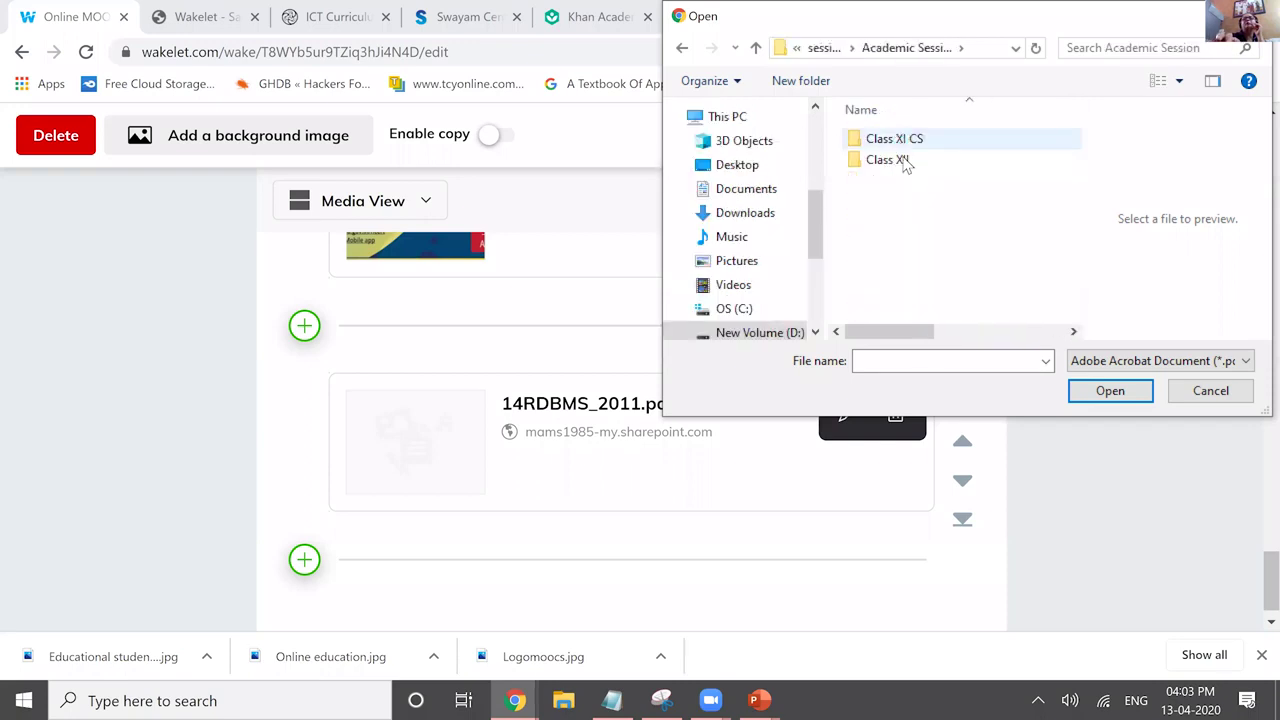
{"action": "key", "text": "Return"}
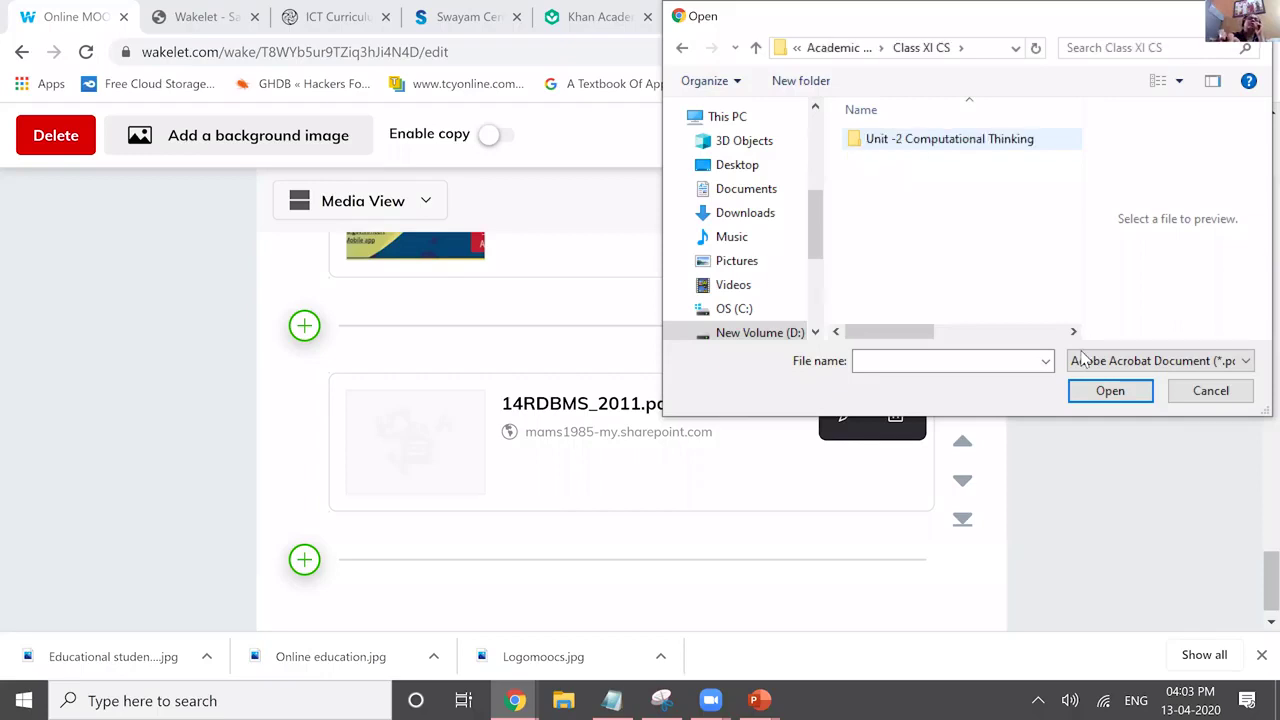
{"action": "key", "text": "Return"}
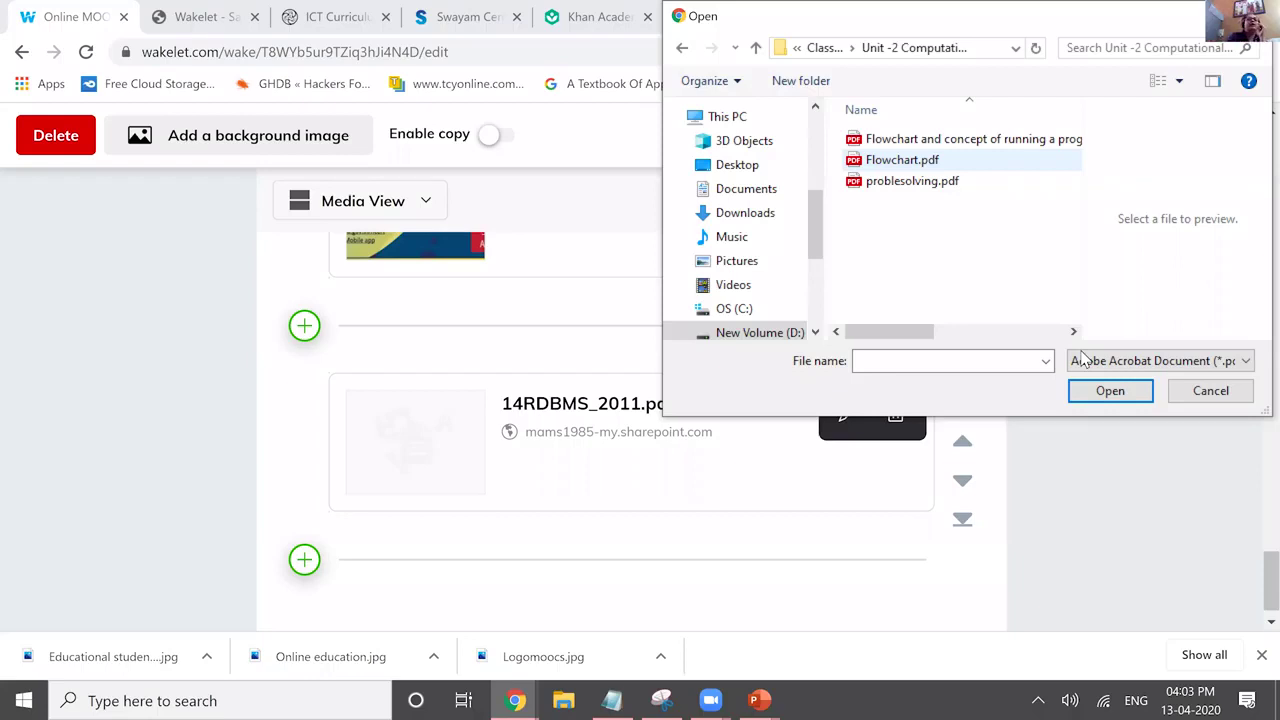
{"action": "key", "text": "Return"}
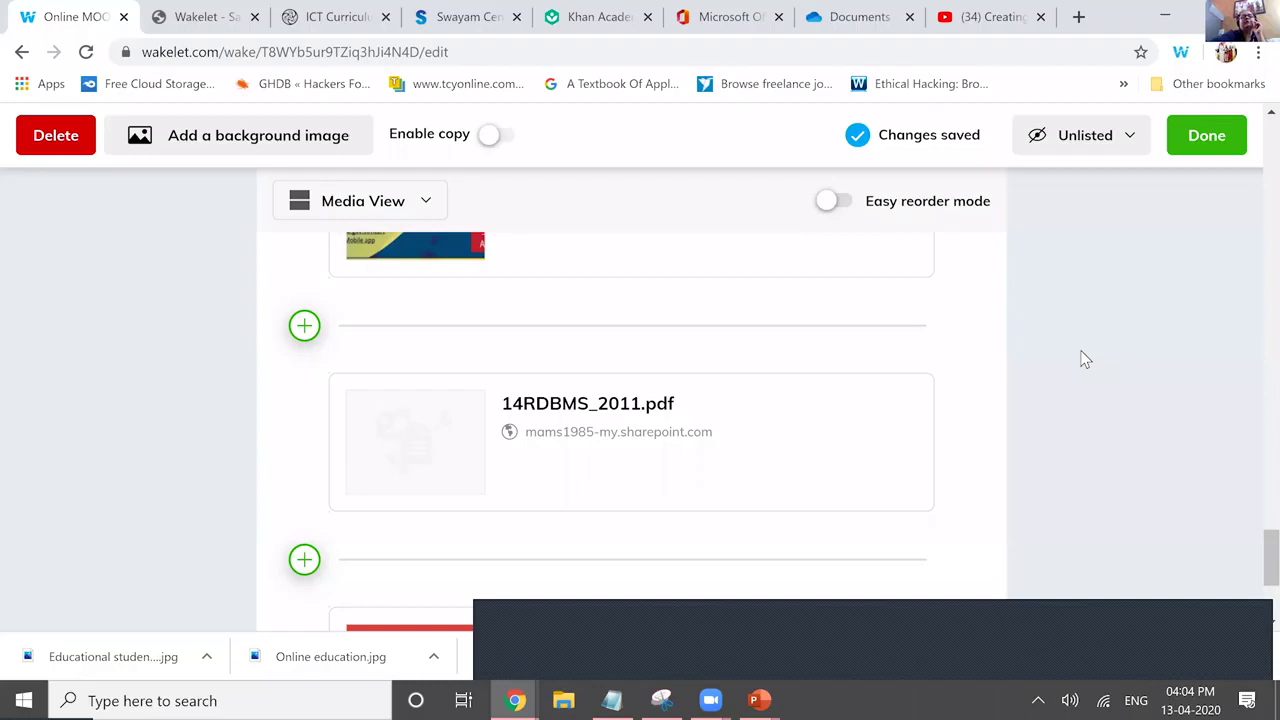
Scroll down to the Flowchart.pdf card below 14RDBMS_2011.pdf.
{"action": "scroll", "coordinate": [1085, 360], "scroll_direction": "down", "scroll_amount": 3}
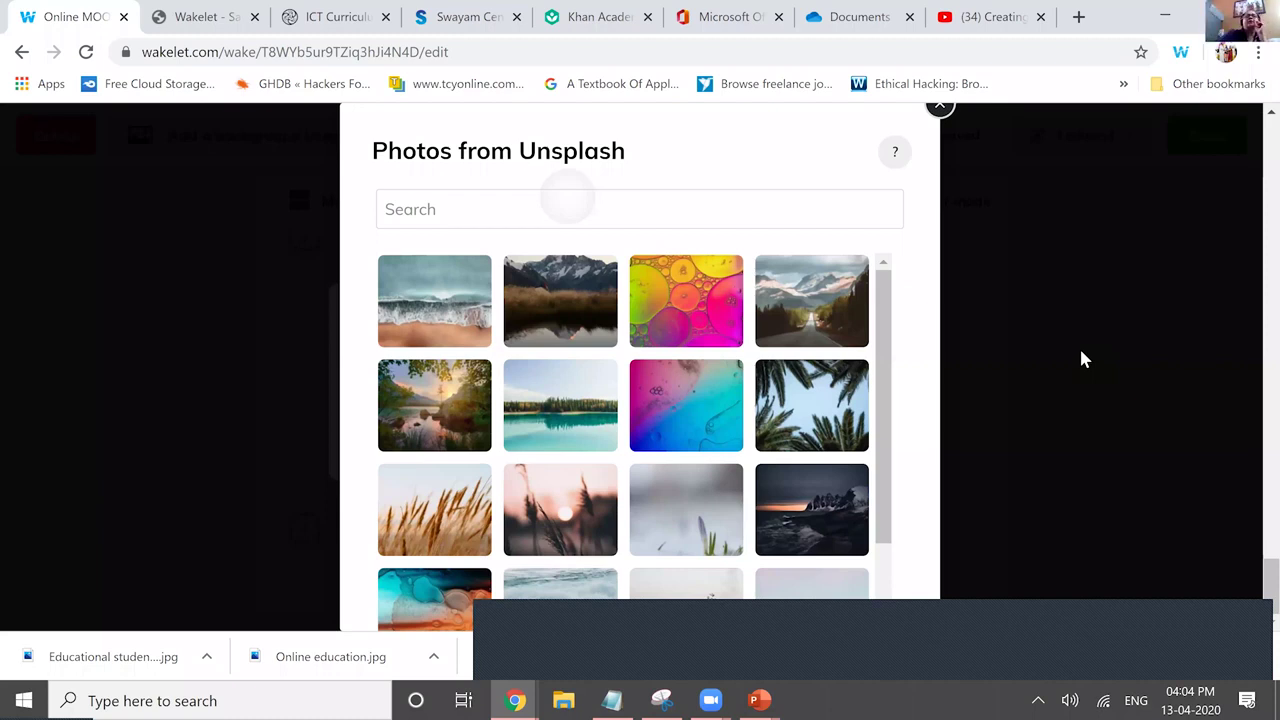
Search Unsplash for 'flowchart symbols' and set a numbers photo as the card's thumbnail.
{"action": "type", "text": "flowchart"}
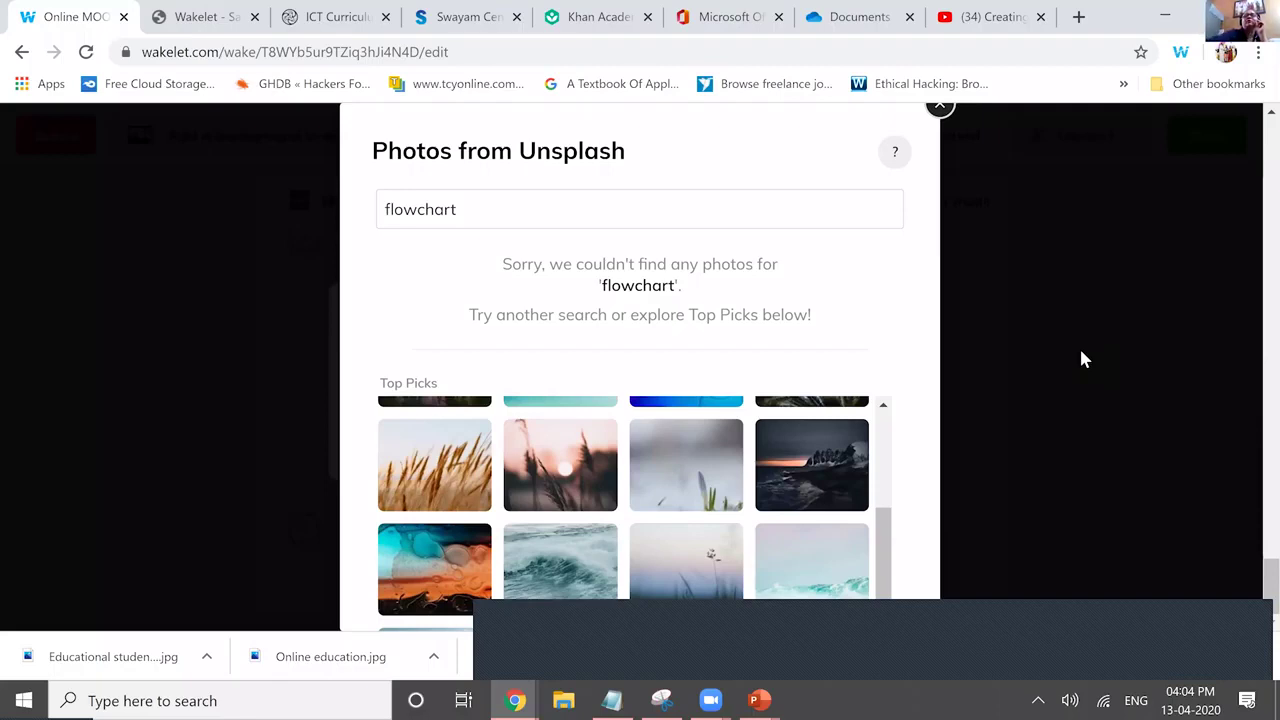
{"action": "type", "text": "symbols"}
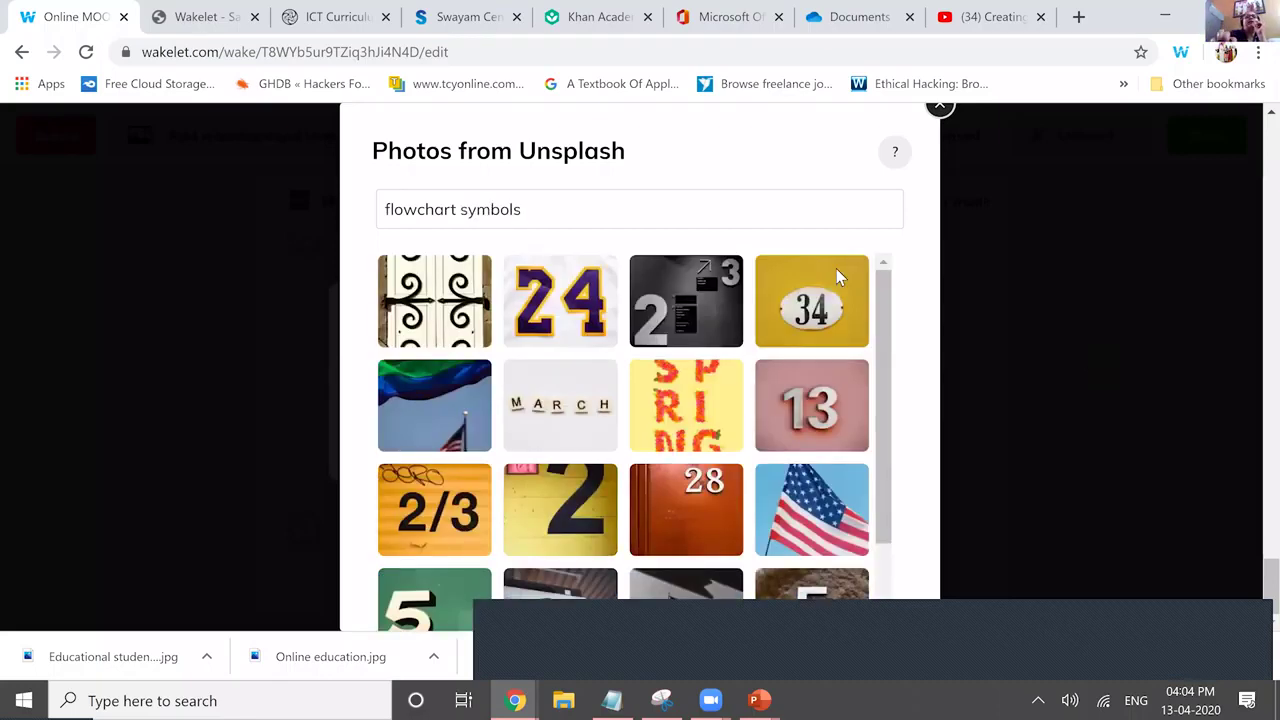
{"action": "left_click", "coordinate": [850, 395]}
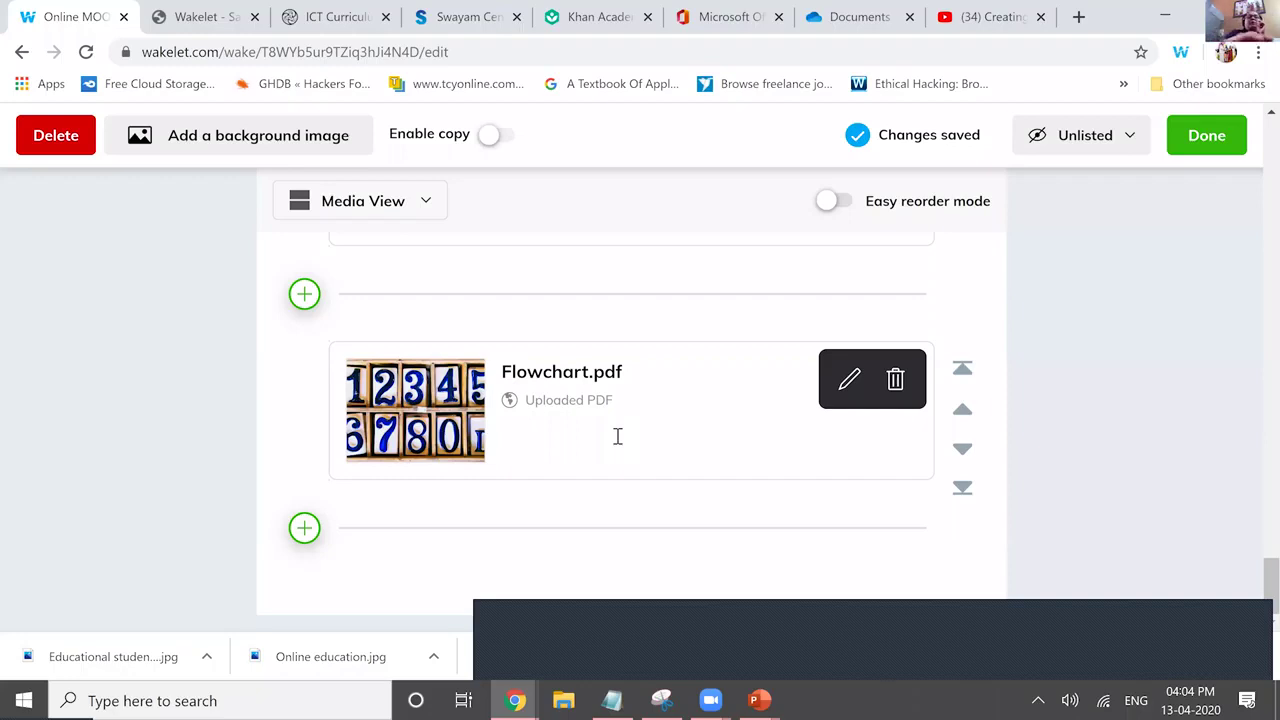
Describe the Flowchart.pdf card as 'This pdf contains notes about 11 flowchart....' and save it.
{"action": "left_click", "coordinate": [618, 436]}
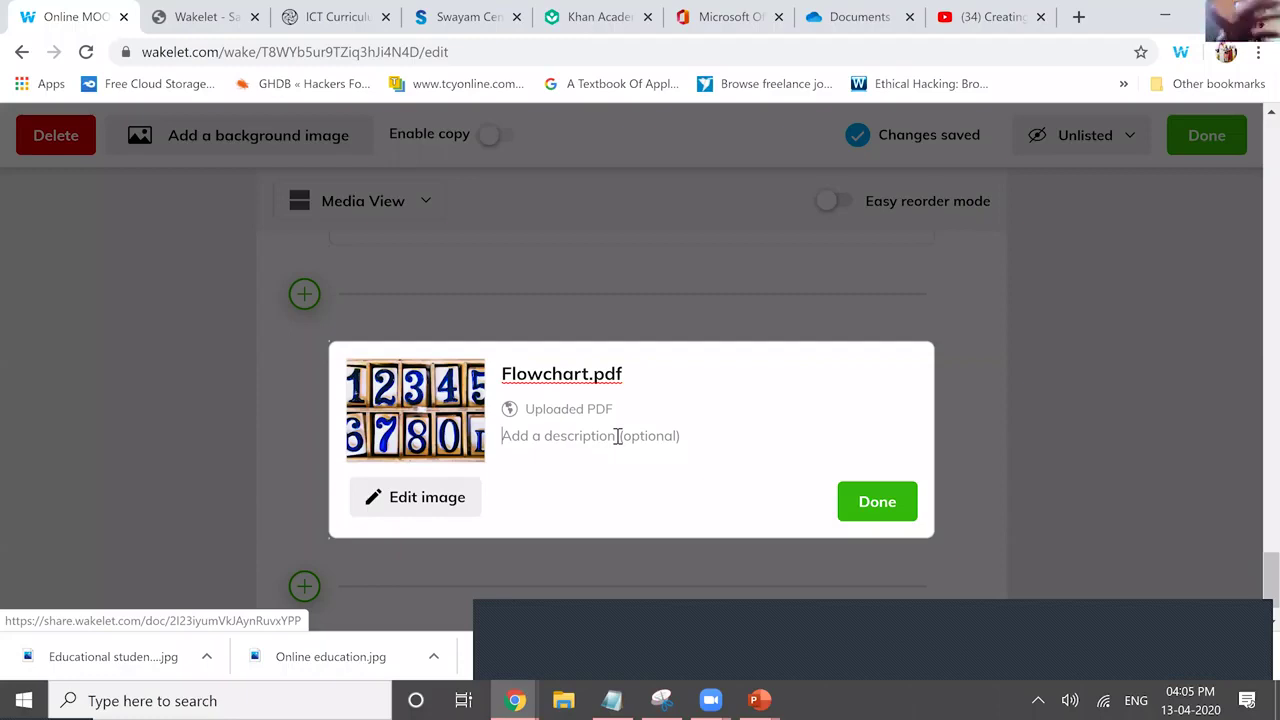
{"action": "type", "text": "This pd"}
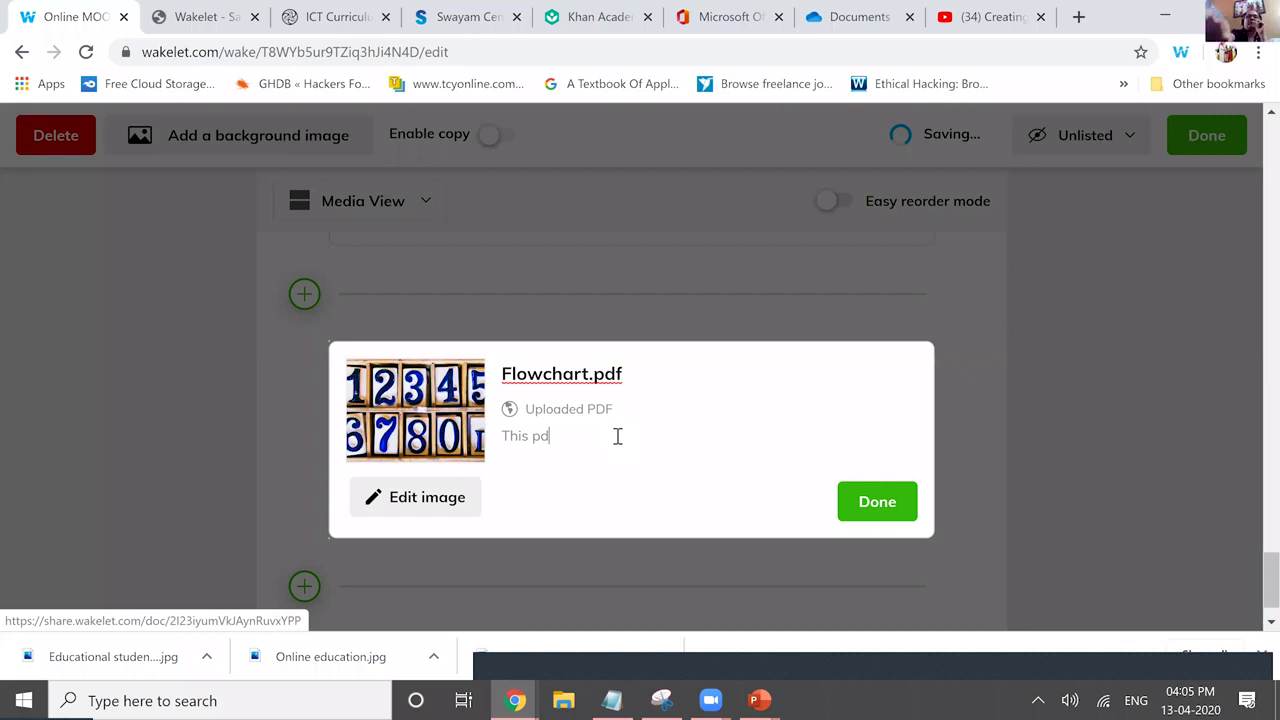
{"action": "type", "text": "f conta"}
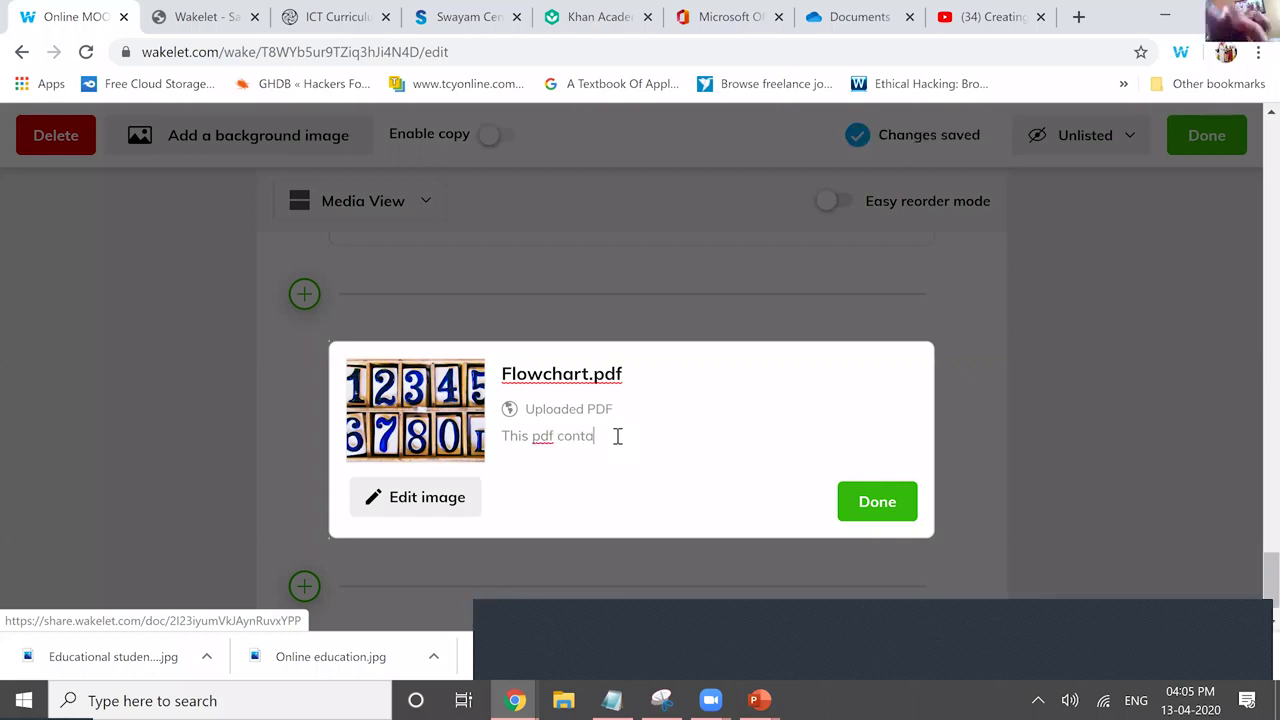
{"action": "type", "text": "ins notes"}
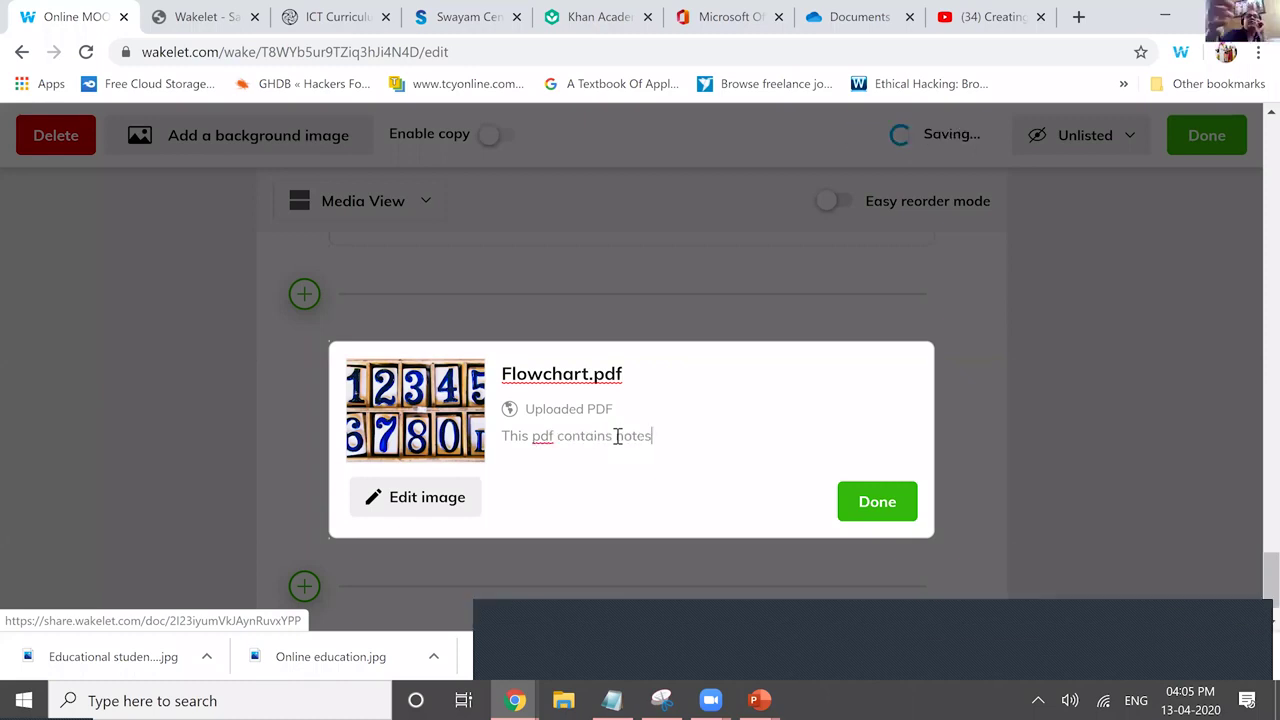
{"action": "type", "text": " abo"}
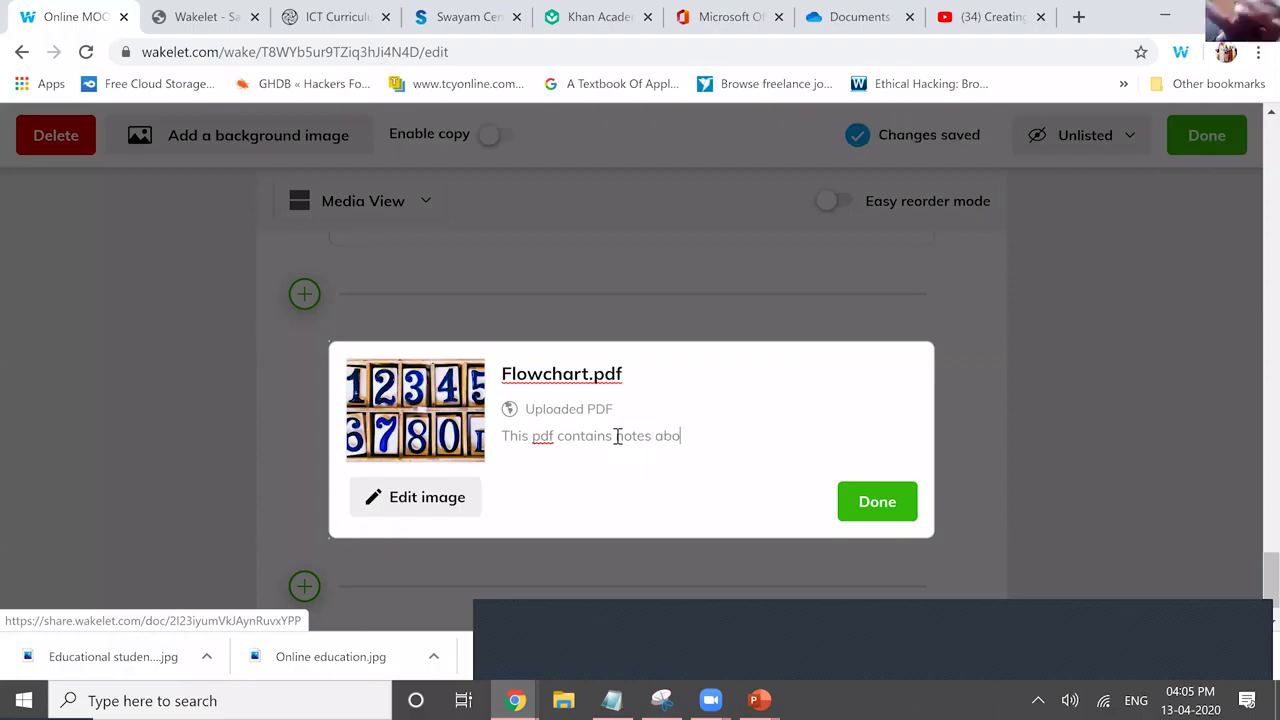
{"action": "type", "text": "ut 11 "}
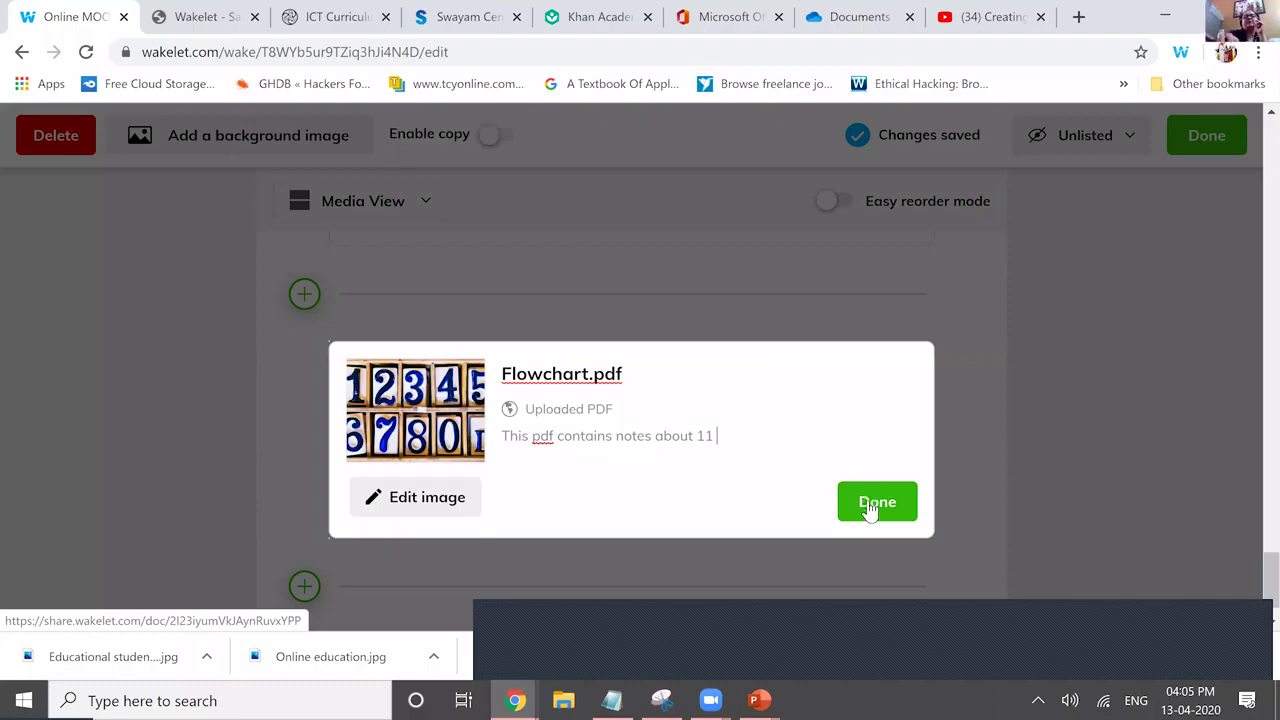
{"action": "type", "text": "flowchart...."}
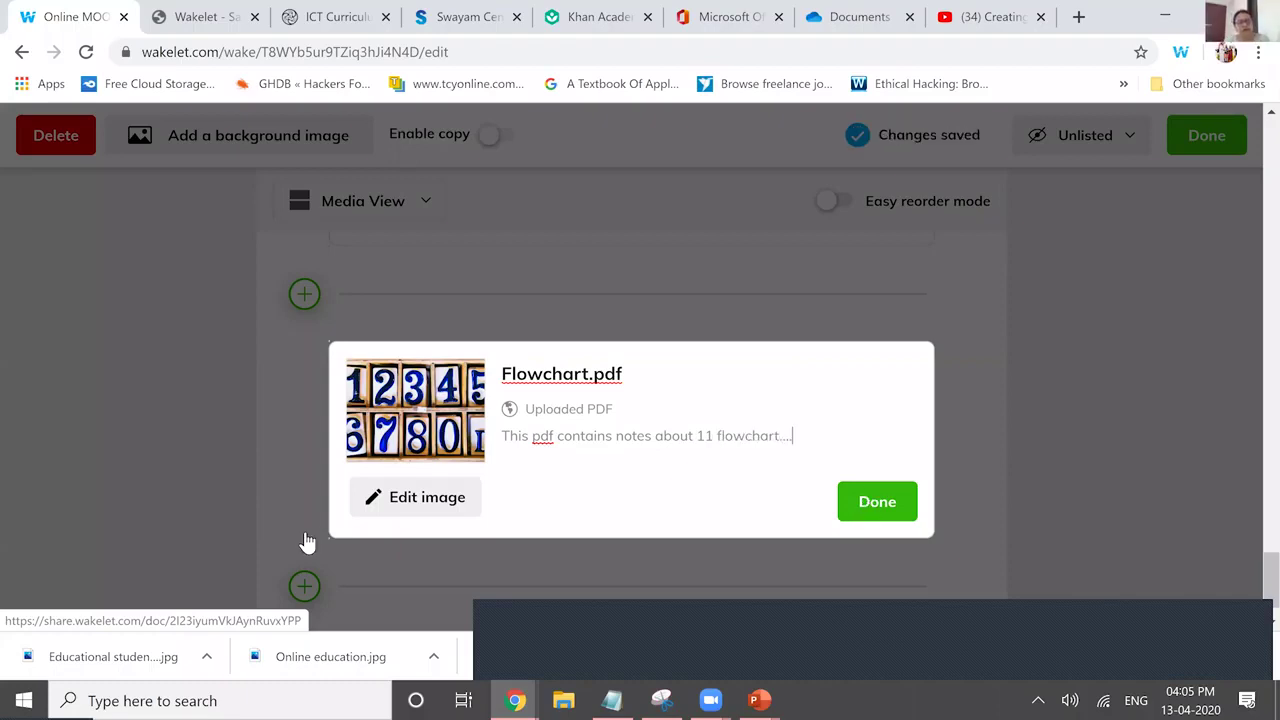
{"action": "left_click", "coordinate": [307, 541]}
Insert a new item below the Flowchart.pdf card, choosing OneDrive as its source.
{"action": "left_click", "coordinate": [305, 532]}
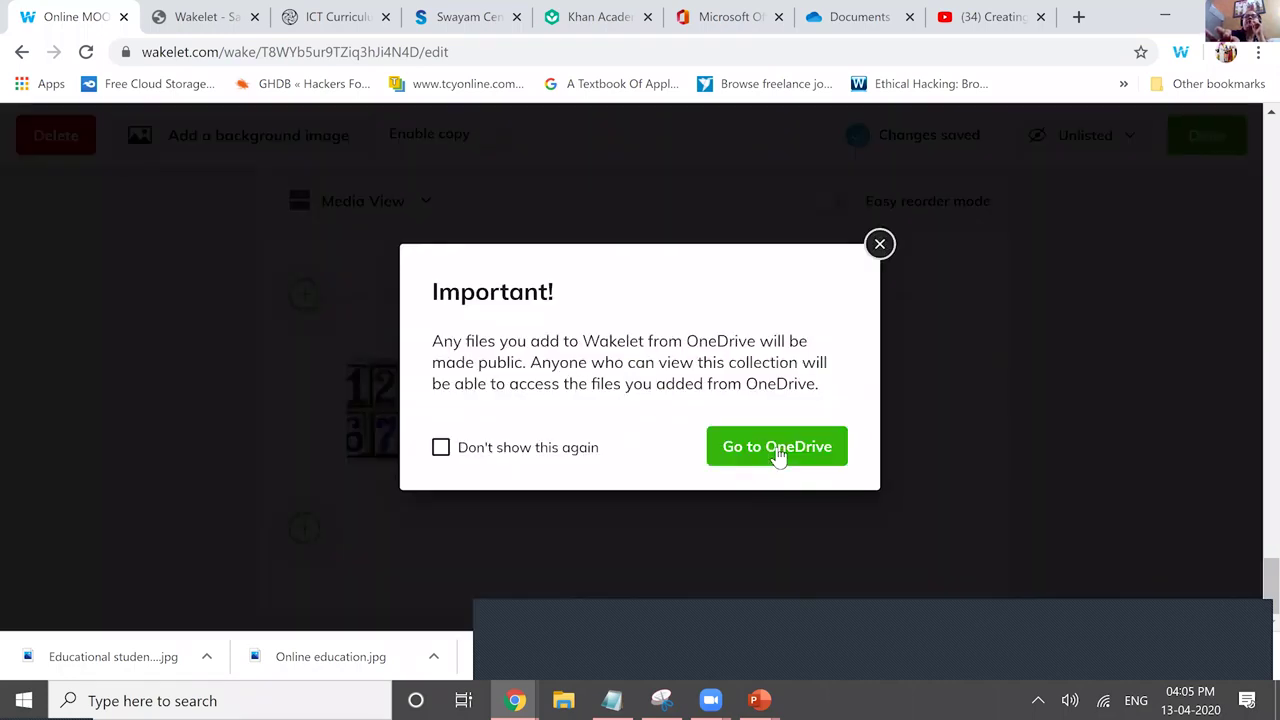
Go to OneDrive, open the XII Python Work 20-21 folder, then cancel back to the collection.
{"action": "left_click", "coordinate": [778, 452]}
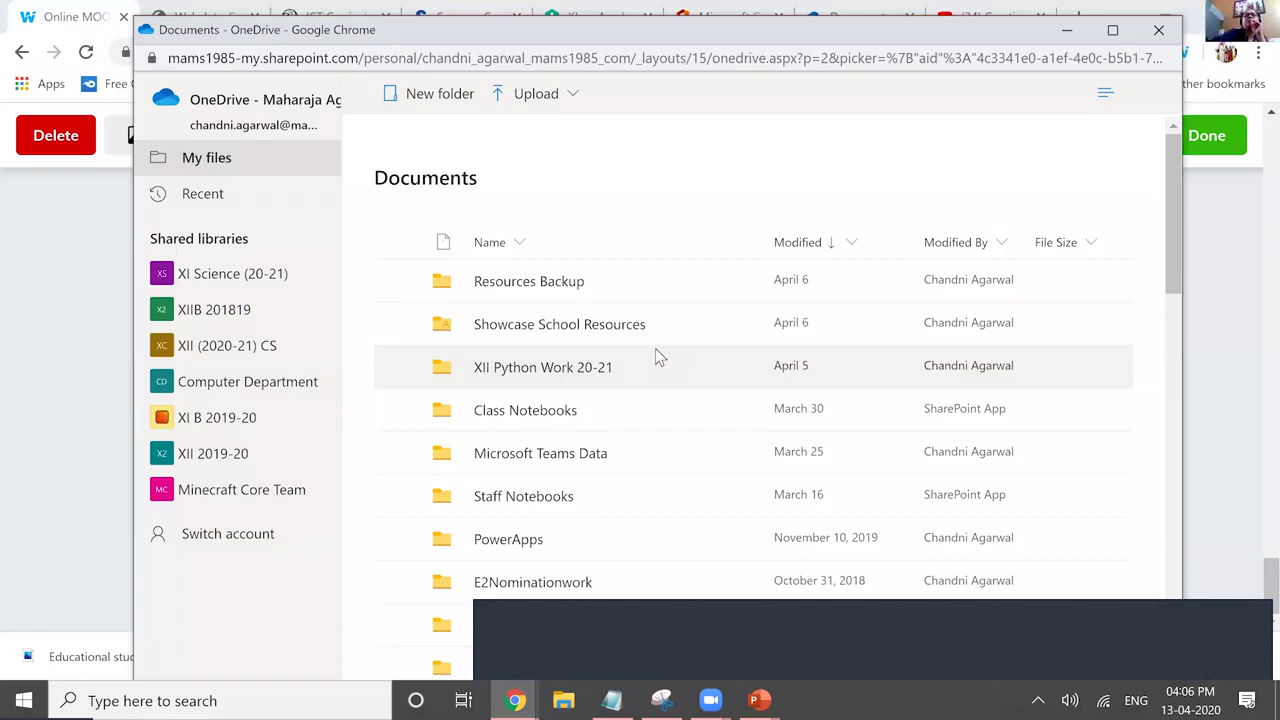
{"action": "double_click", "coordinate": [656, 350]}
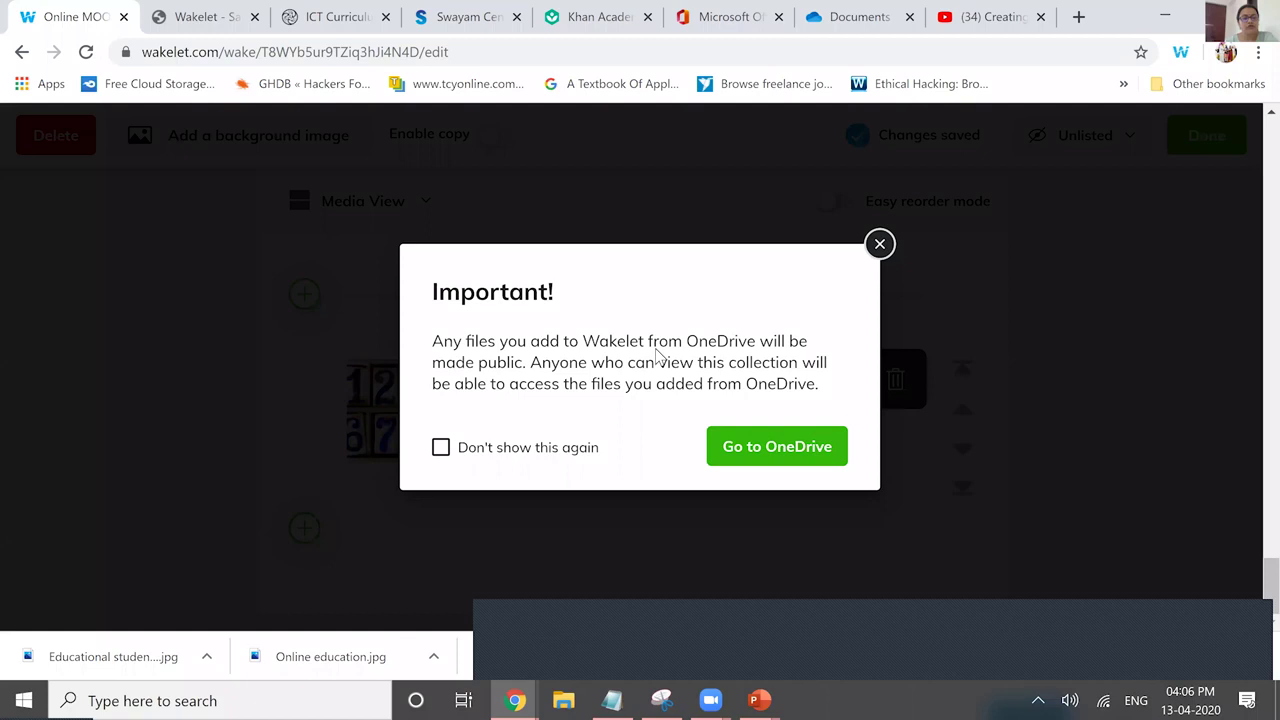
{"action": "key", "text": "Escape"}
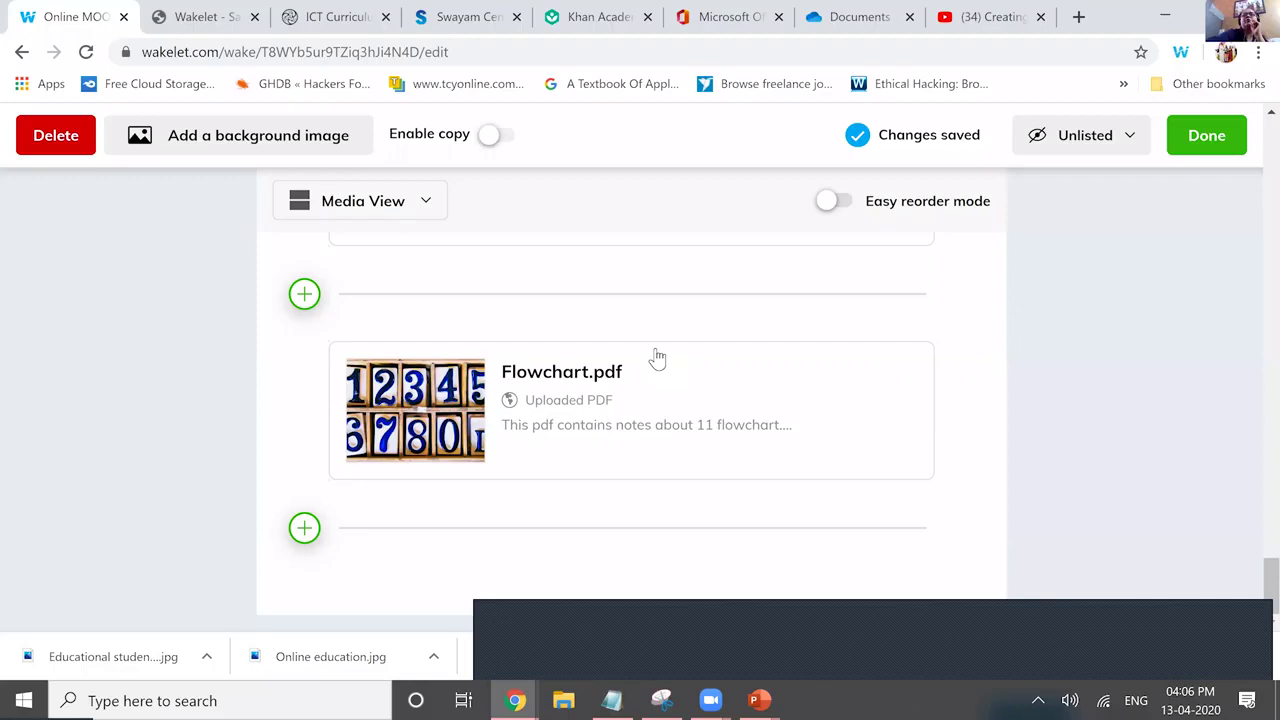
Scroll to the top and toggle Enable copy on and off twice, leaving it off.
{"action": "scroll", "coordinate": [657, 358], "scroll_direction": "up", "scroll_amount": 5}
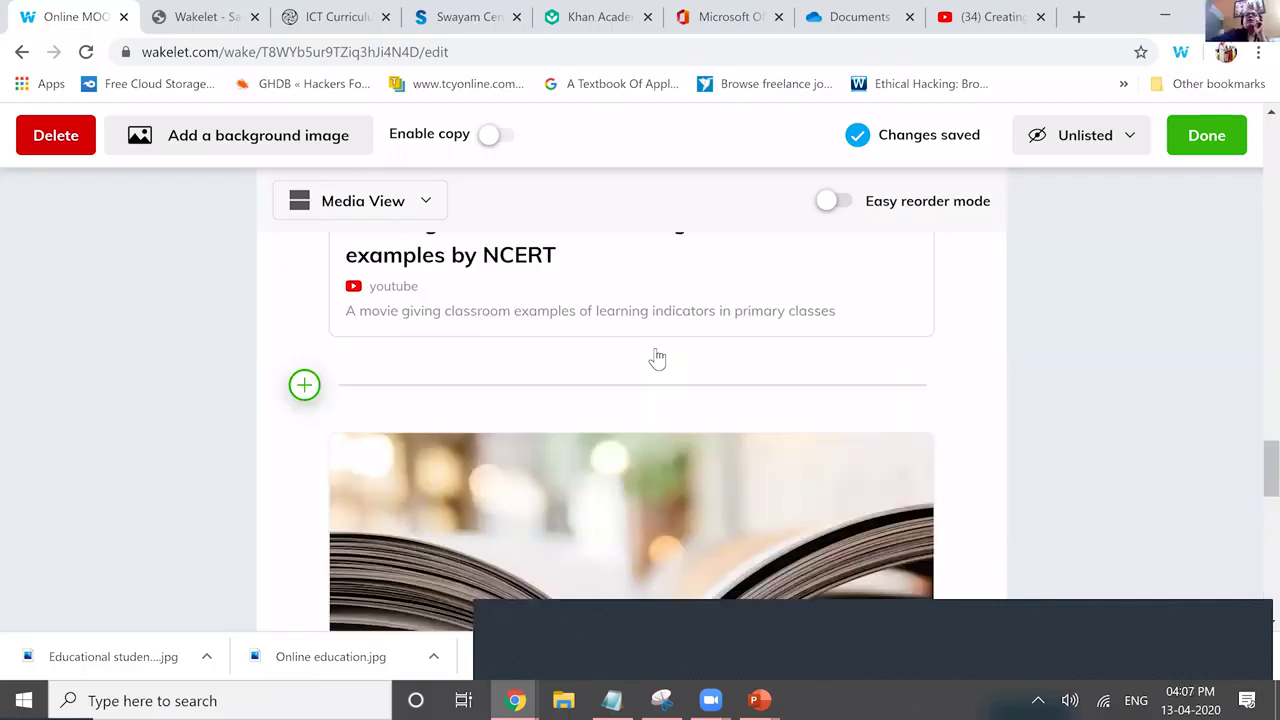
{"action": "scroll", "coordinate": [657, 358], "scroll_direction": "up", "scroll_amount": 10}
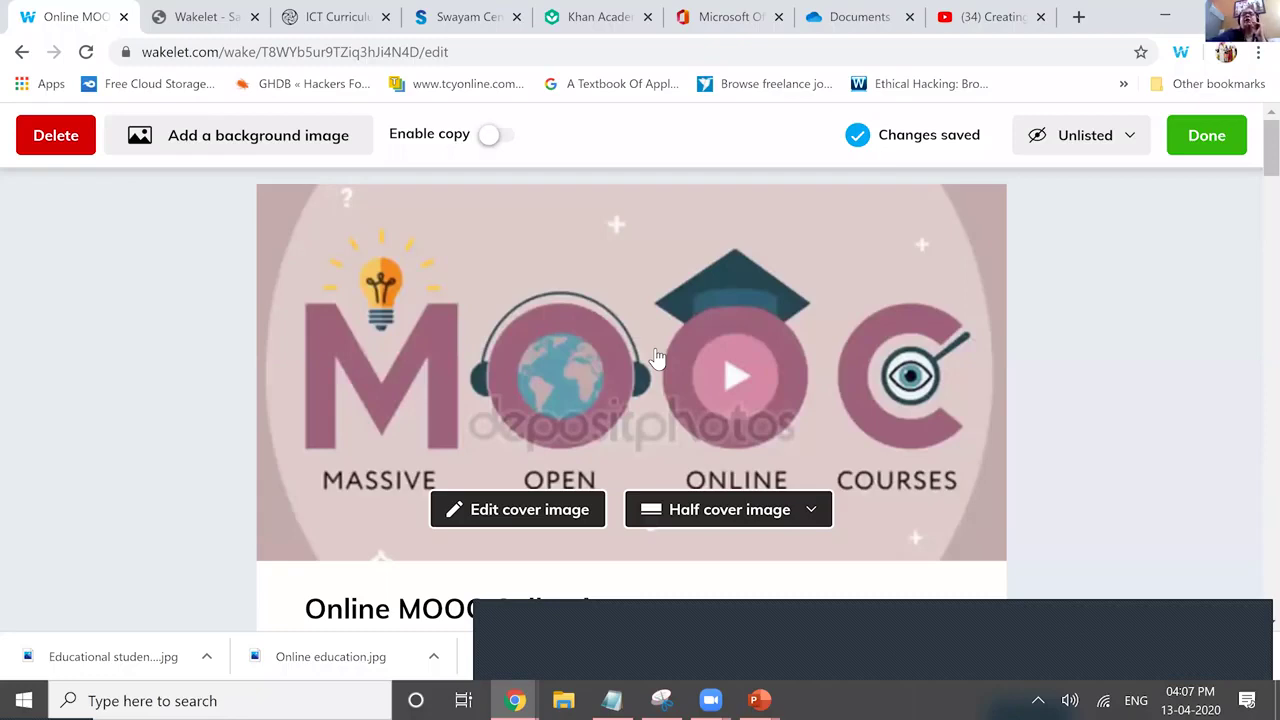
{"action": "key", "text": "space"}
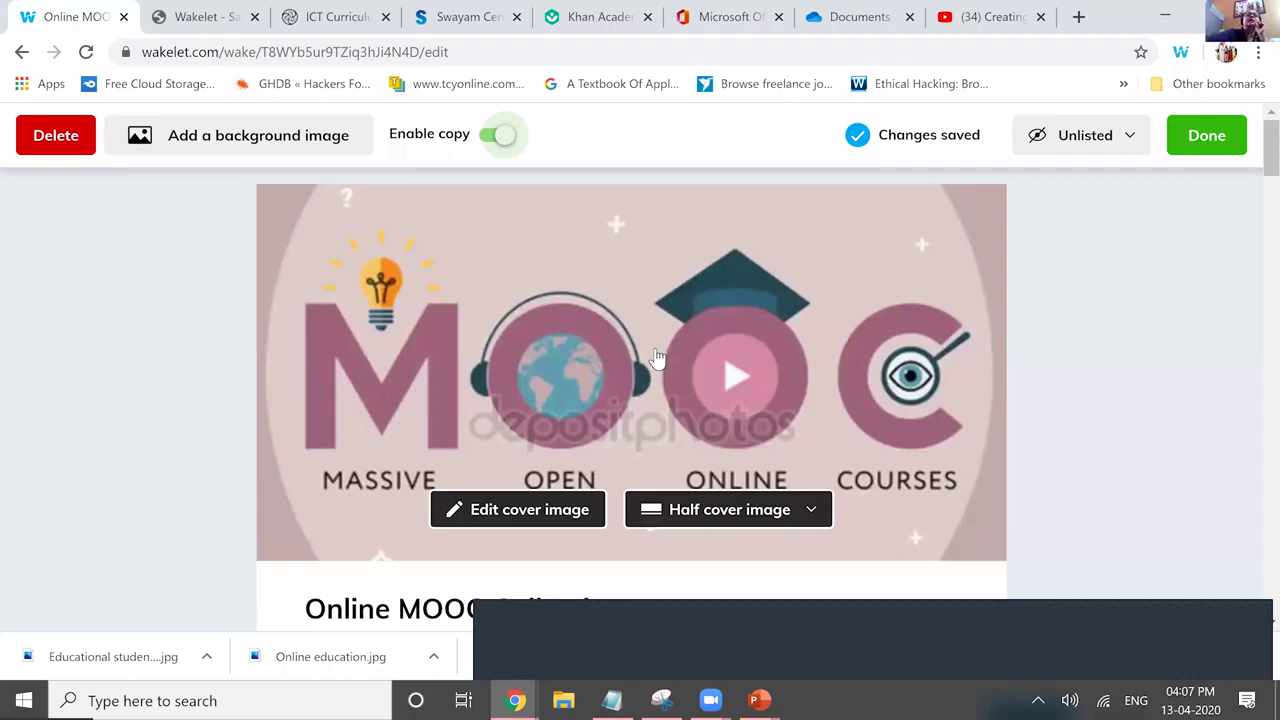
{"action": "key", "text": "space"}
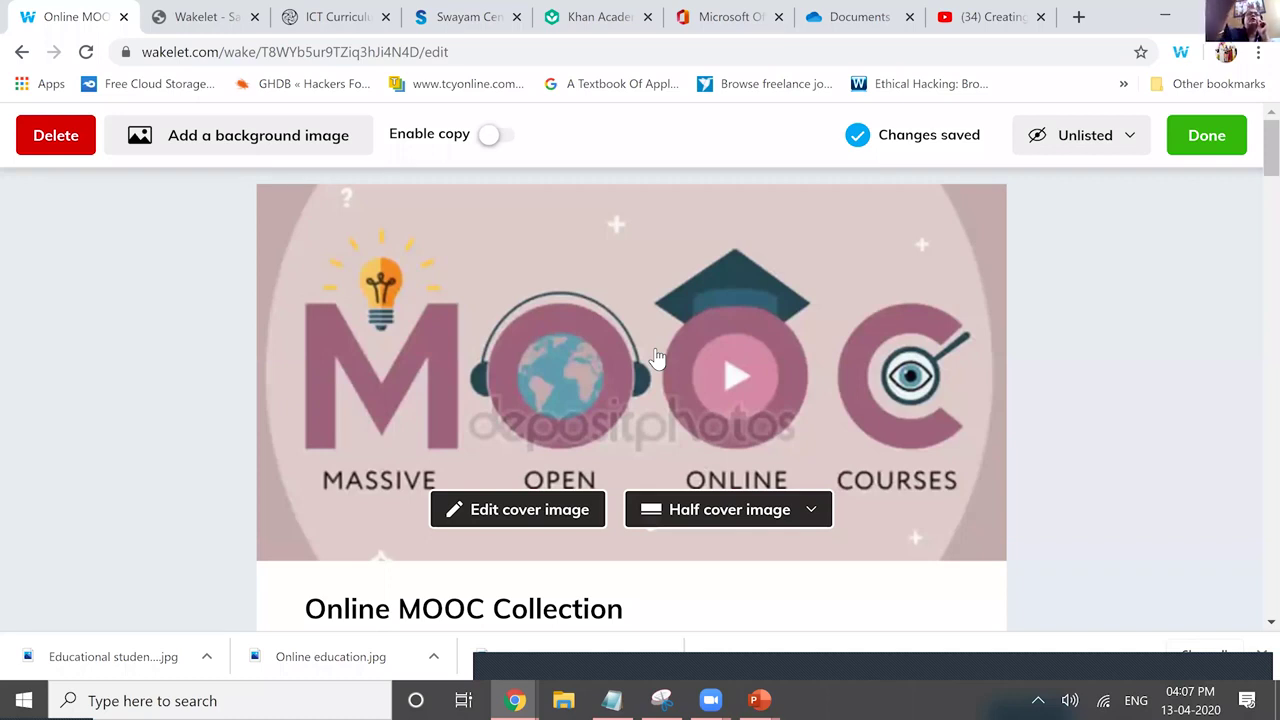
{"action": "key", "text": "space"}
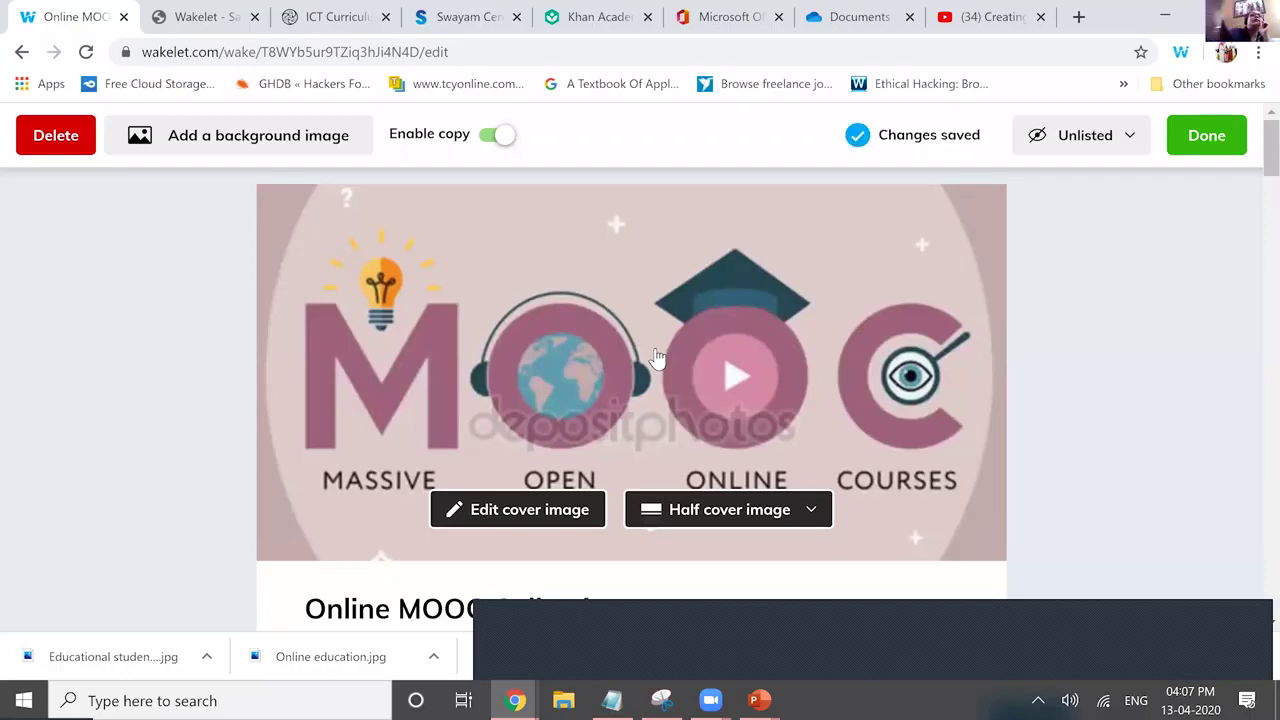
{"action": "key", "text": "space"}
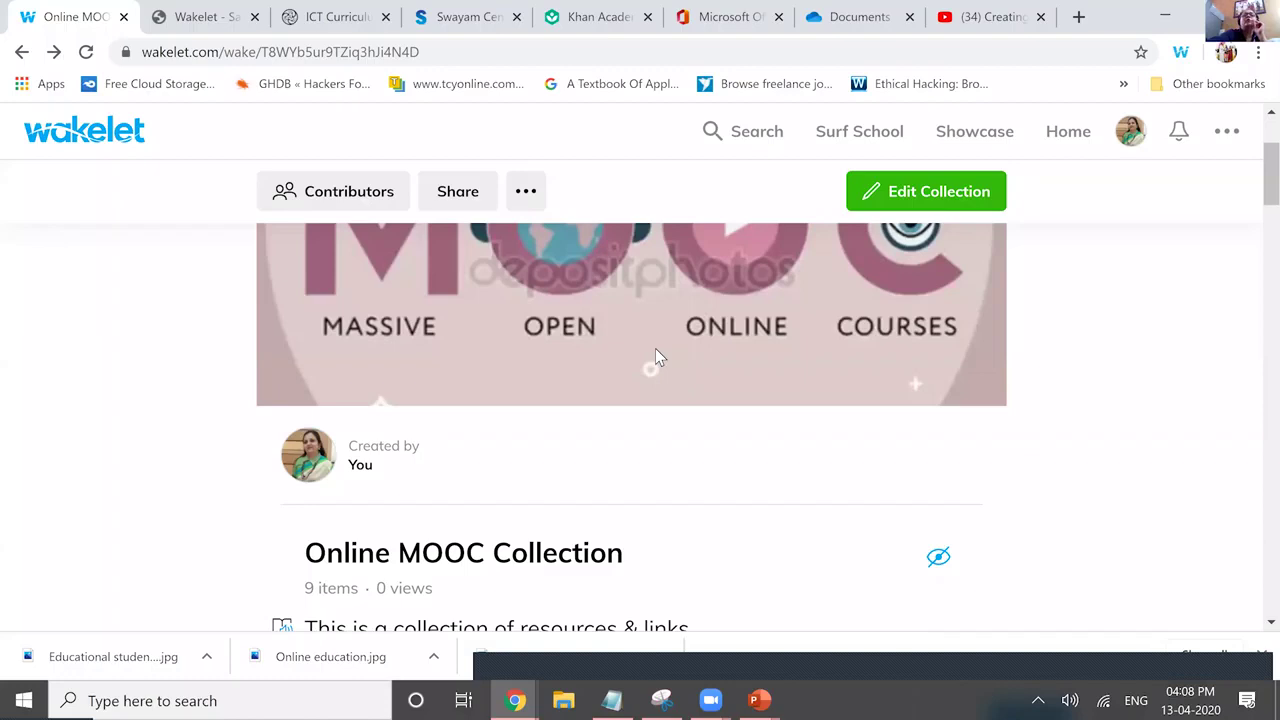
Scroll the collection page to find the Contributors option.
{"action": "scroll", "coordinate": [656, 350], "scroll_direction": "down", "scroll_amount": 2}
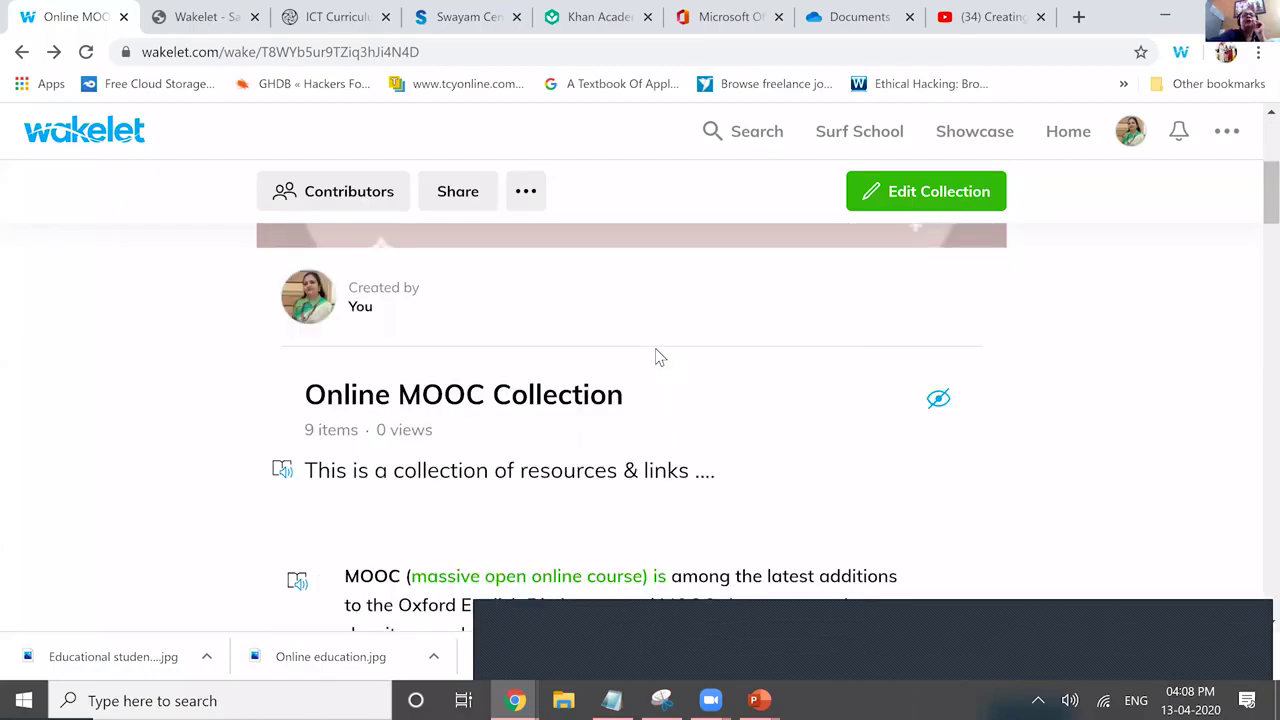
{"action": "scroll", "coordinate": [656, 355], "scroll_direction": "up", "scroll_amount": 1}
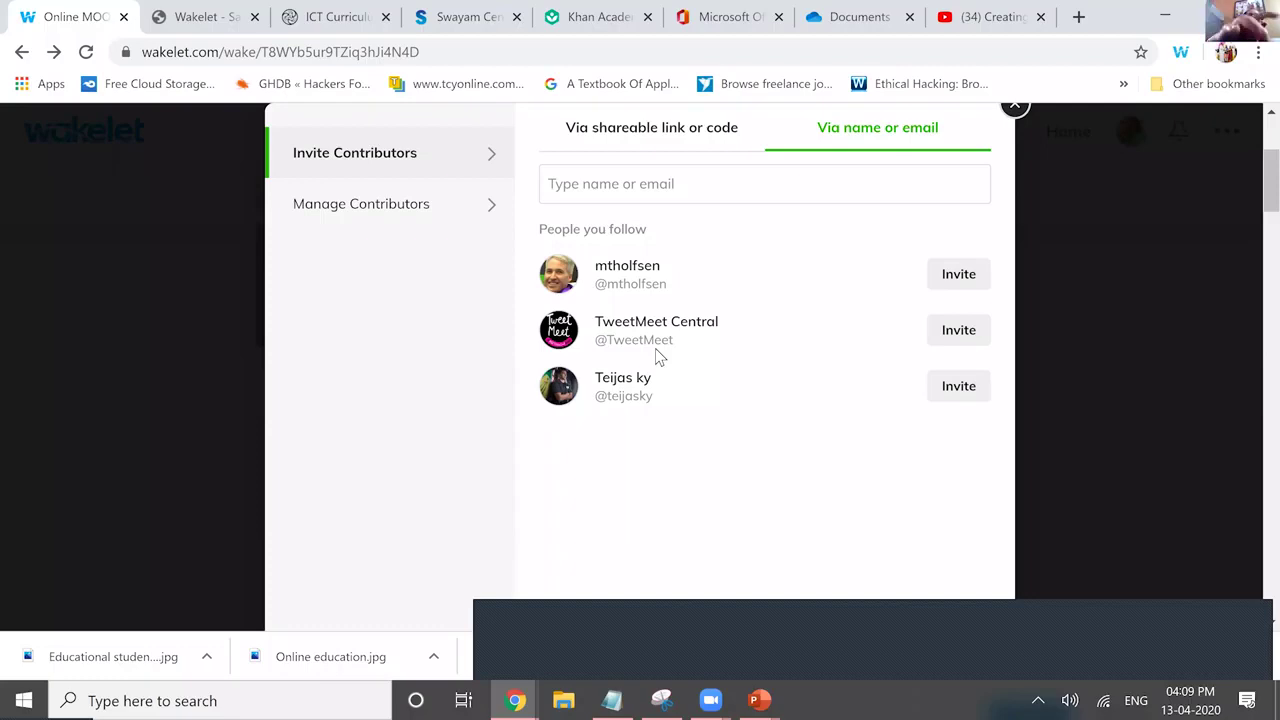
{"action": "left_click", "coordinate": [585, 183]}
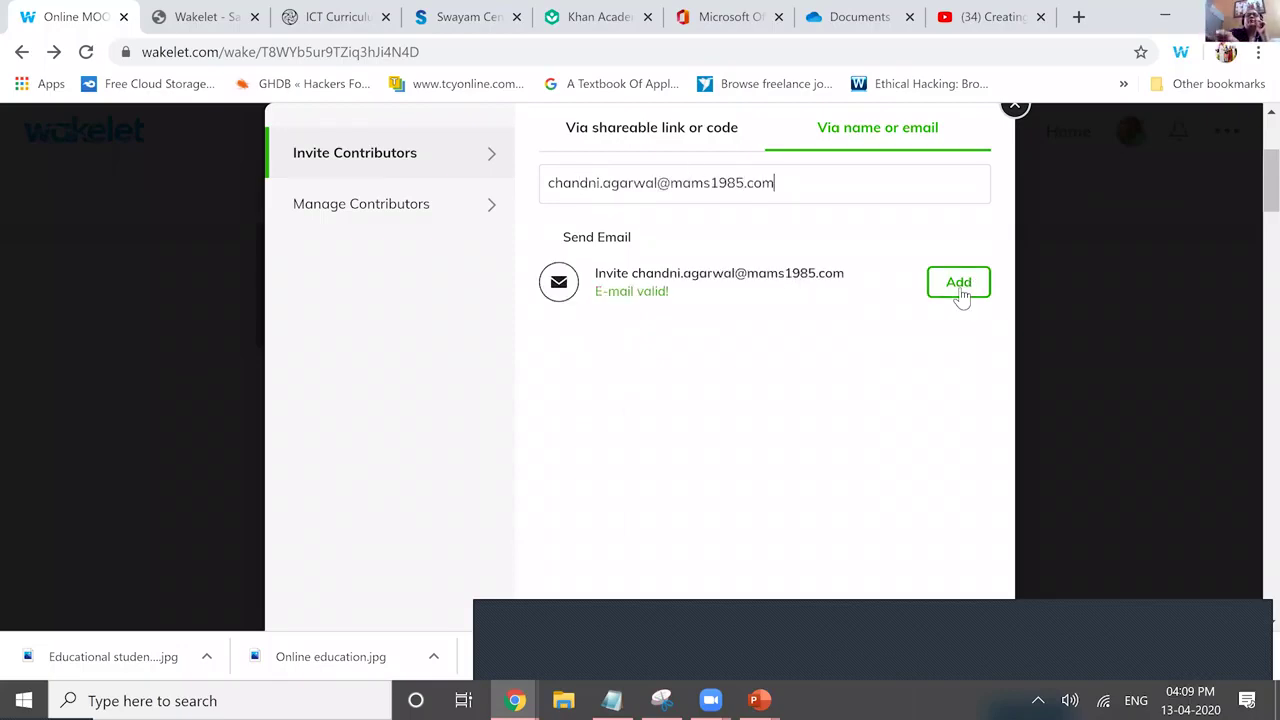
{"action": "left_click", "coordinate": [958, 284]}
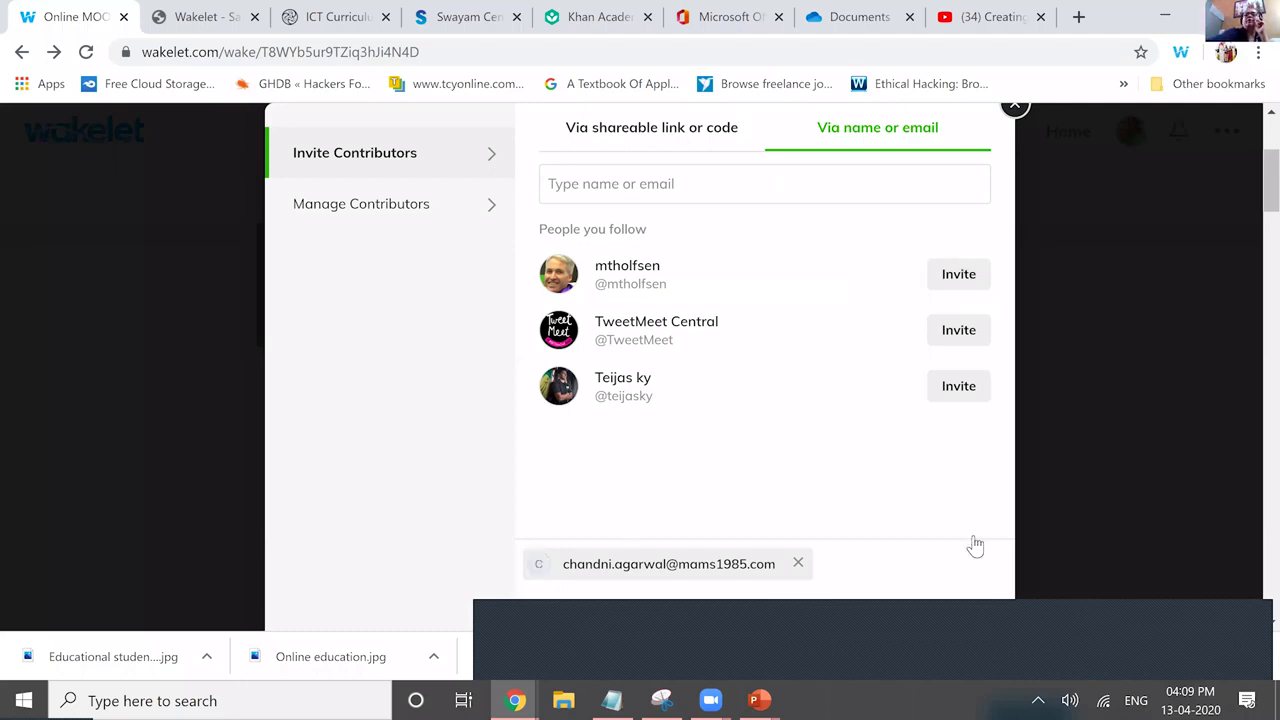
{"action": "key", "text": "Escape"}
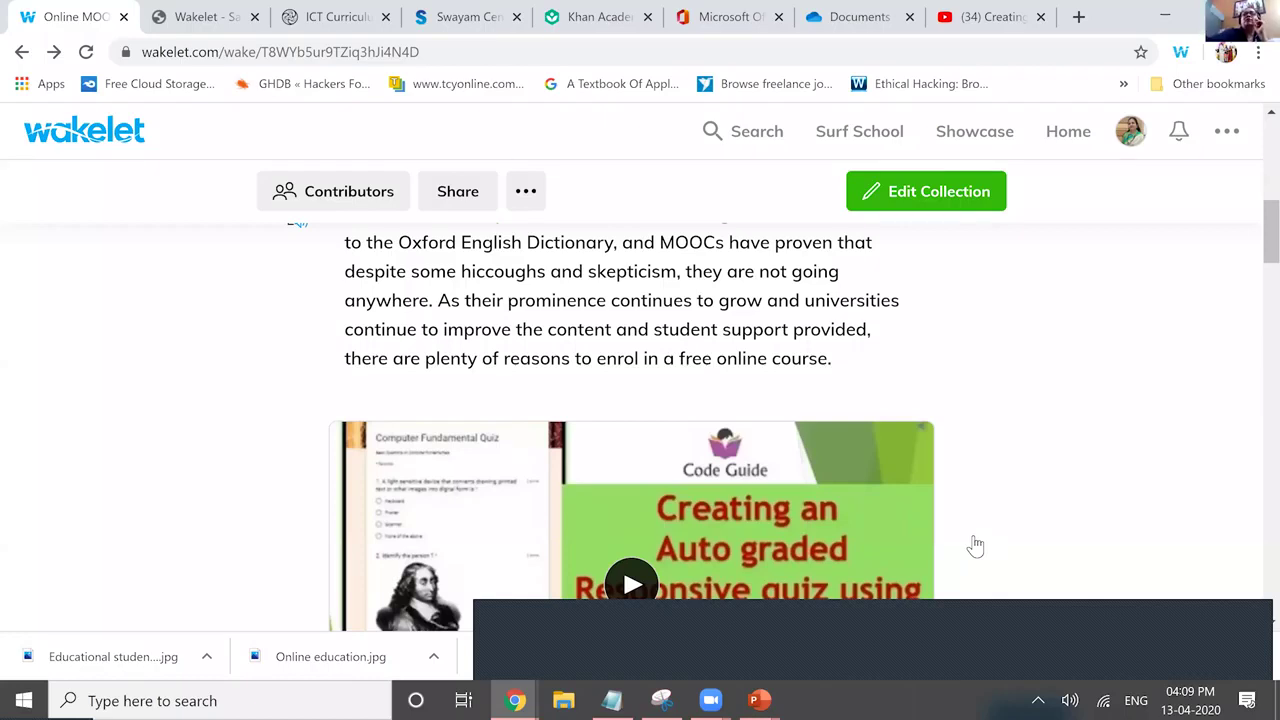
{"action": "scroll", "coordinate": [975, 545], "scroll_direction": "down", "scroll_amount": 3}
{"action": "key", "text": "Return"}
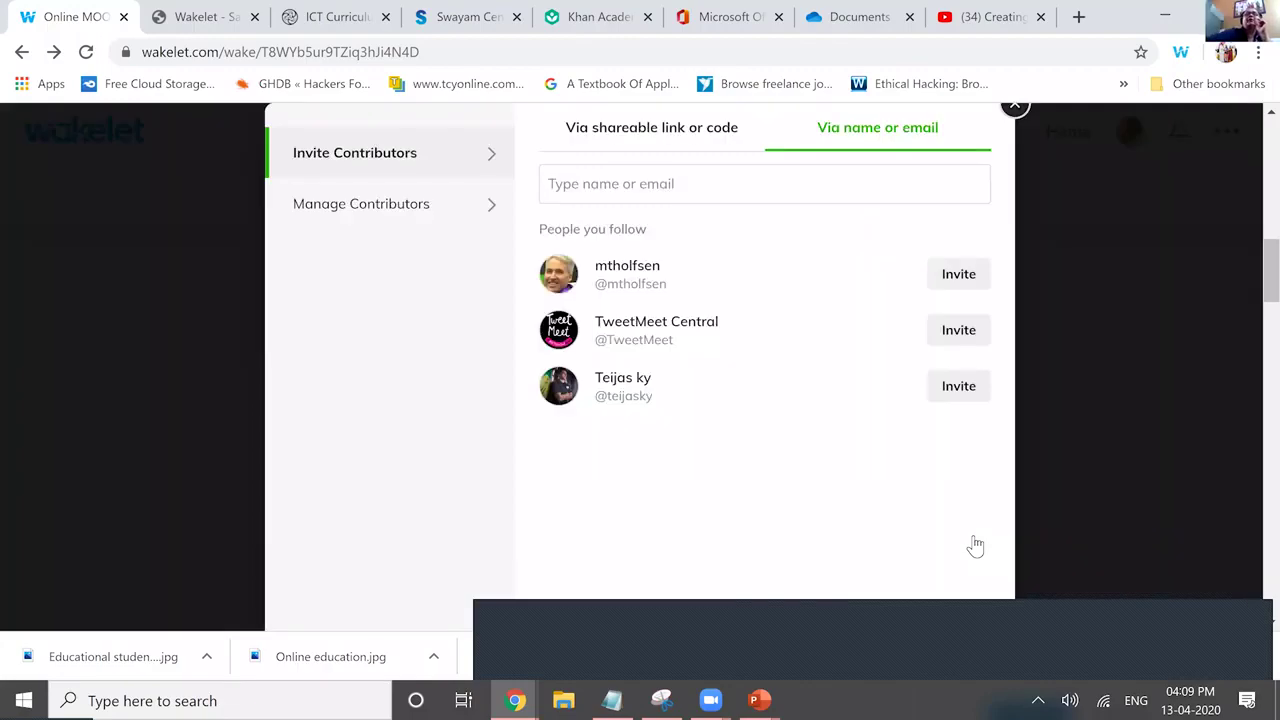
{"action": "key", "text": "Tab"}
{"action": "key", "text": "Return"}
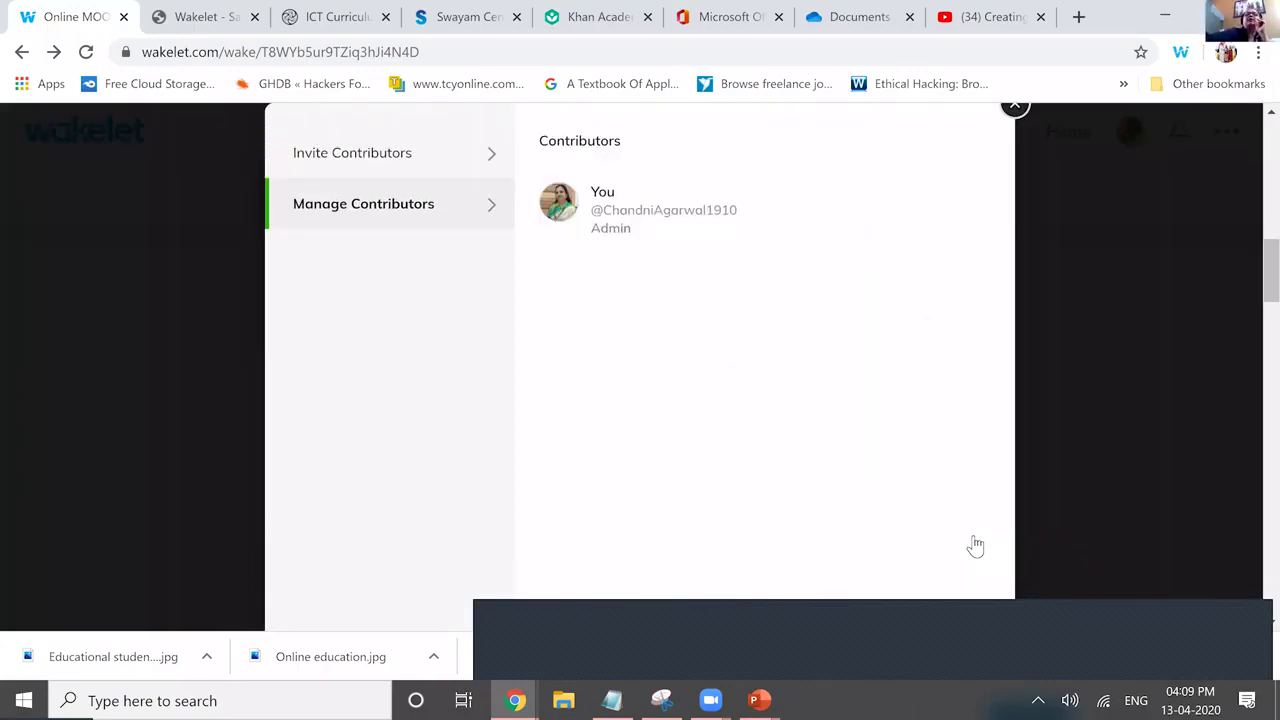
{"action": "key", "text": "shift+Tab"}
{"action": "key", "text": "Return"}
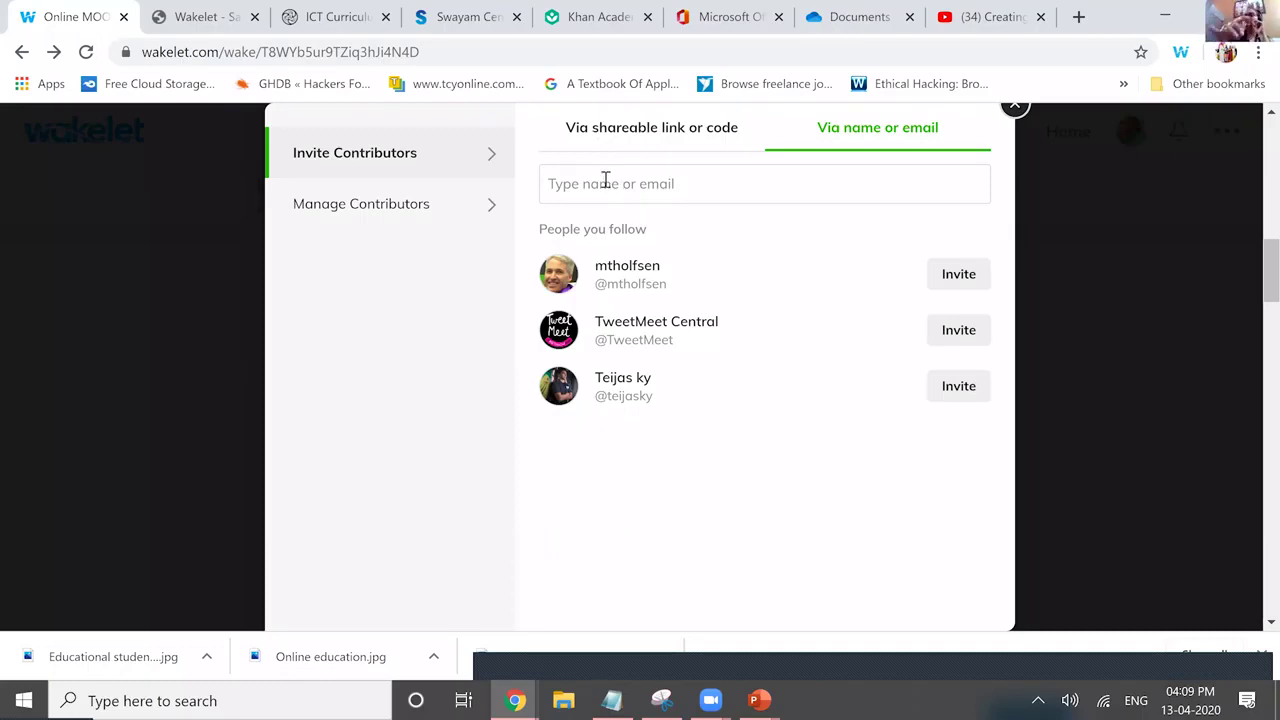
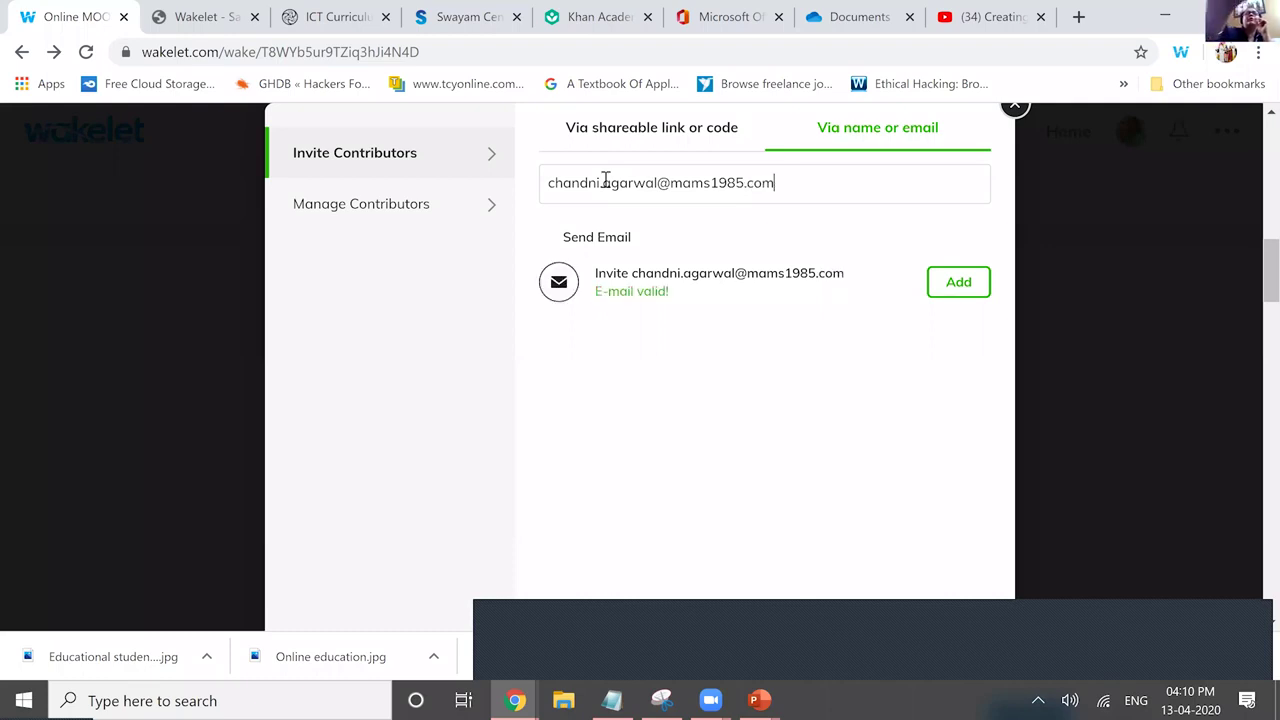
Enter the contributor's e-mail address in the 'Type name or email' field and add it to the invite list.
{"action": "key", "text": "Return"}
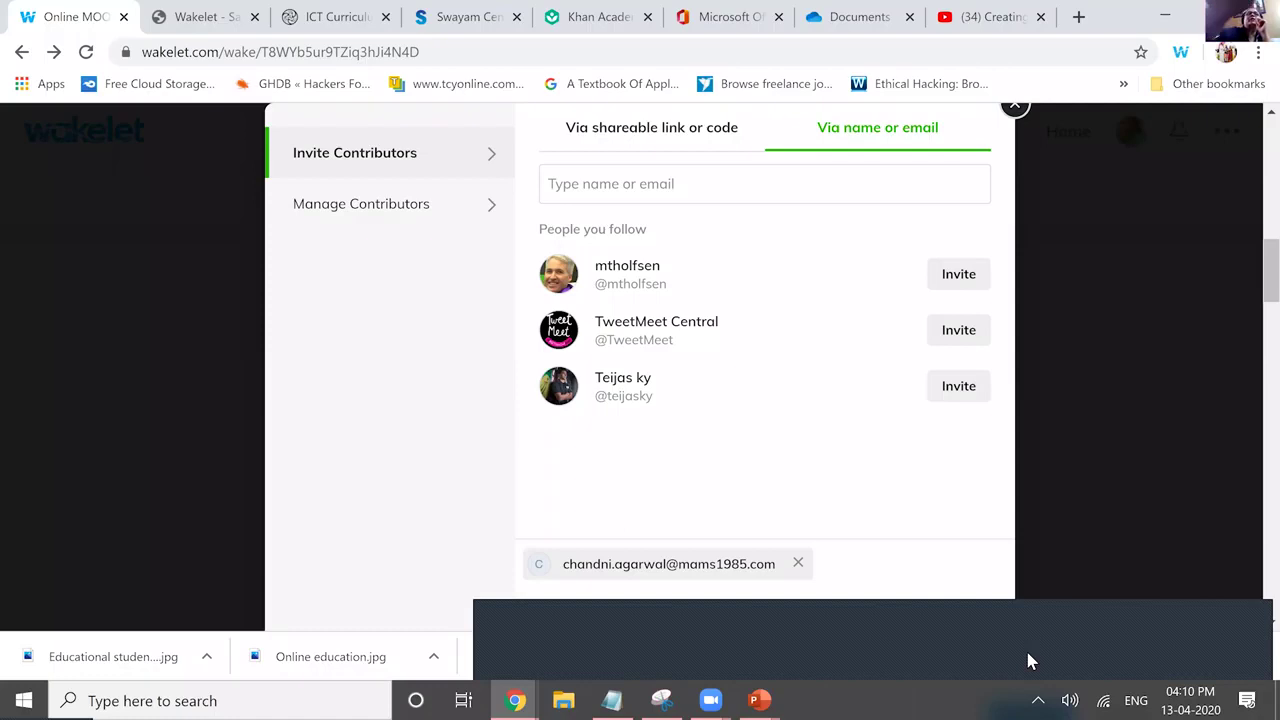
Dismiss the Contributors dialog, reopen it once, then close it to show the 'Creating Auto graded Quiz' video card.
{"action": "key", "text": "Escape"}
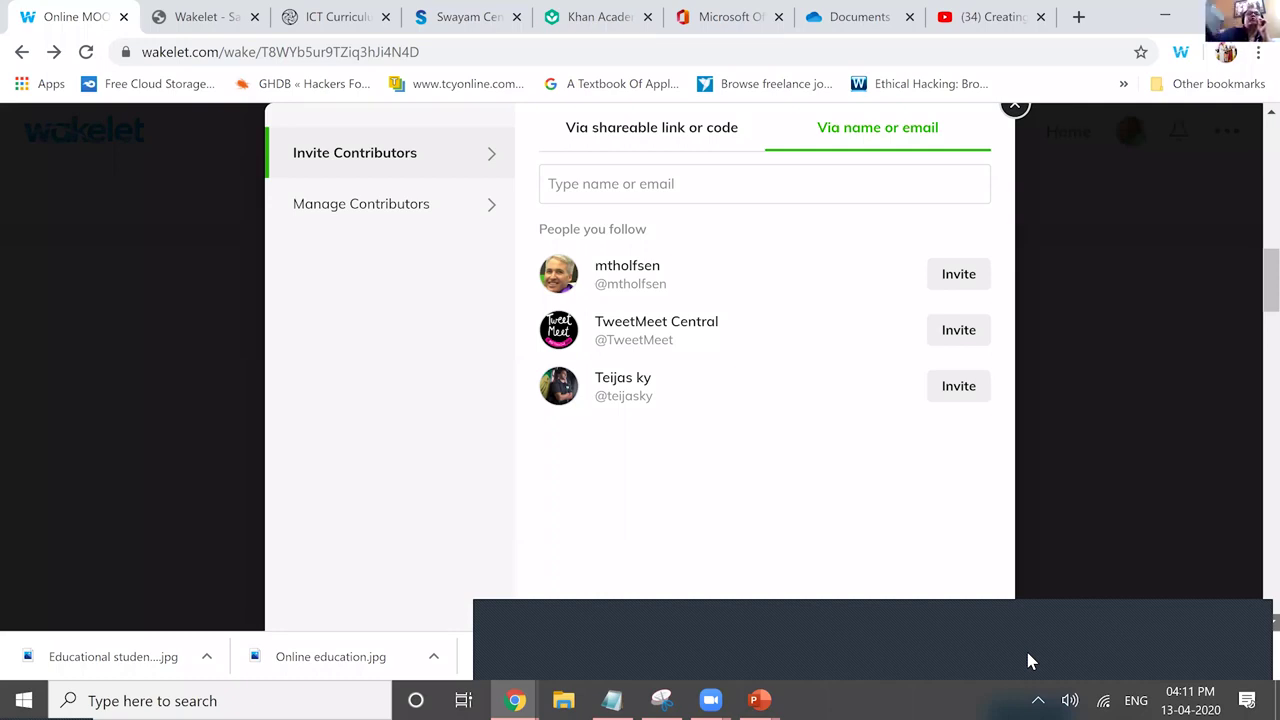
{"action": "key", "text": "Escape"}
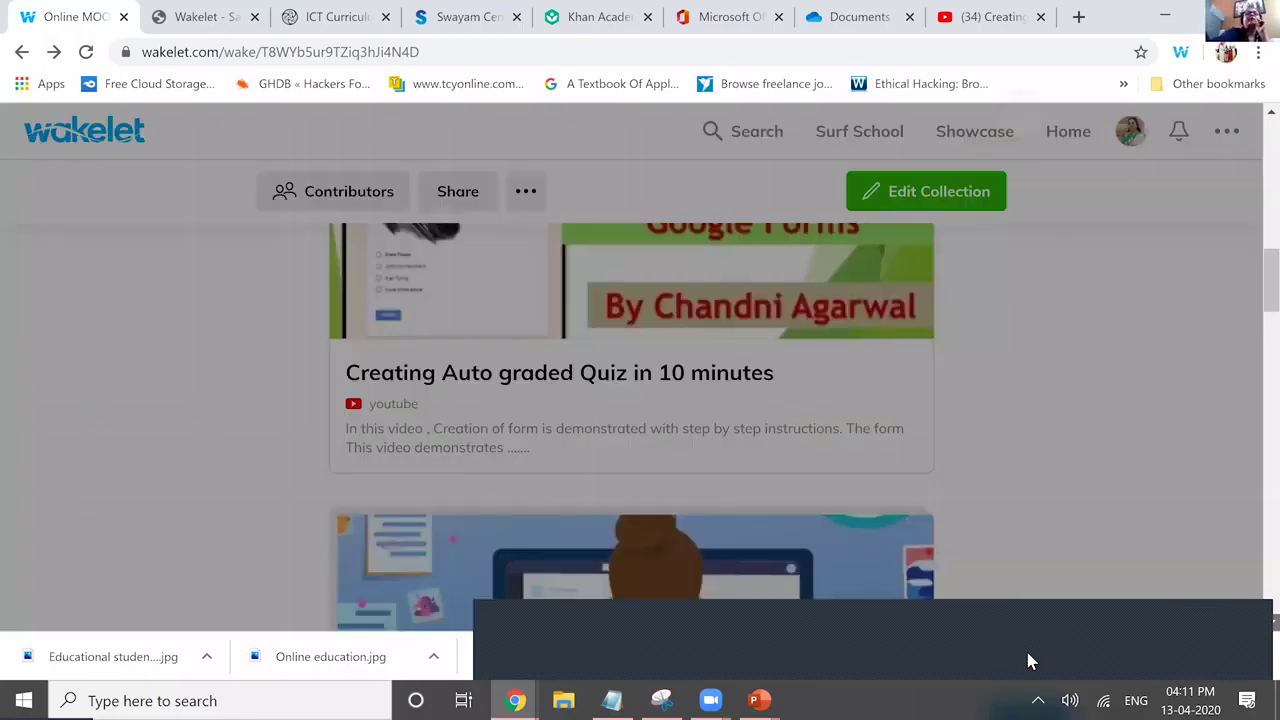
{"action": "key", "text": "Return"}
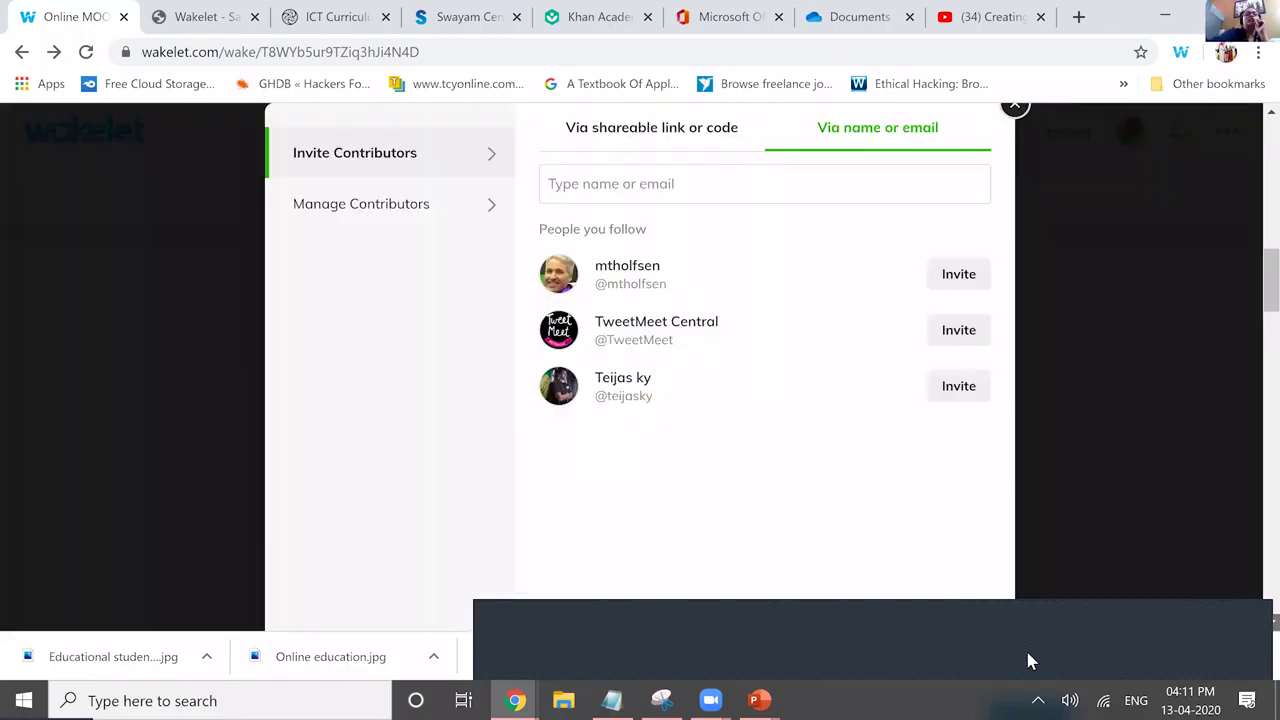
{"action": "key", "text": "Escape"}
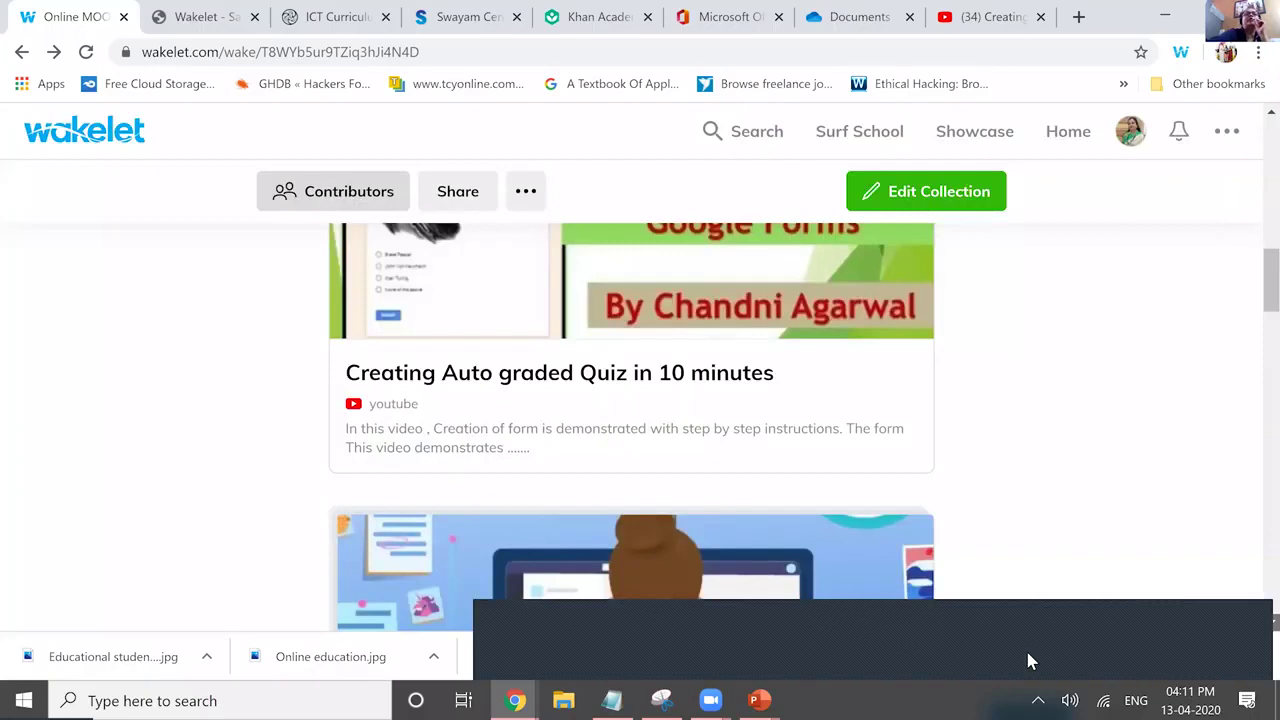
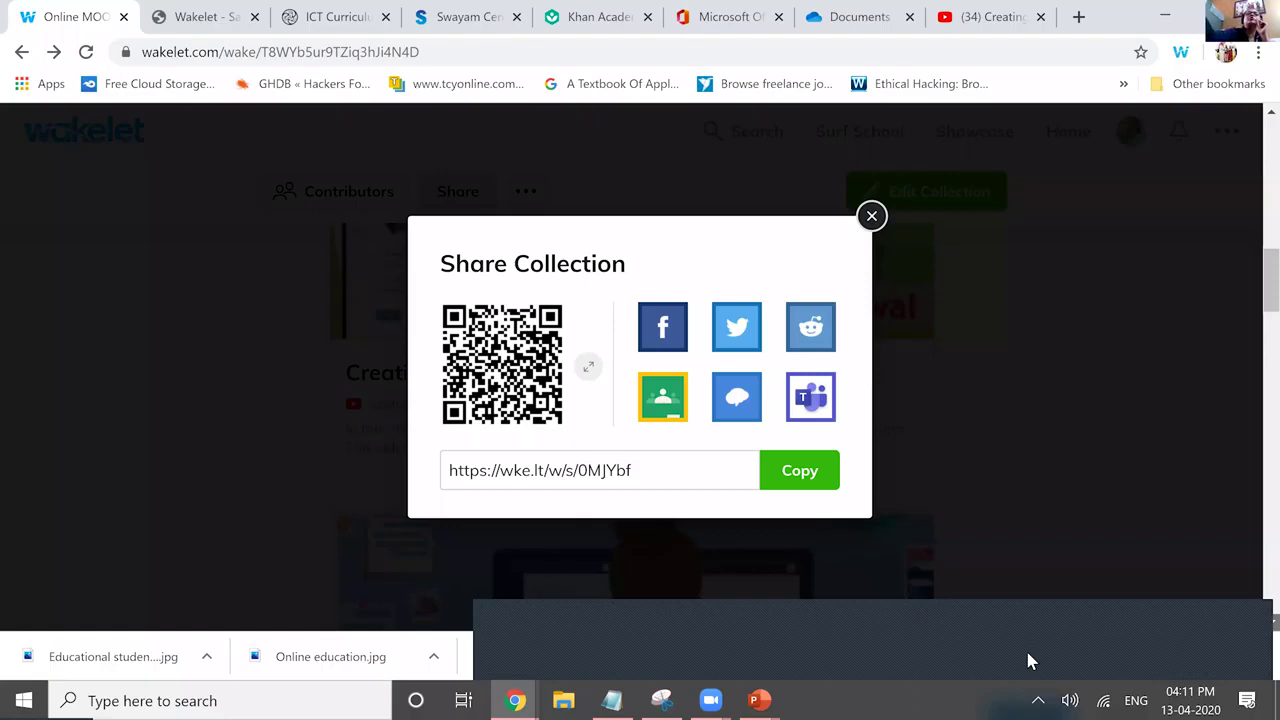
Export the Online MOOC Collection through PDF Export and download the resulting PDF.
{"action": "key", "text": "Escape"}
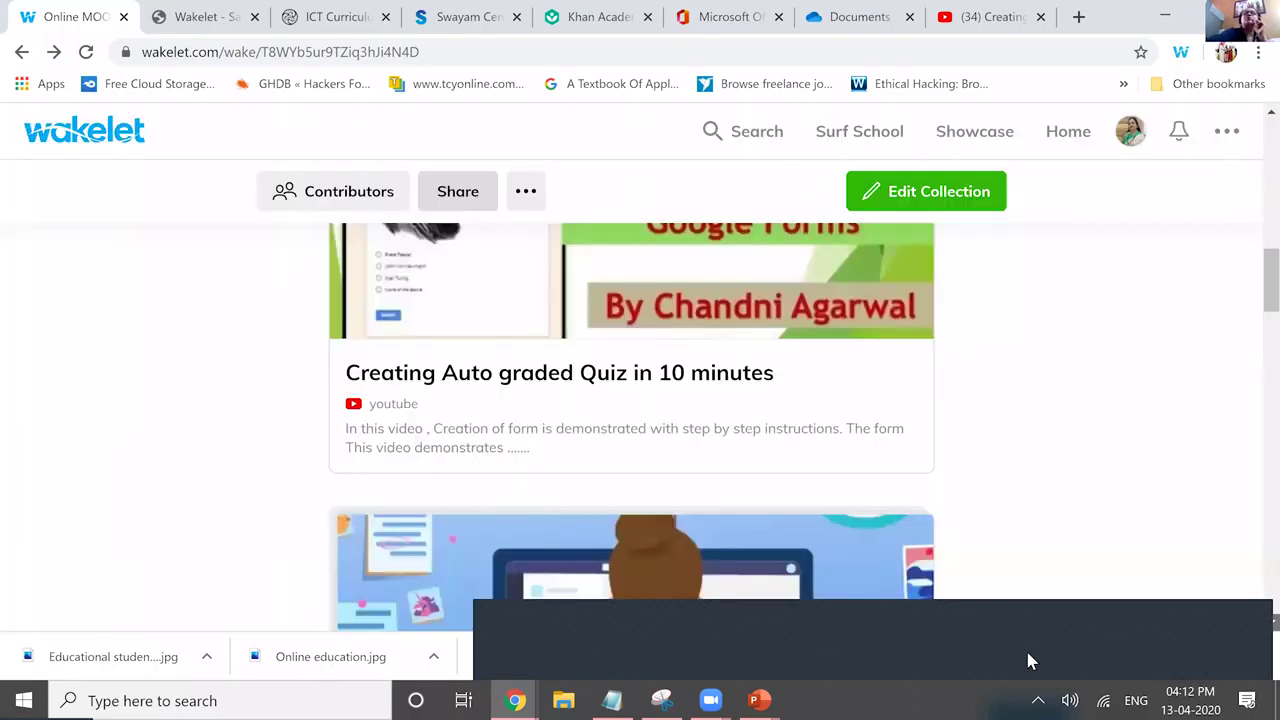
{"action": "scroll", "coordinate": [1028, 655], "scroll_direction": "up", "scroll_amount": 3}
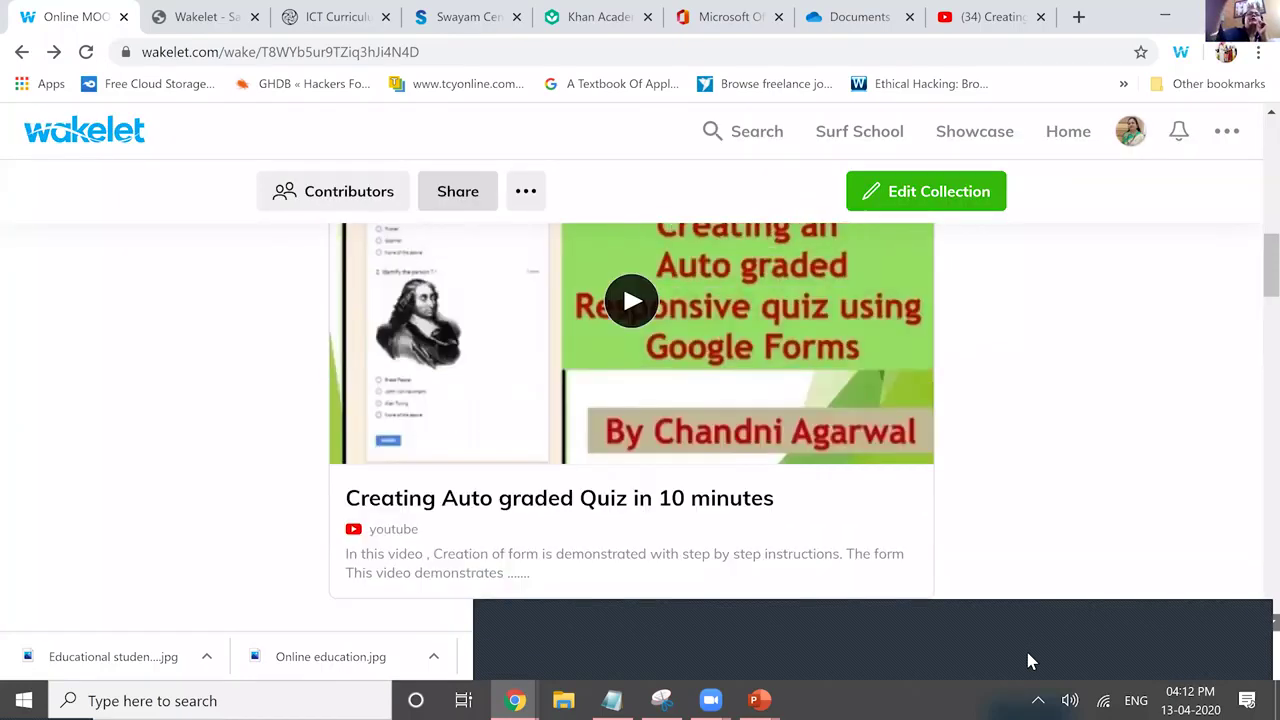
{"action": "scroll", "coordinate": [1028, 660], "scroll_direction": "up", "scroll_amount": 5}
{"action": "key", "text": "Tab"}
{"action": "key", "text": "Return"}
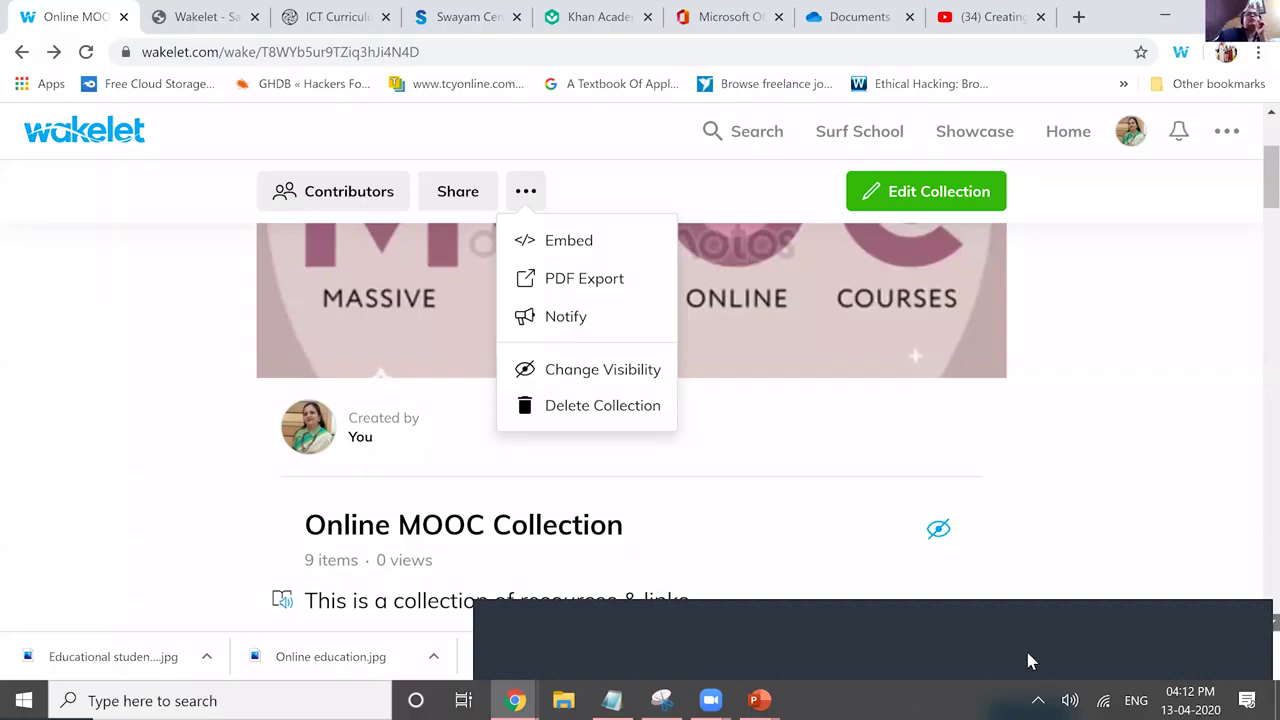
{"action": "key", "text": "Return"}
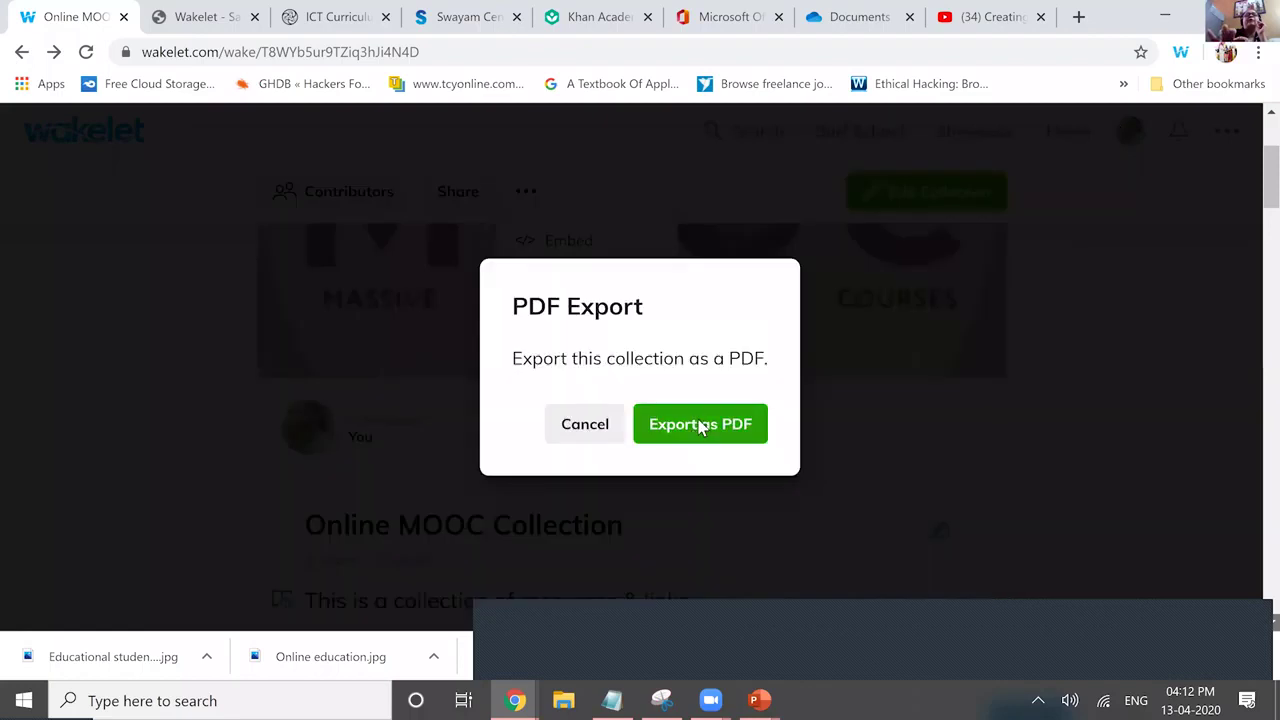
{"action": "left_click", "coordinate": [700, 425]}
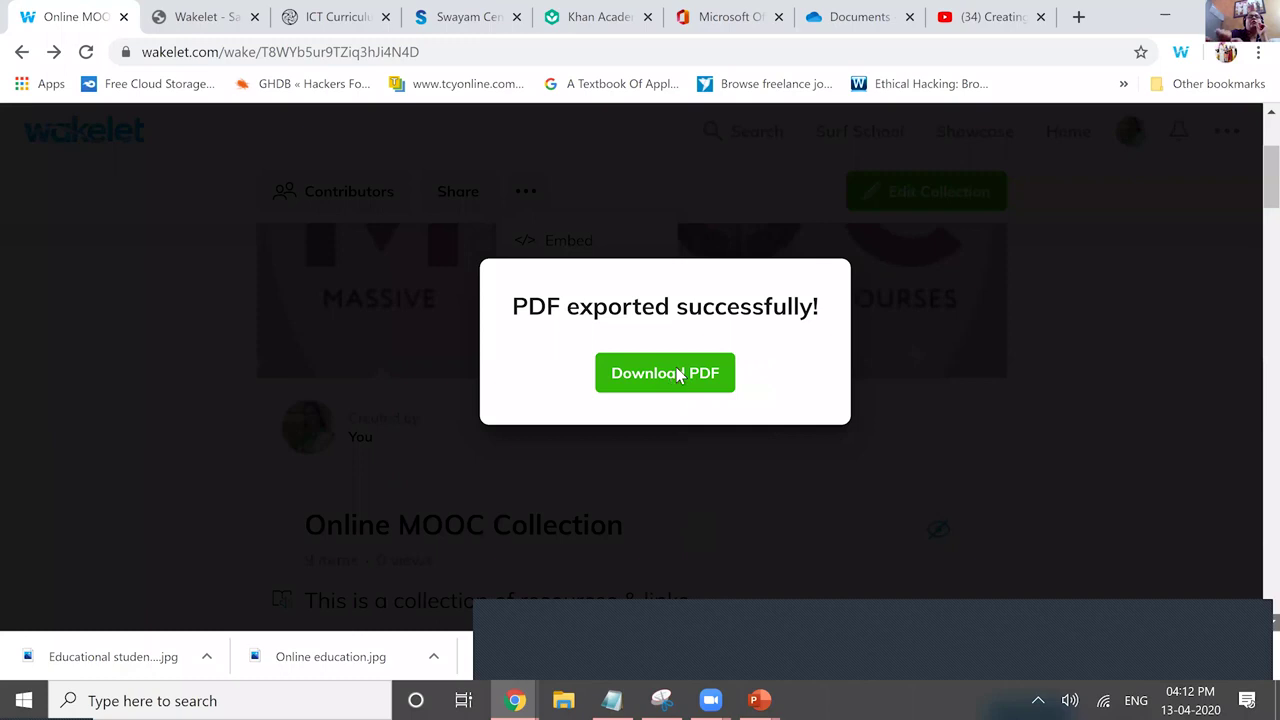
{"action": "left_click", "coordinate": [665, 373]}
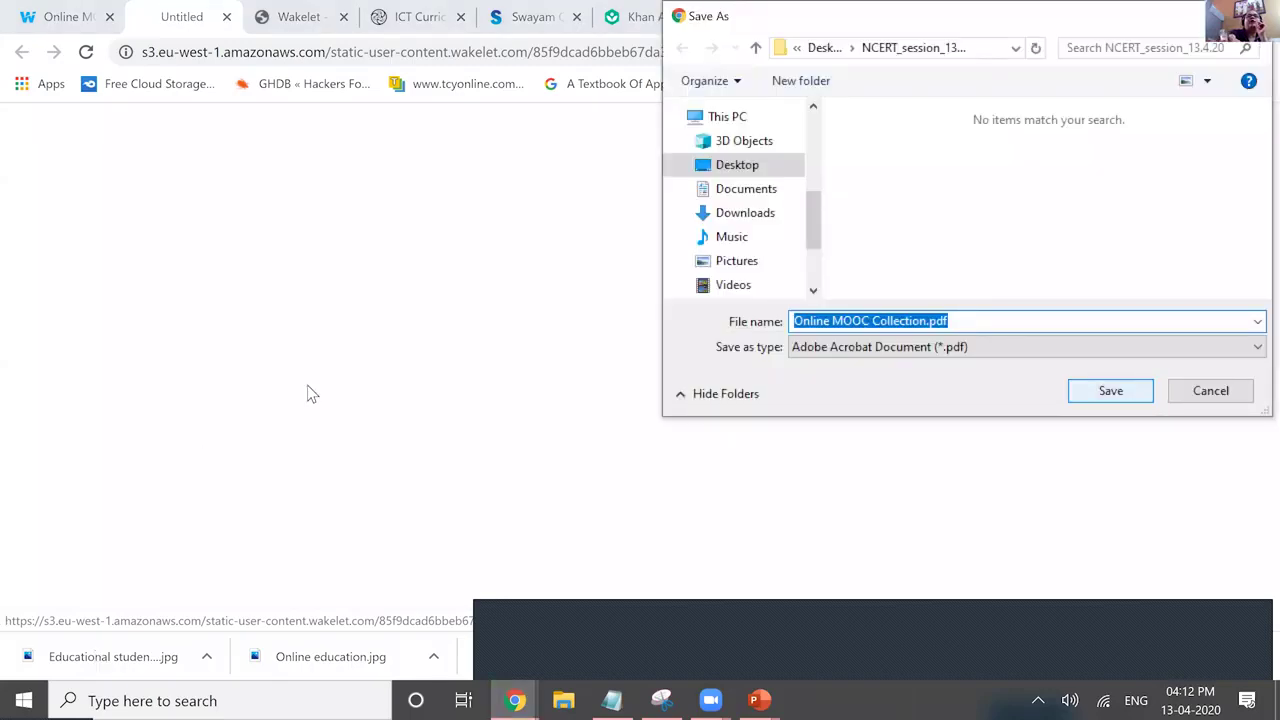
Save Online MOOC Collection.pdf, scroll through its pages, and return to the Wakelet tab.
{"action": "key", "text": "Return"}
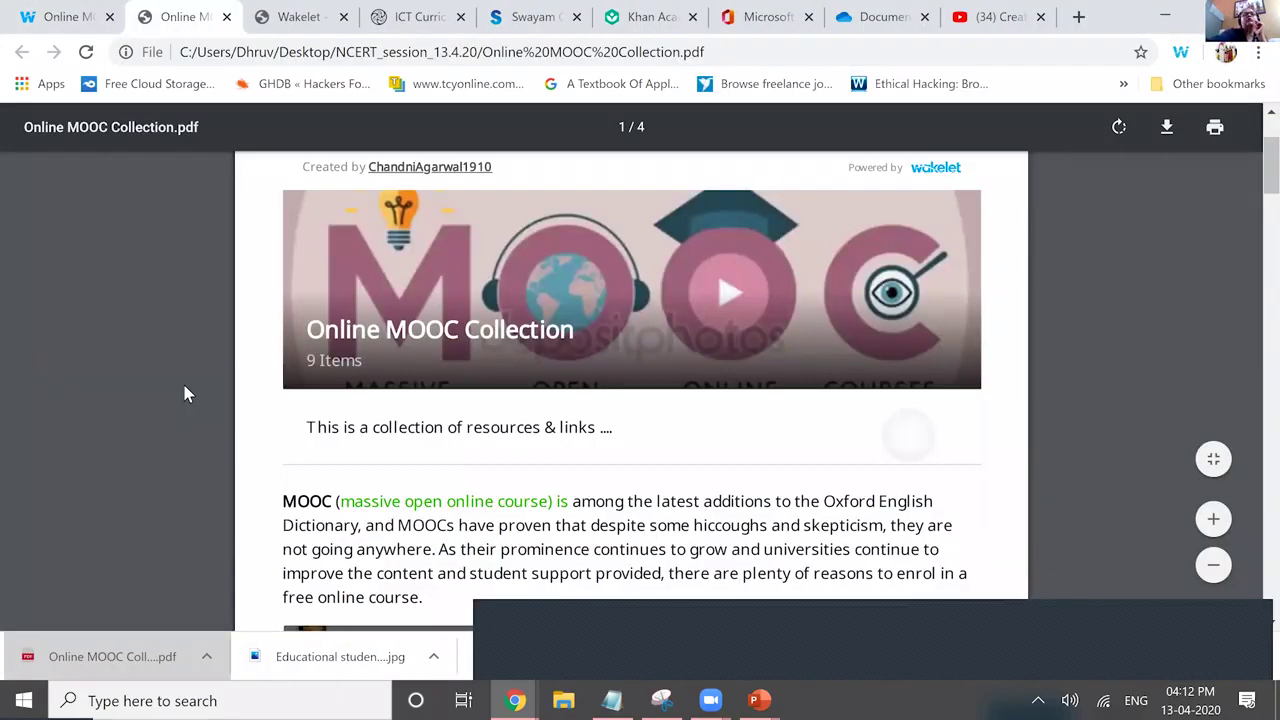
{"action": "scroll", "coordinate": [185, 394], "scroll_direction": "down", "scroll_amount": 10}
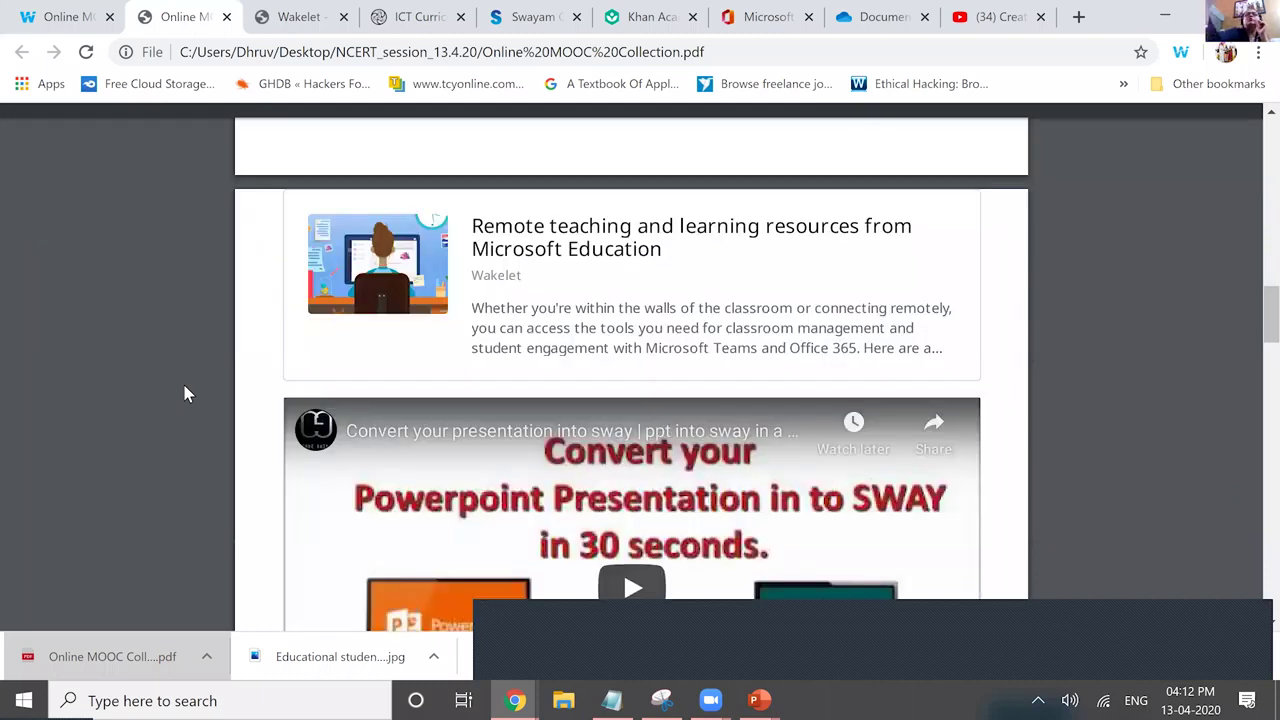
{"action": "scroll", "coordinate": [185, 394], "scroll_direction": "down", "scroll_amount": 5}
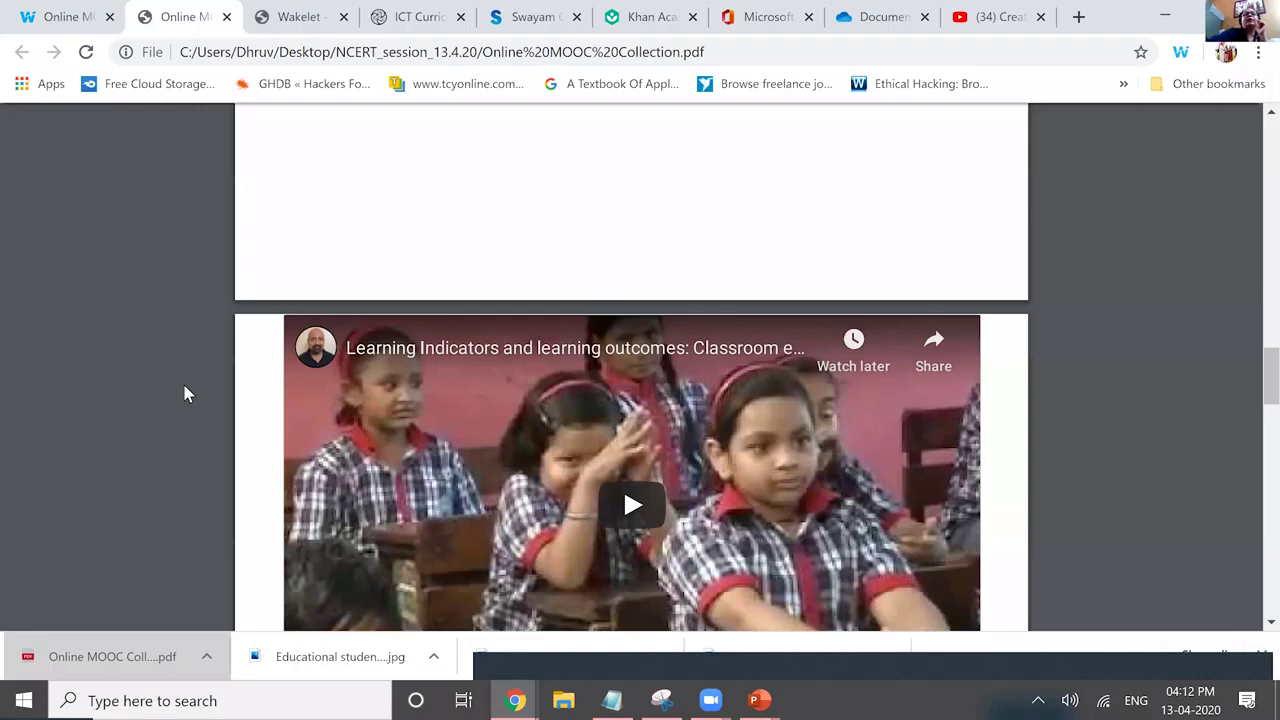
{"action": "key", "text": "ctrl+shift+Tab"}
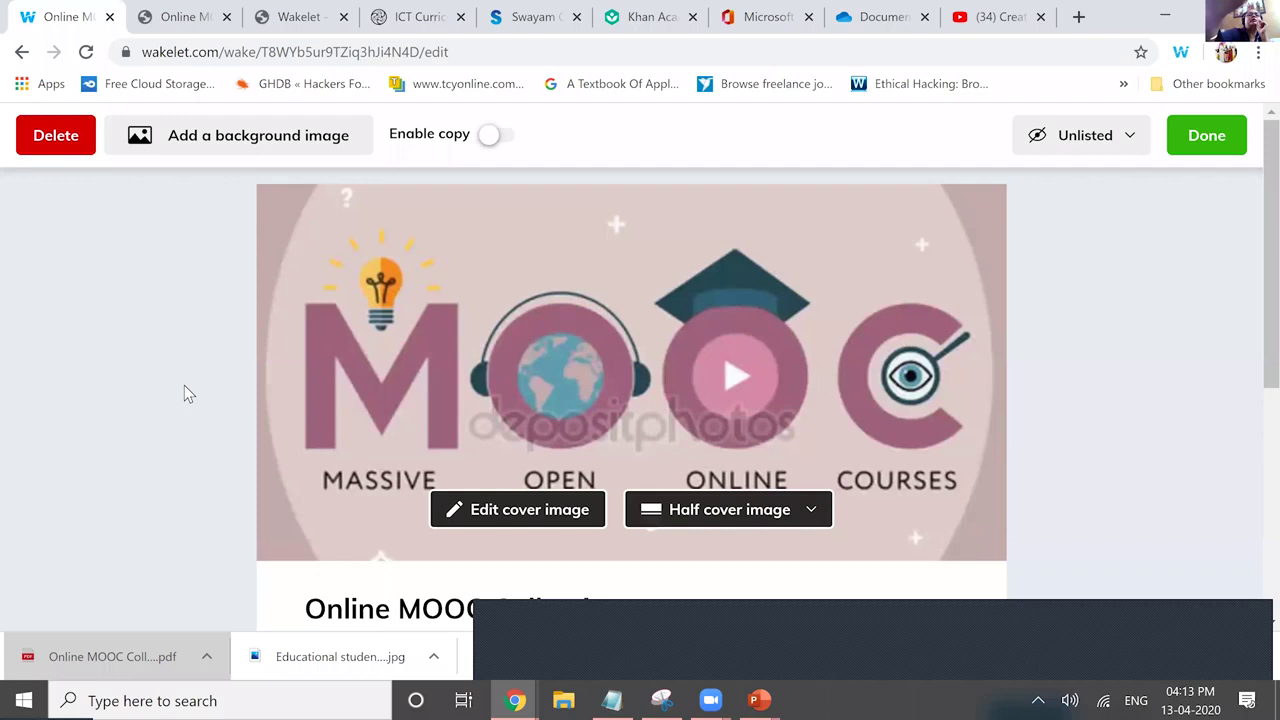
Switch the Online MOOC Collection's layout from Media View to Mood board and save.
{"action": "scroll", "coordinate": [184, 385], "scroll_direction": "down", "scroll_amount": 3}
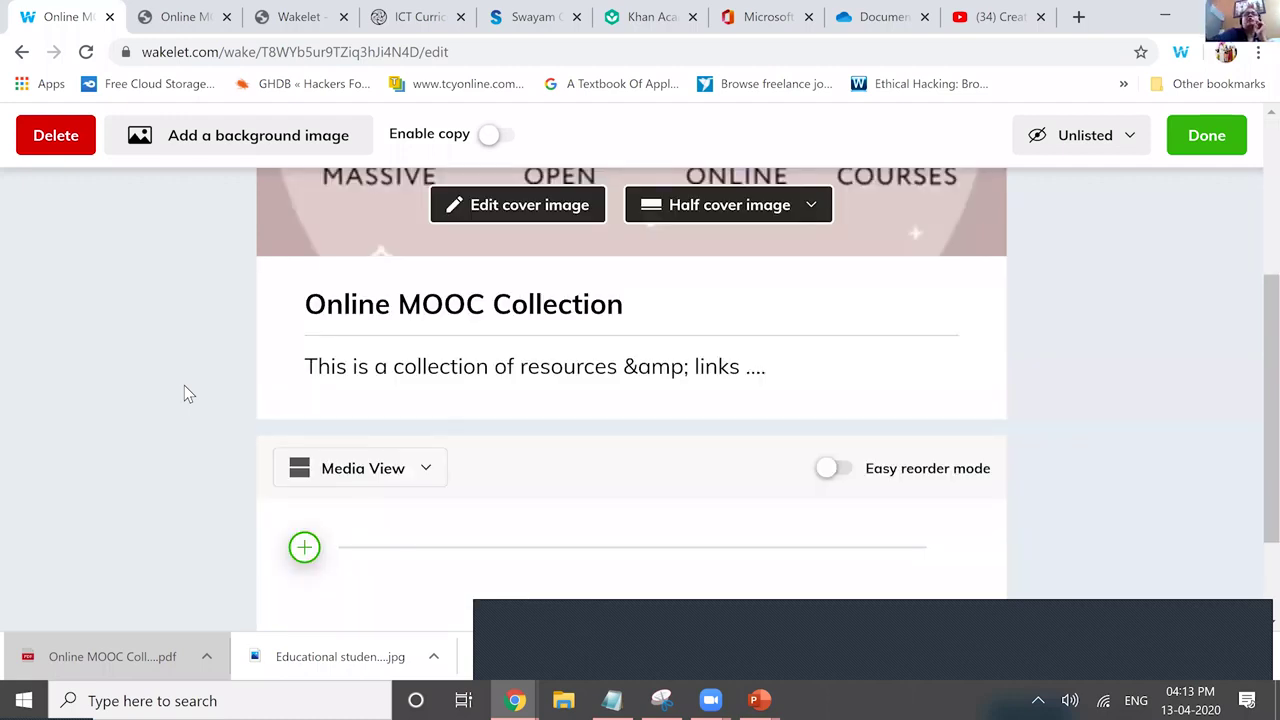
{"action": "scroll", "coordinate": [184, 385], "scroll_direction": "down", "scroll_amount": 8}
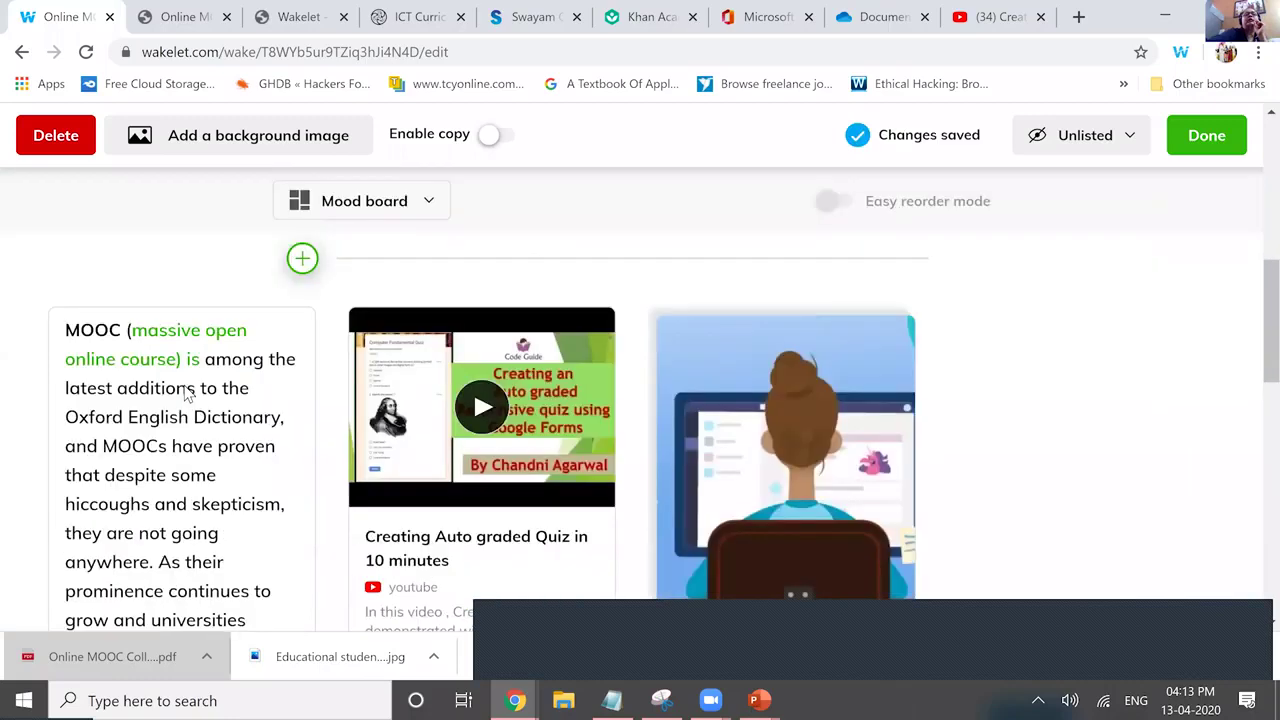
{"action": "scroll", "coordinate": [184, 393], "scroll_direction": "down", "scroll_amount": 5}
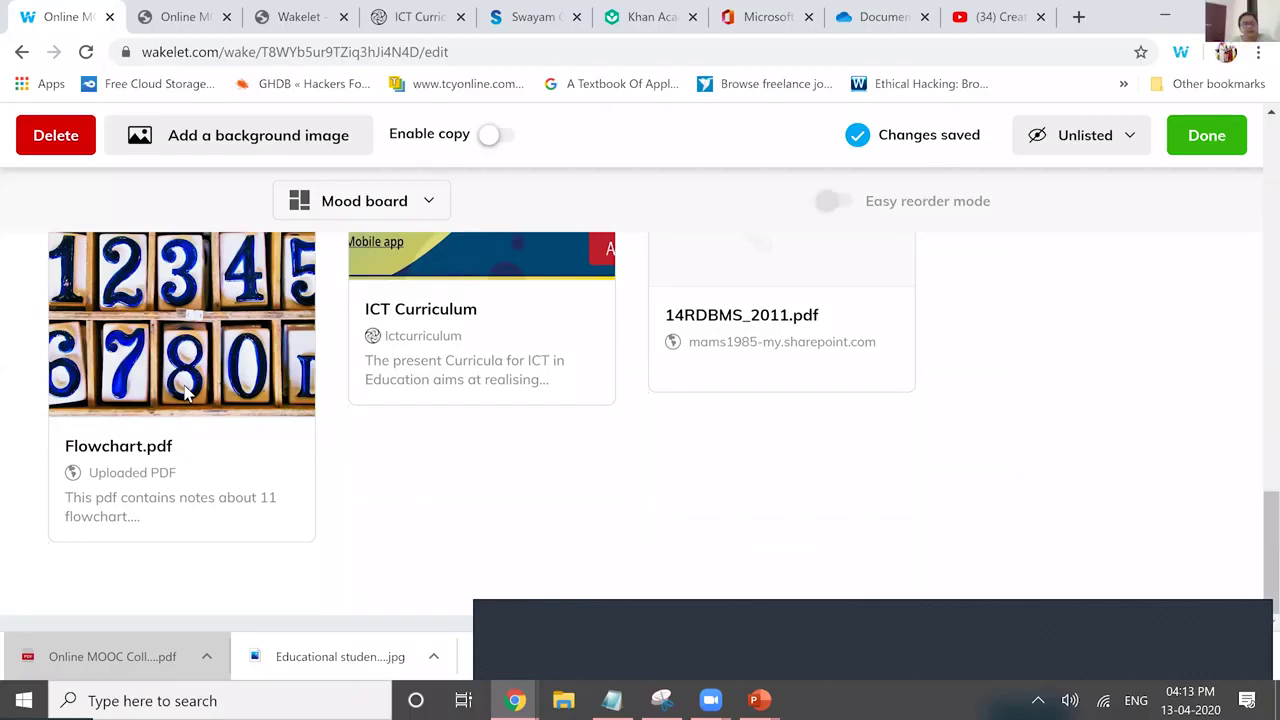
{"action": "key", "text": "alt+Left"}
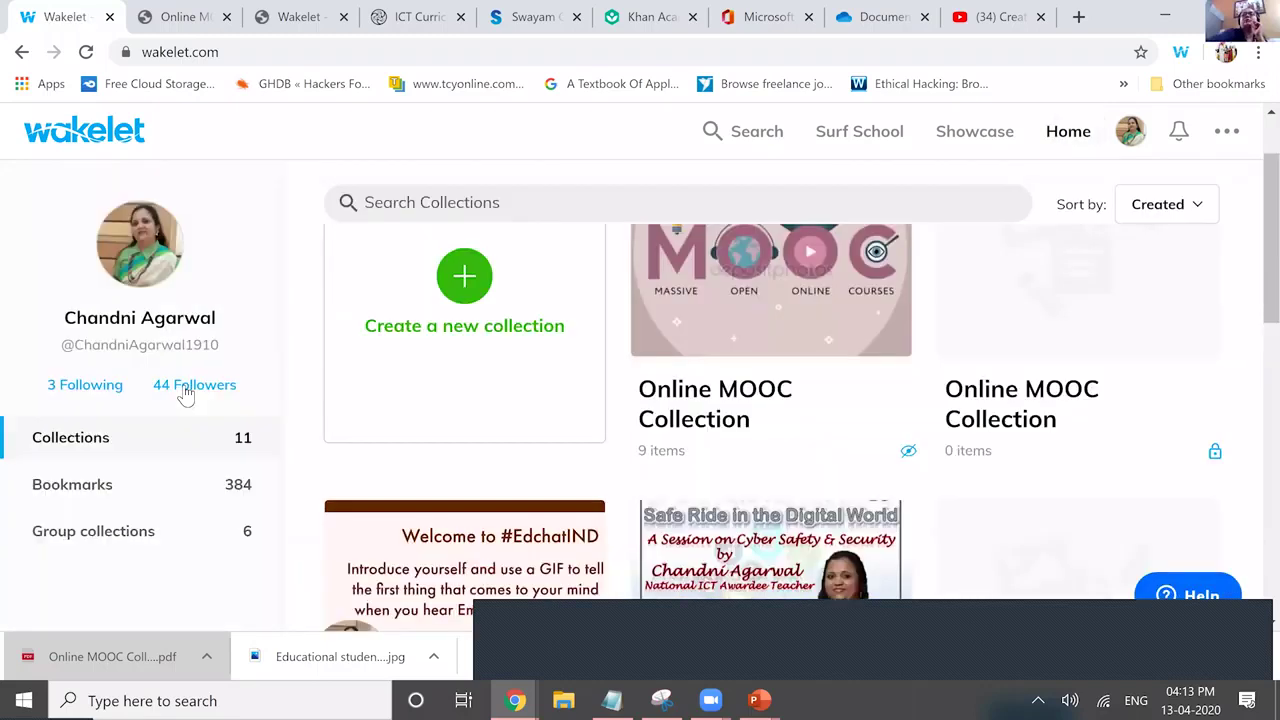
Scroll the home collections grid to Class X IT 402 and browse its PDF items.
{"action": "scroll", "coordinate": [185, 395], "scroll_direction": "down", "scroll_amount": 2}
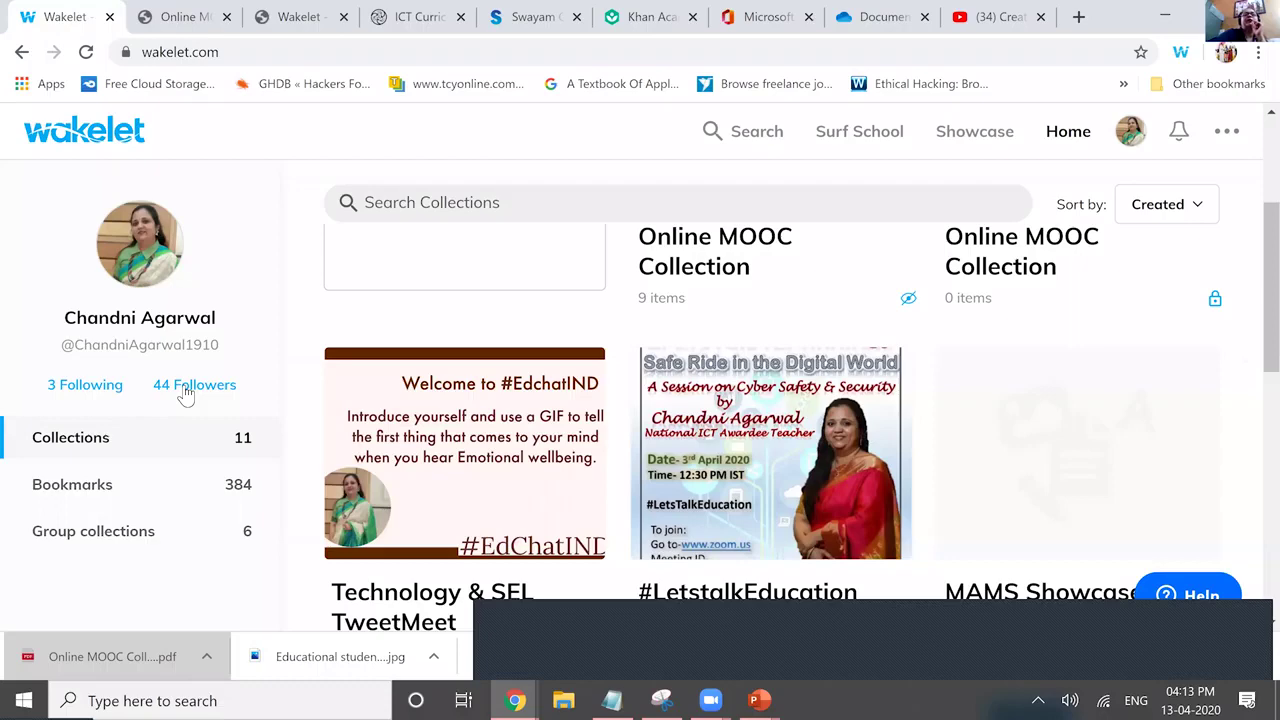
{"action": "scroll", "coordinate": [185, 395], "scroll_direction": "down", "scroll_amount": 6}
{"action": "scroll", "coordinate": [185, 395], "scroll_direction": "down", "scroll_amount": 1}
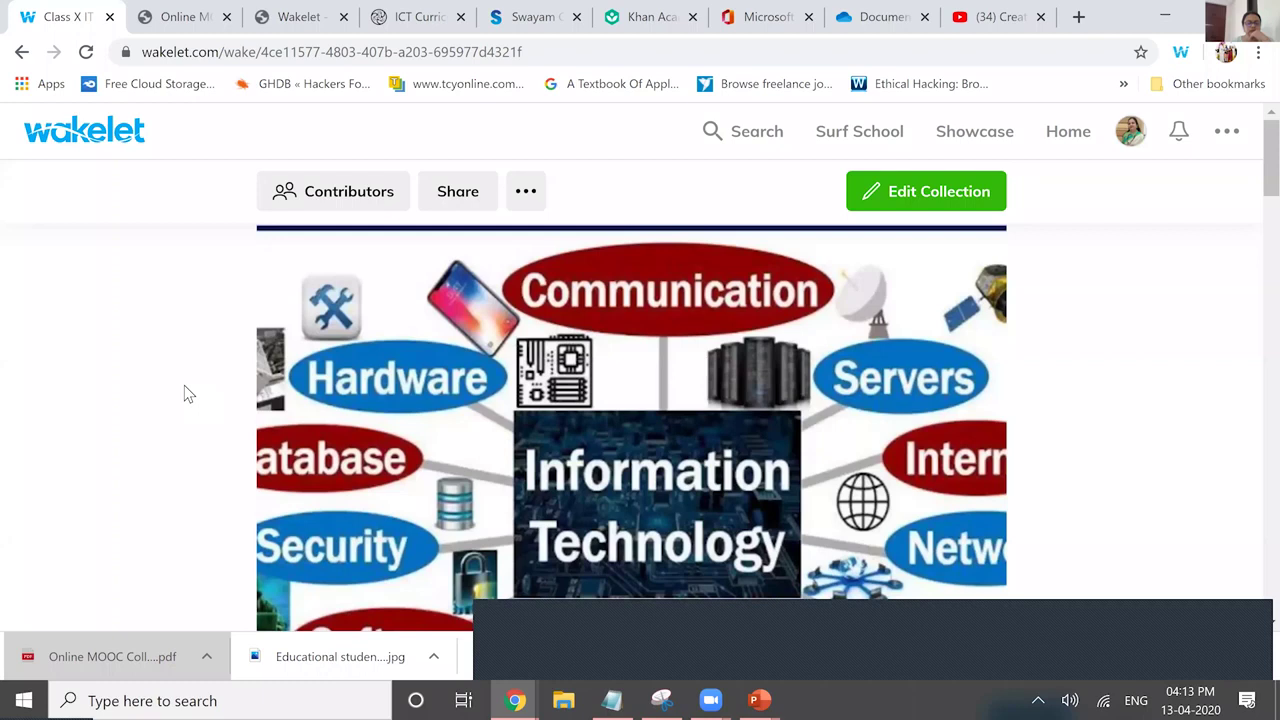
{"action": "scroll", "coordinate": [185, 395], "scroll_direction": "down", "scroll_amount": 3}
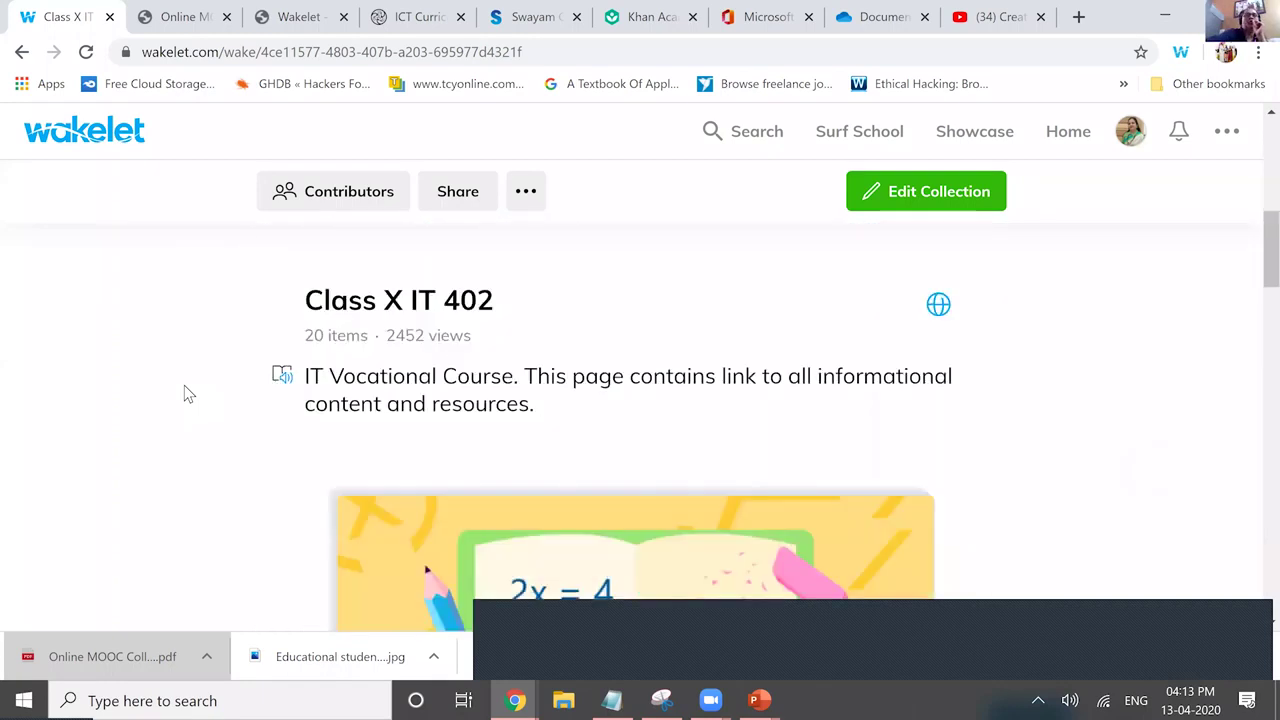
{"action": "scroll", "coordinate": [184, 393], "scroll_direction": "down", "scroll_amount": 1}
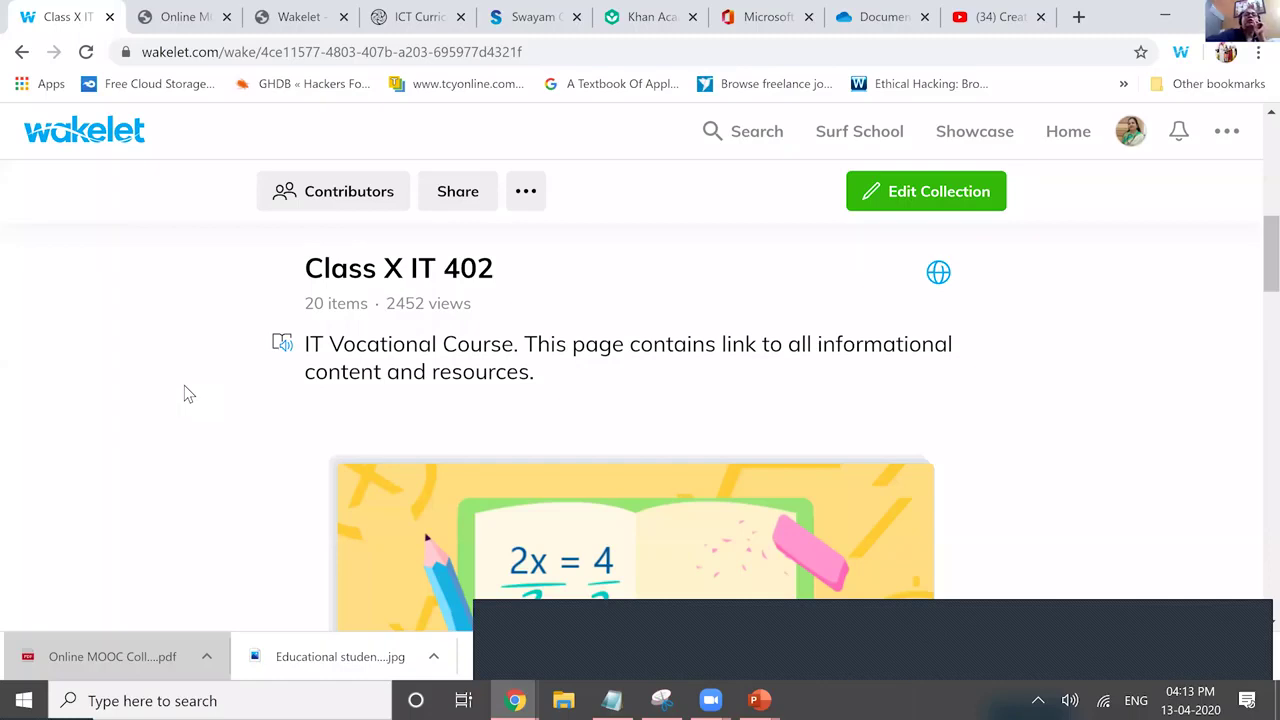
{"action": "scroll", "coordinate": [184, 386], "scroll_direction": "down", "scroll_amount": 5}
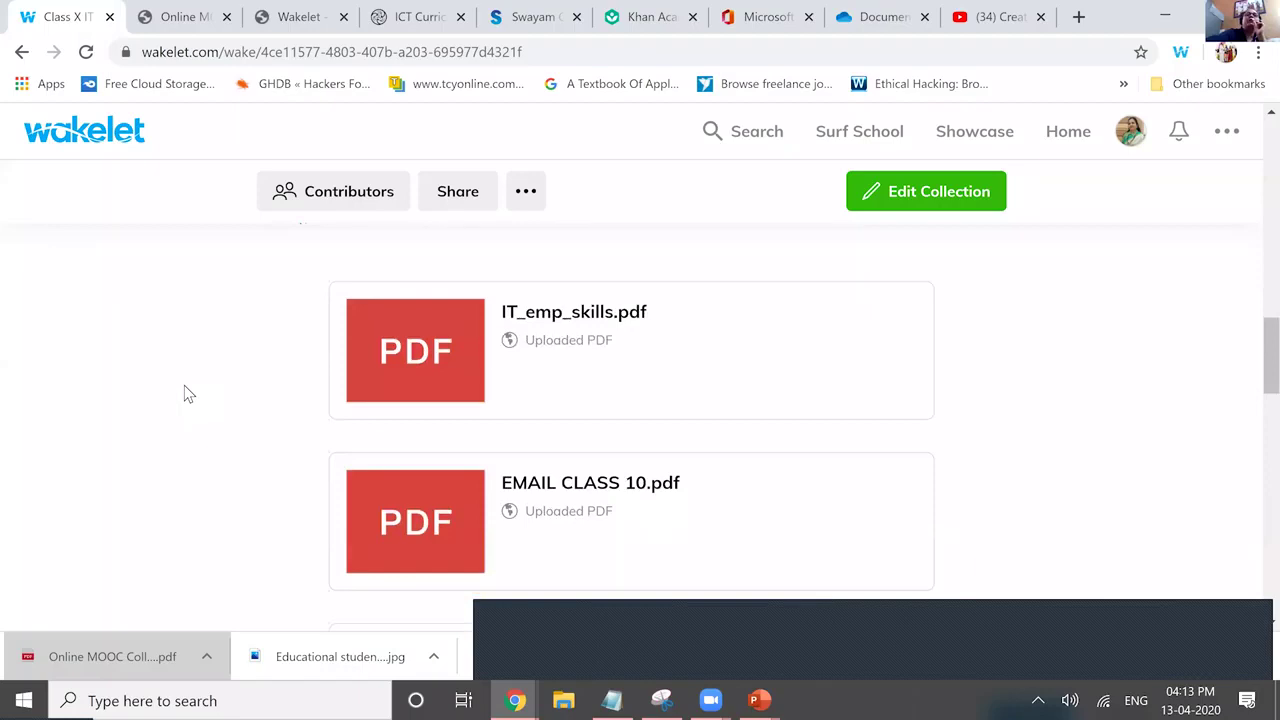
{"action": "scroll", "coordinate": [184, 394], "scroll_direction": "down", "scroll_amount": 2}
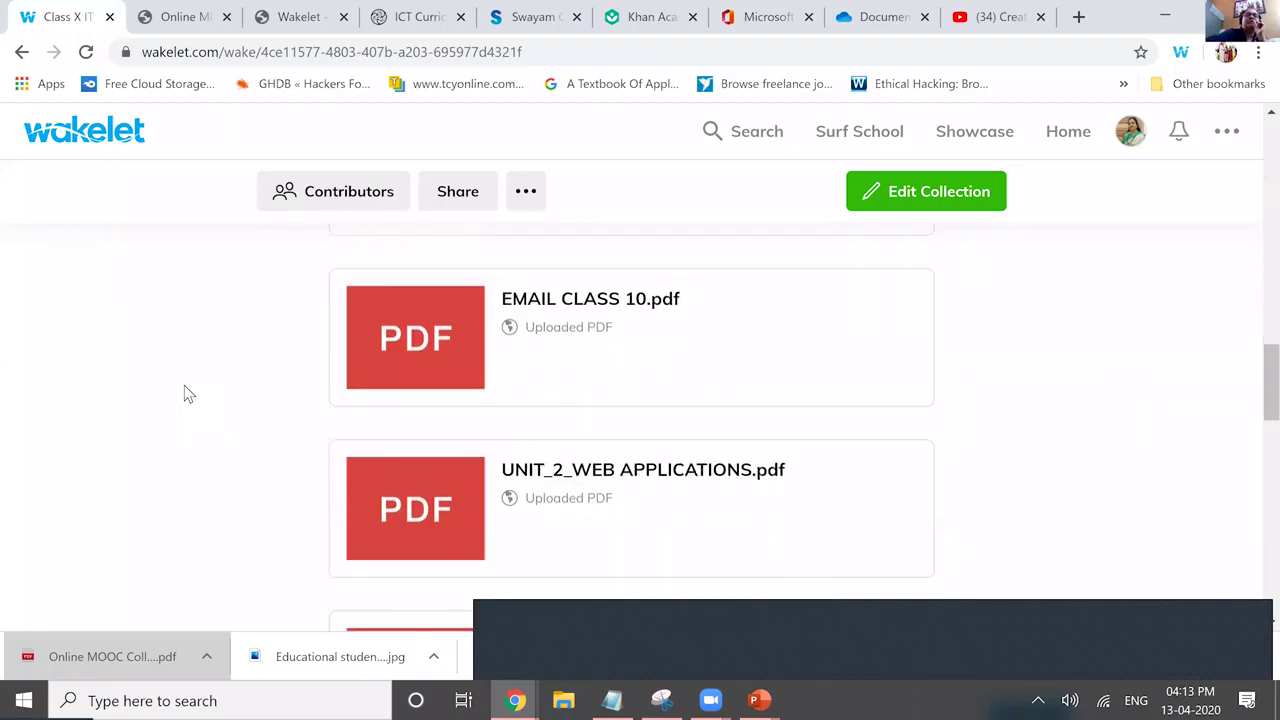
{"action": "scroll", "coordinate": [184, 393], "scroll_direction": "down", "scroll_amount": 3}
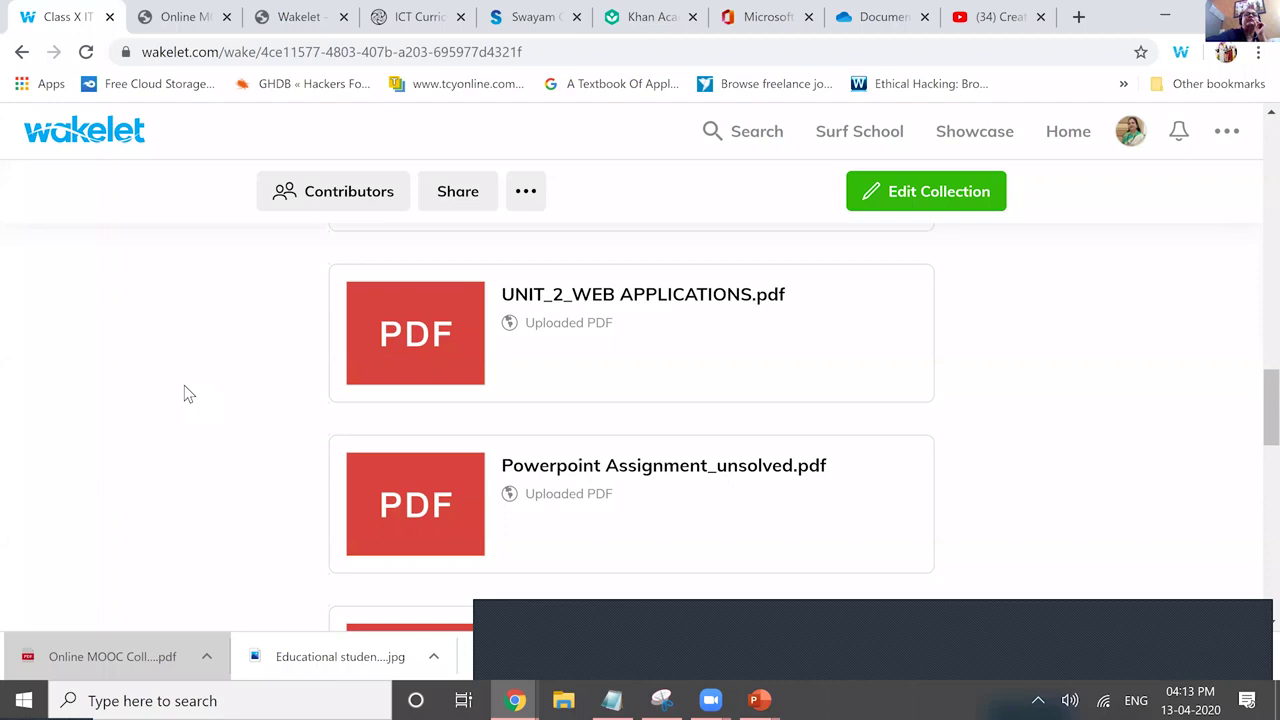
{"action": "scroll", "coordinate": [184, 394], "scroll_direction": "down", "scroll_amount": 6}
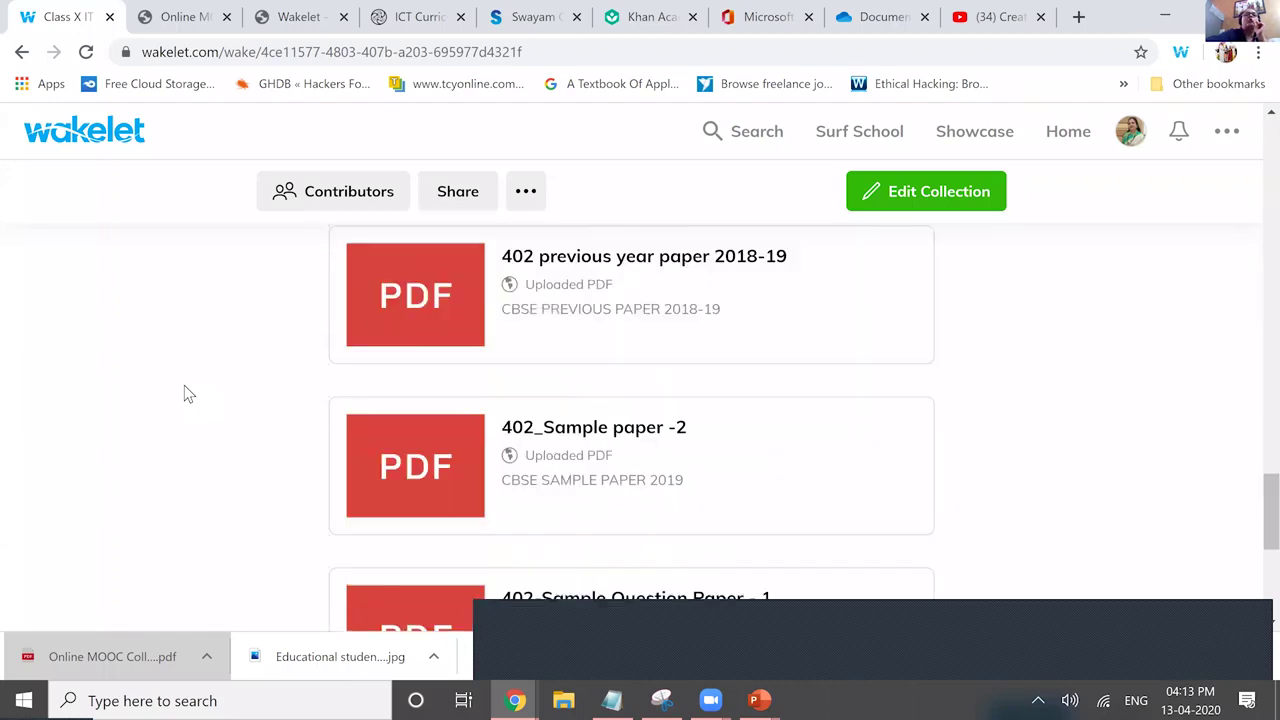
{"action": "scroll", "coordinate": [184, 393], "scroll_direction": "down", "scroll_amount": 10}
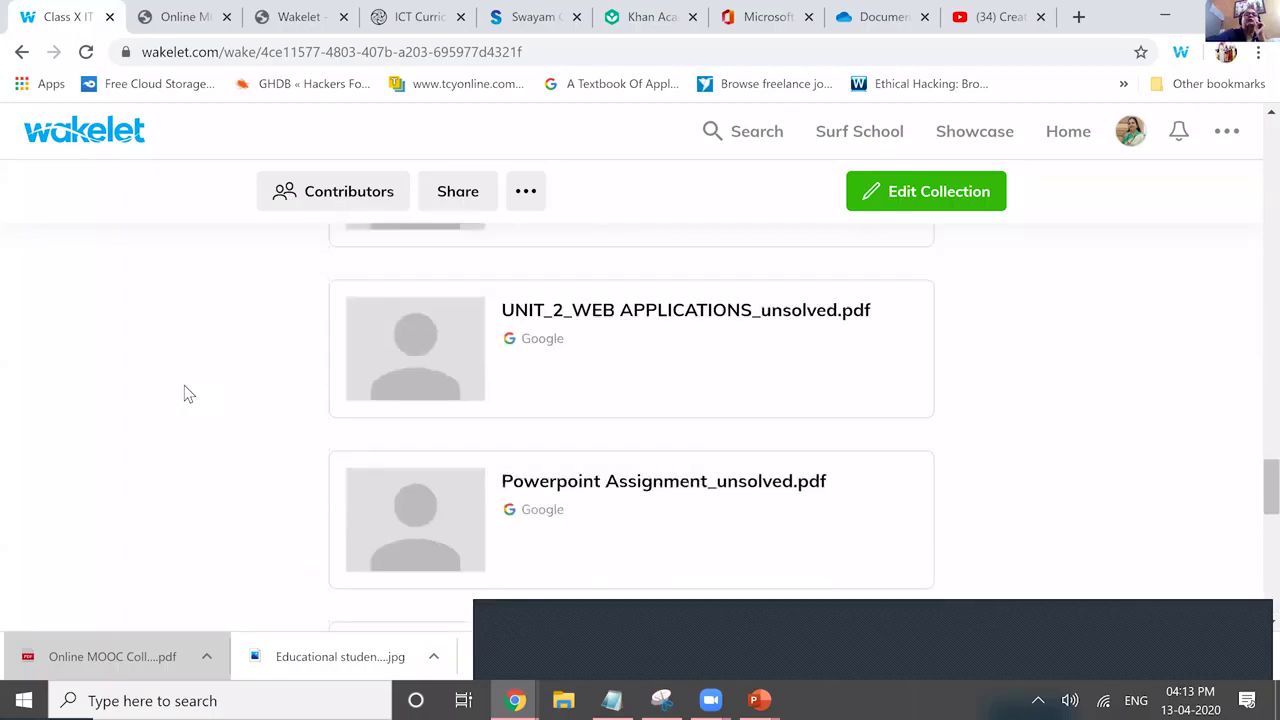
{"action": "scroll", "coordinate": [184, 393], "scroll_direction": "down", "scroll_amount": 1}
{"action": "scroll", "coordinate": [184, 394], "scroll_direction": "down", "scroll_amount": 6}
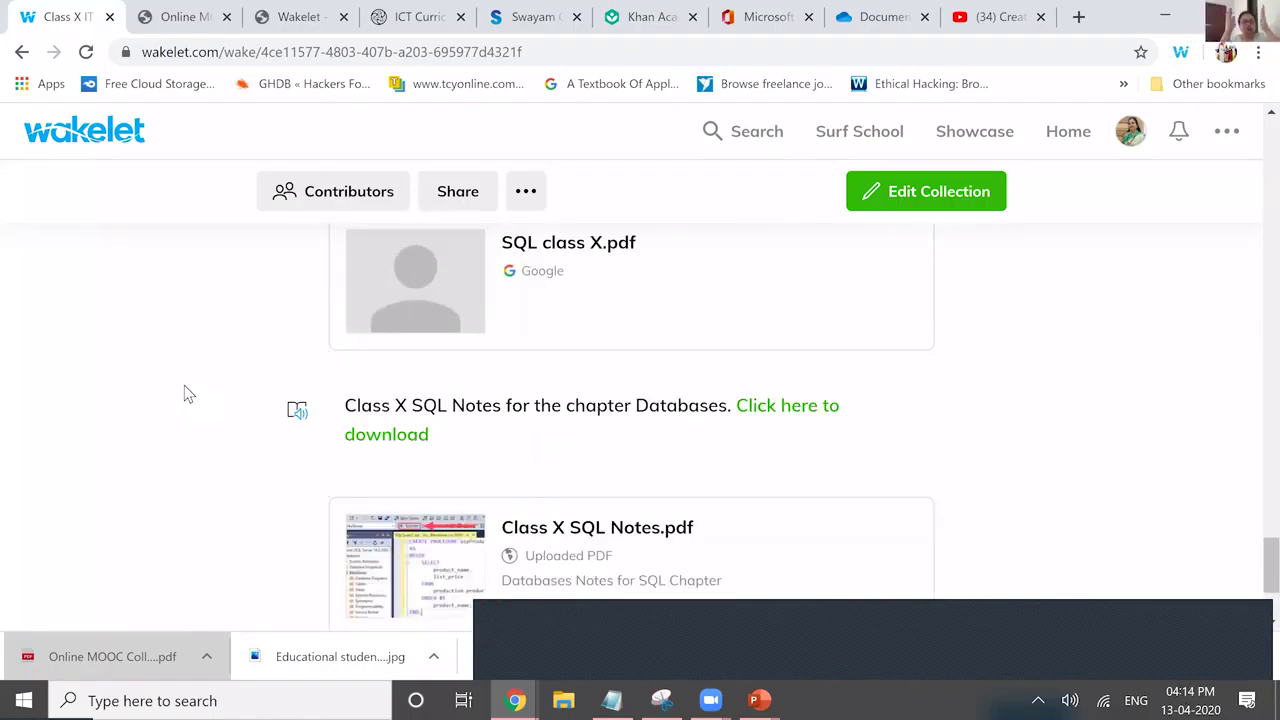
{"action": "scroll", "coordinate": [184, 393], "scroll_direction": "up", "scroll_amount": 10}
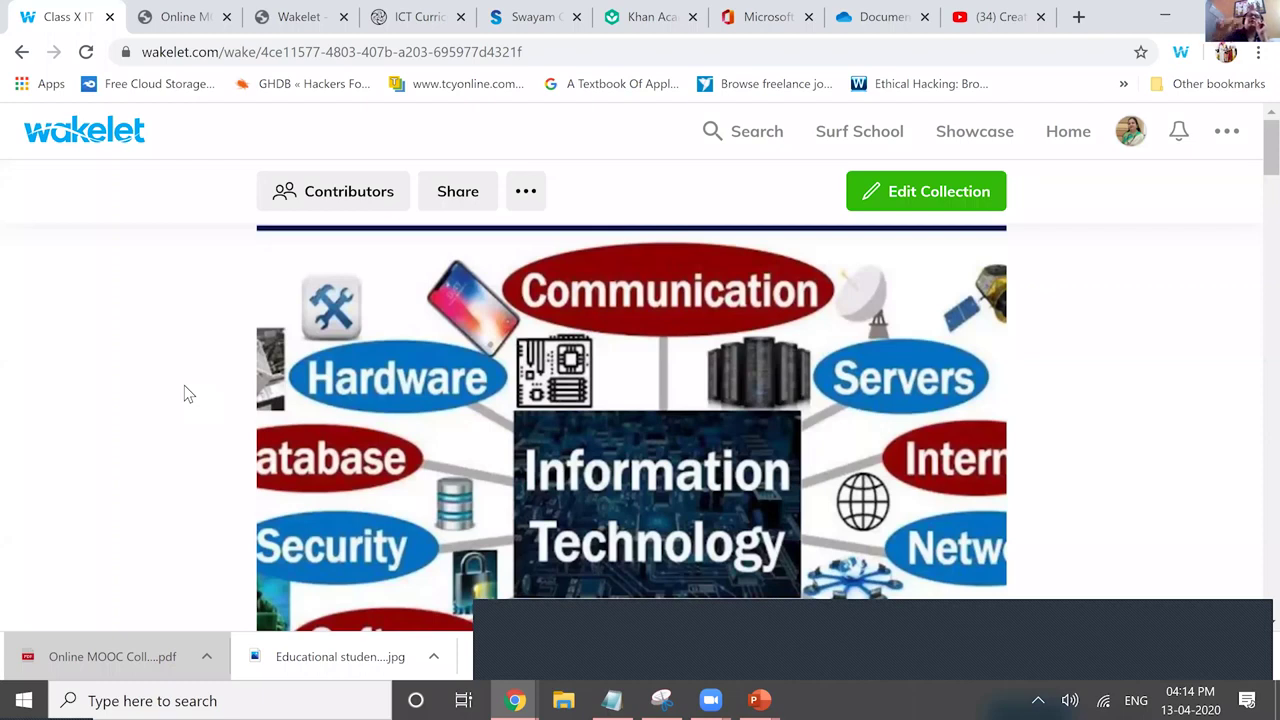
{"action": "scroll", "coordinate": [184, 387], "scroll_direction": "down", "scroll_amount": 5}
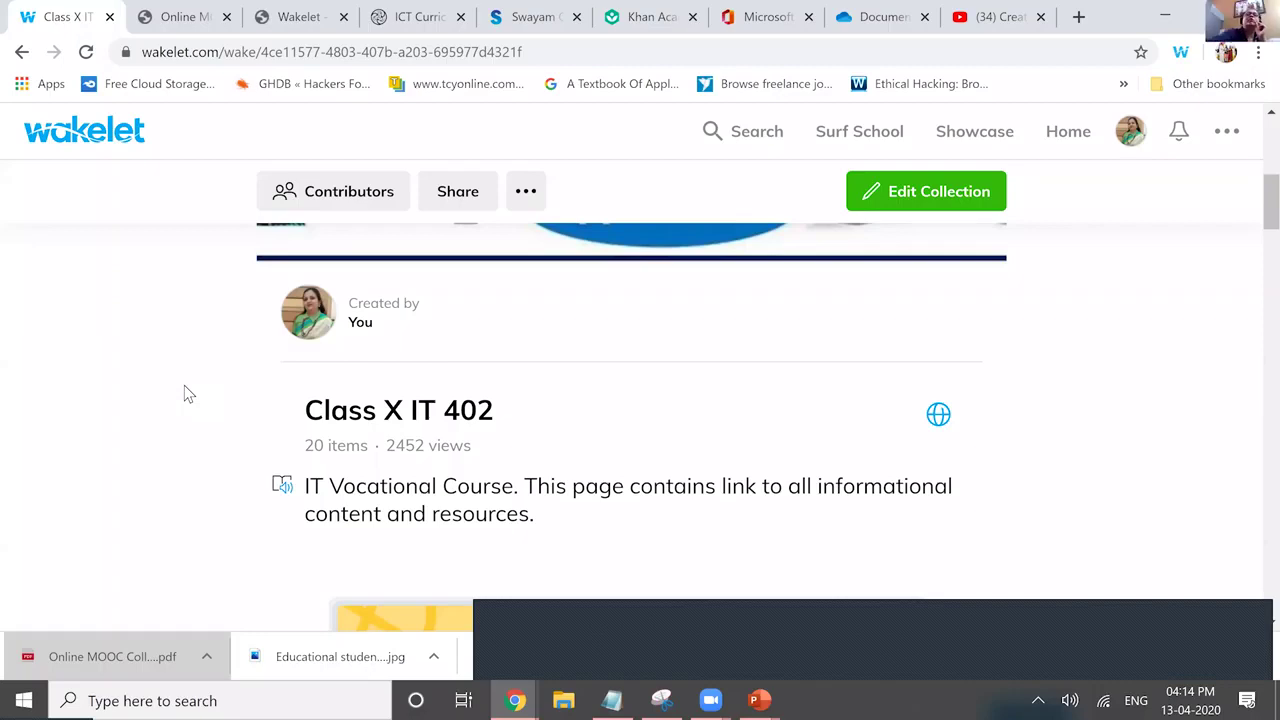
{"action": "scroll", "coordinate": [184, 393], "scroll_direction": "down", "scroll_amount": 2}
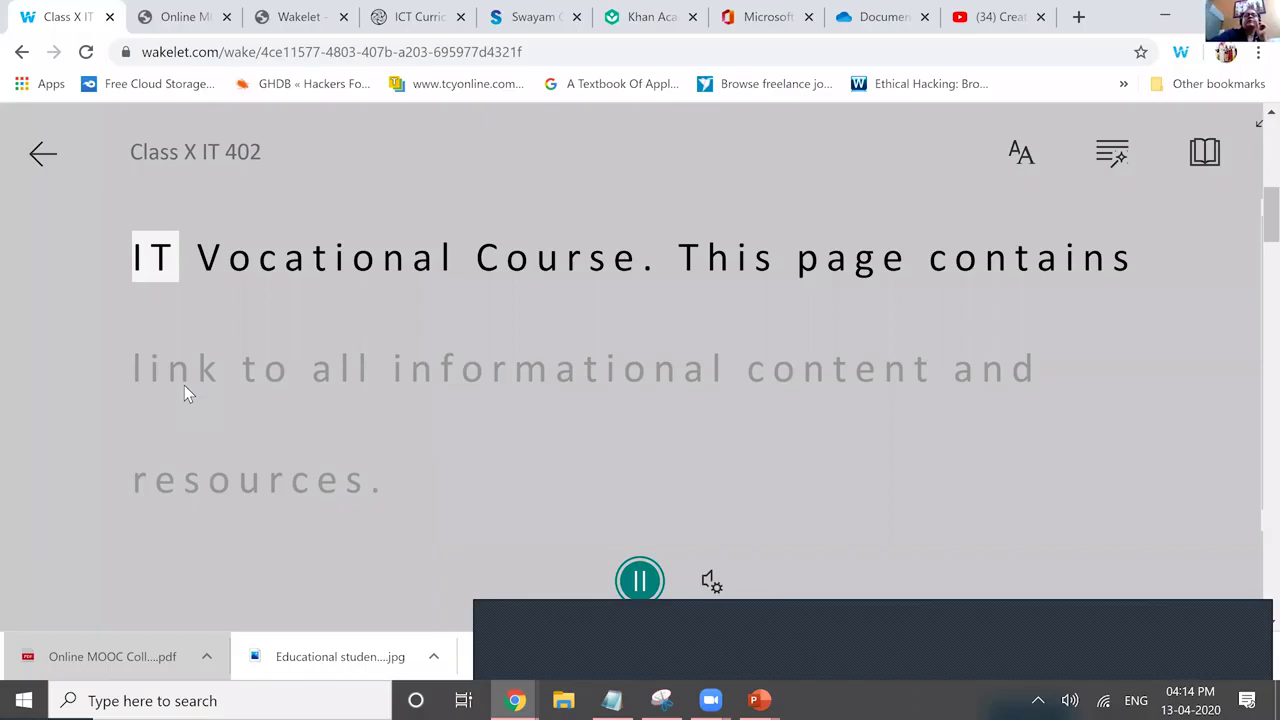
Pause the description read-aloud, close the Immersive Reader, and reopen it.
{"action": "key", "text": "space"}
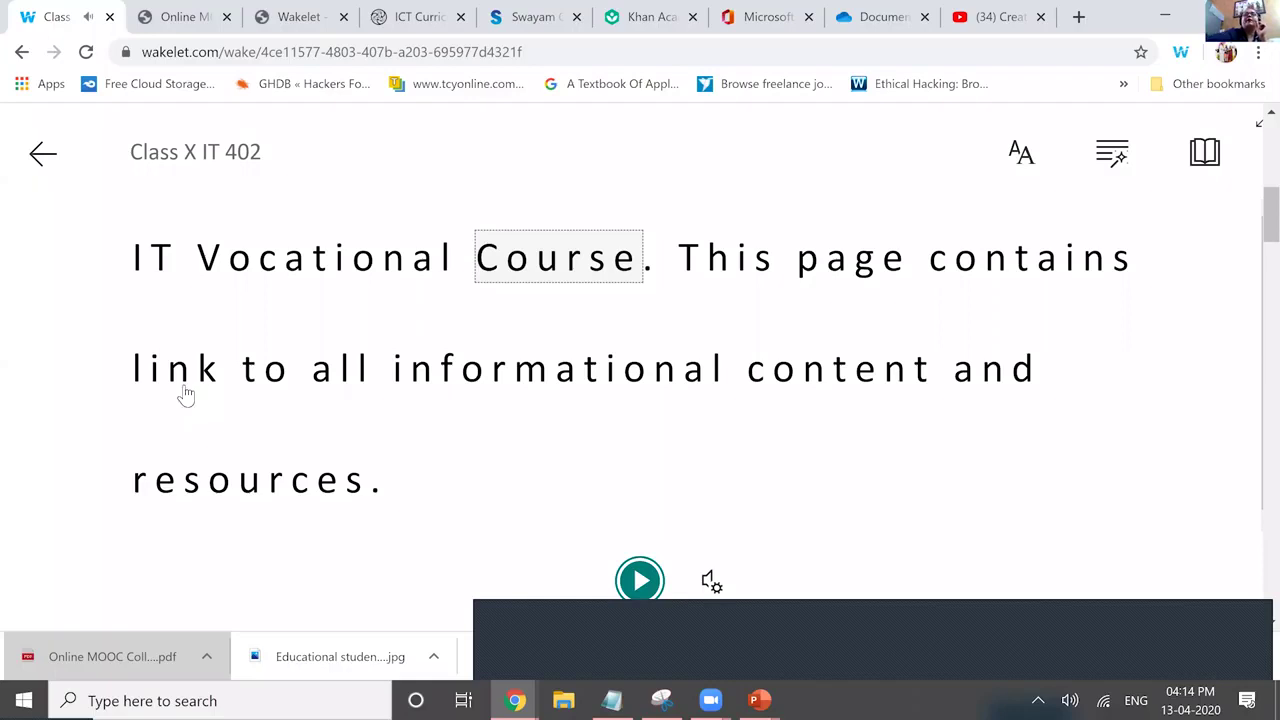
{"action": "key", "text": "Escape"}
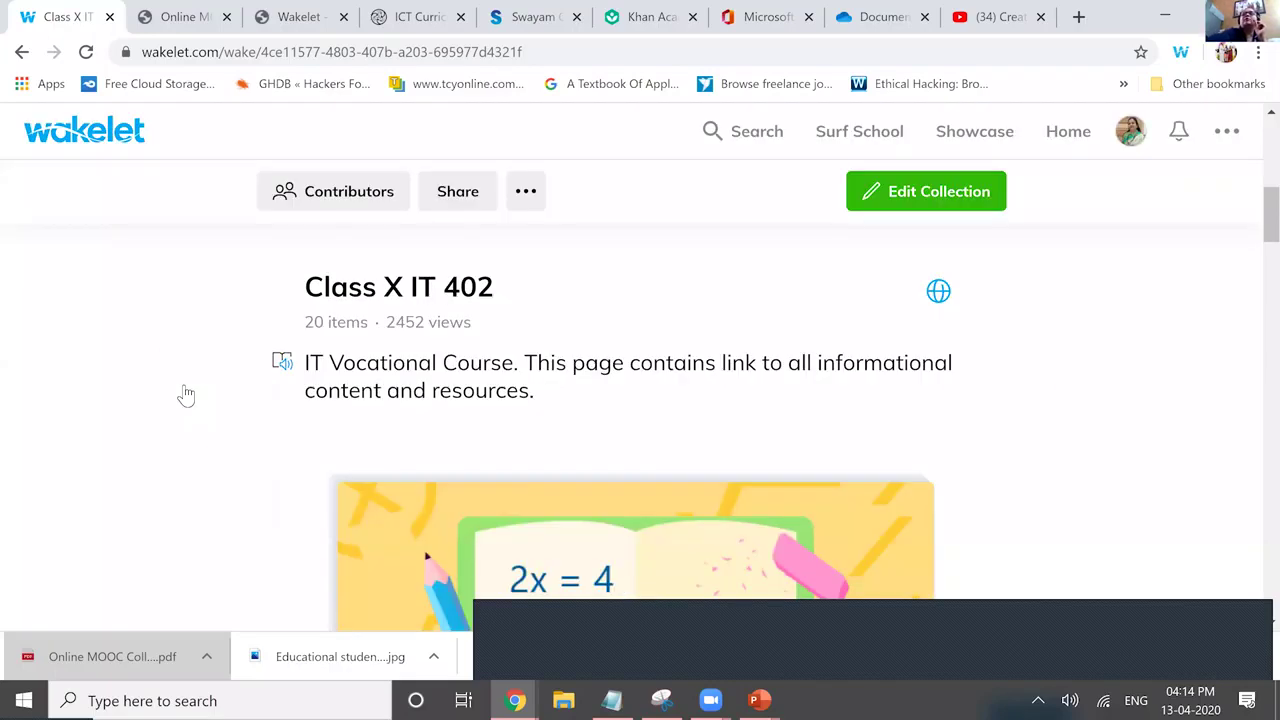
{"action": "left_click", "coordinate": [186, 395]}
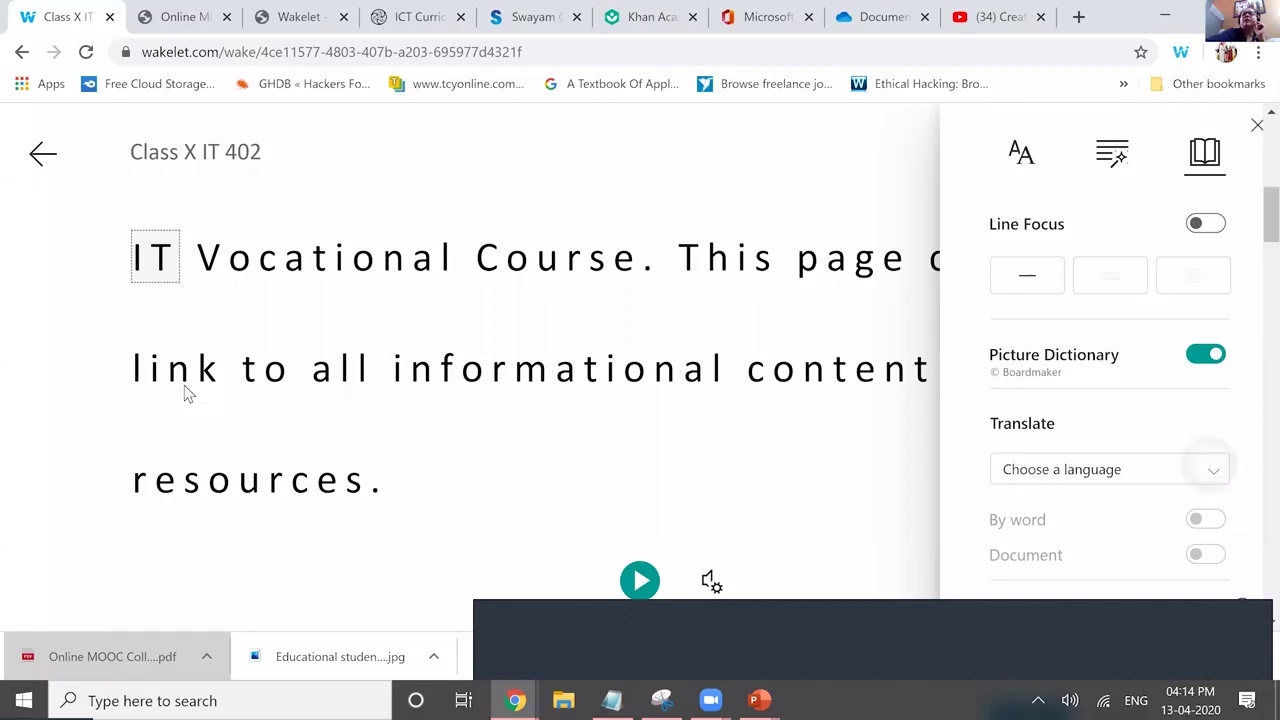
Choose Hindi as the Immersive Reader translation language.
{"action": "key", "text": "Return"}
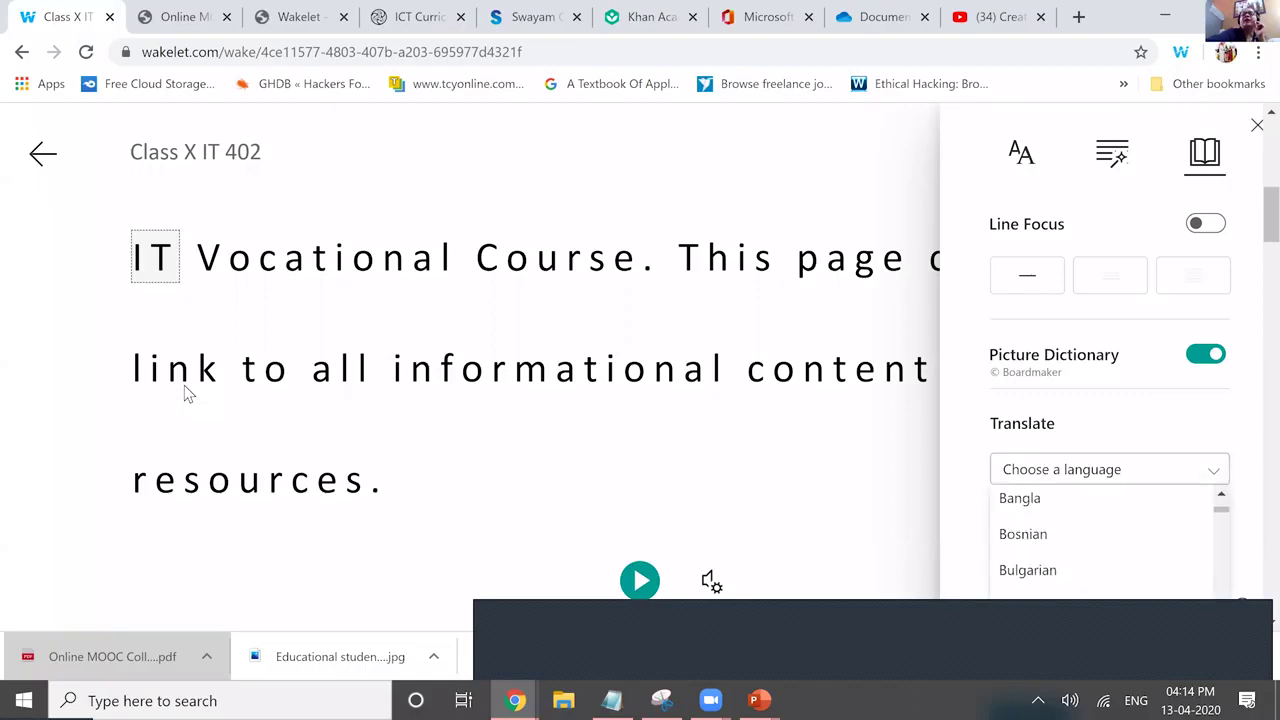
{"action": "key", "text": "e"}
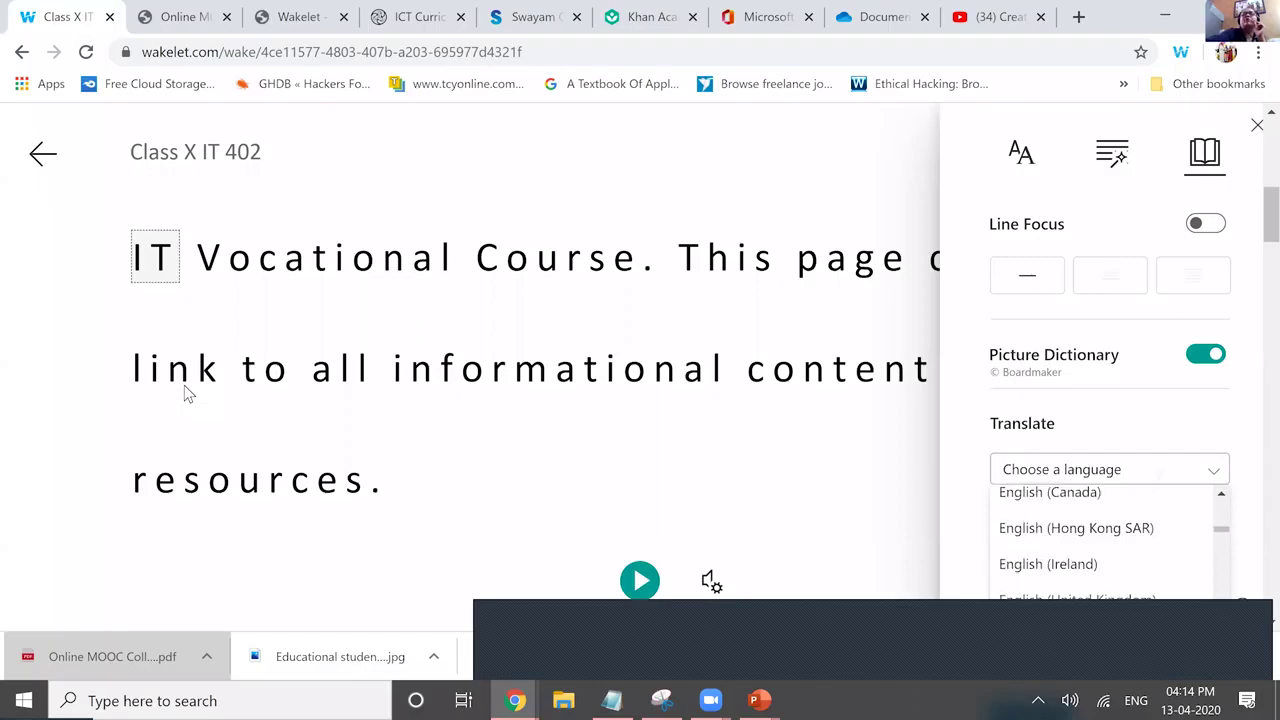
{"action": "key", "text": "g"}
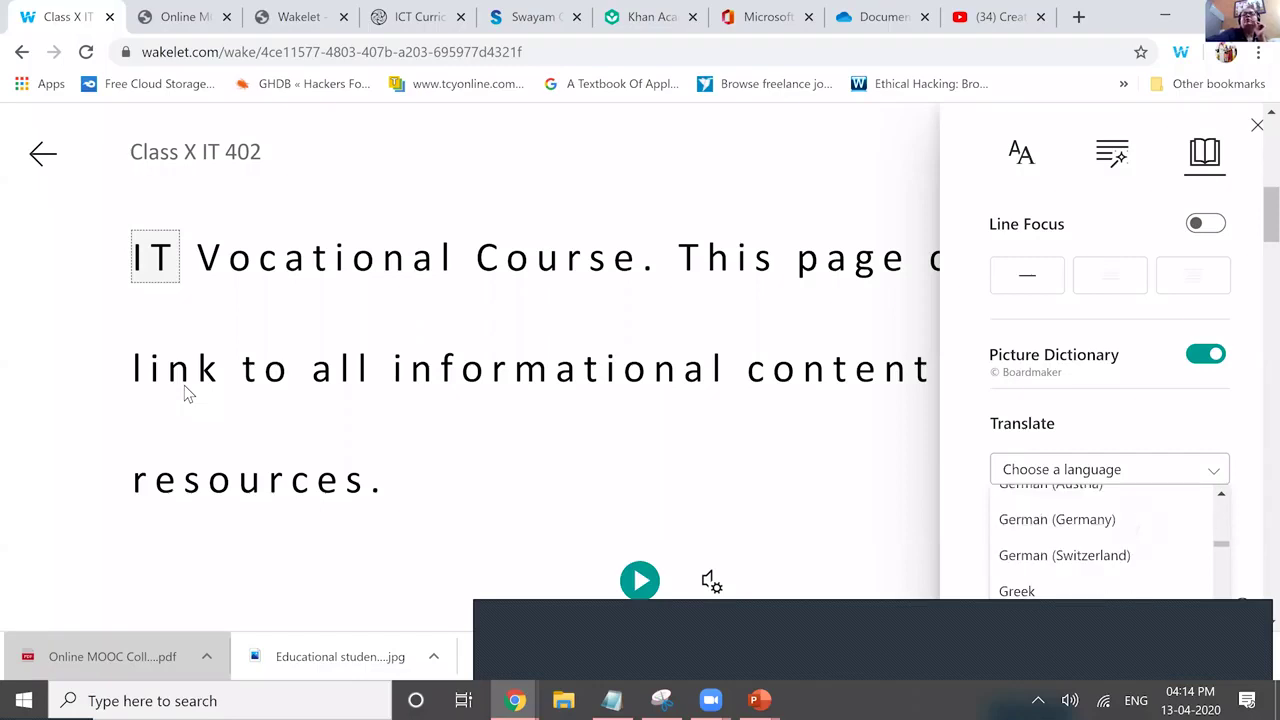
{"action": "key", "text": "h"}
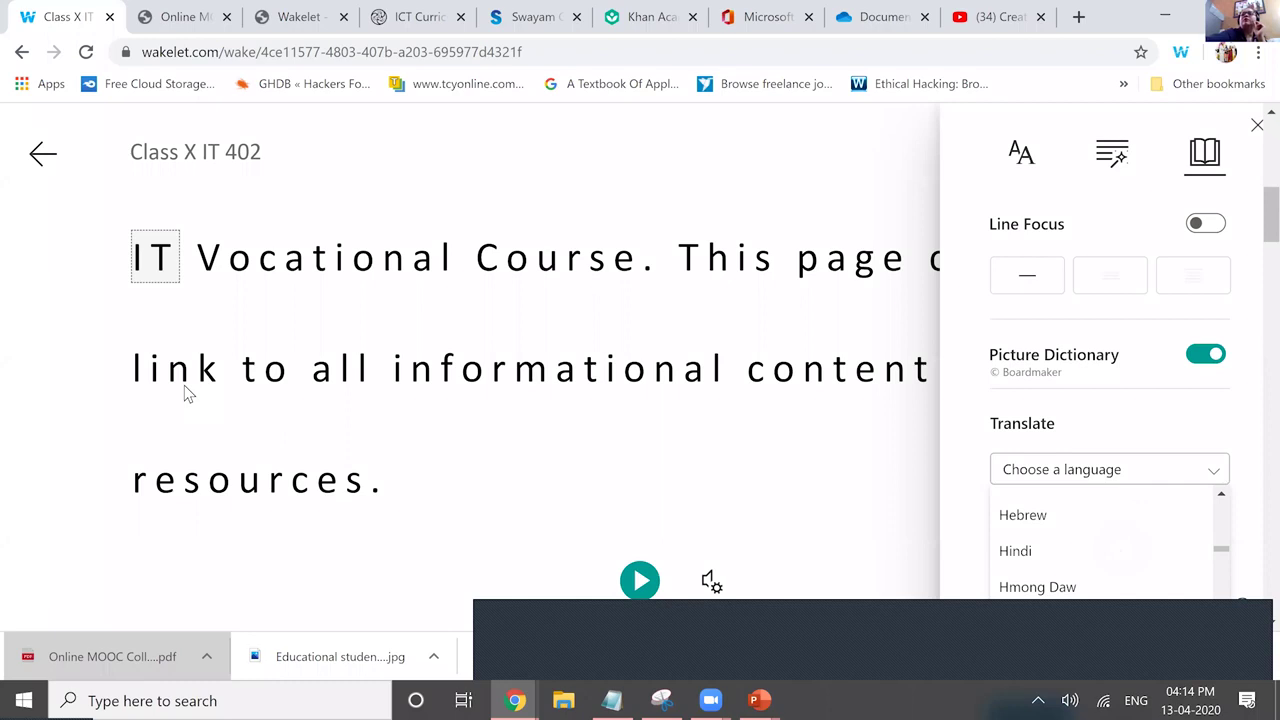
{"action": "key", "text": "Down"}
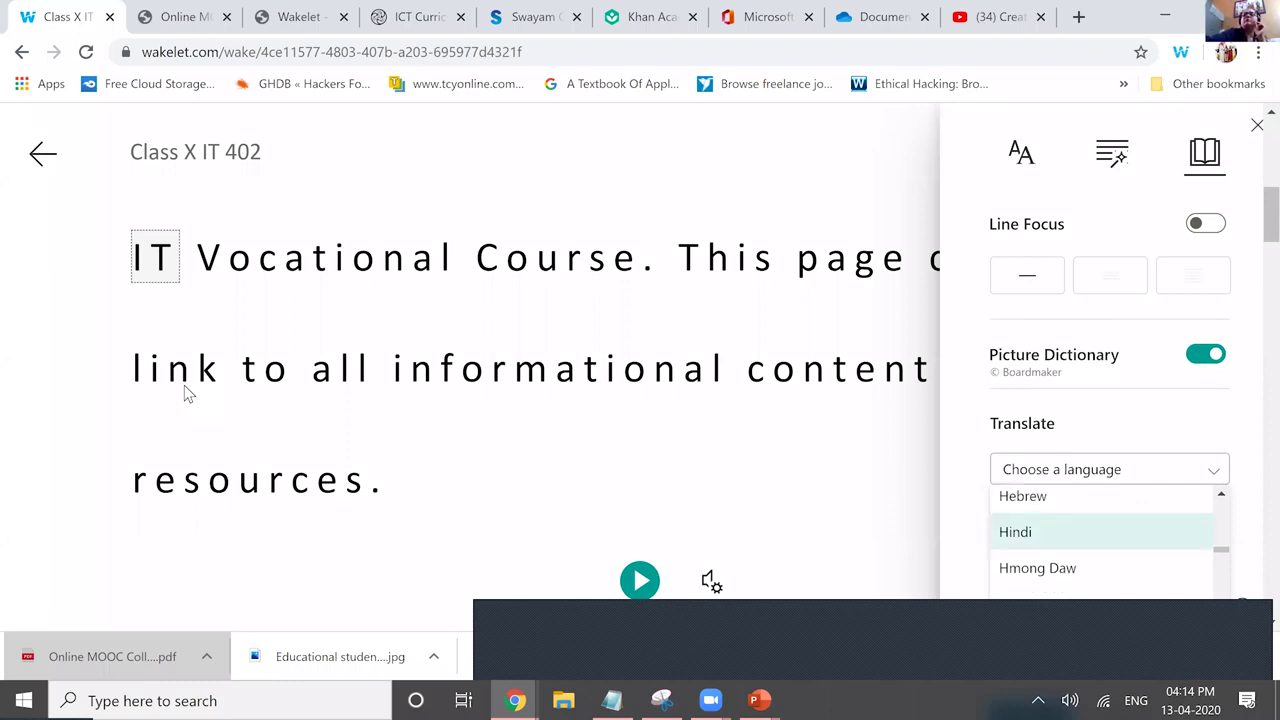
{"action": "key", "text": "Return"}
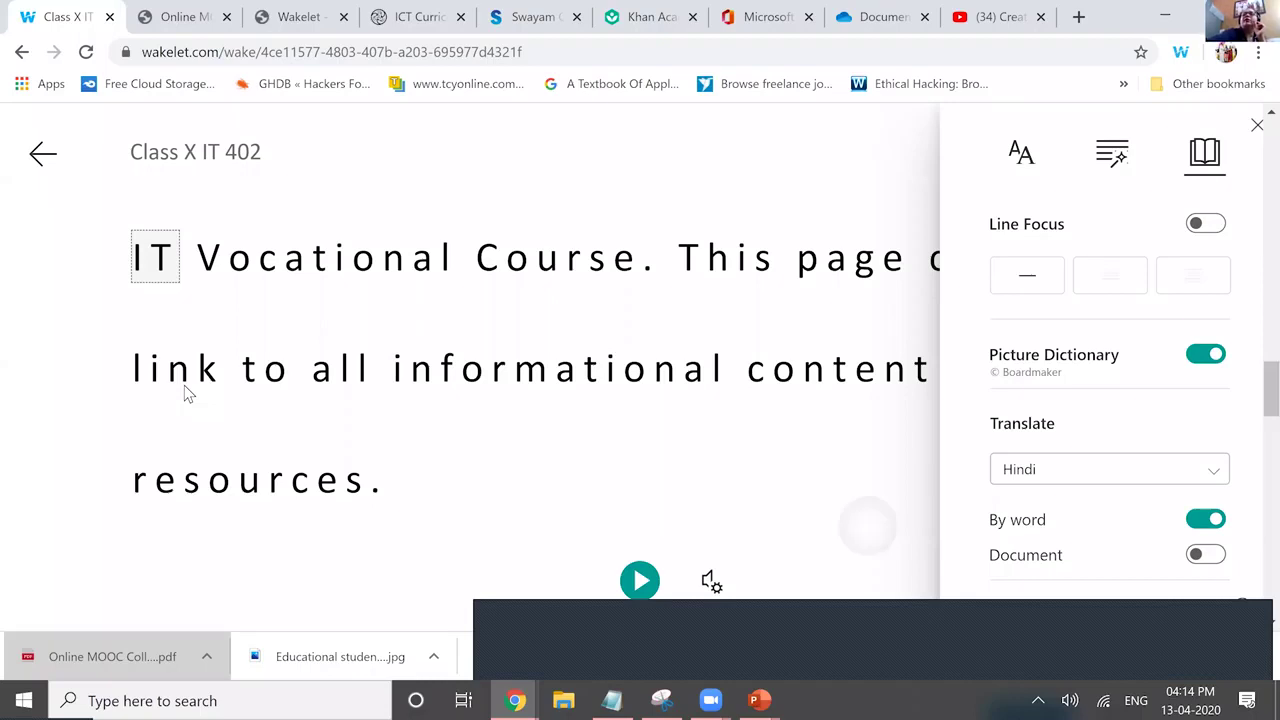
Close the reading preferences and start reading the Hindi text aloud.
{"action": "key", "text": "Escape"}
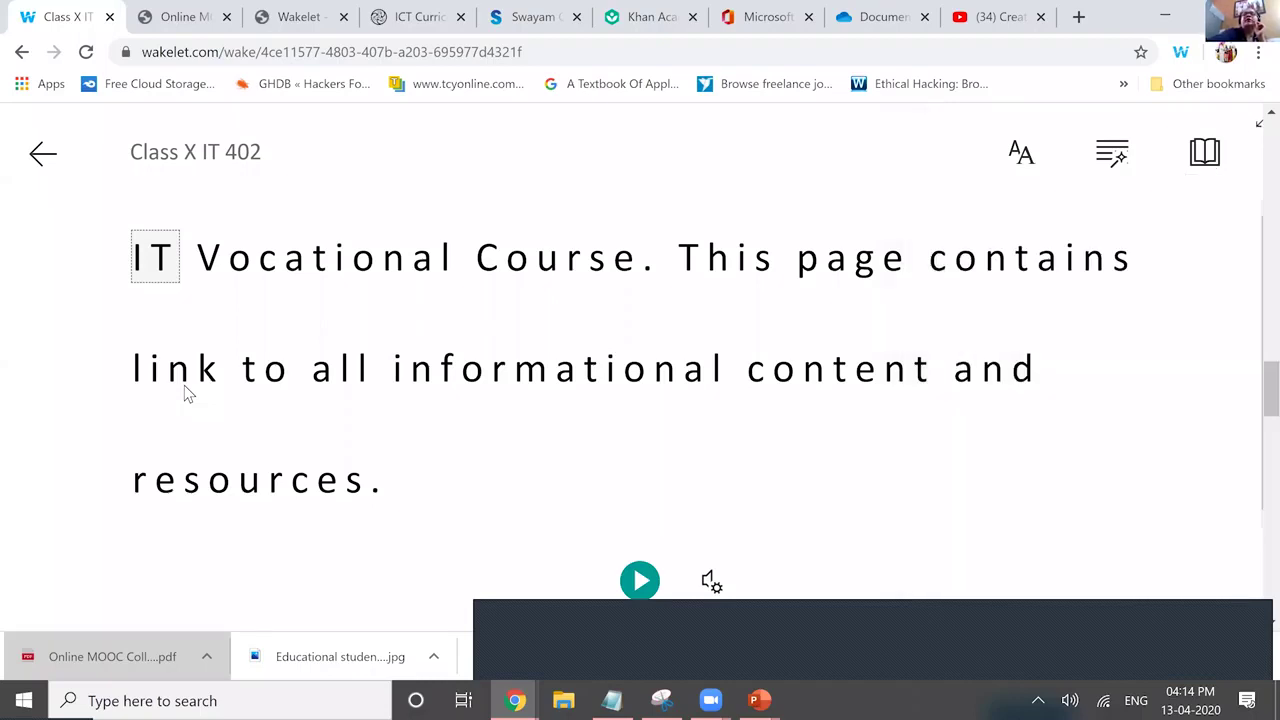
{"action": "key", "text": "Return"}
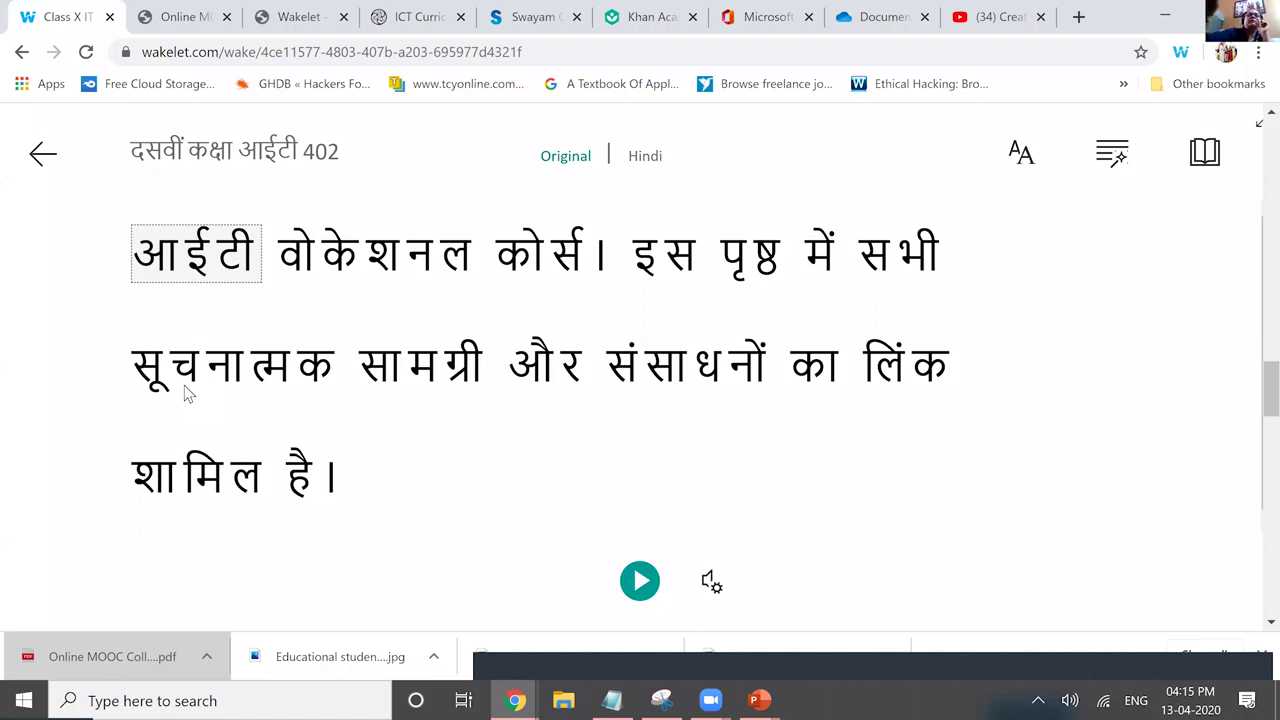
{"action": "key", "text": "space"}
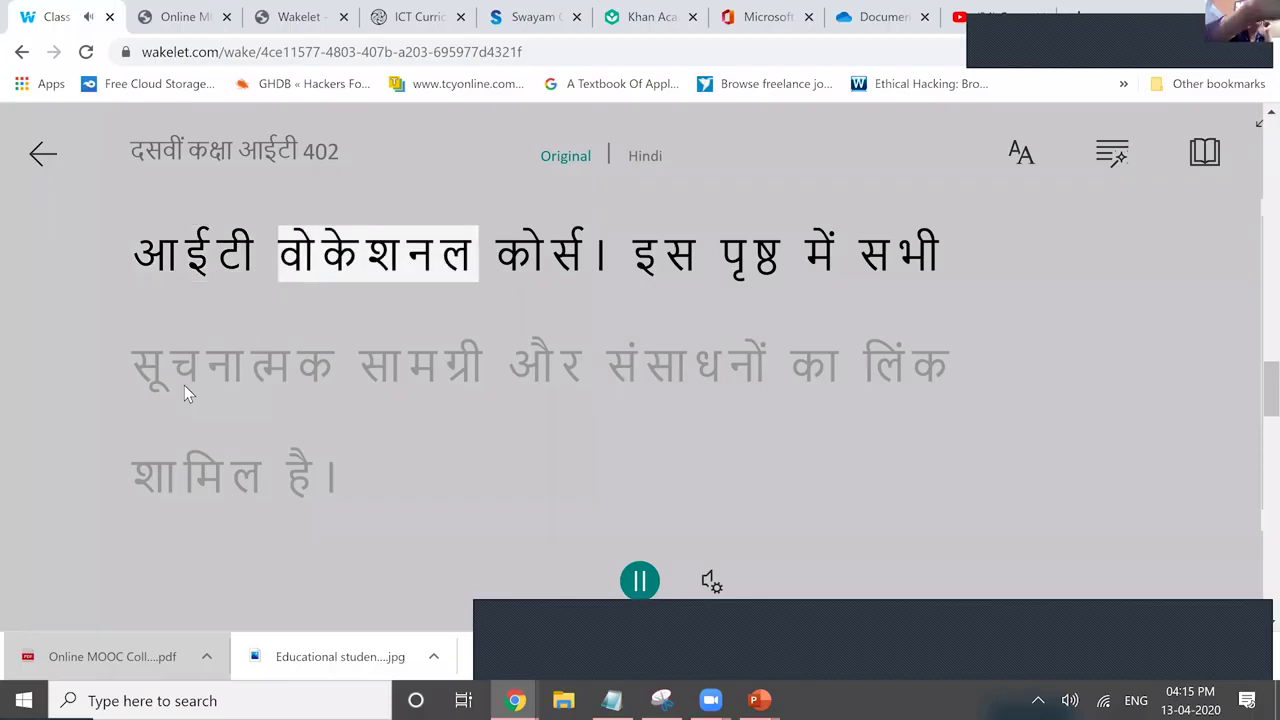
Pause the Hindi read-aloud and exit the Immersive Reader to the Class X IT 402 page.
{"action": "key", "text": "space"}
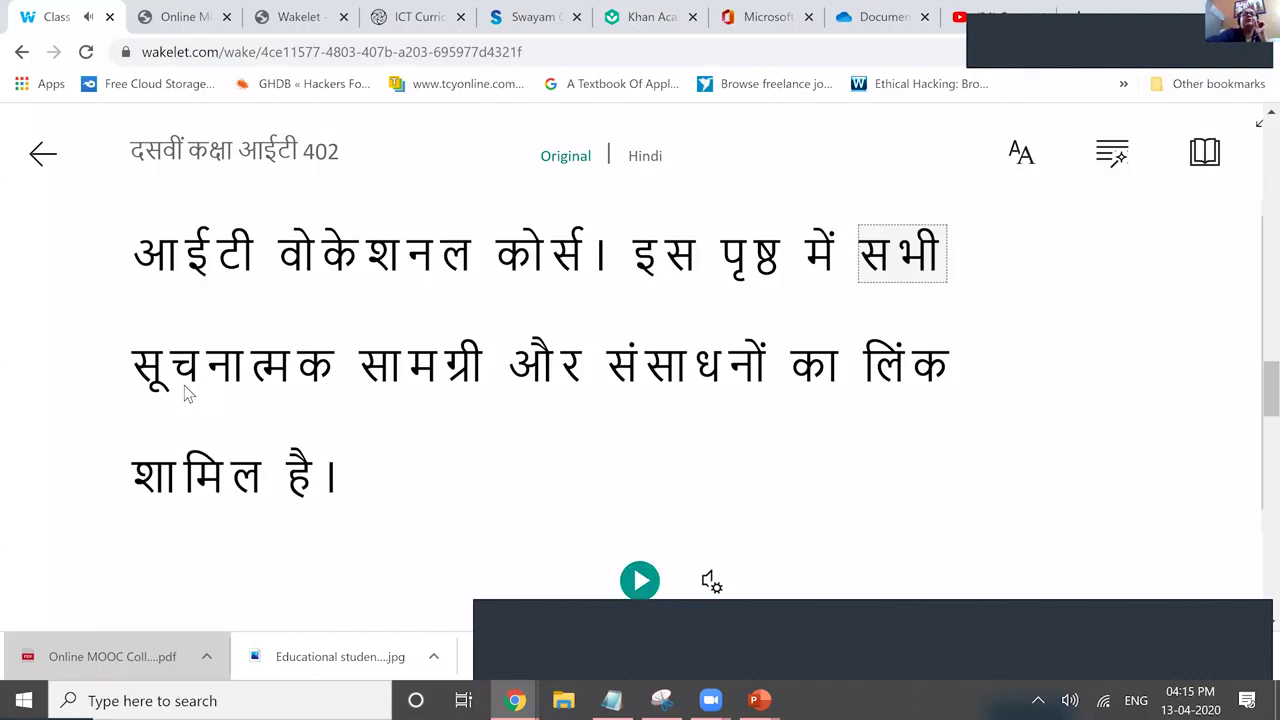
{"action": "key", "text": "Escape"}
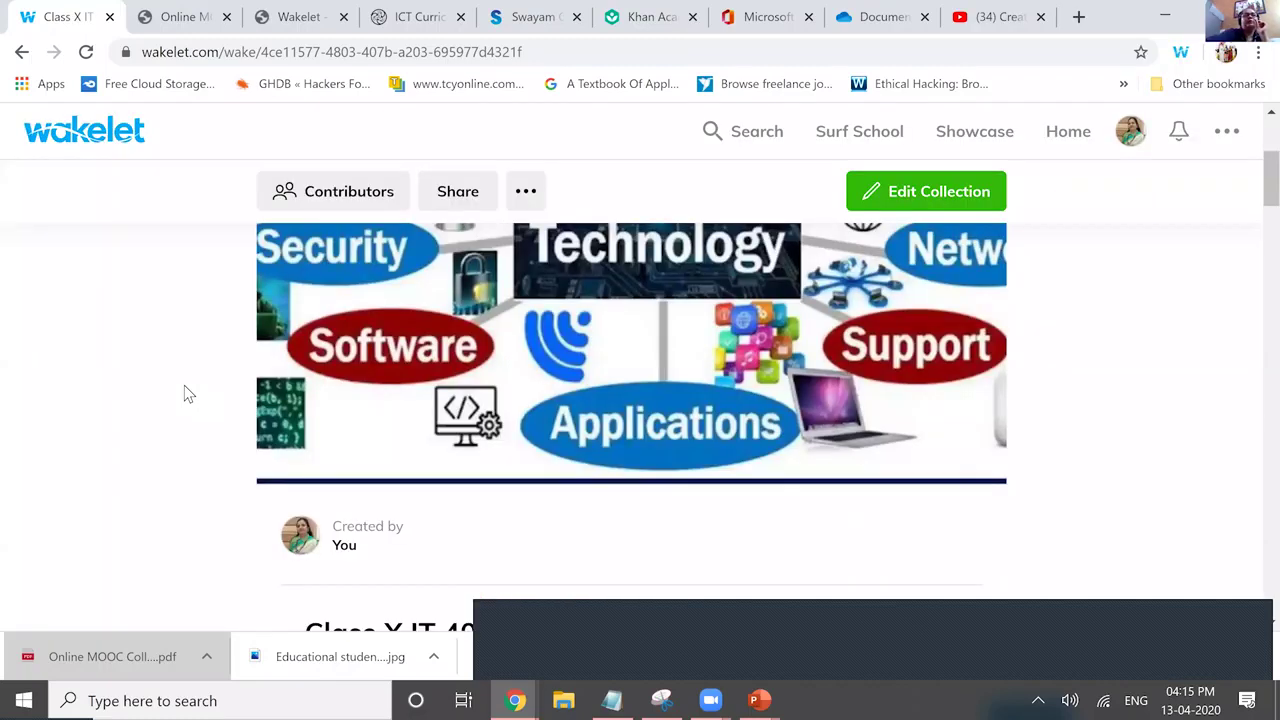
Scroll down through the Class X IT 402 PDF cards and back up.
{"action": "scroll", "coordinate": [185, 391], "scroll_direction": "down", "scroll_amount": 3}
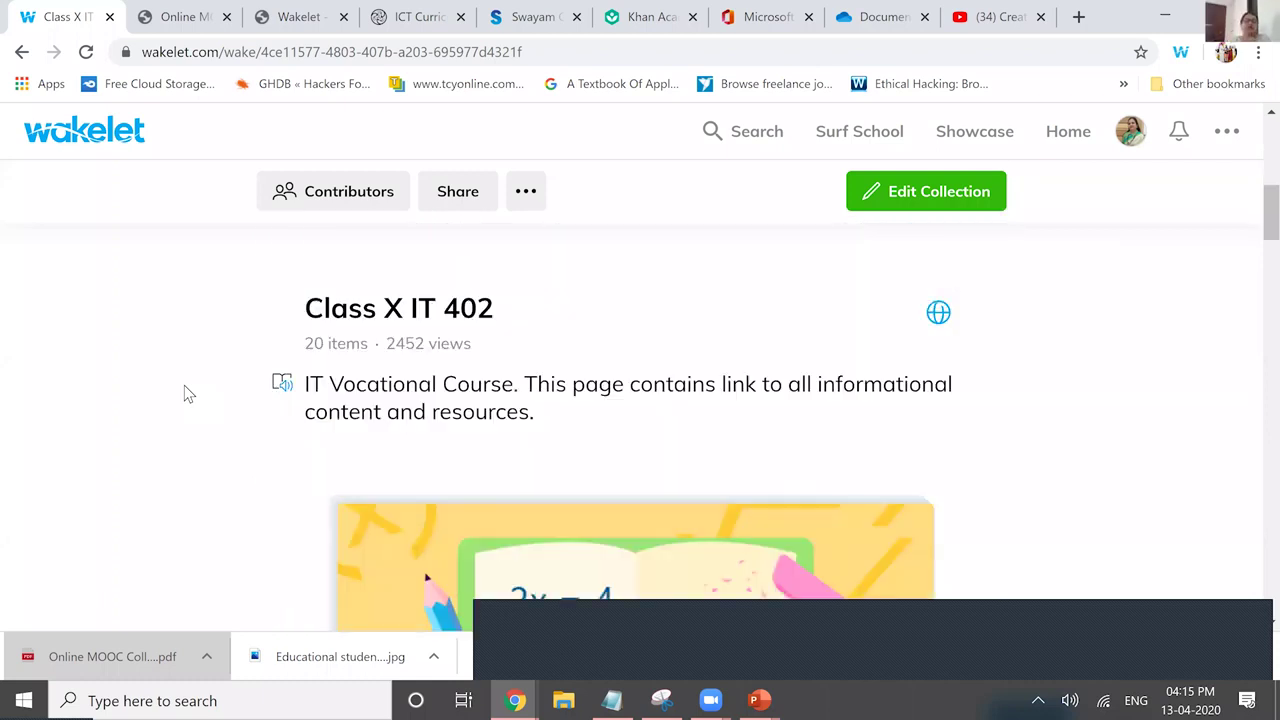
{"action": "scroll", "coordinate": [184, 392], "scroll_direction": "down", "scroll_amount": 4}
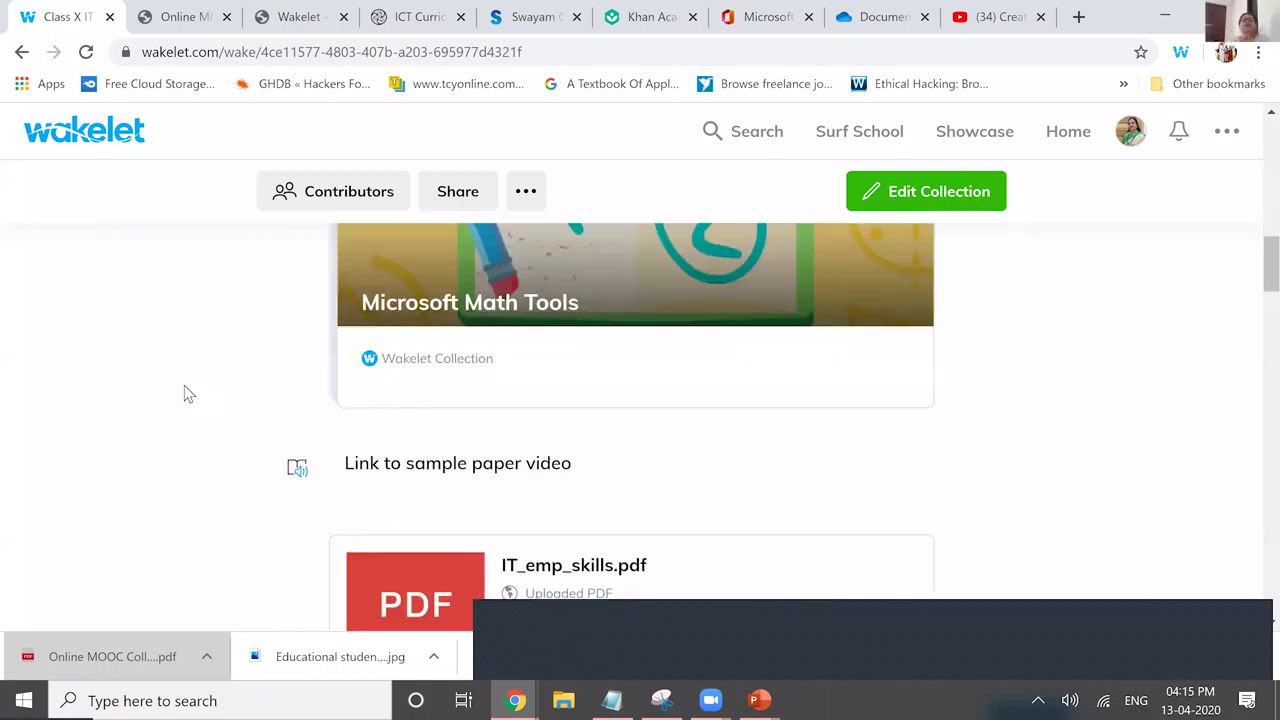
{"action": "scroll", "coordinate": [184, 393], "scroll_direction": "down", "scroll_amount": 3}
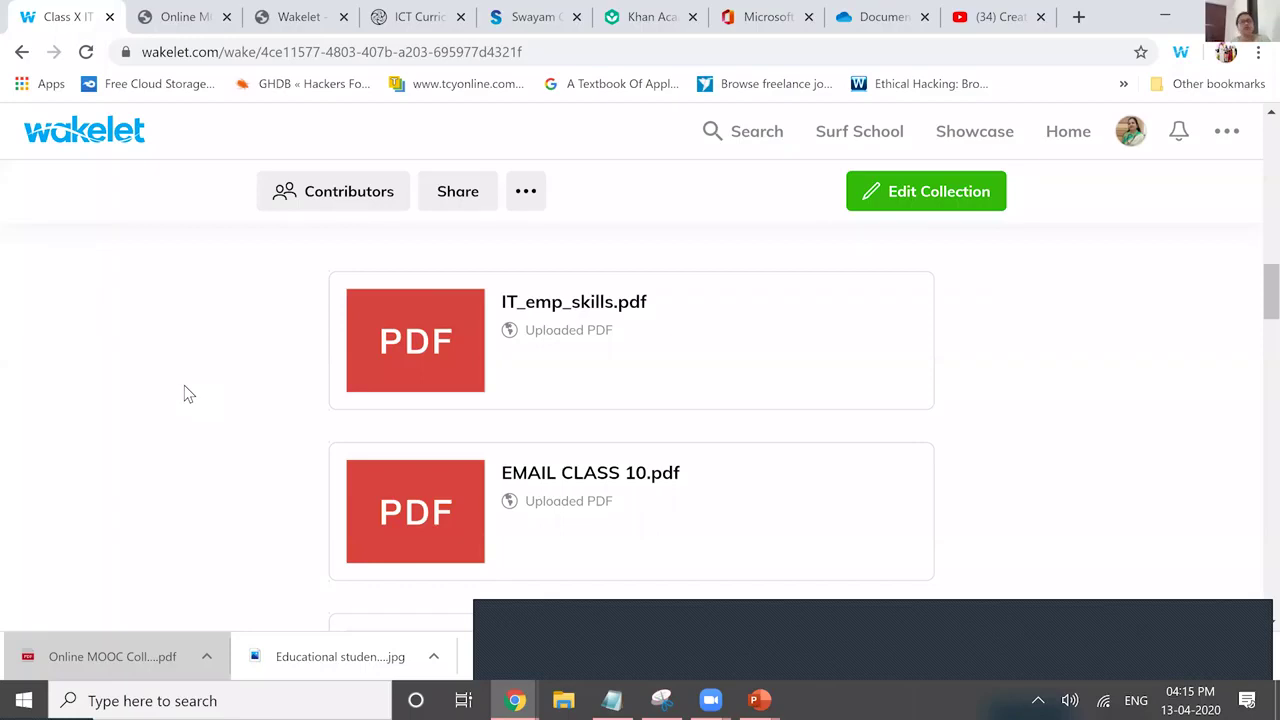
{"action": "scroll", "coordinate": [184, 393], "scroll_direction": "down", "scroll_amount": 2}
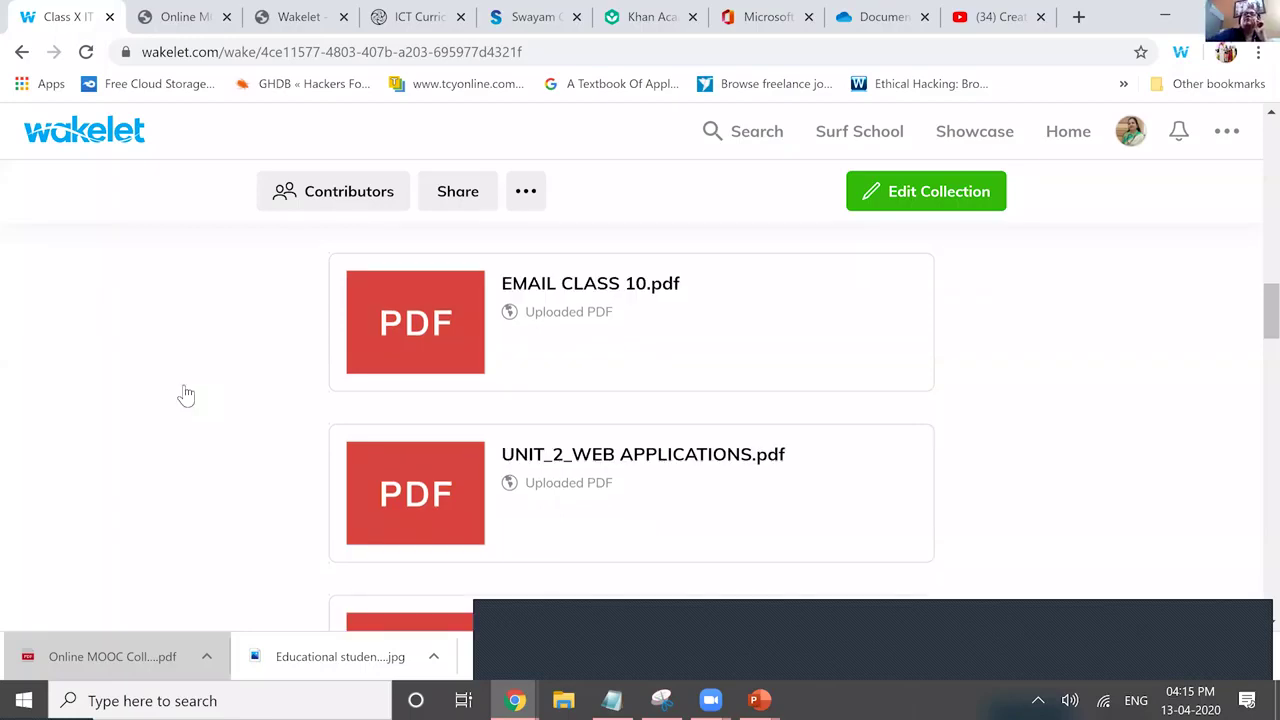
{"action": "scroll", "coordinate": [186, 395], "scroll_direction": "up", "scroll_amount": 10}
{"action": "scroll", "coordinate": [186, 395], "scroll_direction": "up", "scroll_amount": 4}
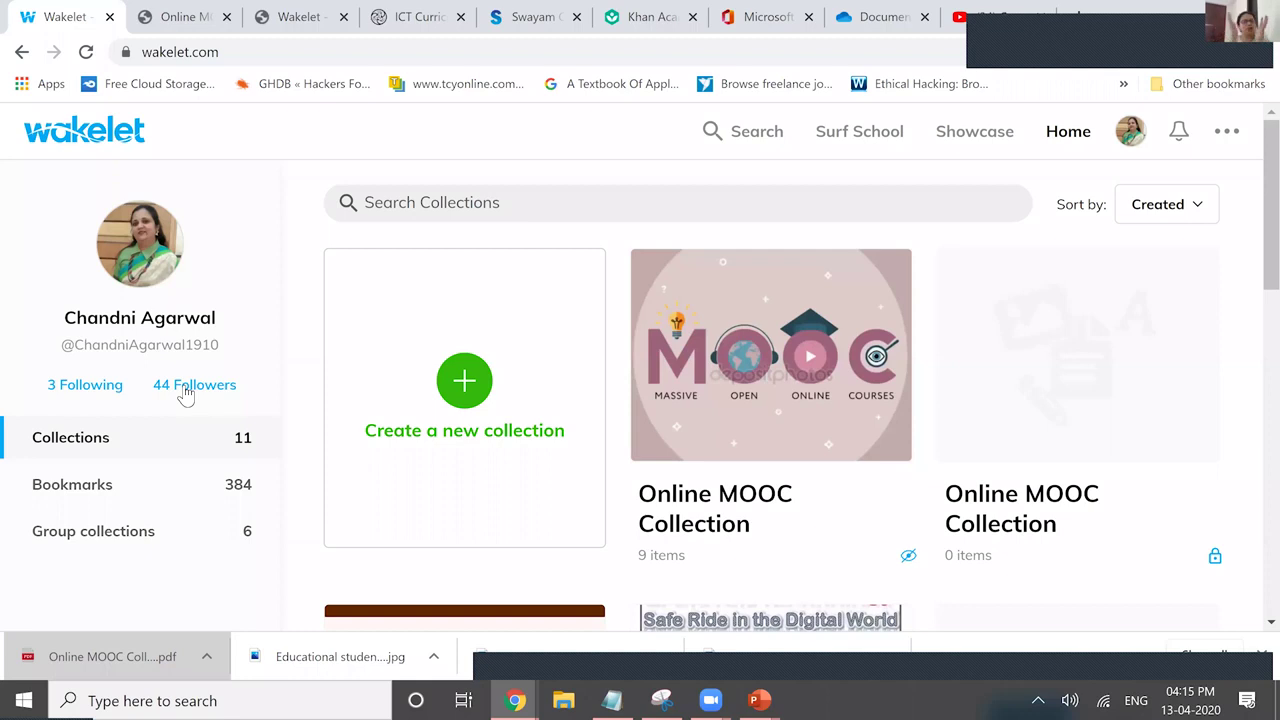
{"action": "scroll", "coordinate": [185, 393], "scroll_direction": "down", "scroll_amount": 4}
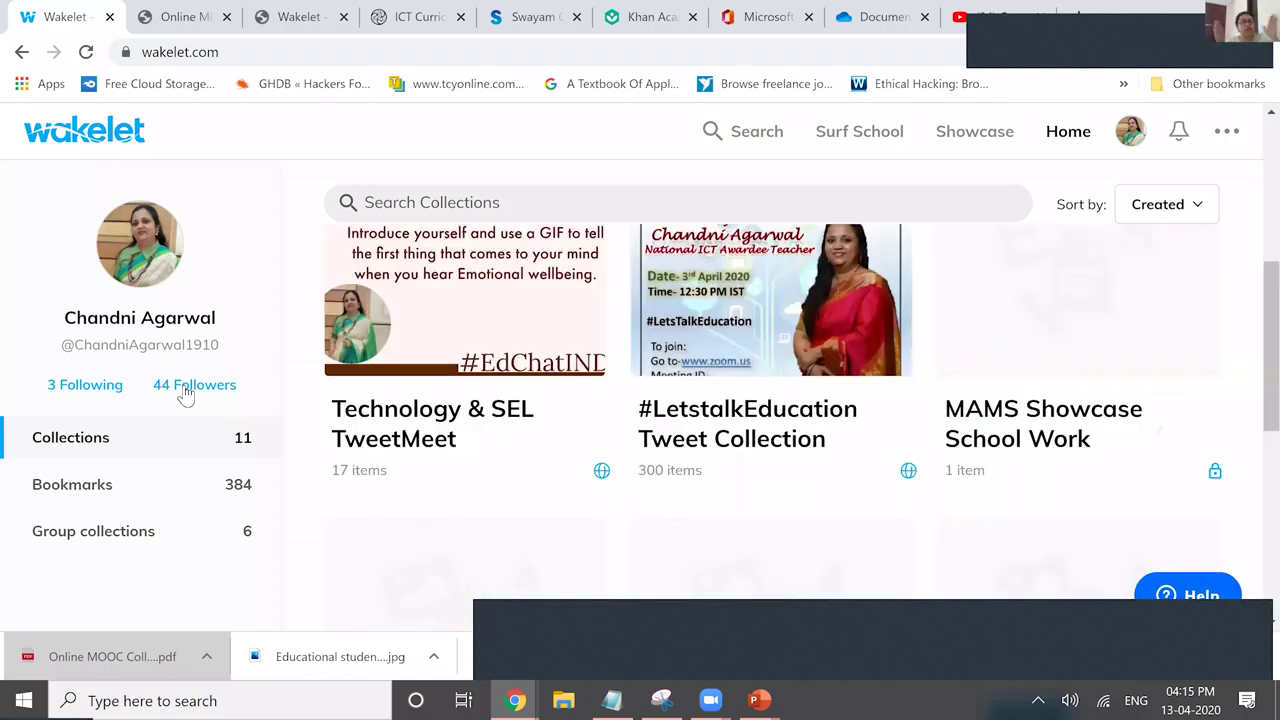
{"action": "scroll", "coordinate": [185, 393], "scroll_direction": "up", "scroll_amount": 1}
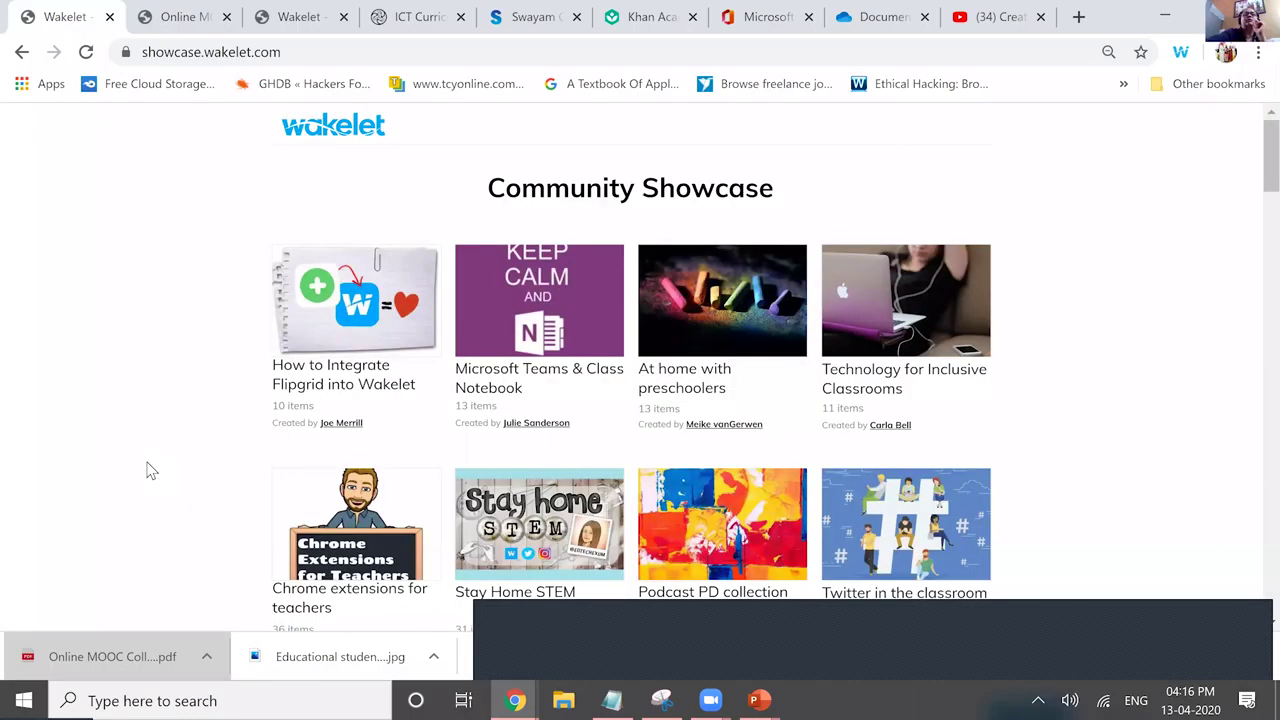
{"action": "scroll", "coordinate": [148, 470], "scroll_direction": "down", "scroll_amount": 3}
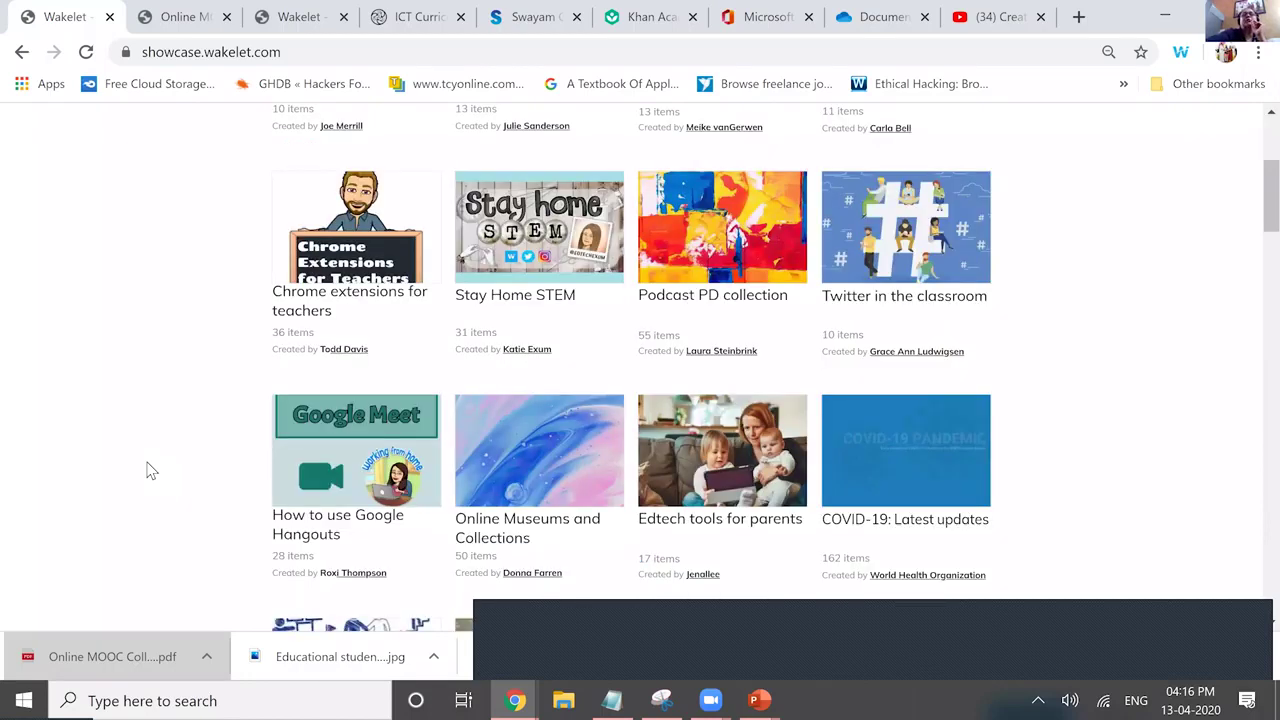
{"action": "scroll", "coordinate": [148, 470], "scroll_direction": "down", "scroll_amount": 2}
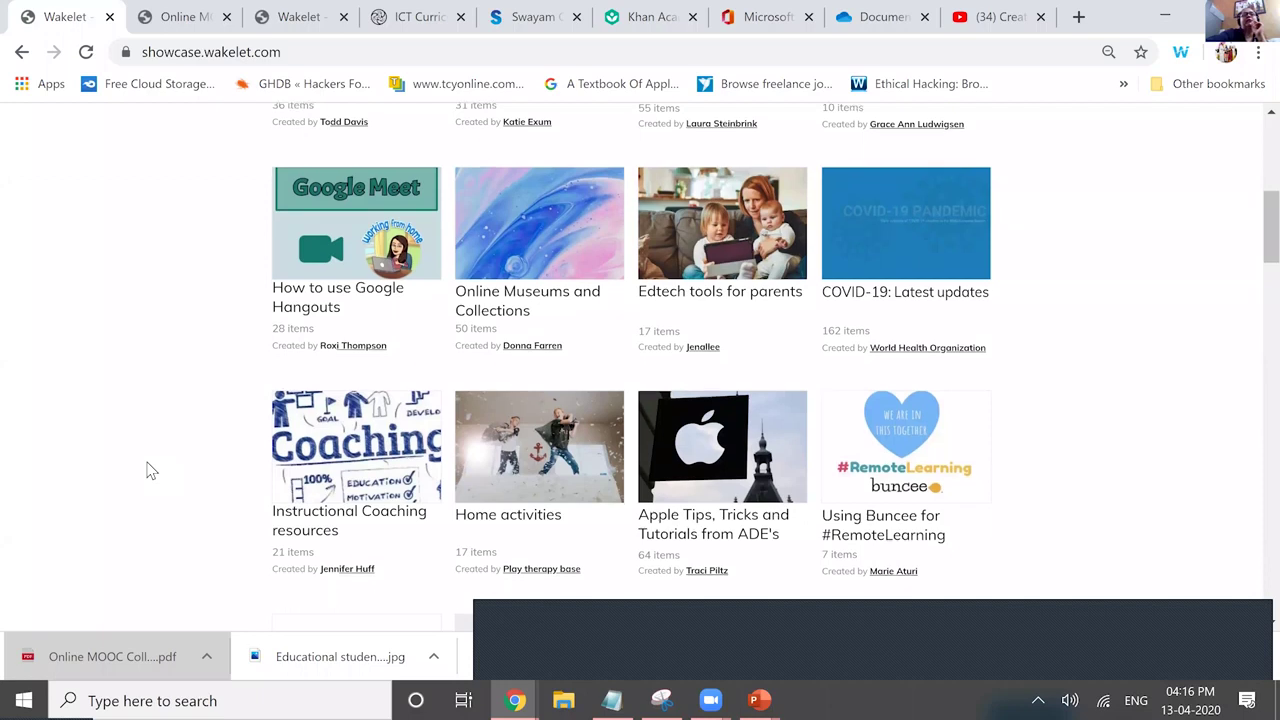
{"action": "scroll", "coordinate": [148, 470], "scroll_direction": "down", "scroll_amount": 3}
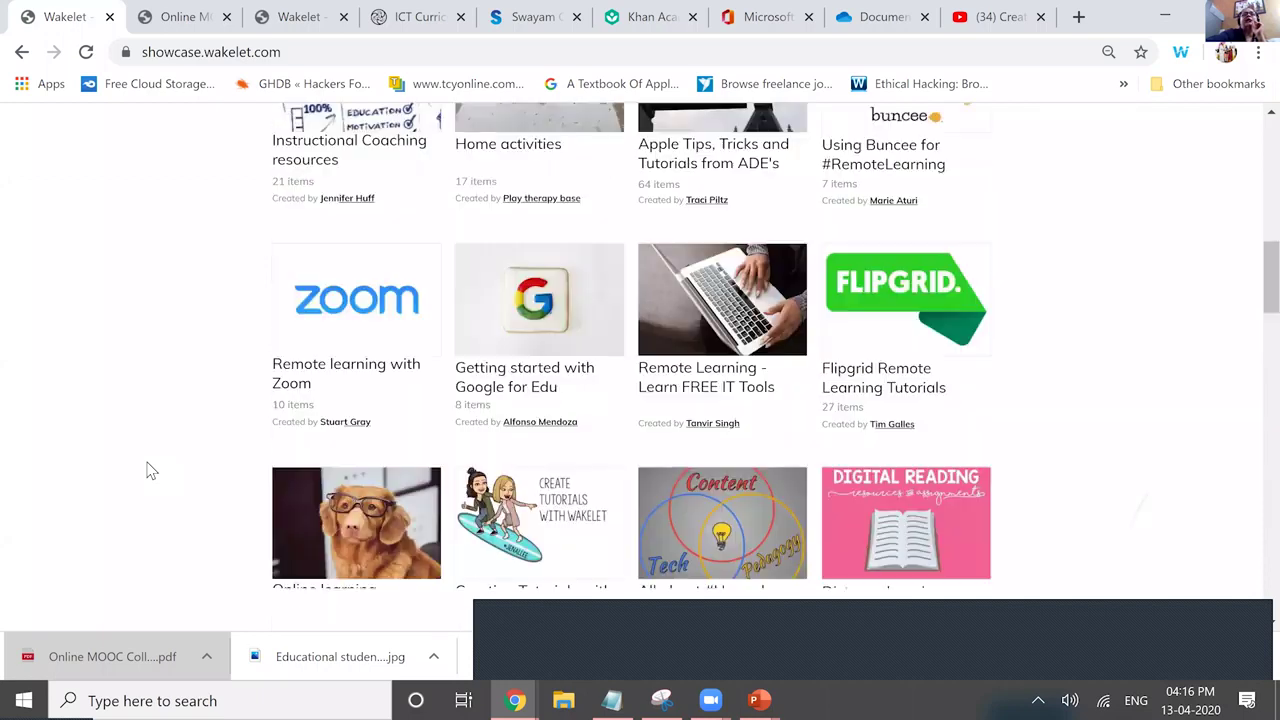
{"action": "scroll", "coordinate": [148, 470], "scroll_direction": "down", "scroll_amount": 3}
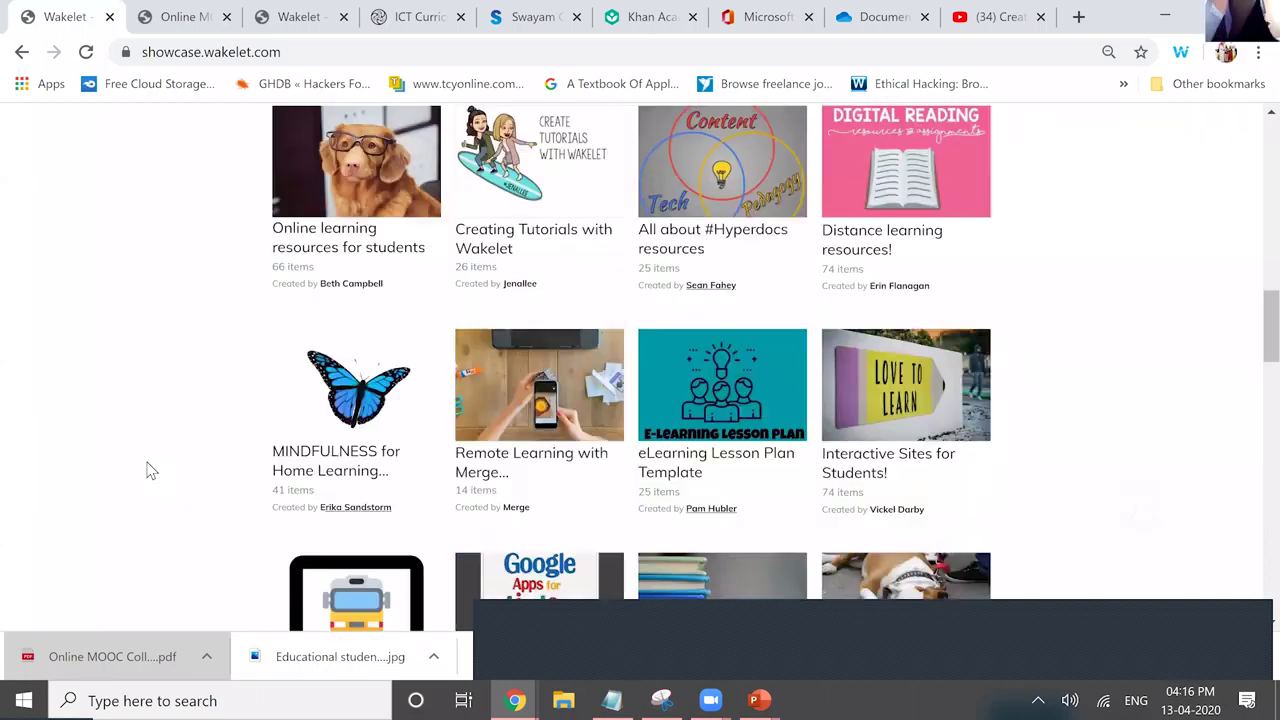
{"action": "scroll", "coordinate": [149, 470], "scroll_direction": "down", "scroll_amount": 3}
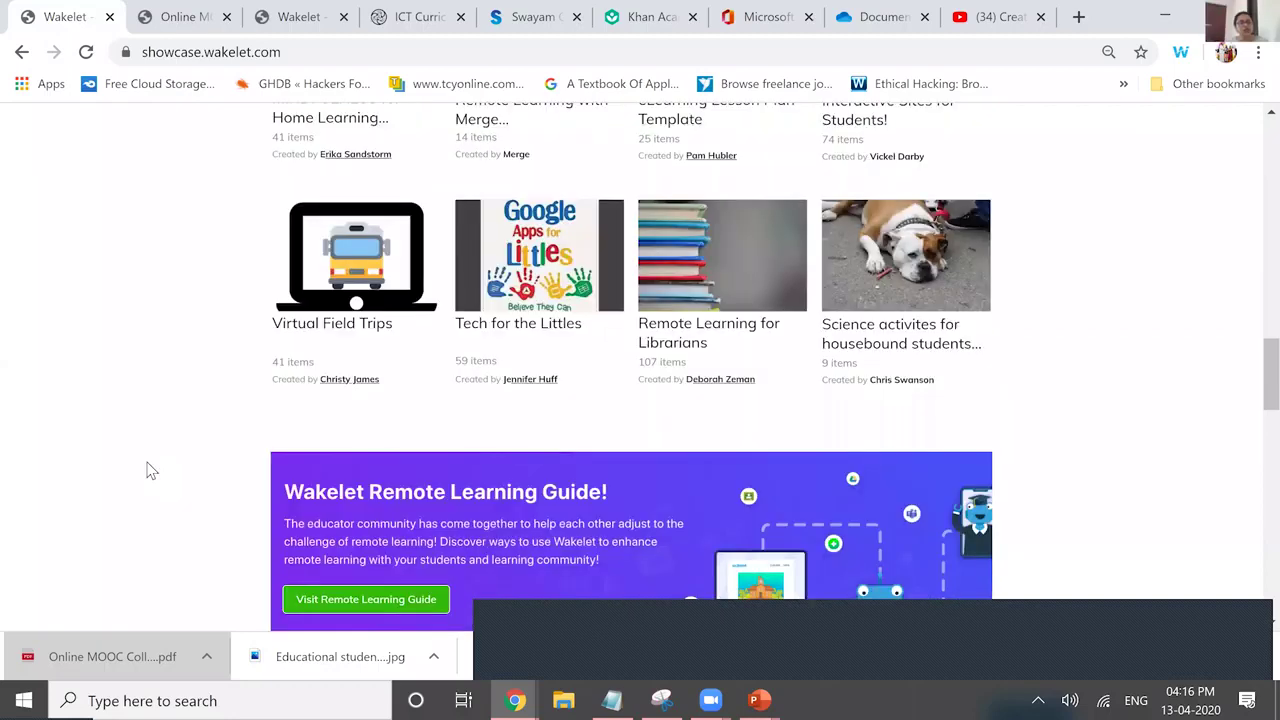
{"action": "key", "text": "Home"}
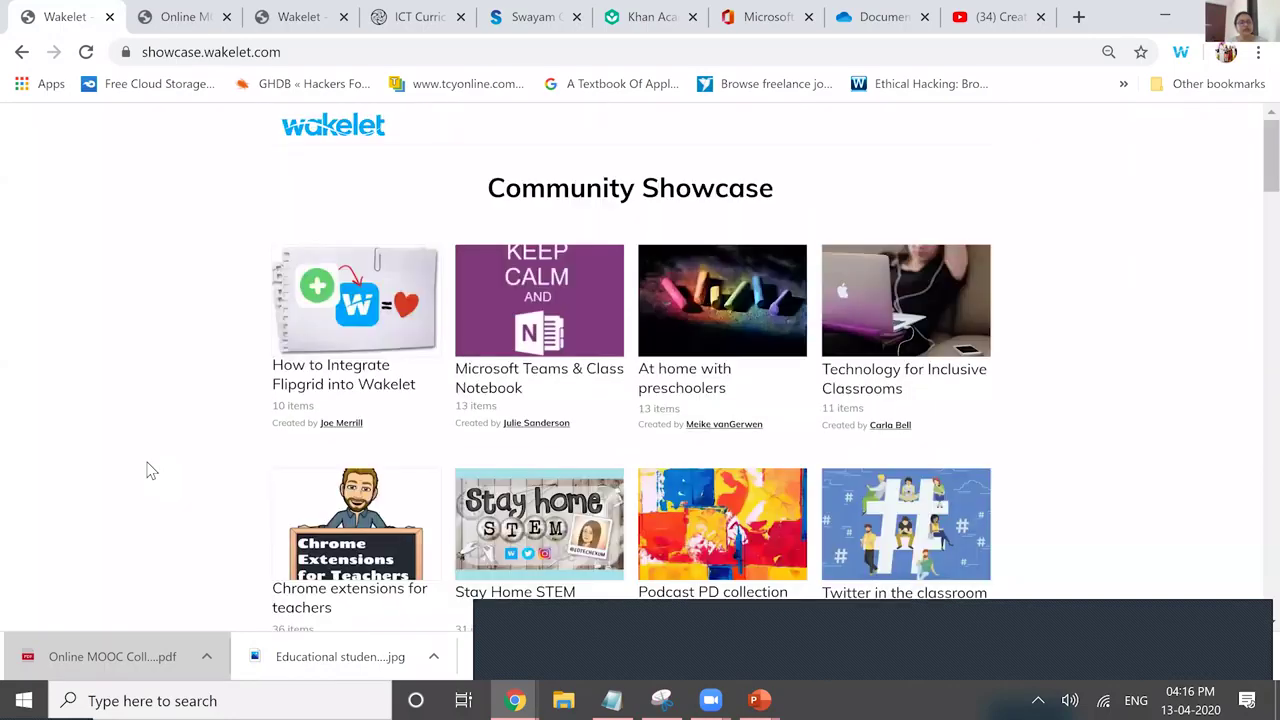
{"action": "key", "text": "alt+Left"}
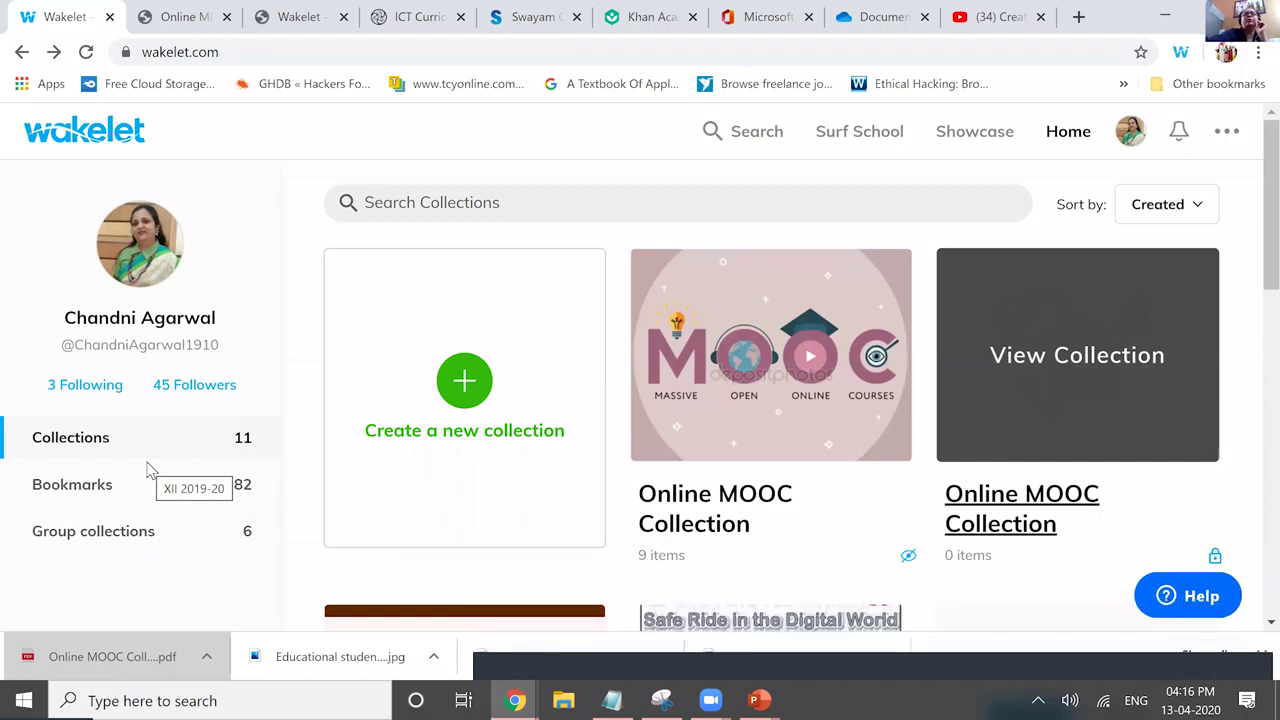
Scroll down the home page's Collections grid toward the Class X IT 402 card.
{"action": "scroll", "coordinate": [147, 470], "scroll_direction": "down", "scroll_amount": 3}
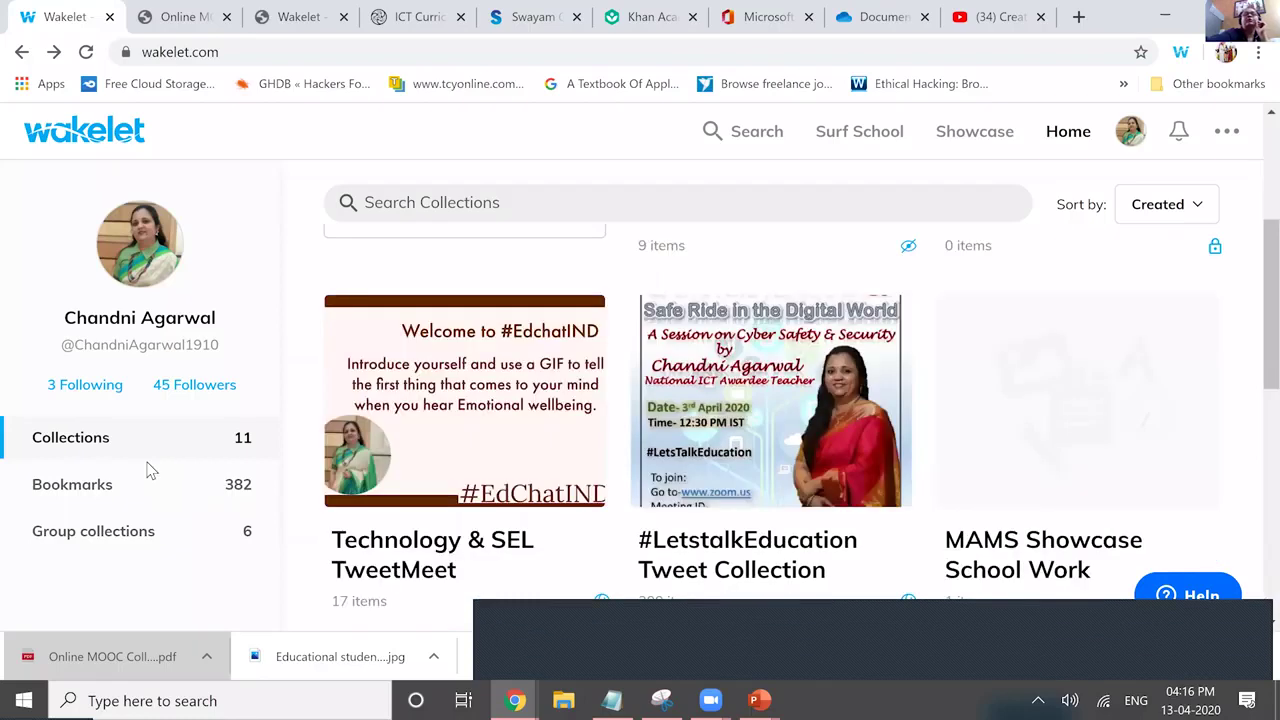
{"action": "scroll", "coordinate": [147, 470], "scroll_direction": "down", "scroll_amount": 1}
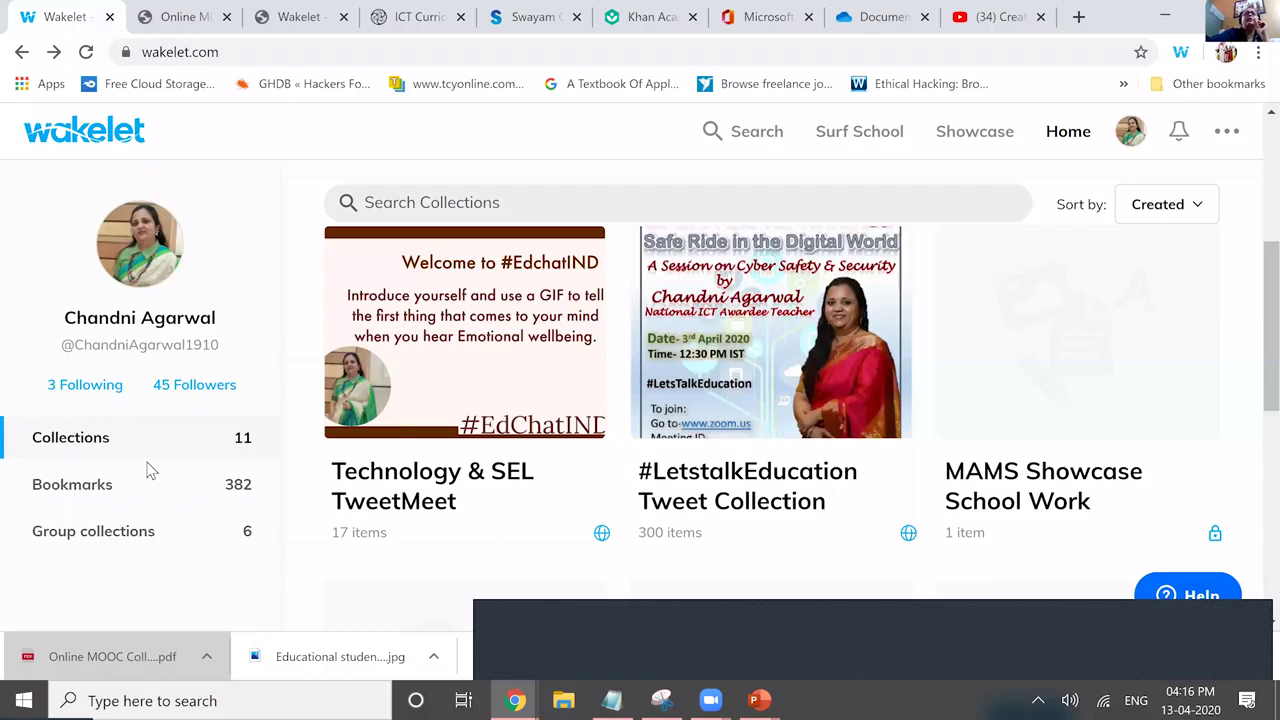
{"action": "scroll", "coordinate": [147, 470], "scroll_direction": "down", "scroll_amount": 6}
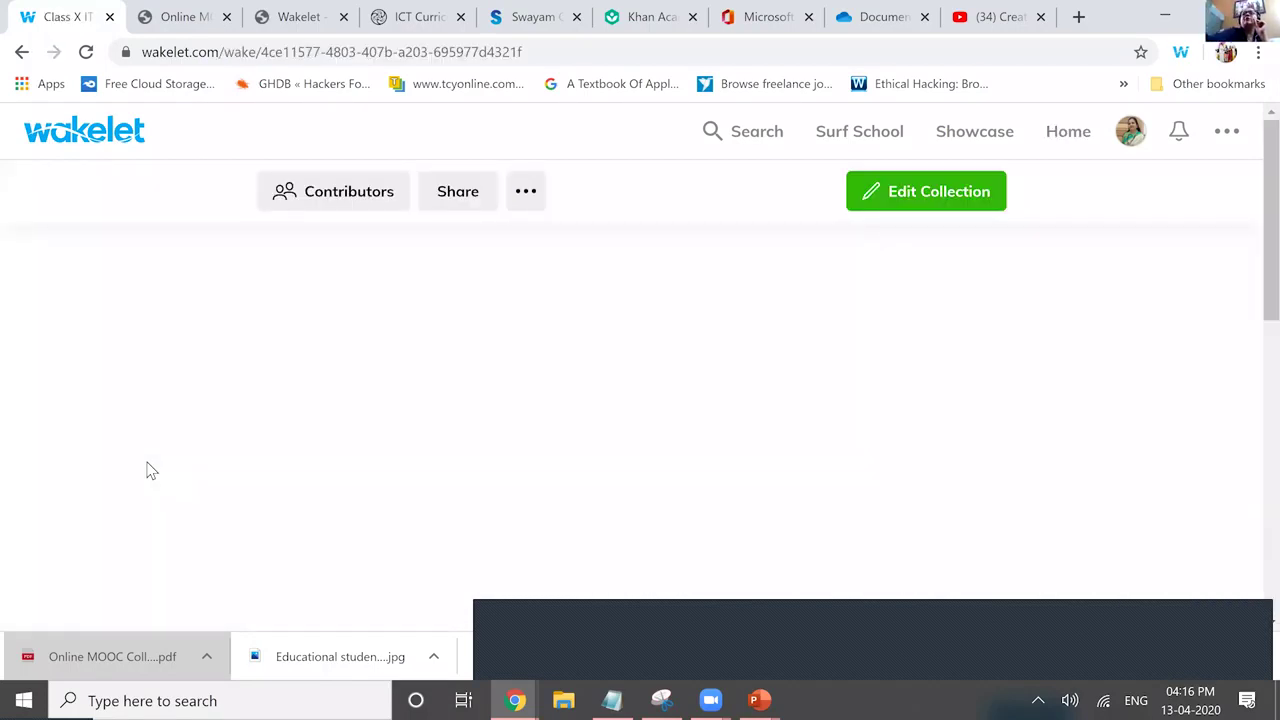
Open a new Chrome incognito window with a blank tab.
{"action": "key", "text": "alt+f"}
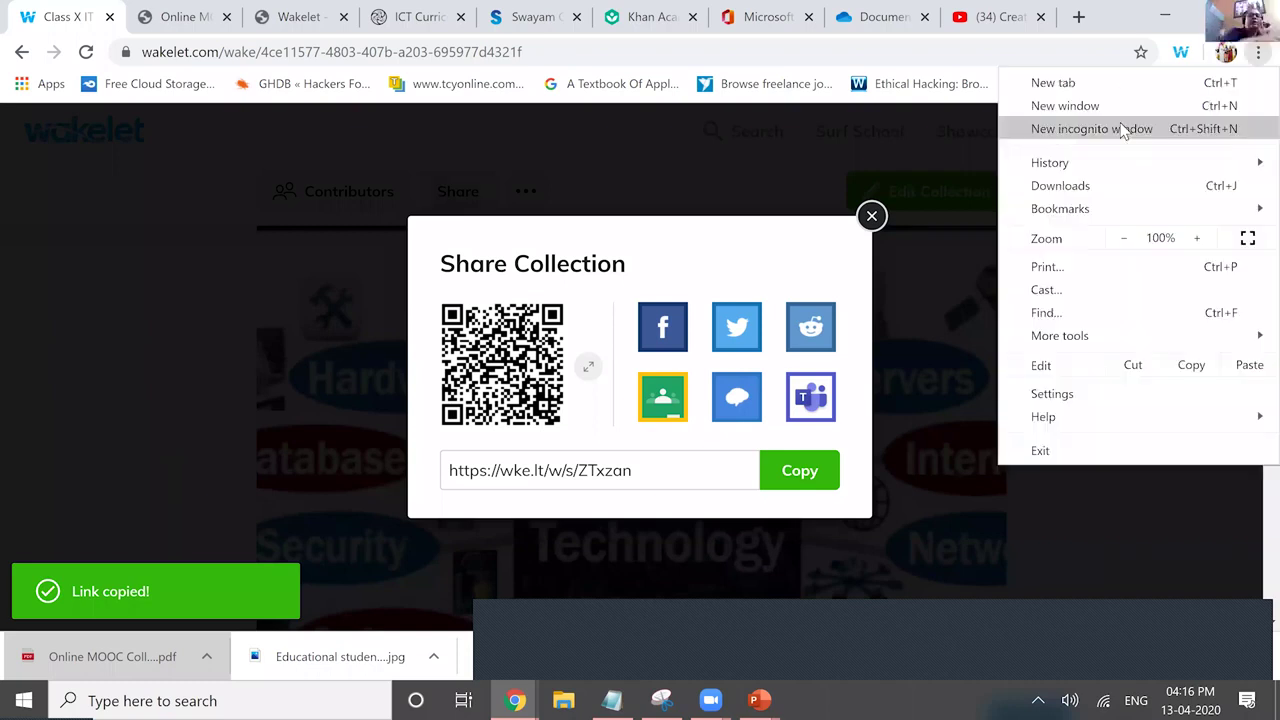
{"action": "left_click", "coordinate": [1120, 124]}
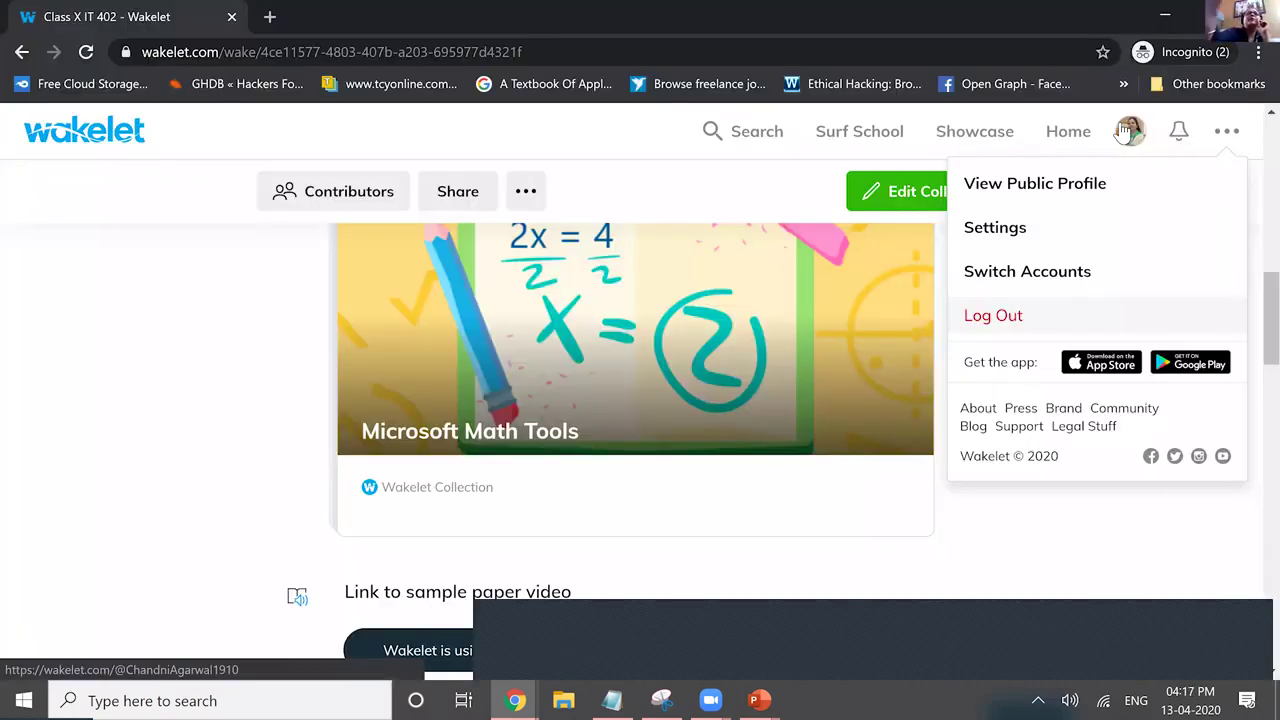
{"action": "left_click", "coordinate": [1124, 131]}
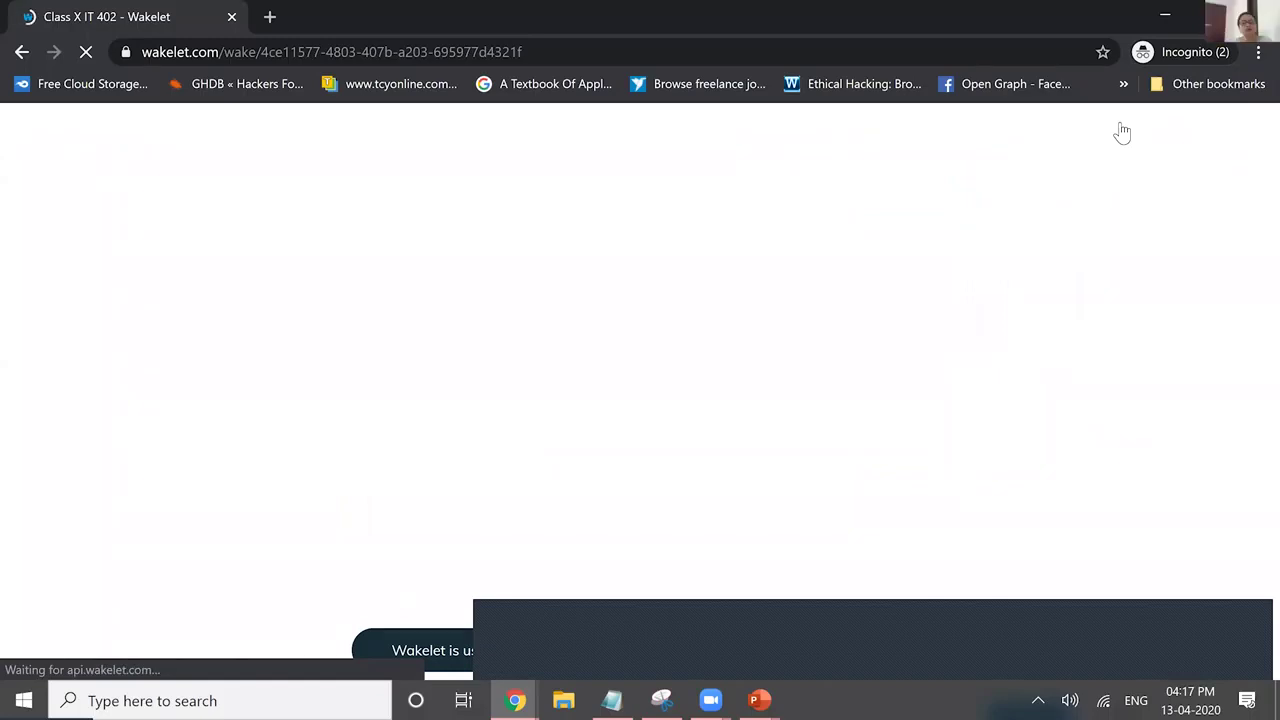
{"action": "key", "text": "ctrl+t"}
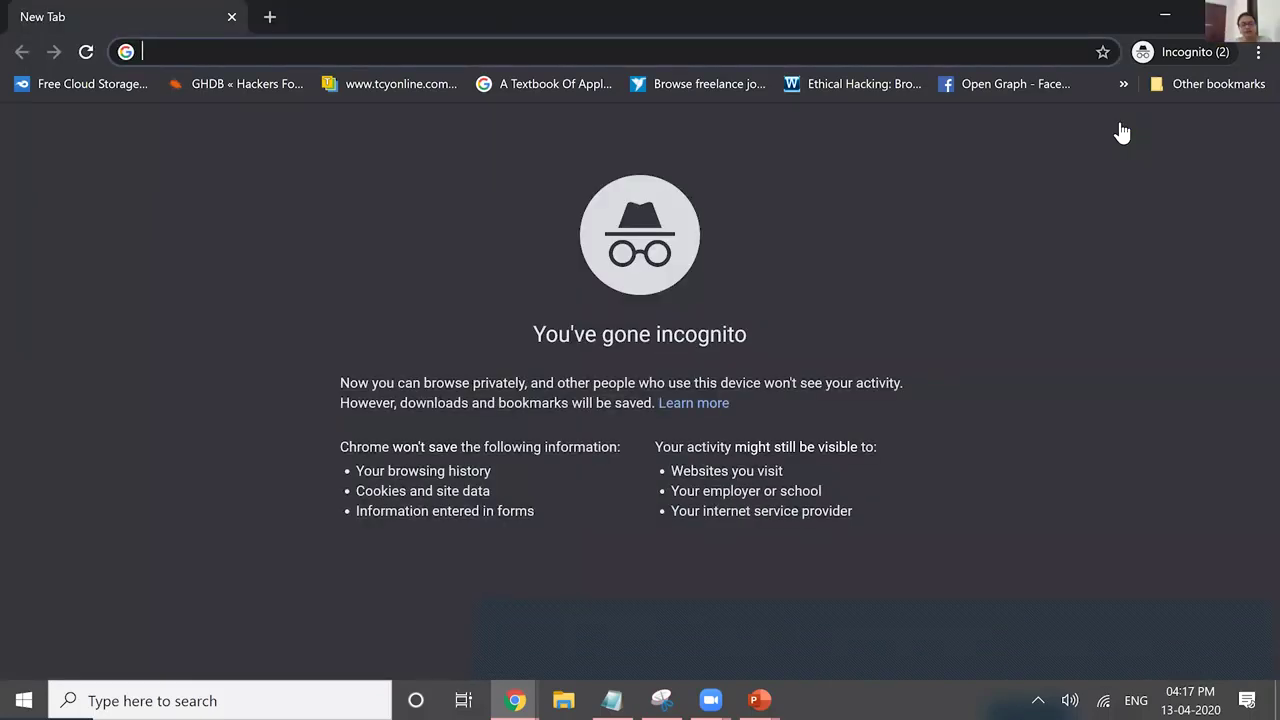
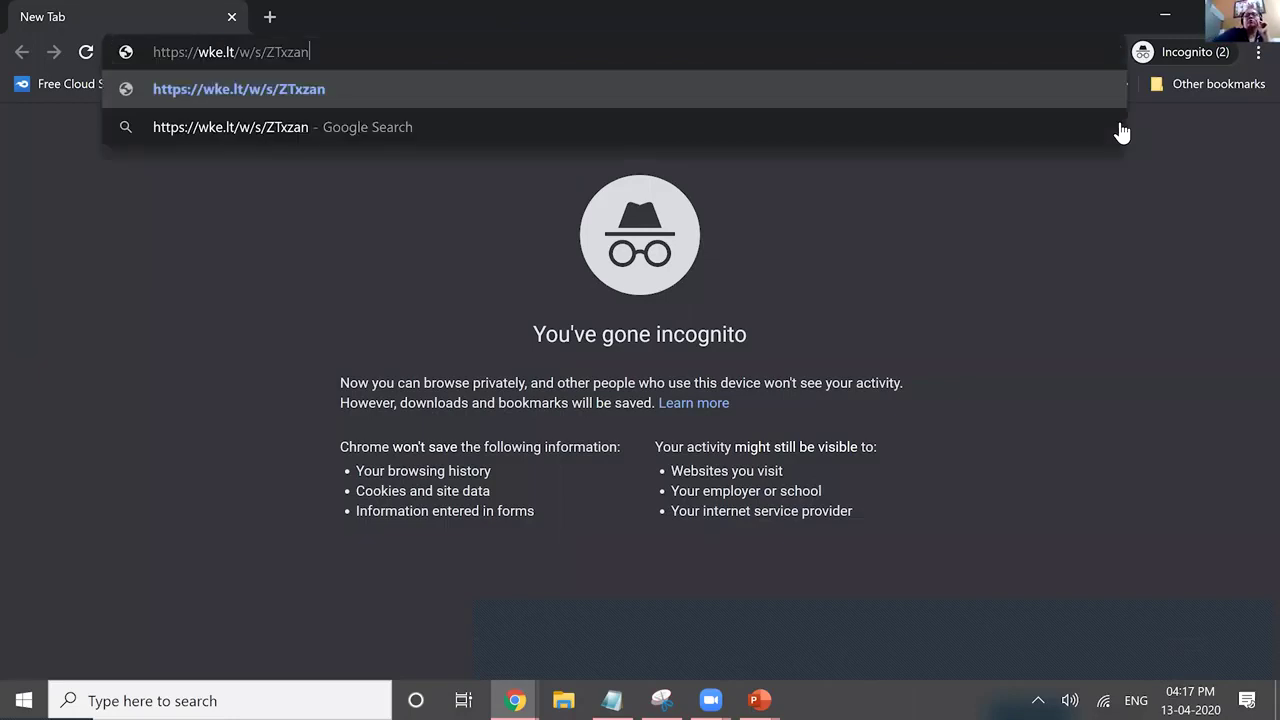
Open the pasted wke.lt share link for Class X IT 402 in the incognito window.
{"action": "key", "text": "Return"}
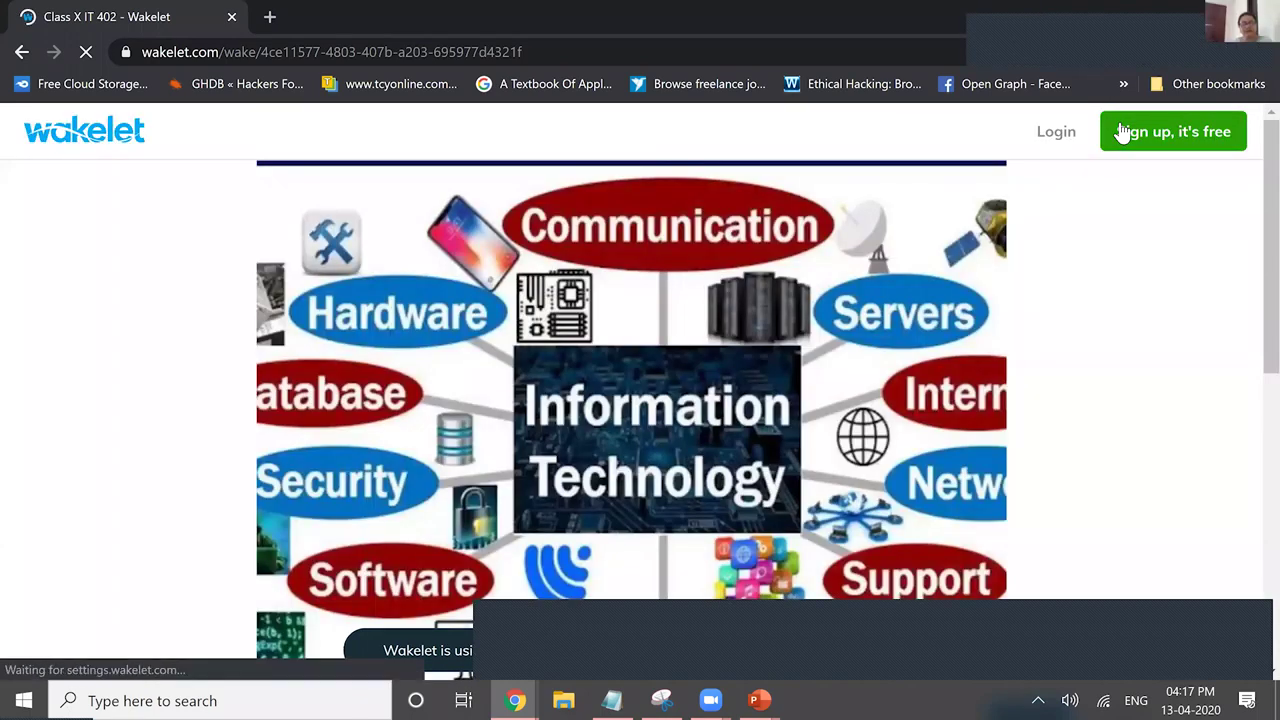
{"action": "scroll", "coordinate": [1122, 132], "scroll_direction": "down", "scroll_amount": 5}
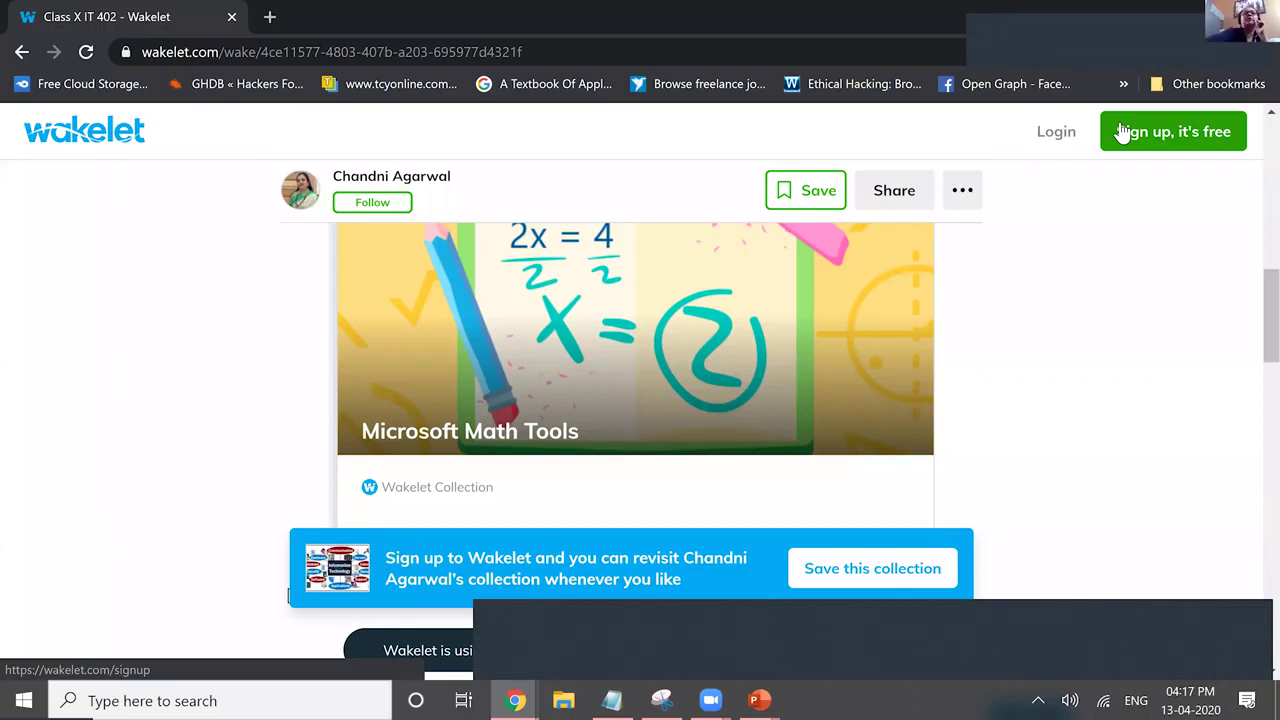
{"action": "scroll", "coordinate": [1122, 132], "scroll_direction": "down", "scroll_amount": 10}
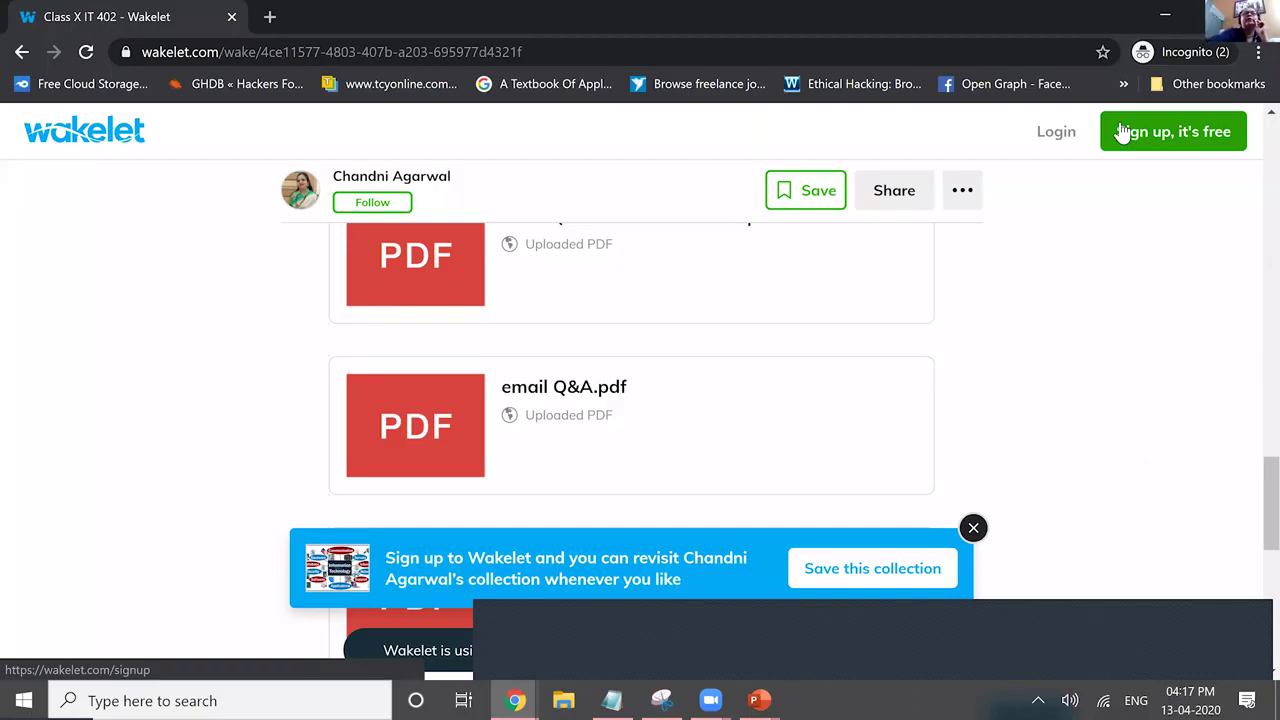
{"action": "scroll", "coordinate": [1122, 133], "scroll_direction": "down", "scroll_amount": 2}
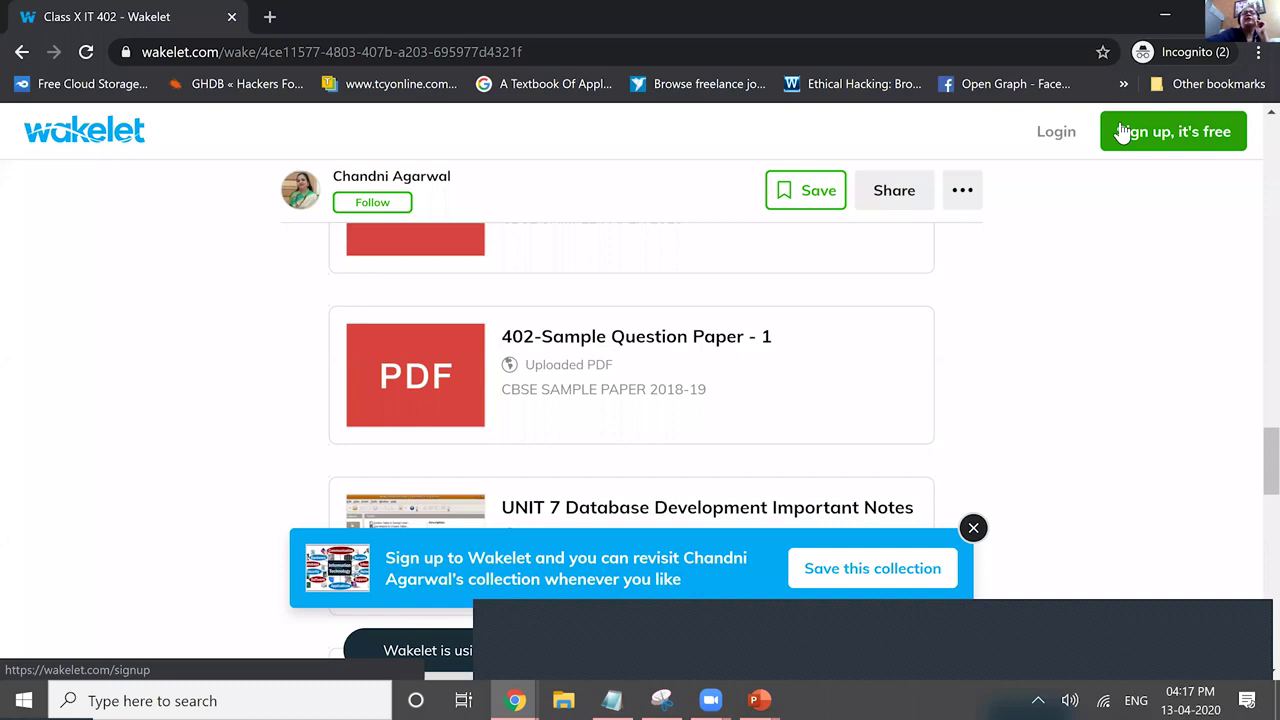
{"action": "scroll", "coordinate": [1122, 133], "scroll_direction": "down", "scroll_amount": 2}
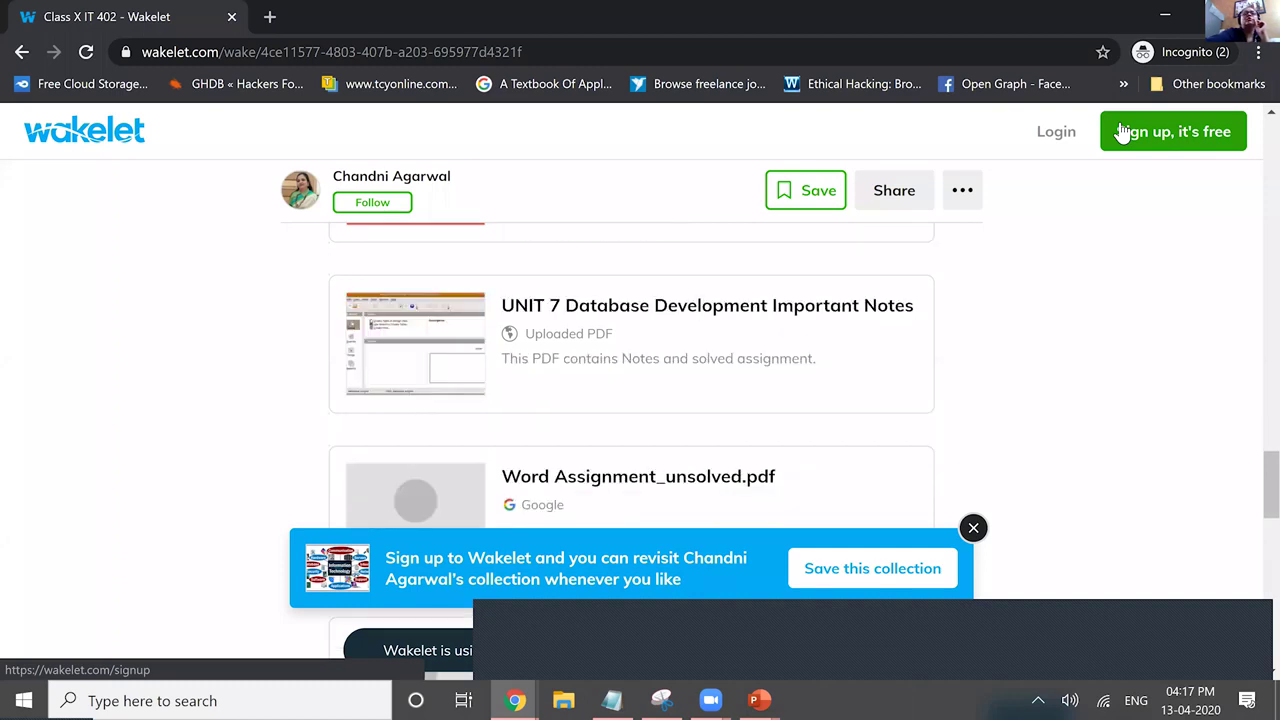
{"action": "scroll", "coordinate": [1122, 133], "scroll_direction": "down", "scroll_amount": 5}
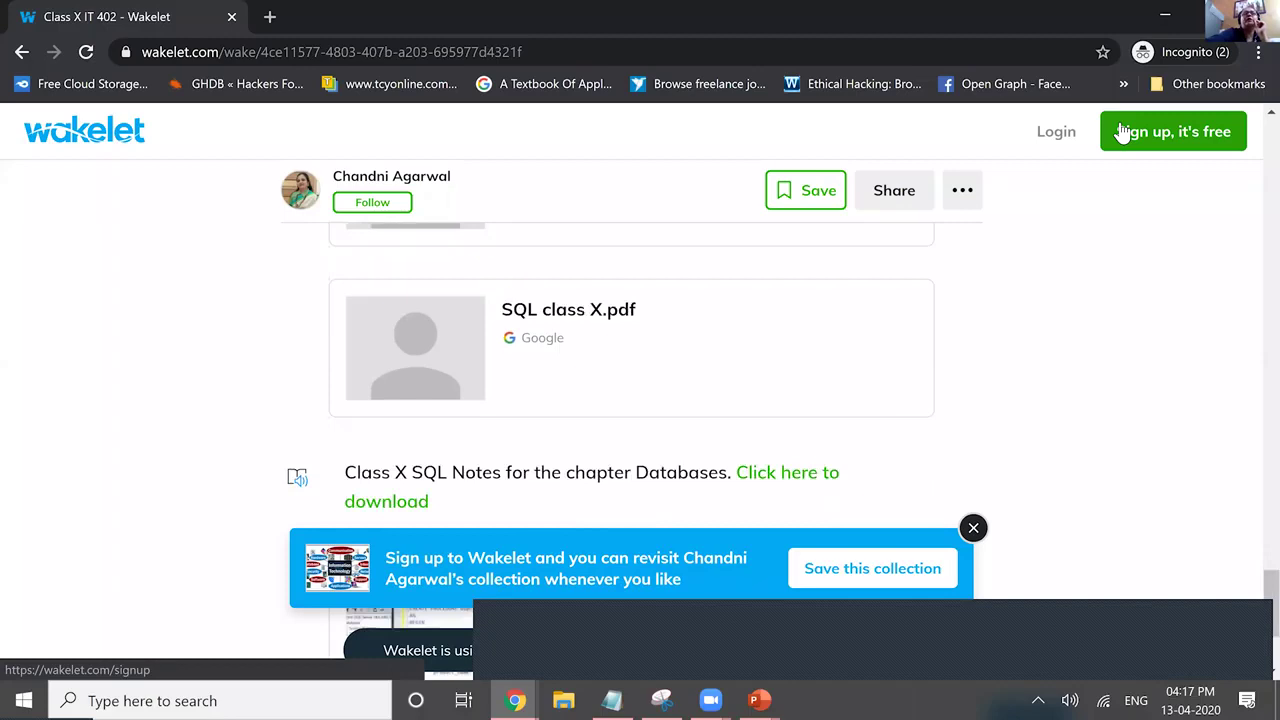
{"action": "scroll", "coordinate": [1122, 133], "scroll_direction": "down", "scroll_amount": 2}
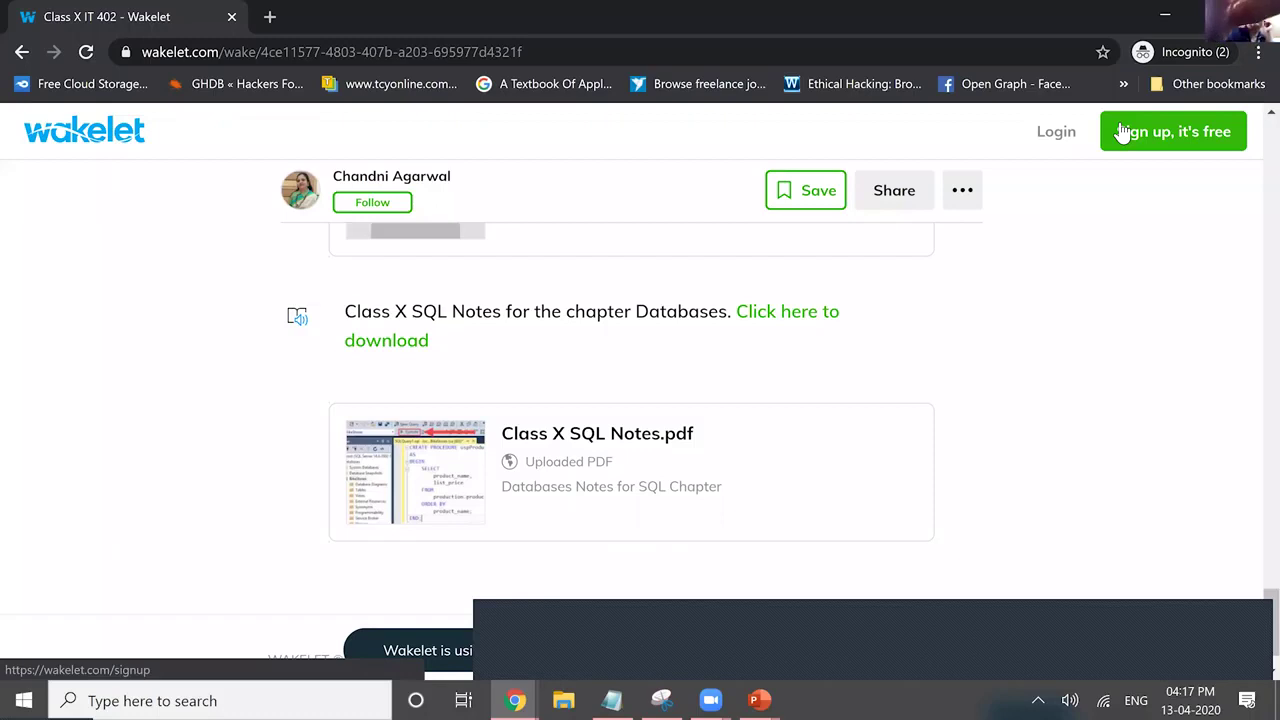
{"action": "scroll", "coordinate": [1122, 133], "scroll_direction": "up", "scroll_amount": 15}
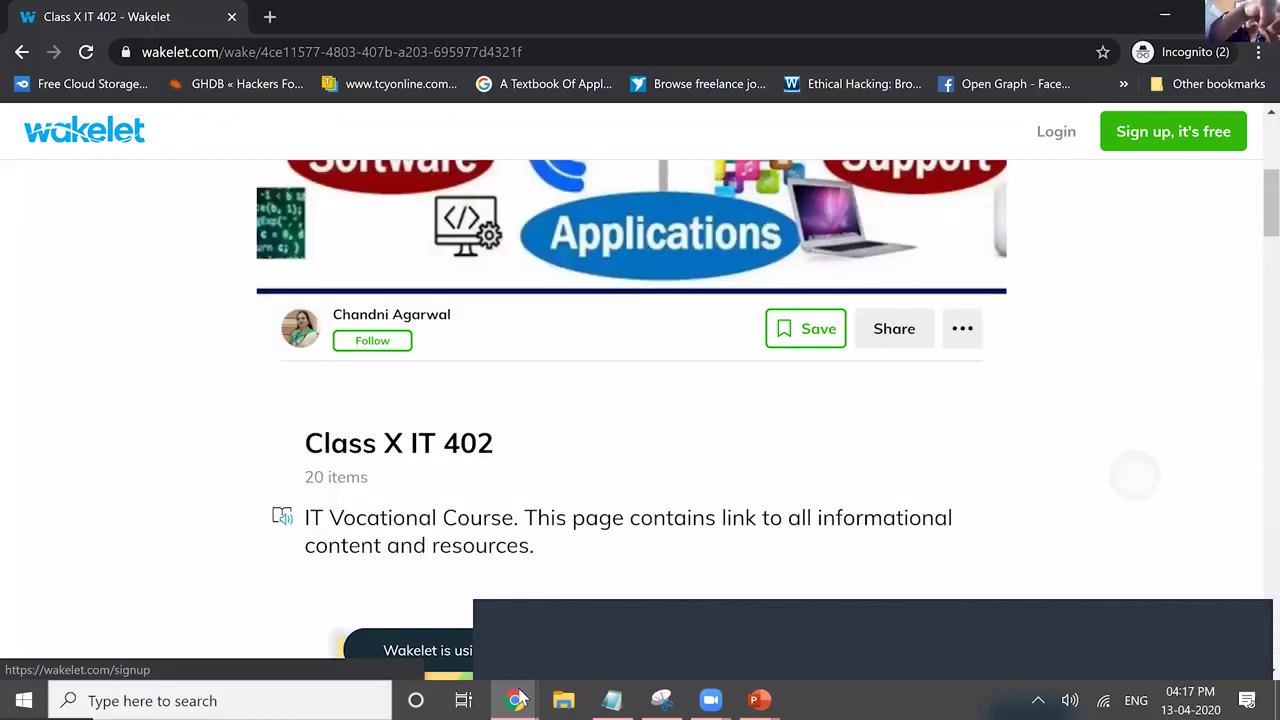
{"action": "key", "text": "Home"}
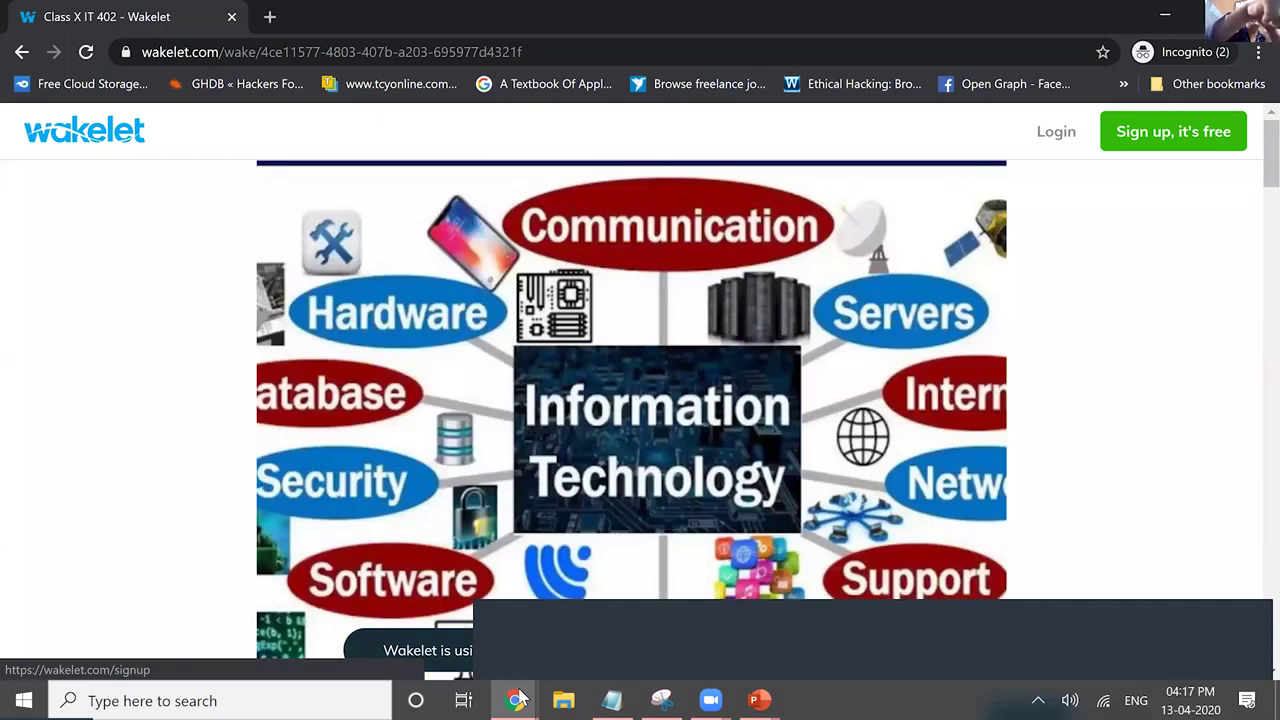
{"action": "key", "text": "alt+Tab"}
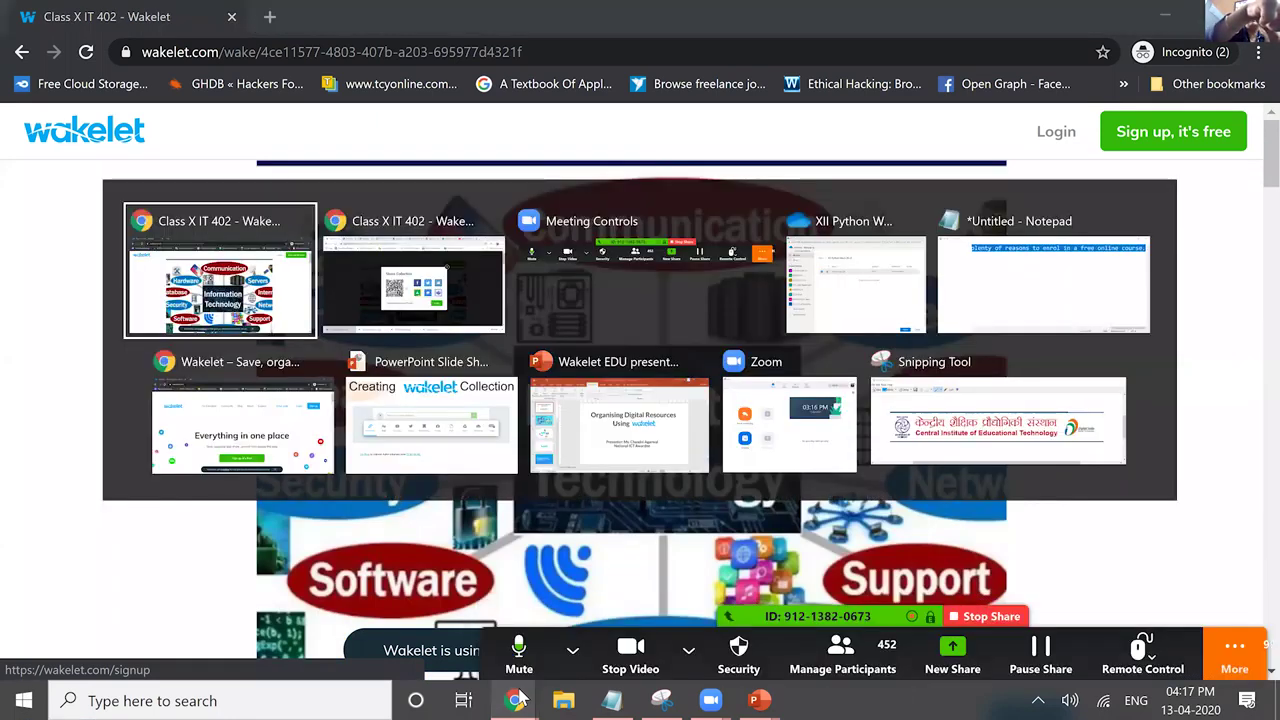
Return to the signed-in Chrome window listing XI Python, Class X IT 402 and Computer Science XII.
{"action": "key", "text": "alt+Tab"}
{"action": "key", "text": "alt+Tab"}
{"action": "key", "text": "alt+Tab"}
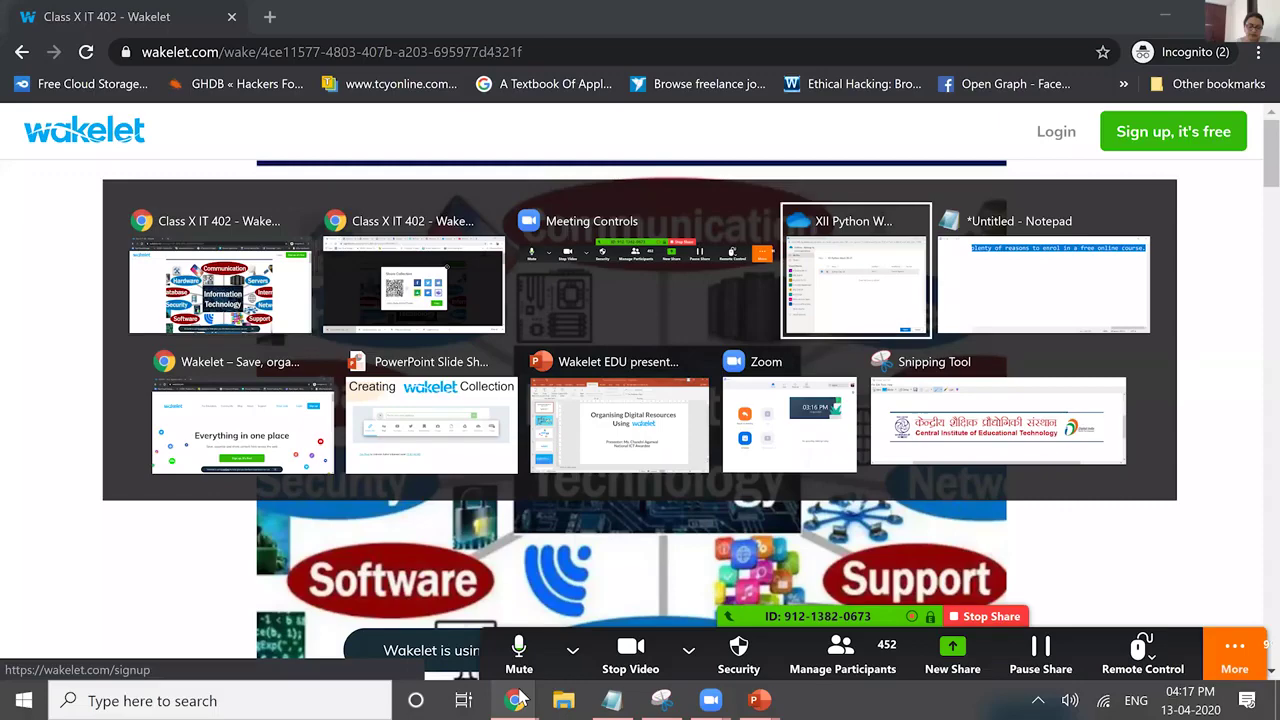
{"action": "key", "text": "alt+Tab"}
{"action": "key", "text": "alt+Tab"}
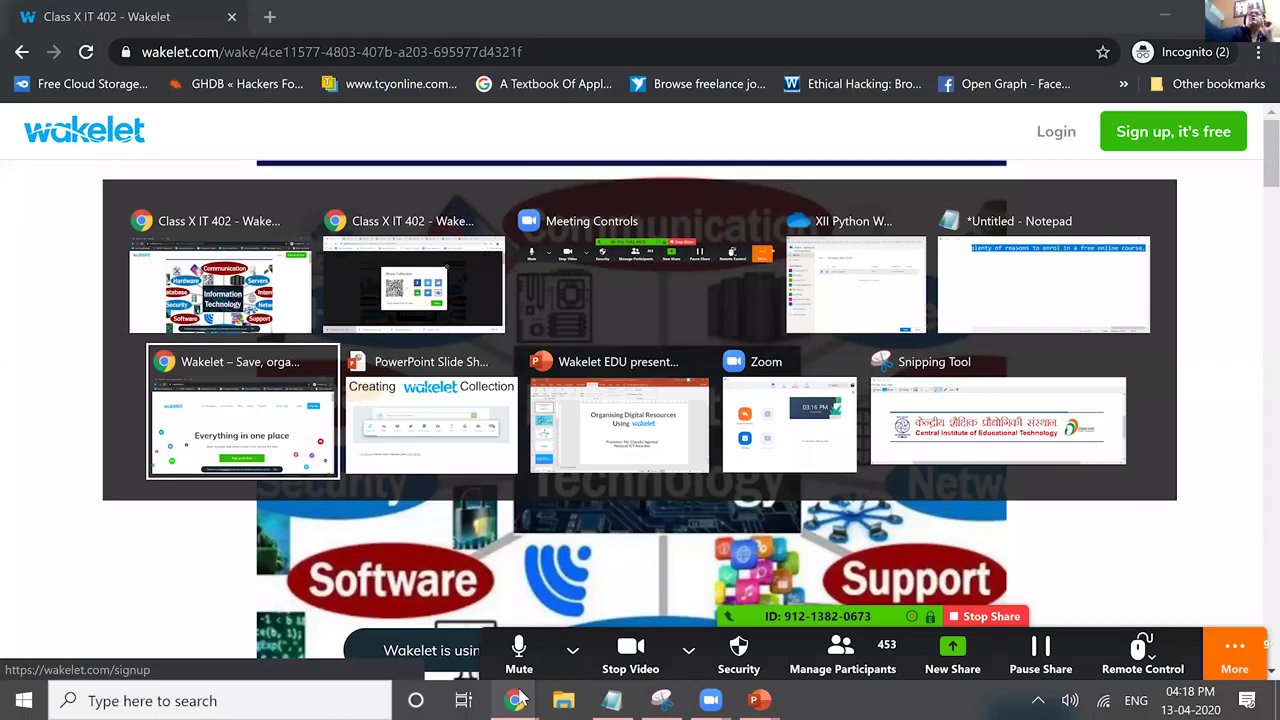
{"action": "key", "text": "Up"}
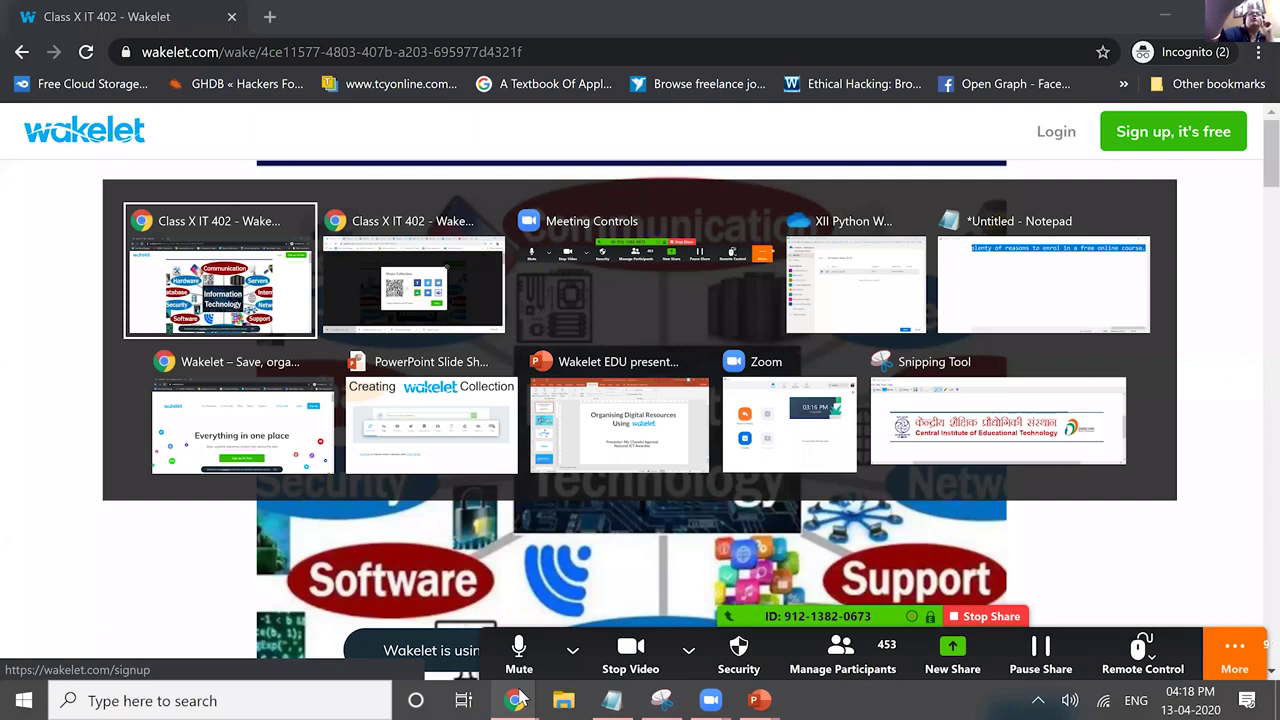
{"action": "key", "text": "Right"}
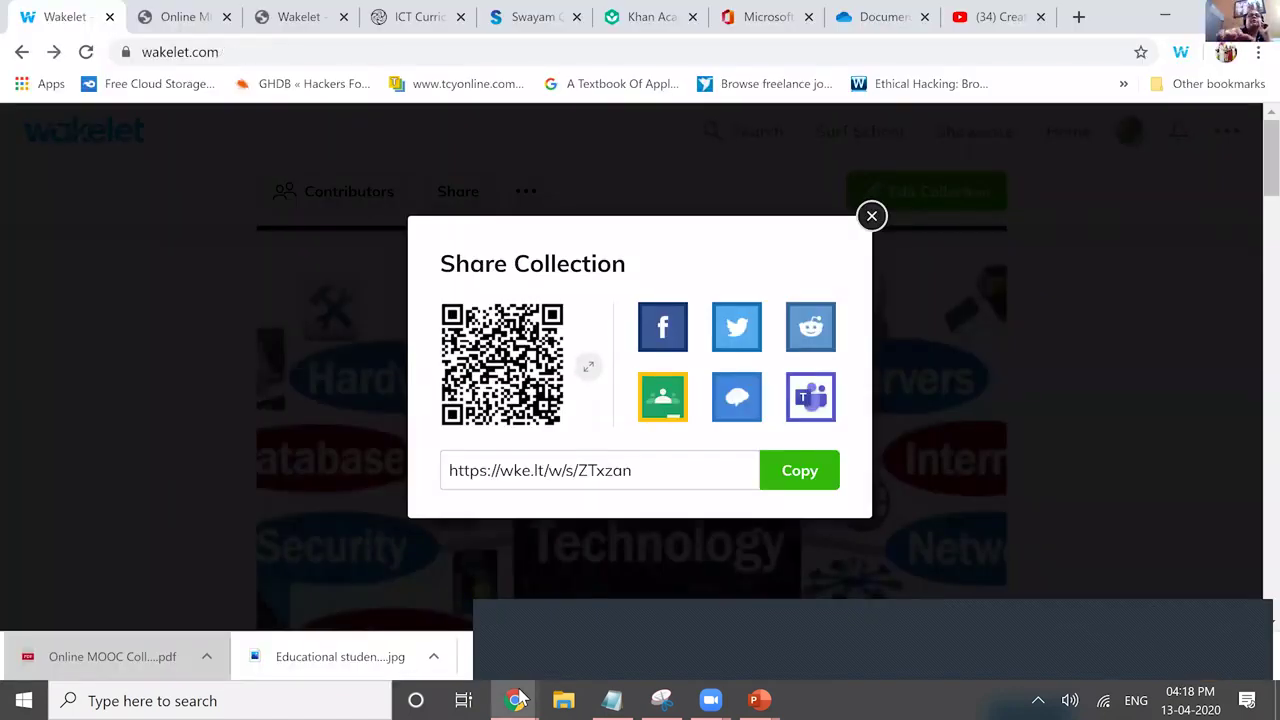
{"action": "left_click", "coordinate": [519, 700]}
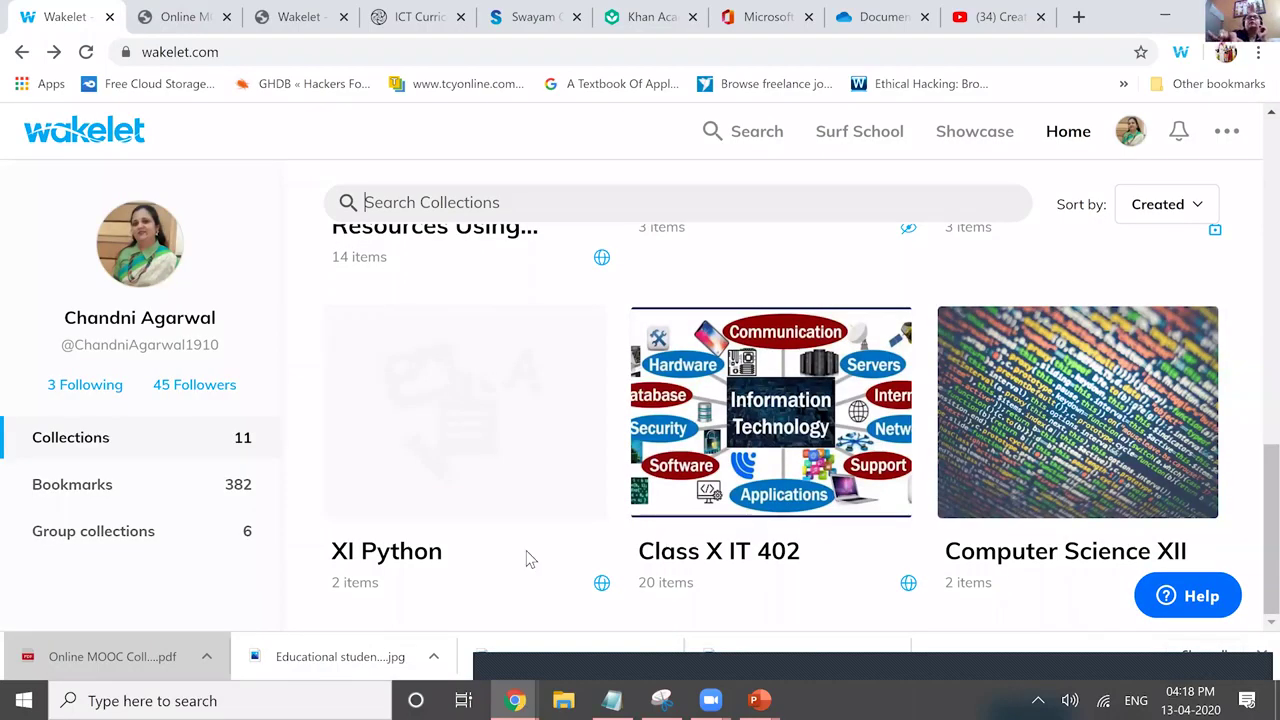
Search Wakelet's public collections for 'python' and scroll through the results.
{"action": "type", "text": "python"}
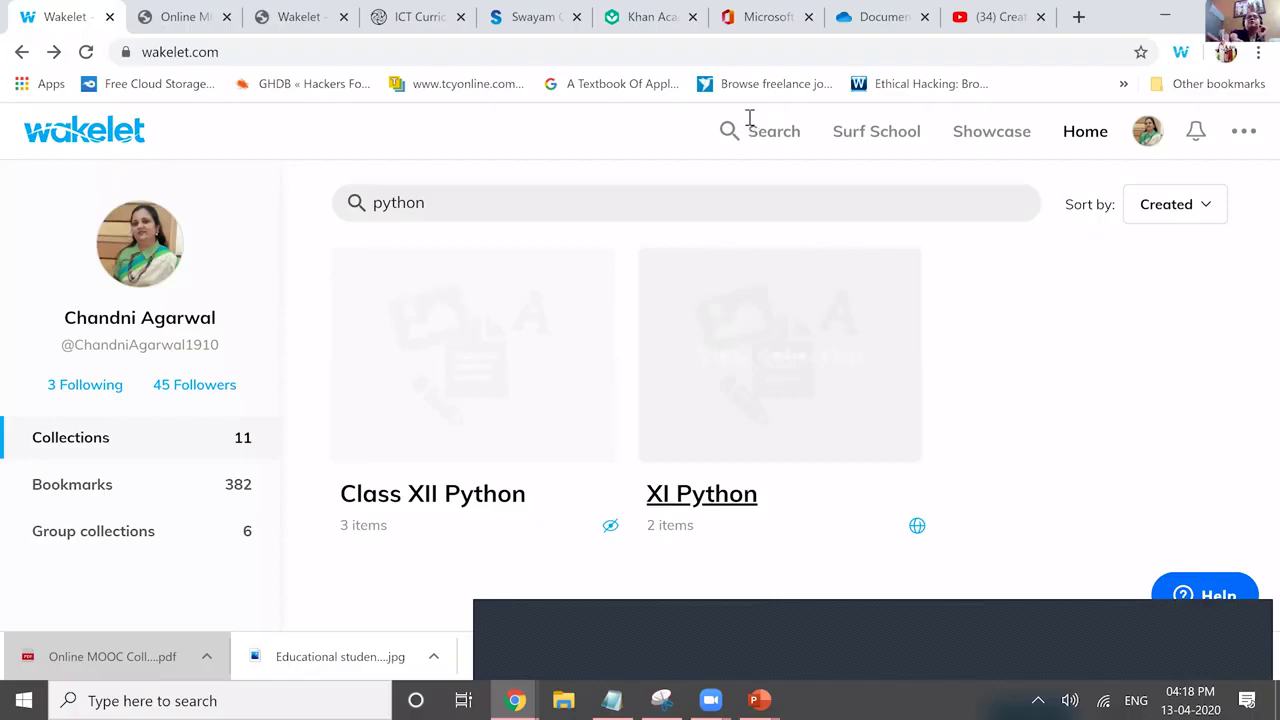
{"action": "left_click", "coordinate": [750, 122]}
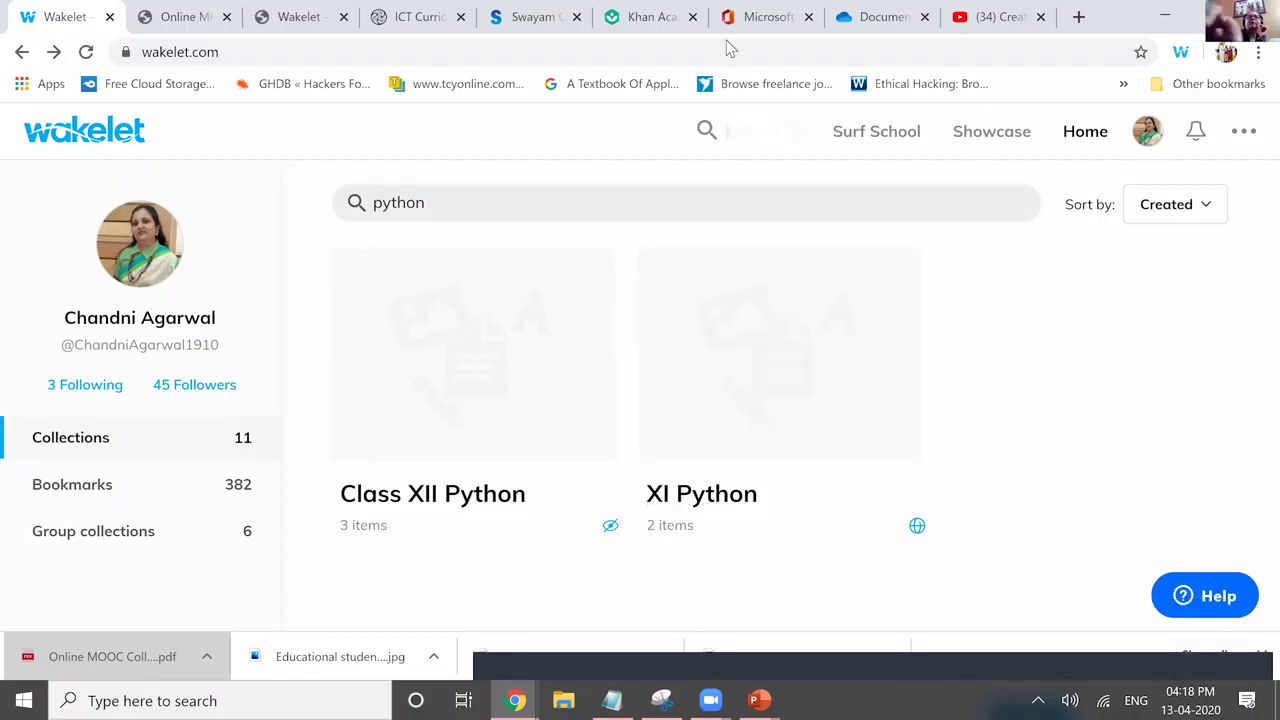
{"action": "triple_click", "coordinate": [756, 140]}
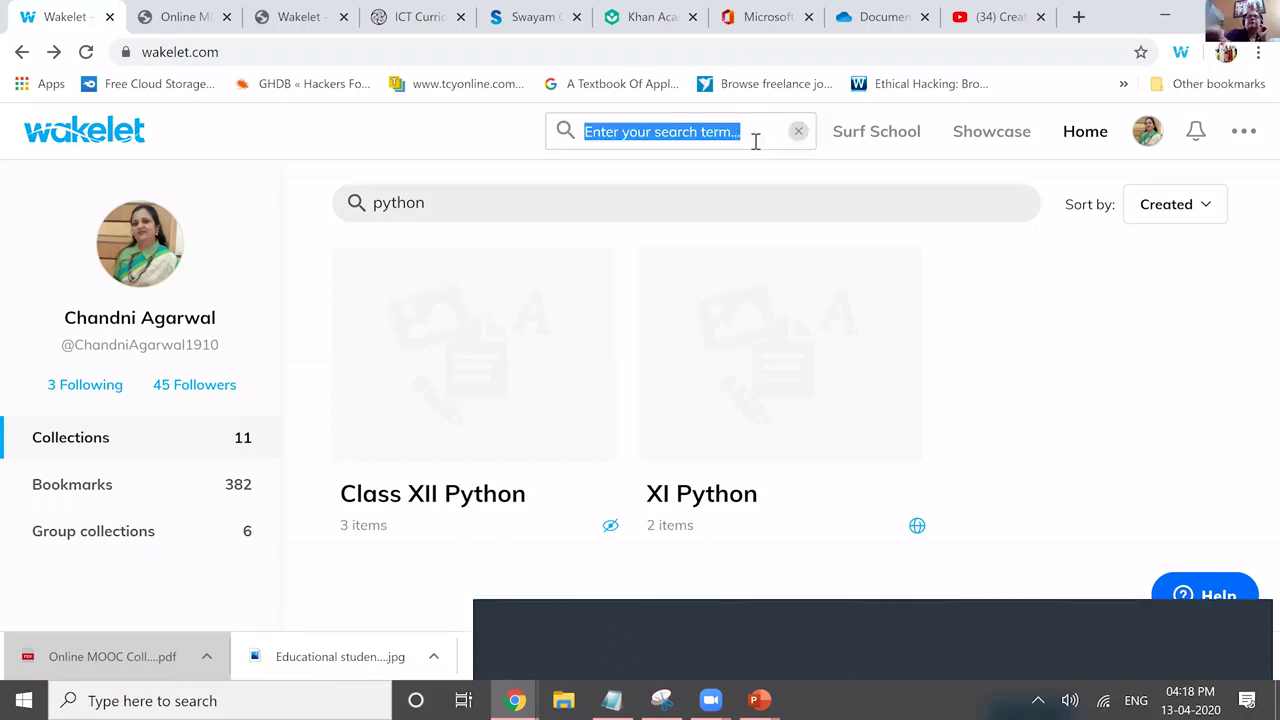
{"action": "left_click", "coordinate": [754, 141]}
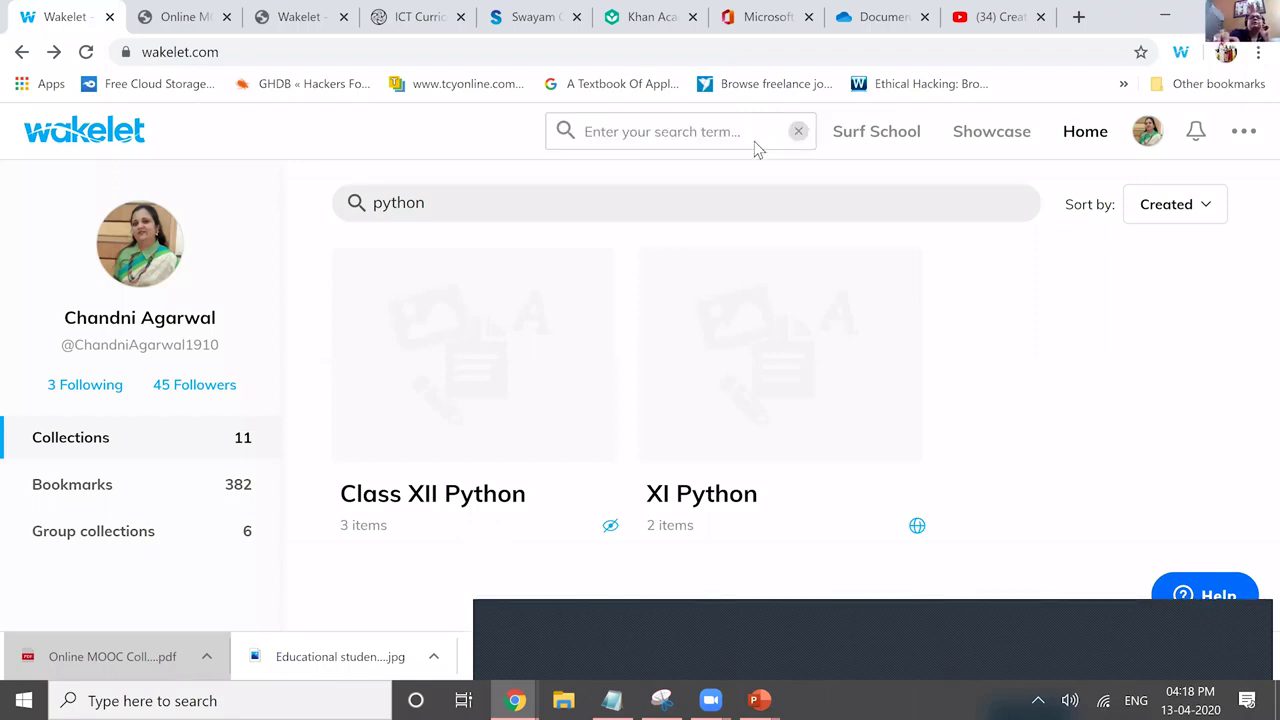
{"action": "key", "text": "Return"}
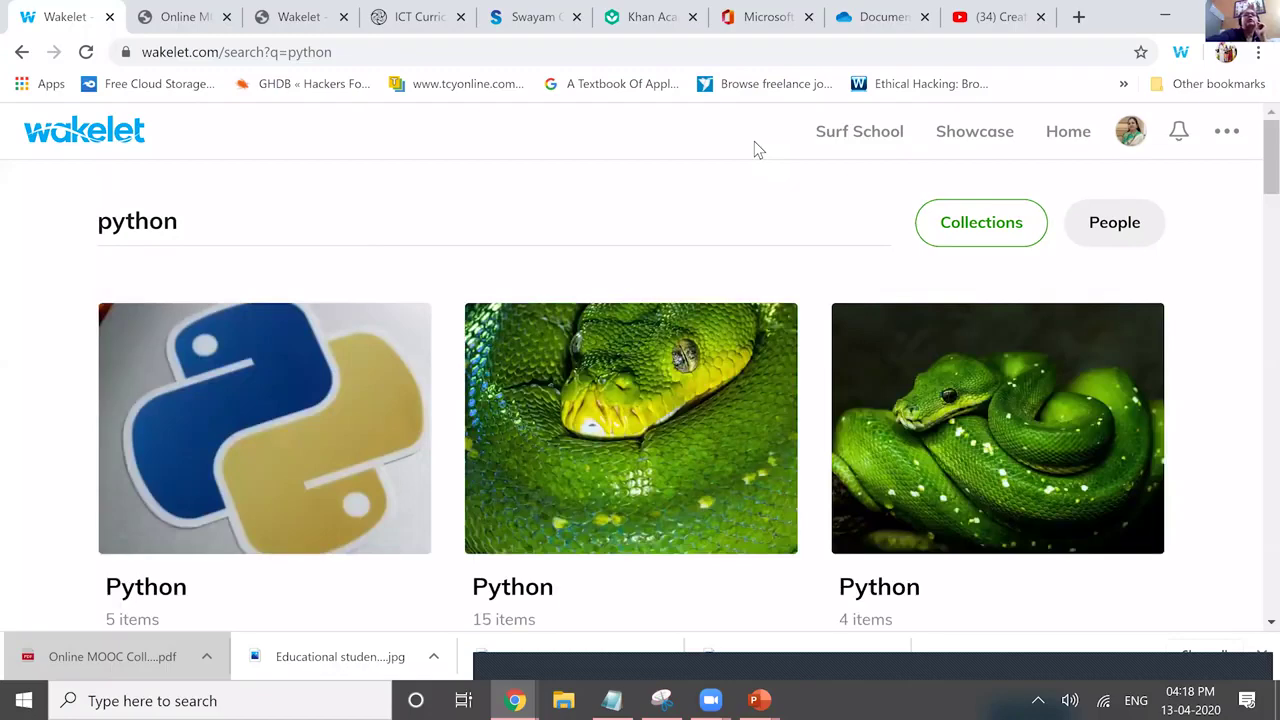
{"action": "scroll", "coordinate": [755, 142], "scroll_direction": "down", "scroll_amount": 3}
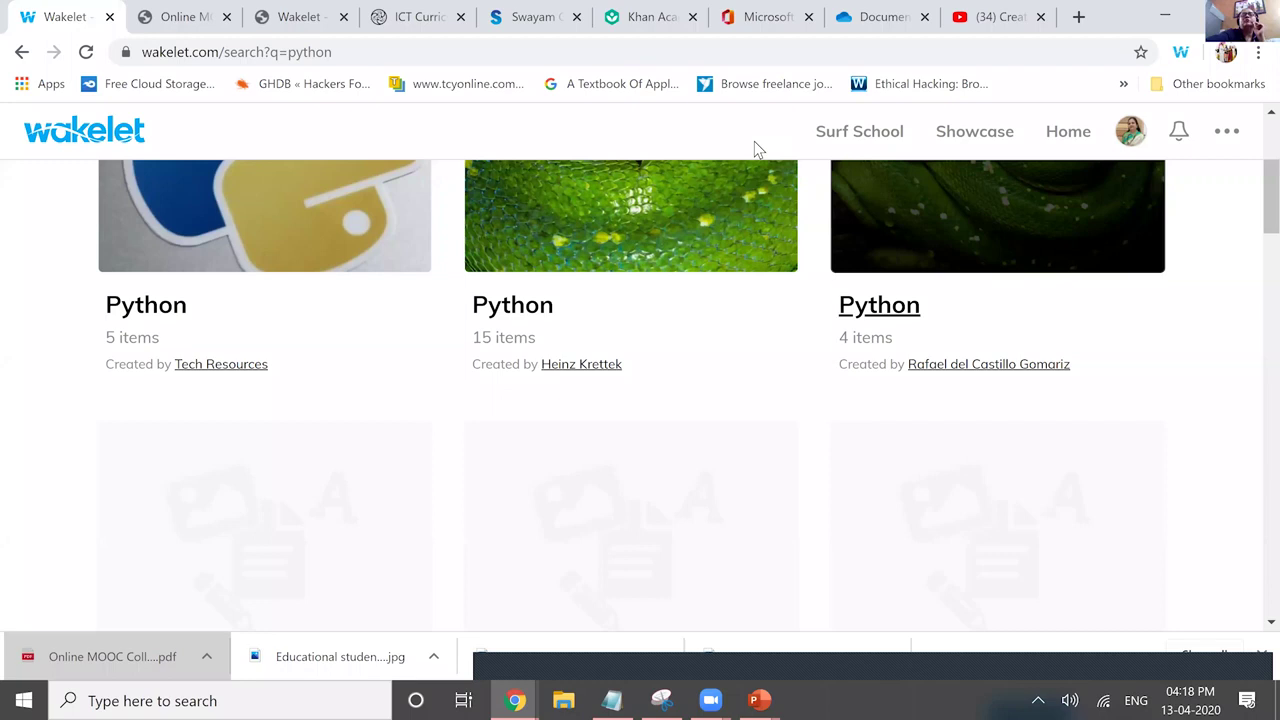
{"action": "scroll", "coordinate": [755, 147], "scroll_direction": "down", "scroll_amount": 6}
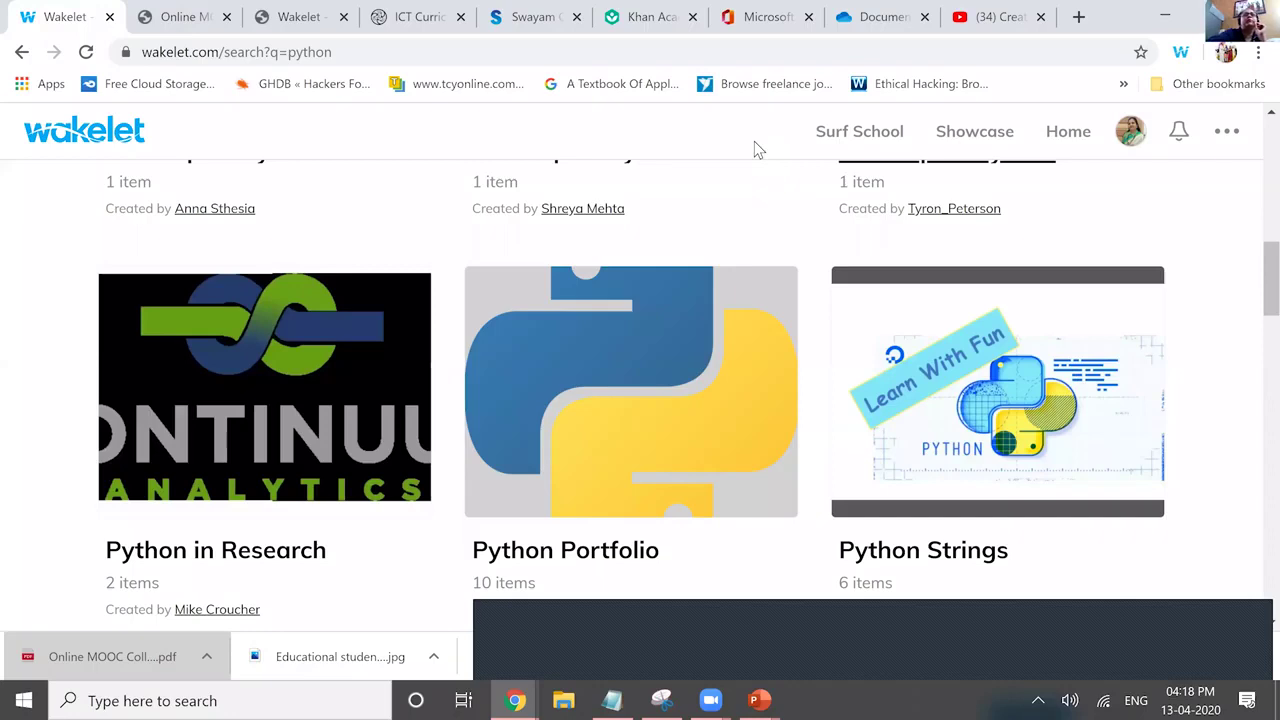
{"action": "scroll", "coordinate": [755, 147], "scroll_direction": "down", "scroll_amount": 5}
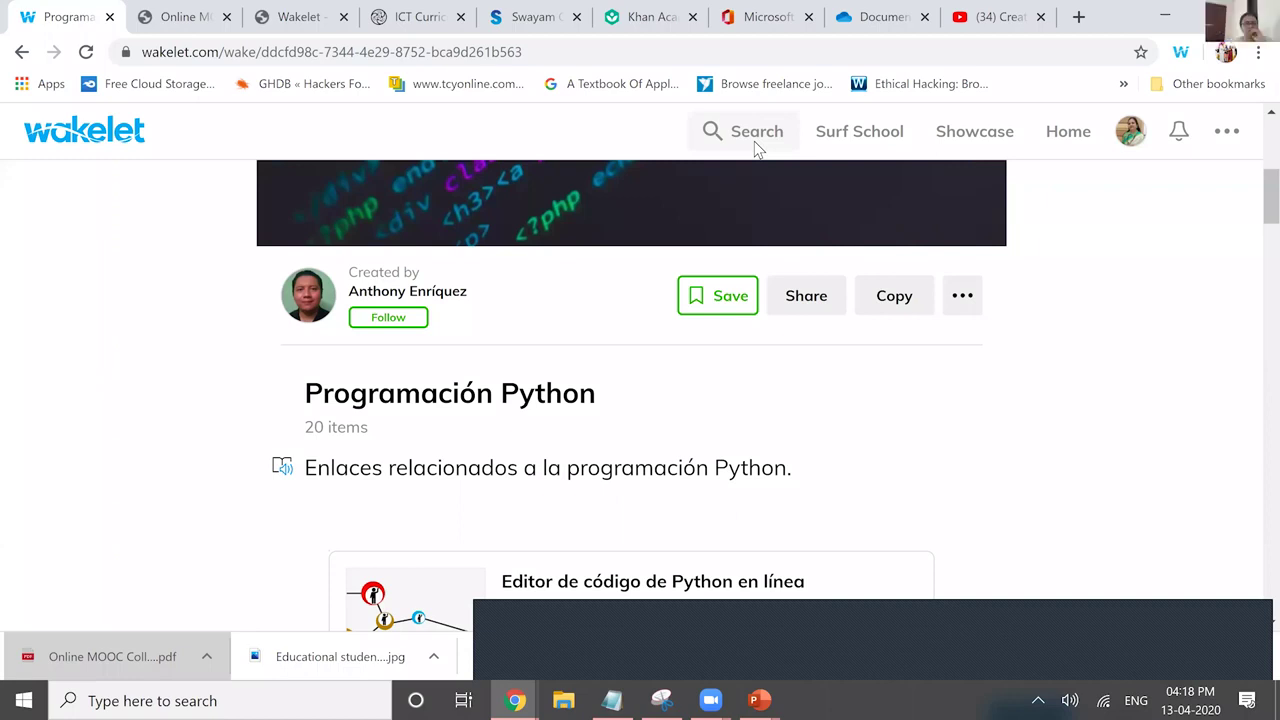
Scroll through the items of the Programación Python collection.
{"action": "scroll", "coordinate": [757, 148], "scroll_direction": "down", "scroll_amount": 1}
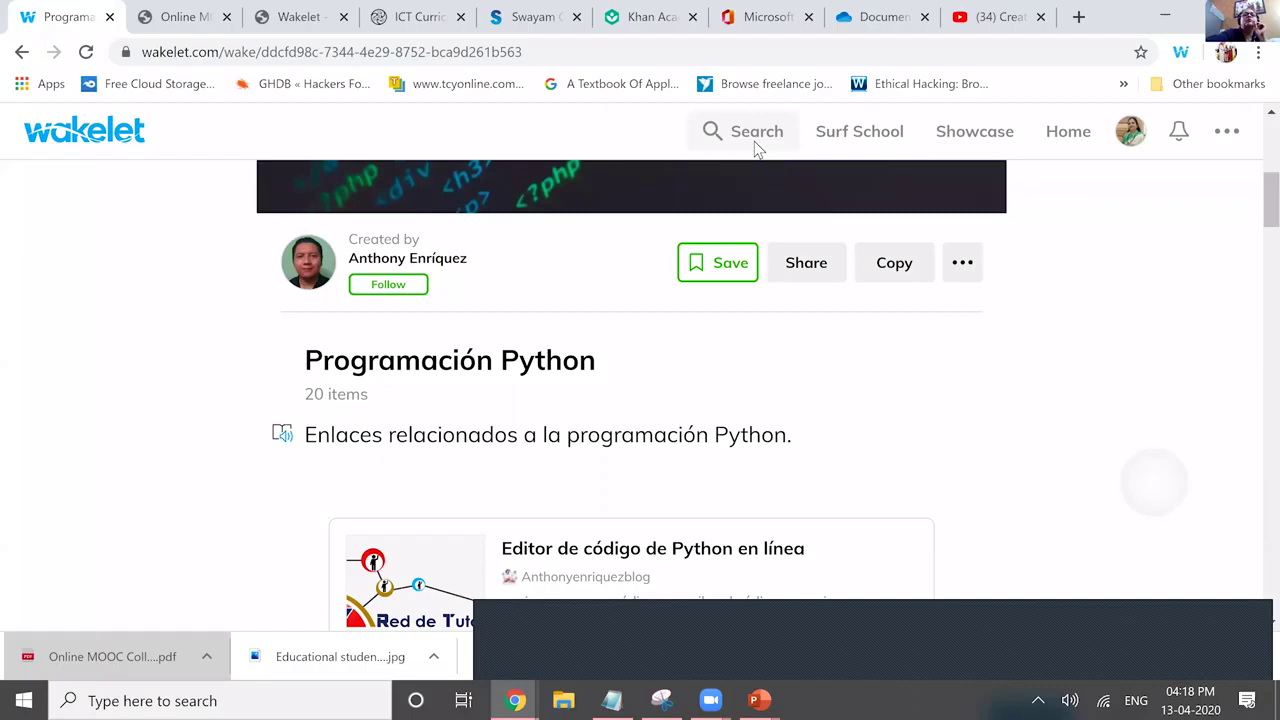
{"action": "scroll", "coordinate": [757, 148], "scroll_direction": "down", "scroll_amount": 5}
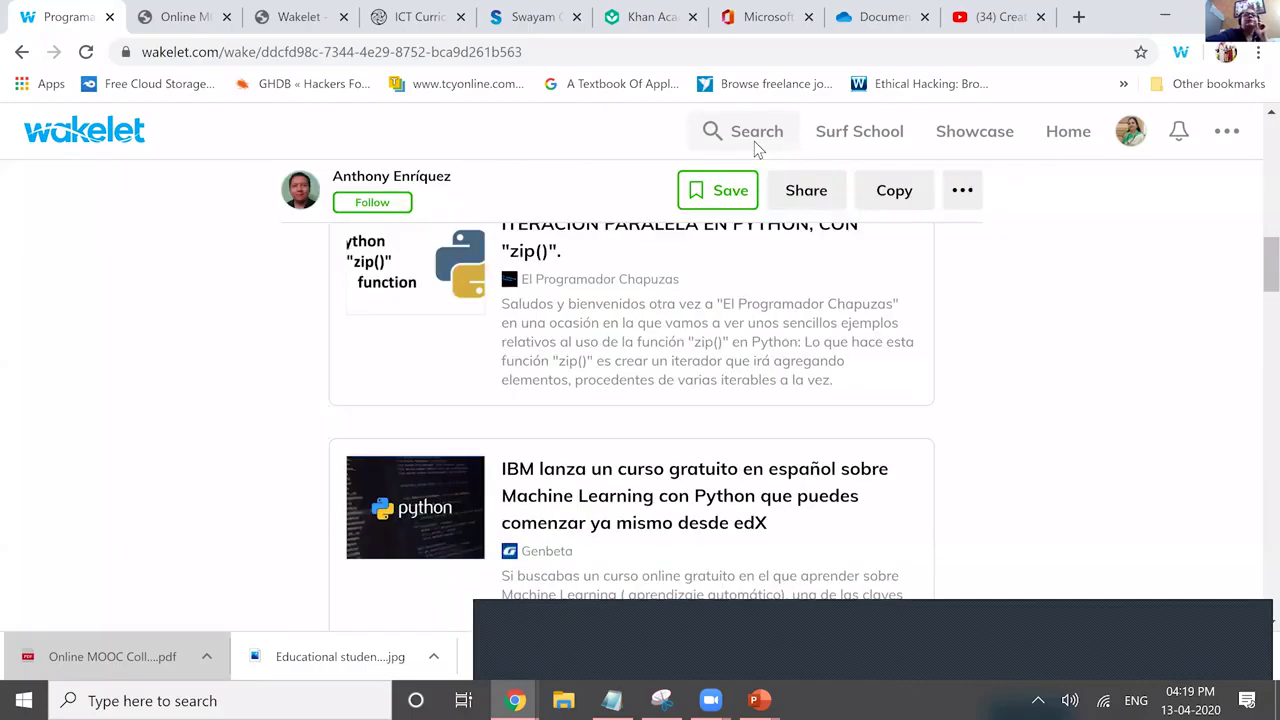
{"action": "scroll", "coordinate": [757, 148], "scroll_direction": "down", "scroll_amount": 2}
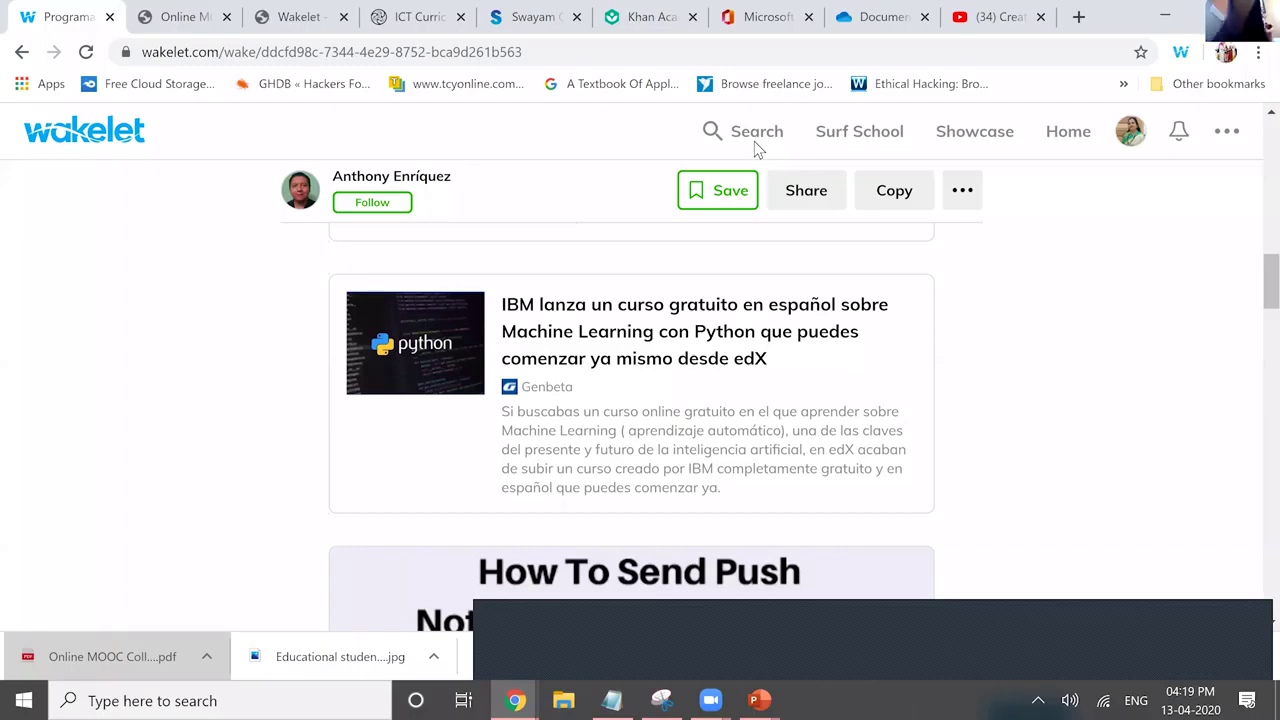
{"action": "scroll", "coordinate": [755, 145], "scroll_direction": "down", "scroll_amount": 5}
{"action": "scroll", "coordinate": [755, 143], "scroll_direction": "down", "scroll_amount": 2}
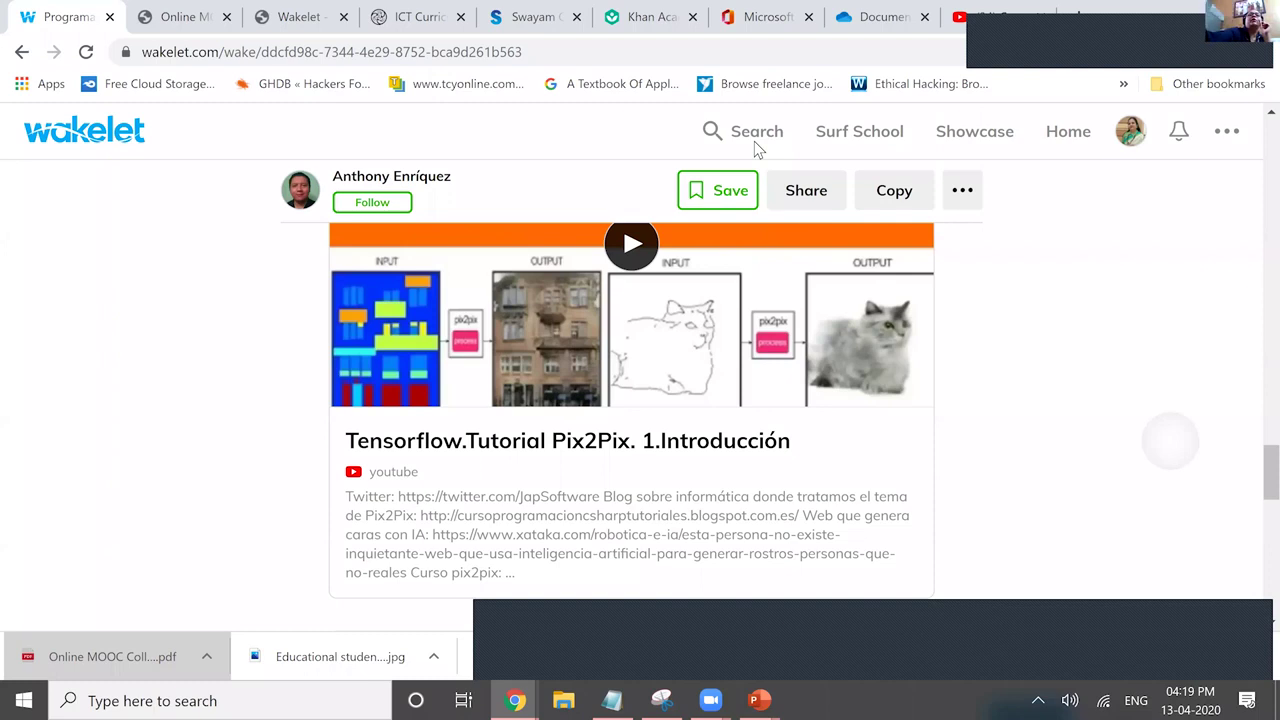
{"action": "scroll", "coordinate": [754, 141], "scroll_direction": "down", "scroll_amount": 5}
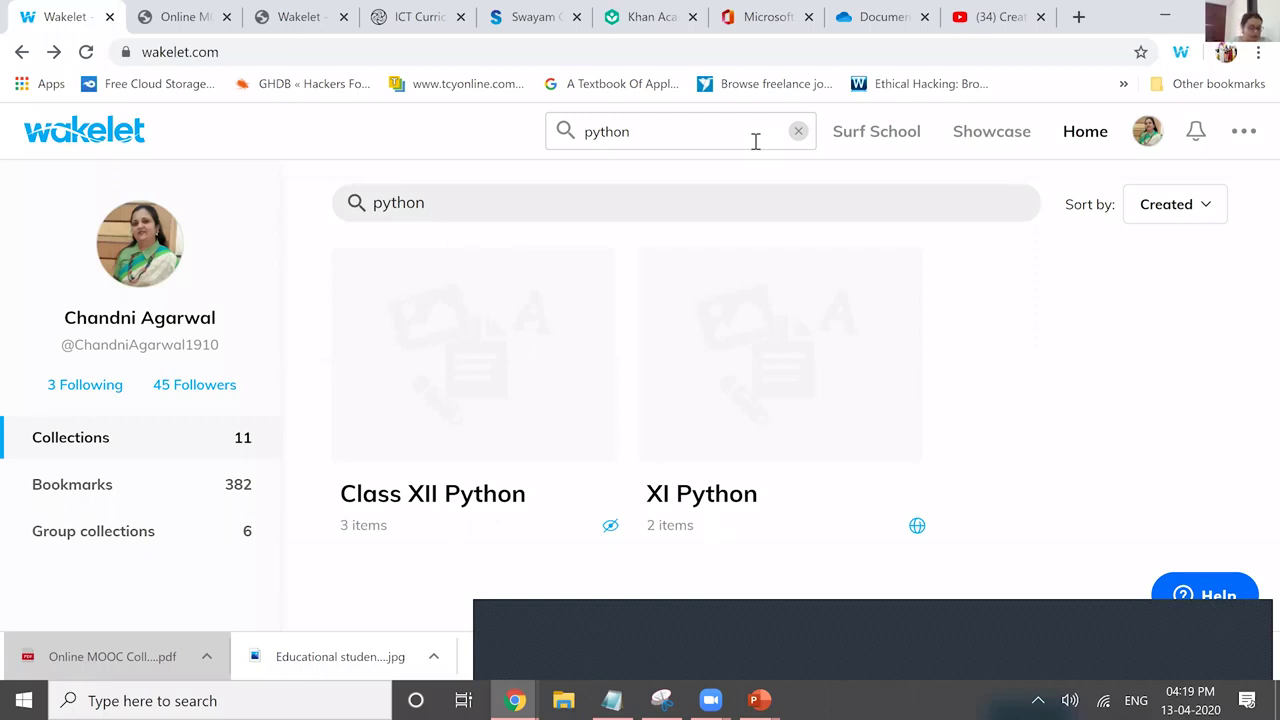
Trim the own-collections filter from 'python' to 'pyth'.
{"action": "key", "text": "BackSpace"}
{"action": "key", "text": "BackSpace"}
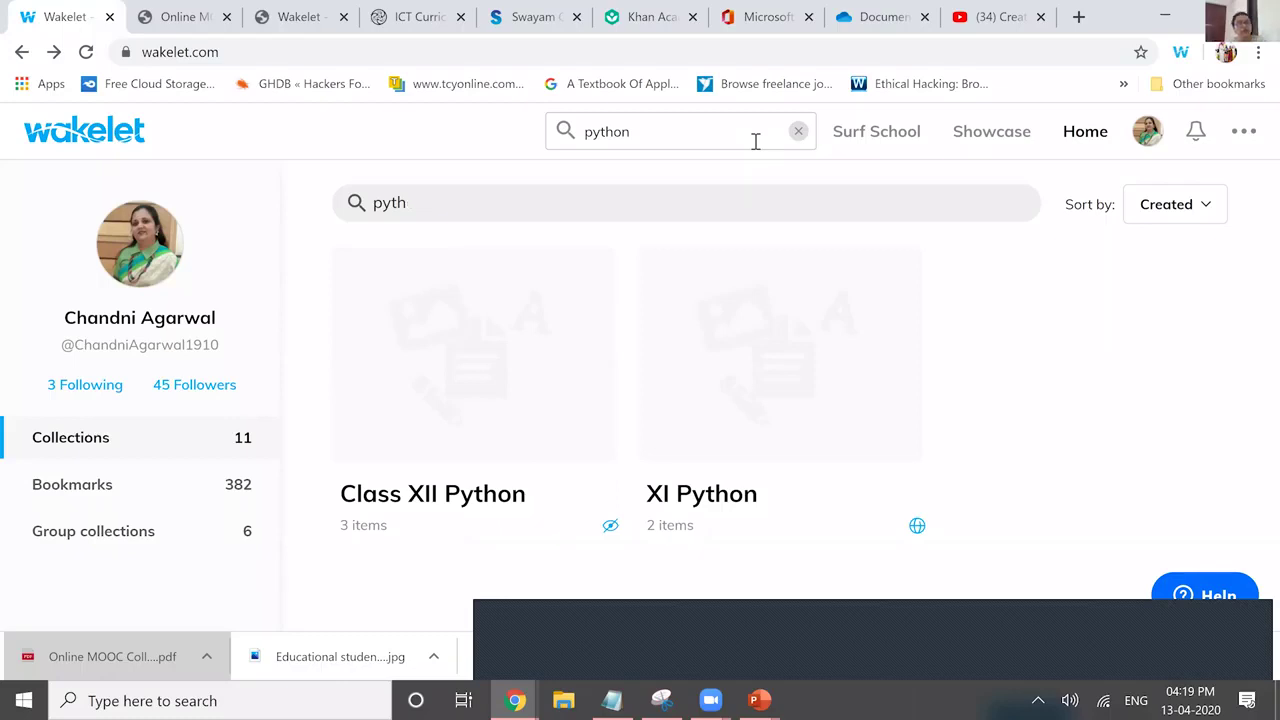
{"action": "key", "text": "BackSpace"}
{"action": "key", "text": "BackSpace"}
{"action": "key", "text": "BackSpace"}
{"action": "key", "text": "BackSpace"}
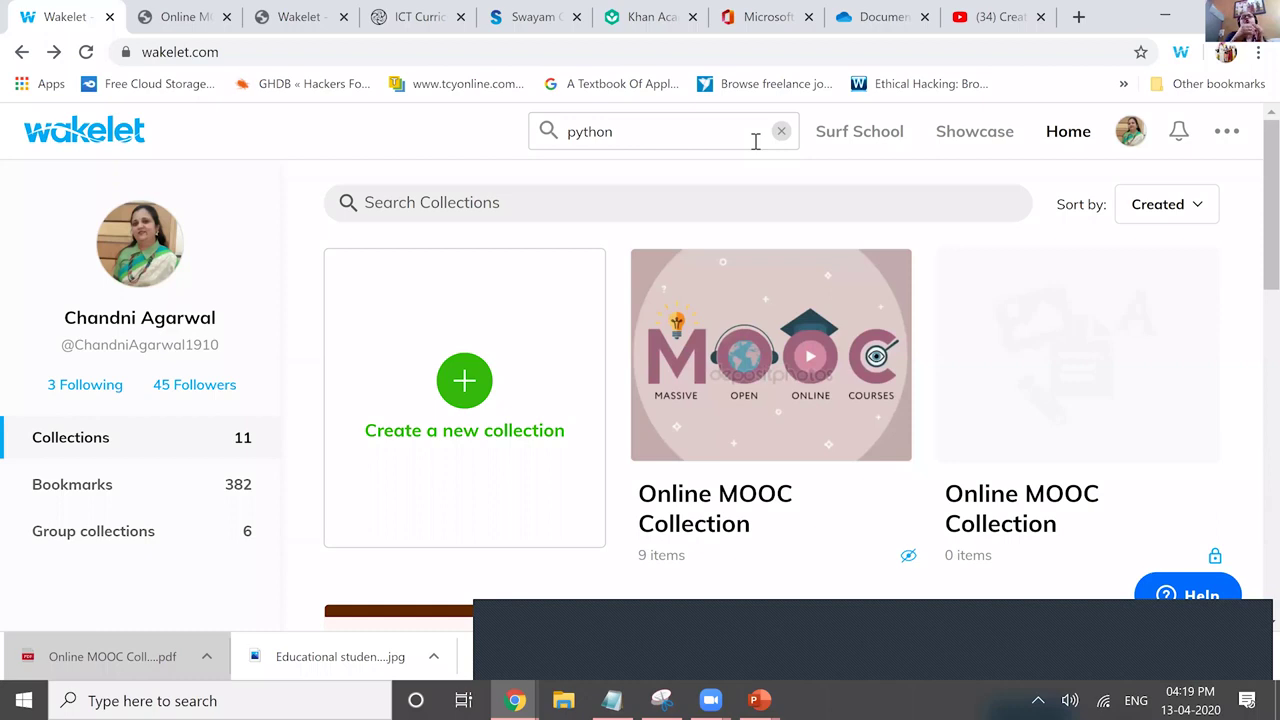
Review the Wakelet extension's save-to-collection list, close it, and go to the Swayam NPTEL tab.
{"action": "left_click", "coordinate": [1180, 58]}
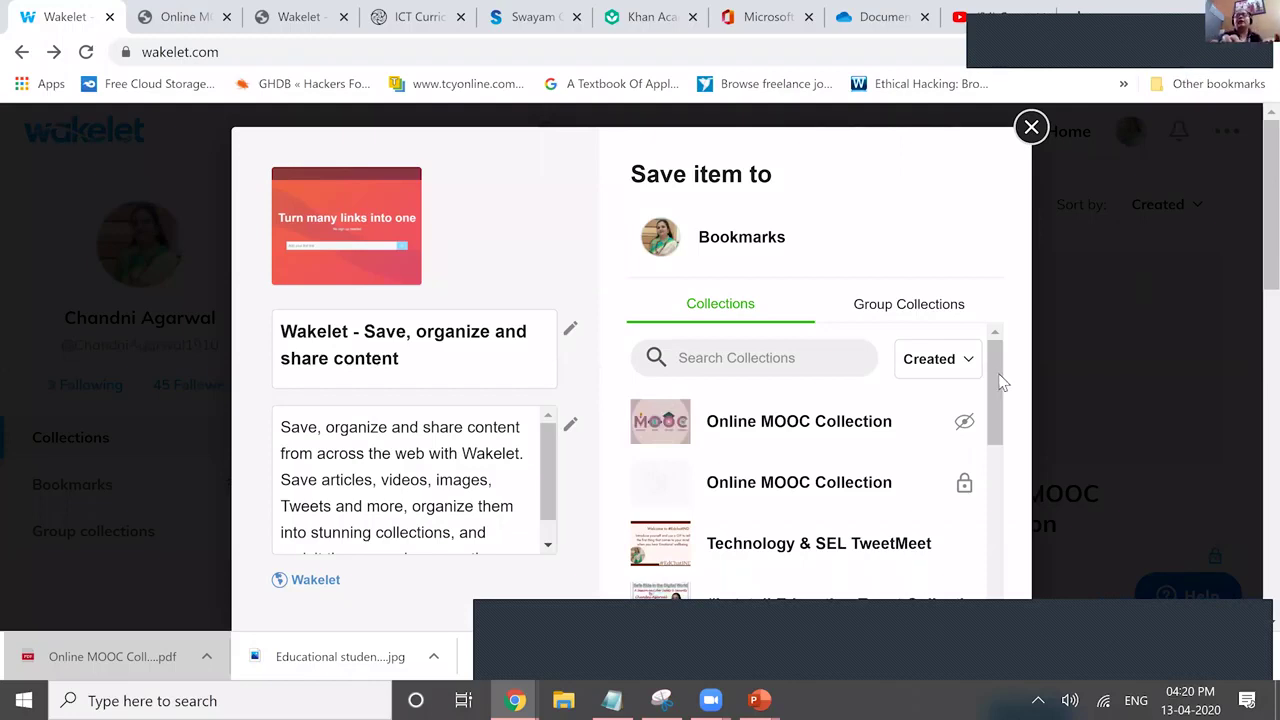
{"action": "scroll", "coordinate": [995, 373], "scroll_direction": "down", "scroll_amount": 1}
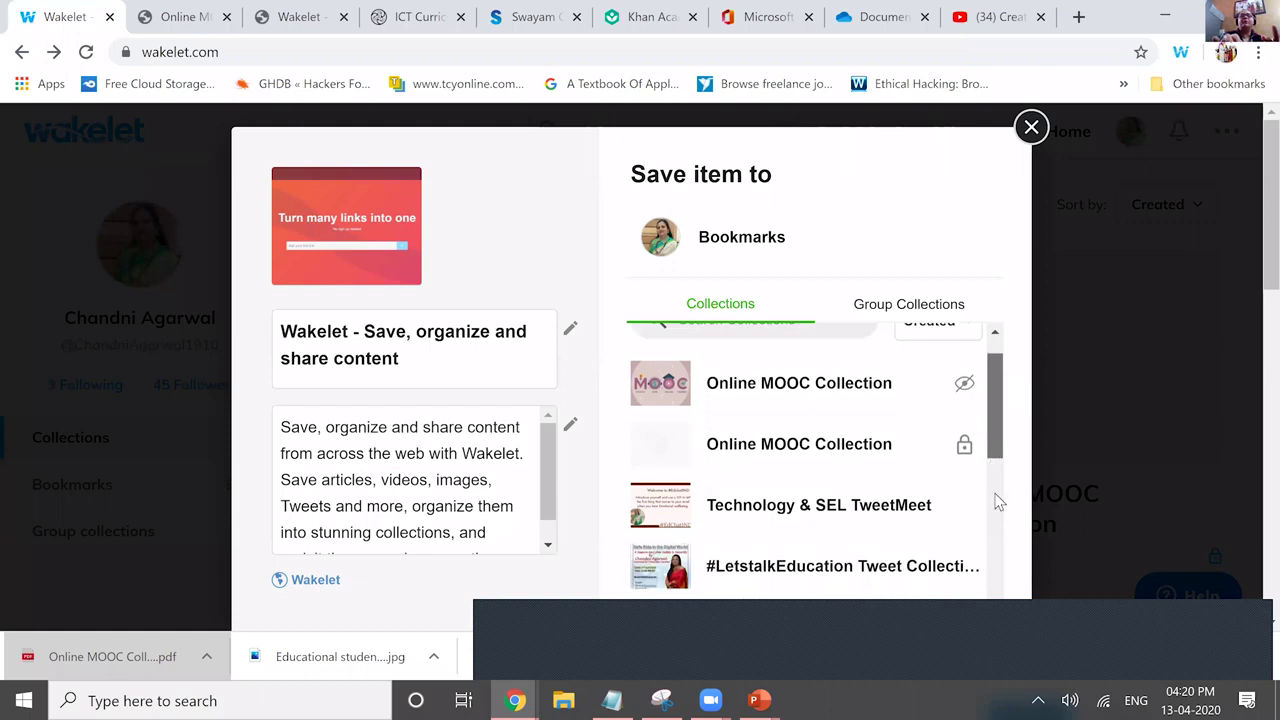
{"action": "scroll", "coordinate": [1008, 330], "scroll_direction": "down", "scroll_amount": 3}
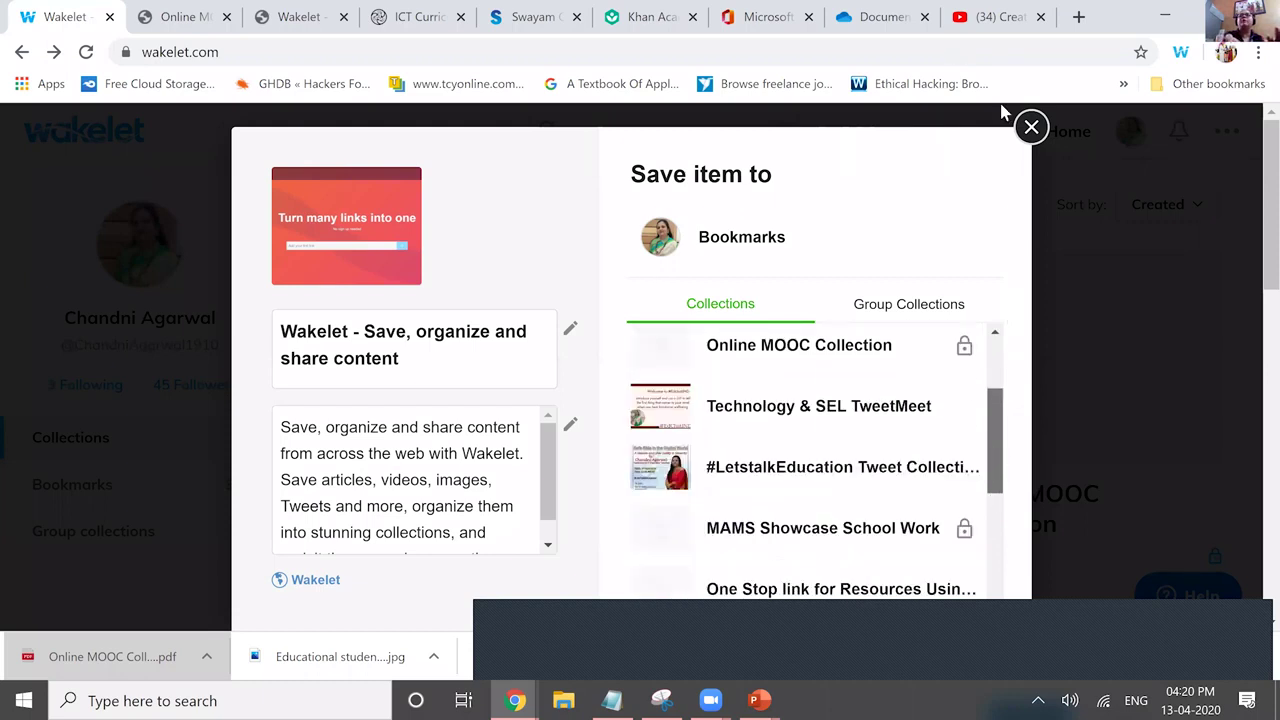
{"action": "scroll", "coordinate": [1025, 128], "scroll_direction": "down", "scroll_amount": 4}
{"action": "scroll", "coordinate": [1031, 127], "scroll_direction": "up", "scroll_amount": 8}
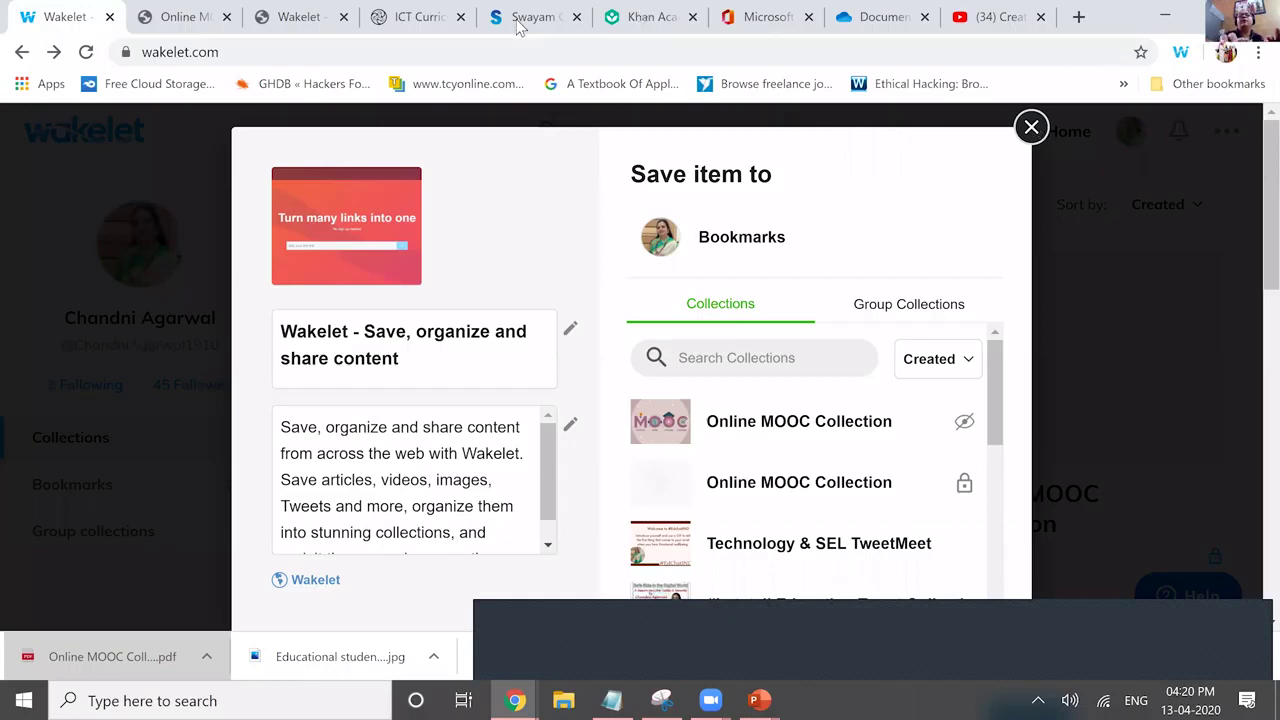
{"action": "left_click", "coordinate": [1252, 121]}
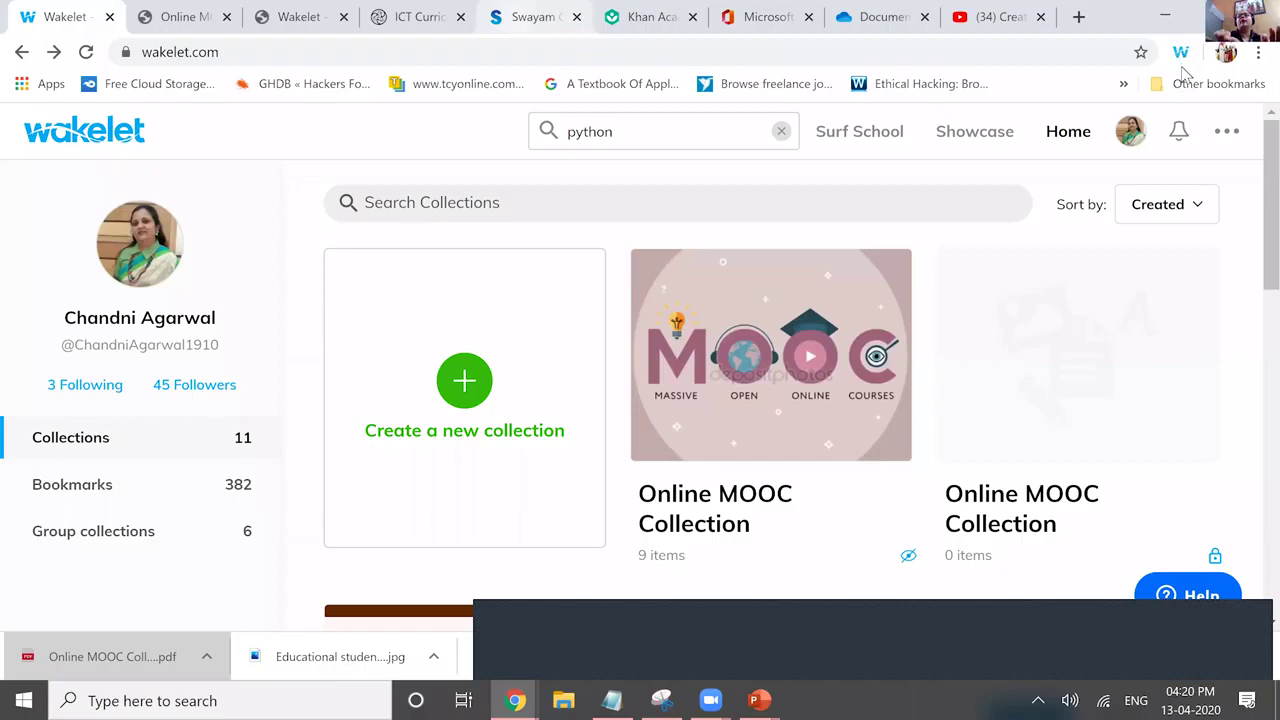
{"action": "key", "text": "ctrl+5"}
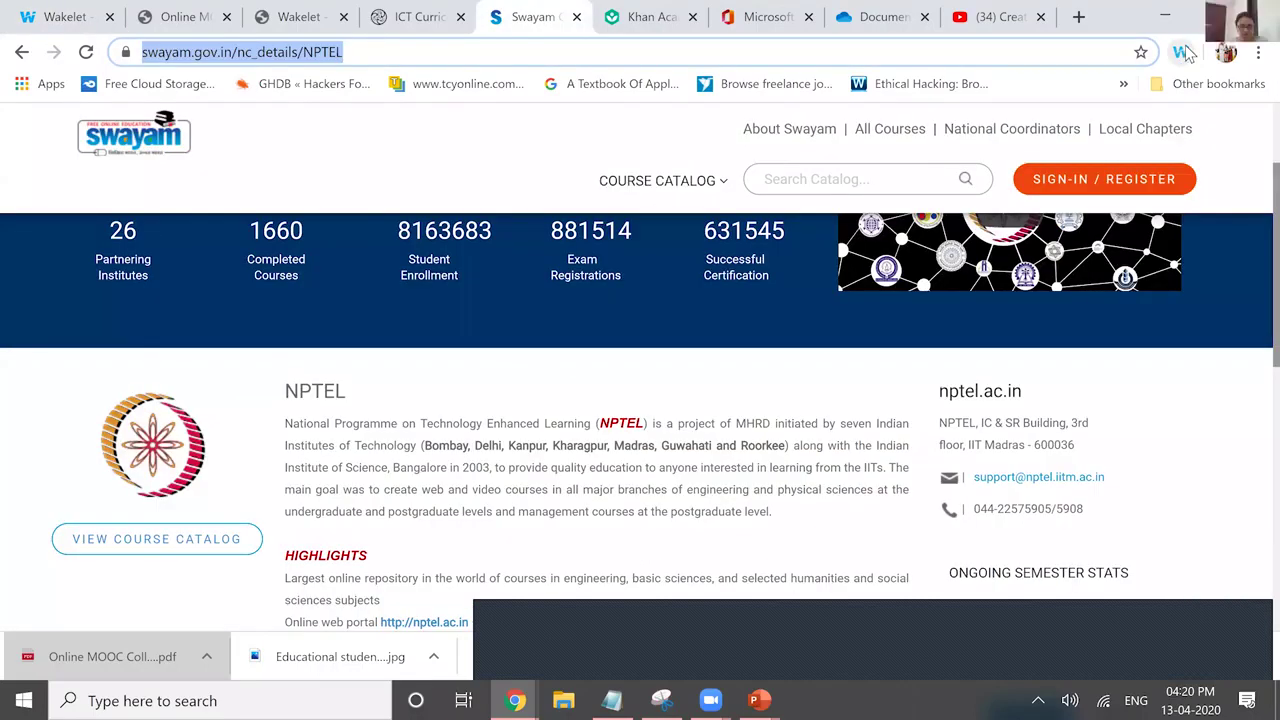
Save the Swayam NPTEL page to the Online MOOC Collection with the Wakelet extension.
{"action": "left_click", "coordinate": [1183, 53]}
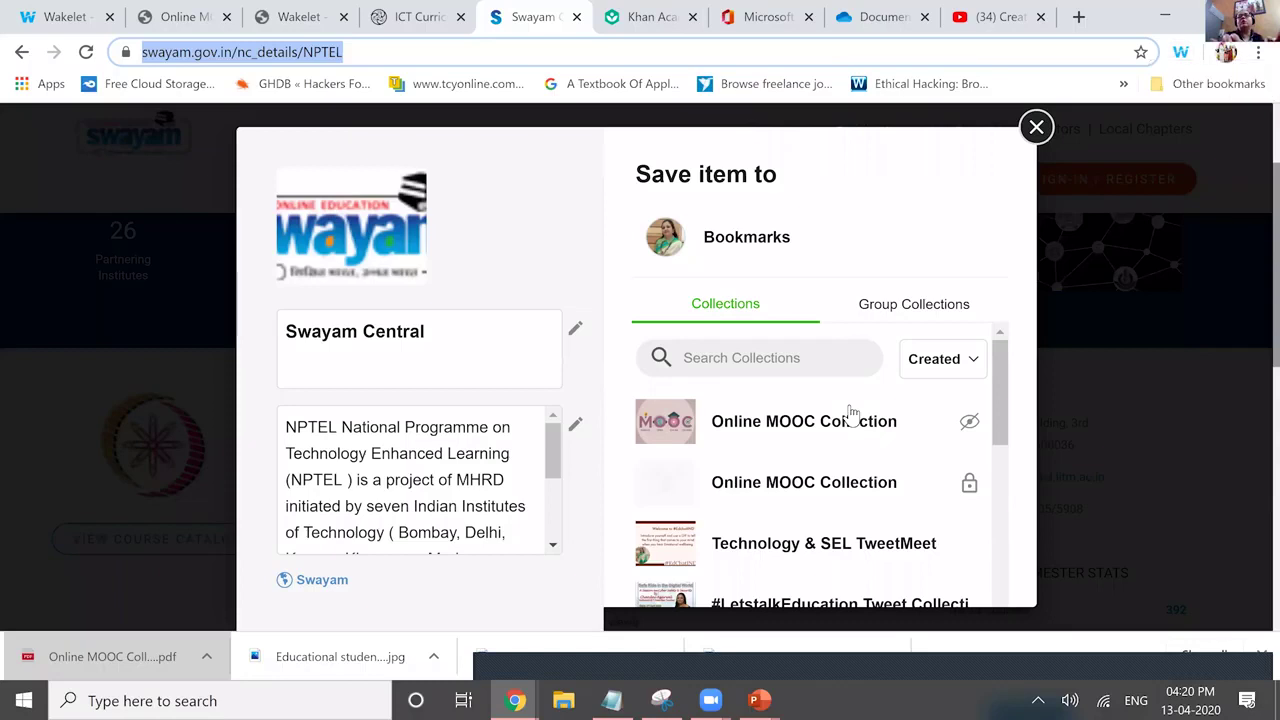
{"action": "left_click", "coordinate": [950, 420]}
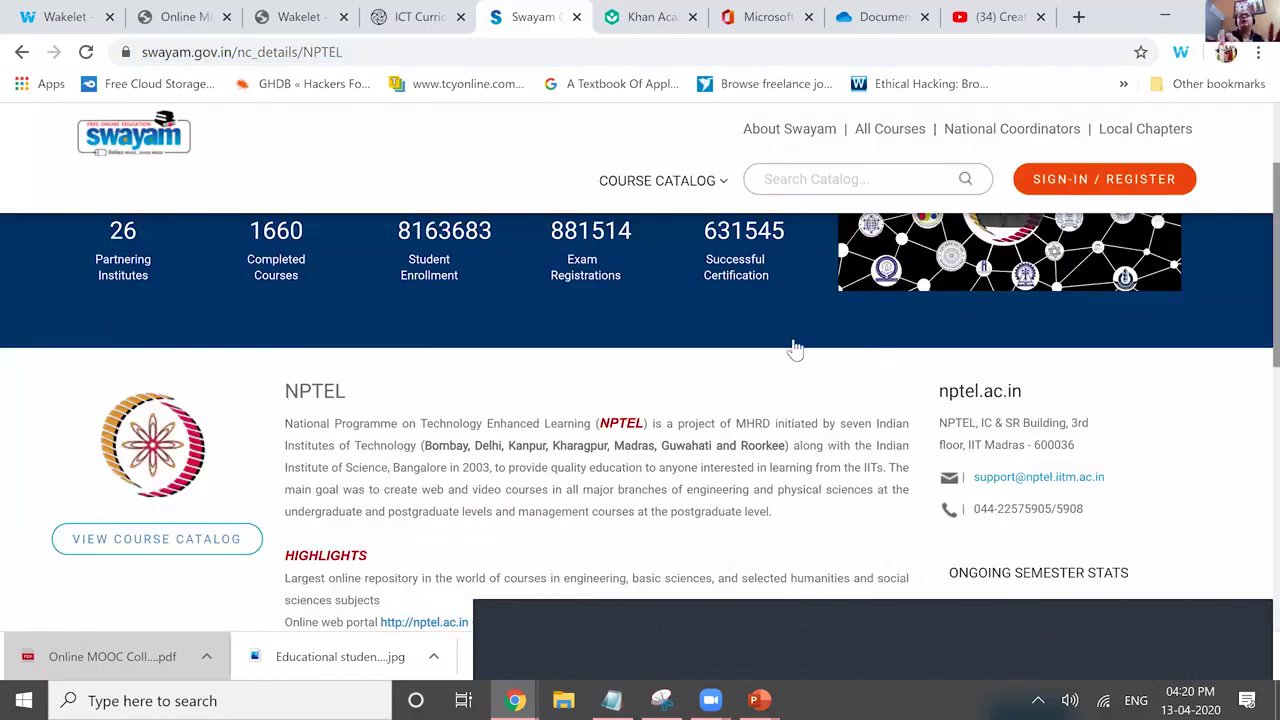
{"action": "key", "text": "ctrl+1"}
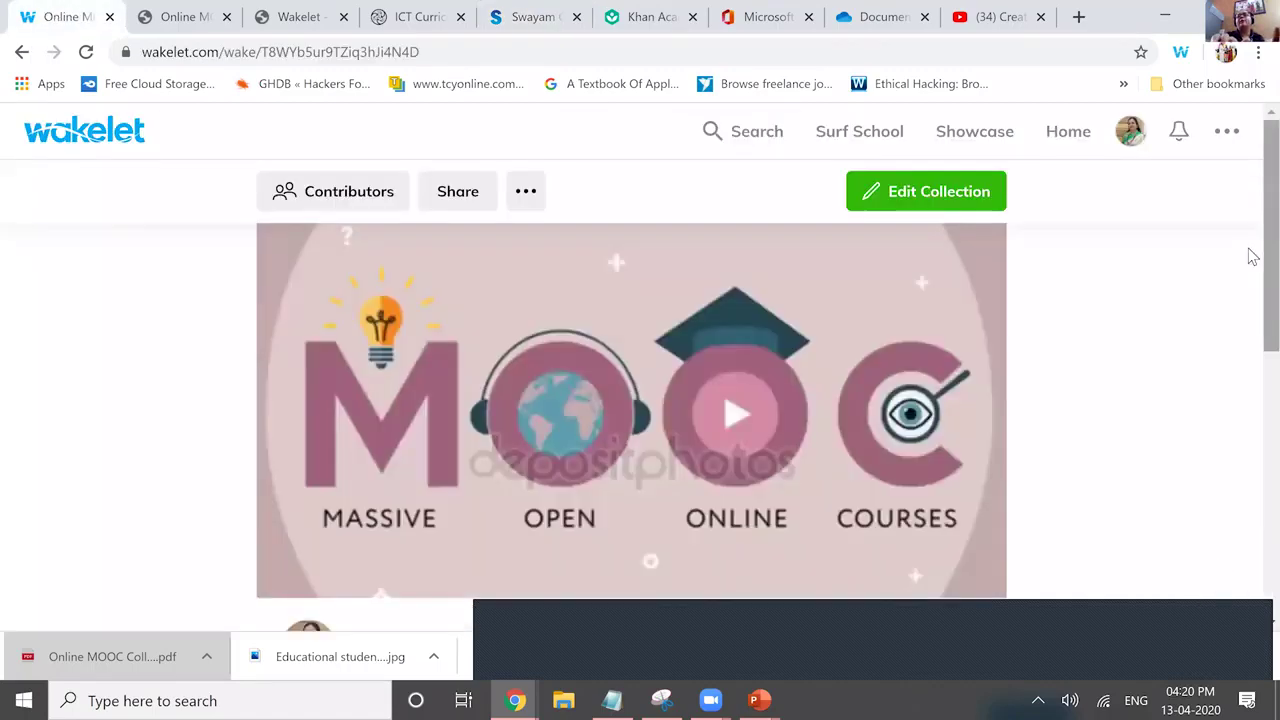
Find the new swayam.gov.in 'Unknown' item in Online MOOC Collection and view its details.
{"action": "scroll", "coordinate": [1253, 490], "scroll_direction": "down", "scroll_amount": 3}
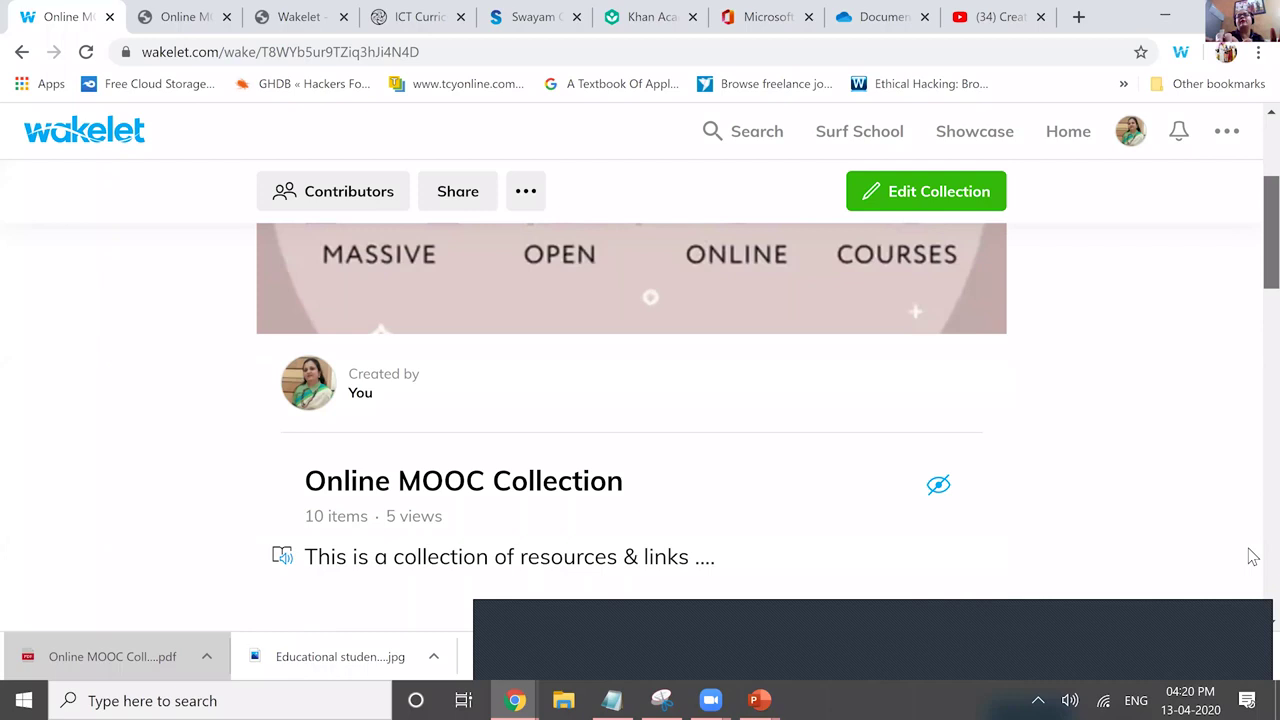
{"action": "scroll", "coordinate": [1251, 553], "scroll_direction": "down", "scroll_amount": 5}
{"action": "scroll", "coordinate": [1251, 612], "scroll_direction": "down", "scroll_amount": 3}
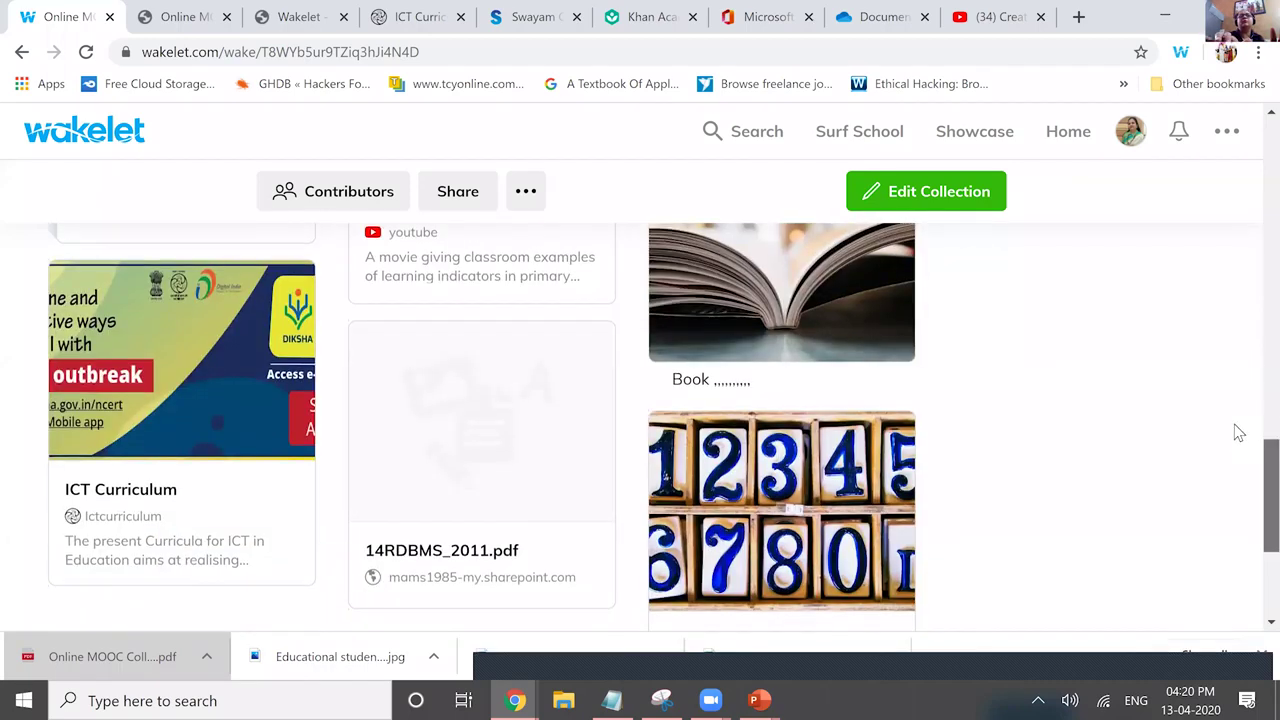
{"action": "scroll", "coordinate": [1238, 433], "scroll_direction": "up", "scroll_amount": 3}
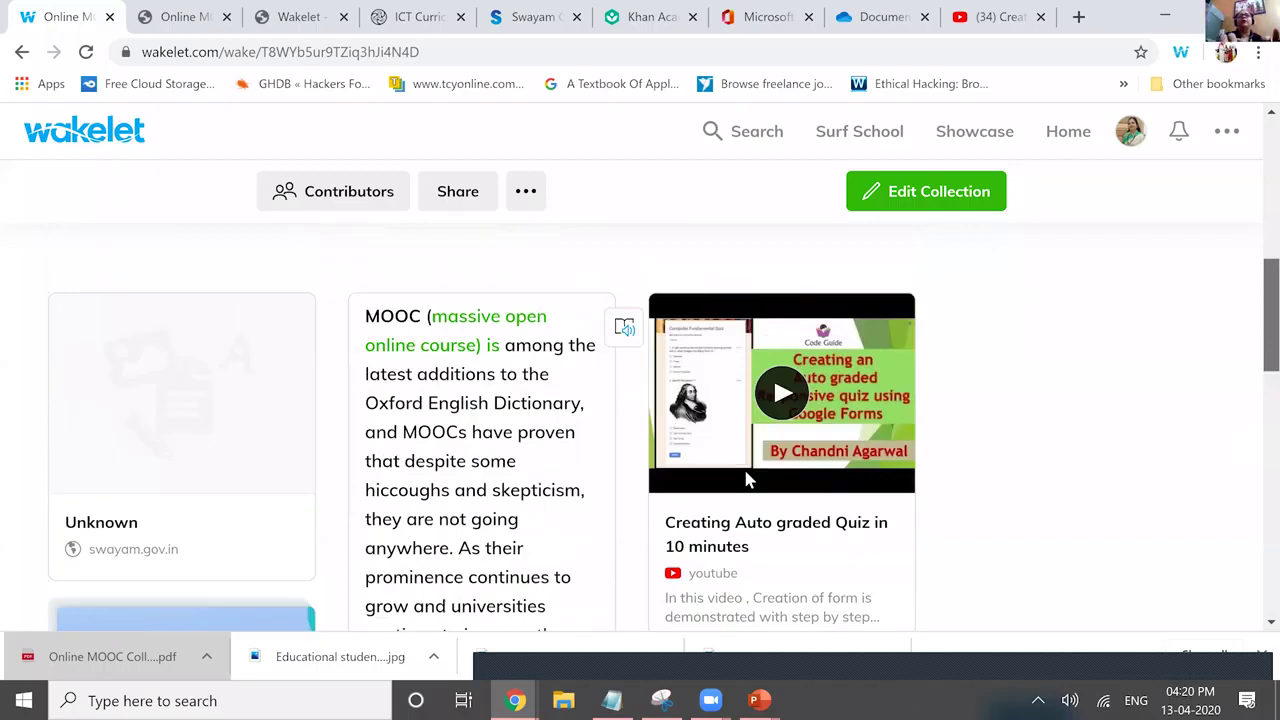
{"action": "scroll", "coordinate": [180, 429], "scroll_direction": "up", "scroll_amount": 1}
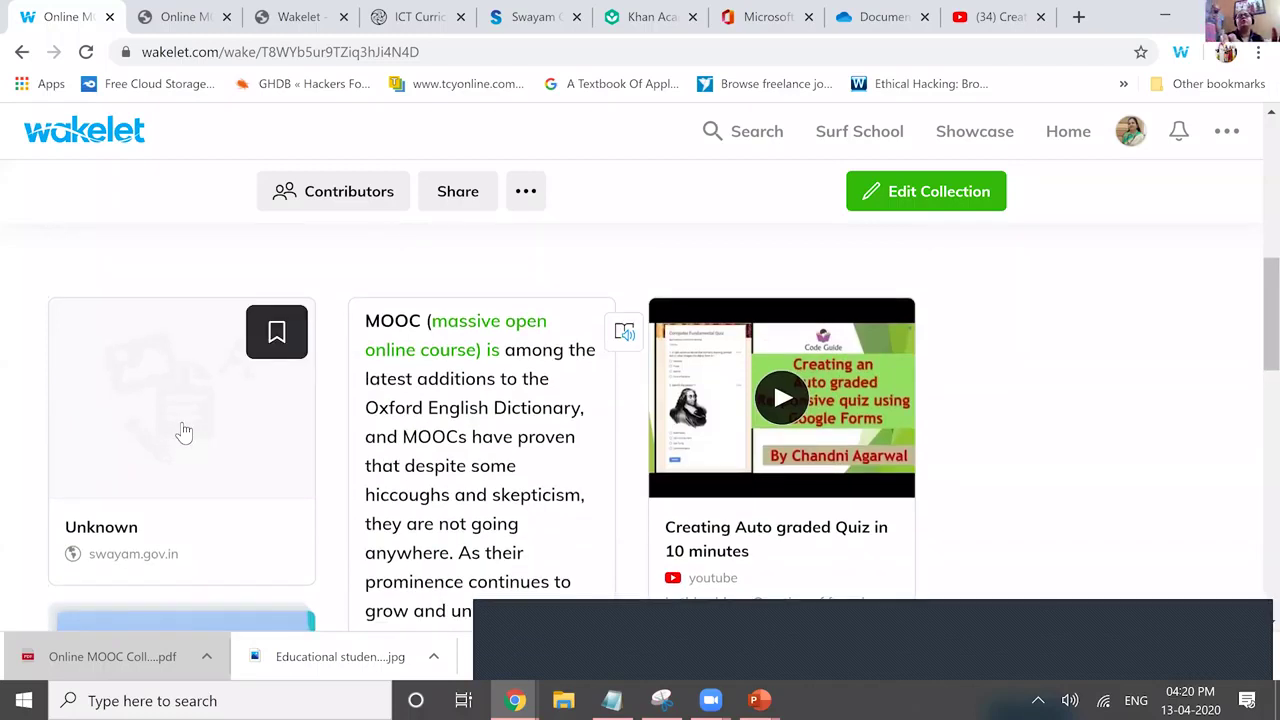
{"action": "left_click", "coordinate": [253, 399]}
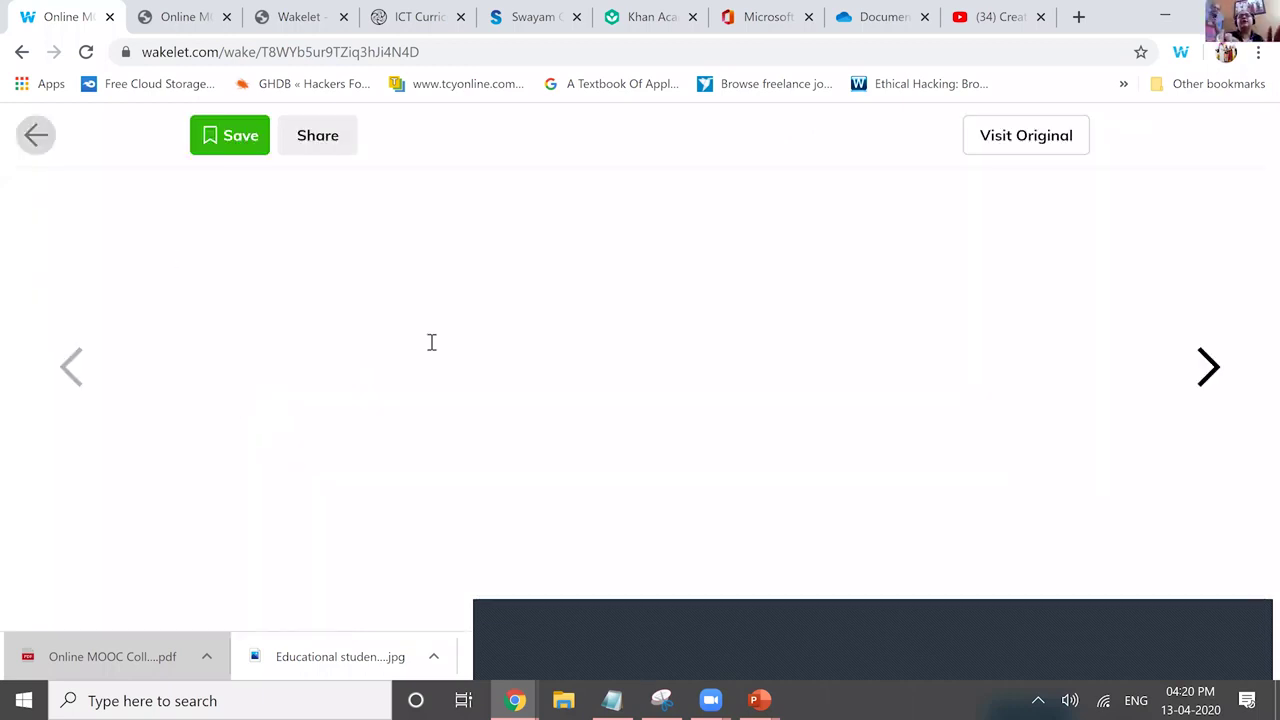
{"action": "left_click", "coordinate": [1134, 282]}
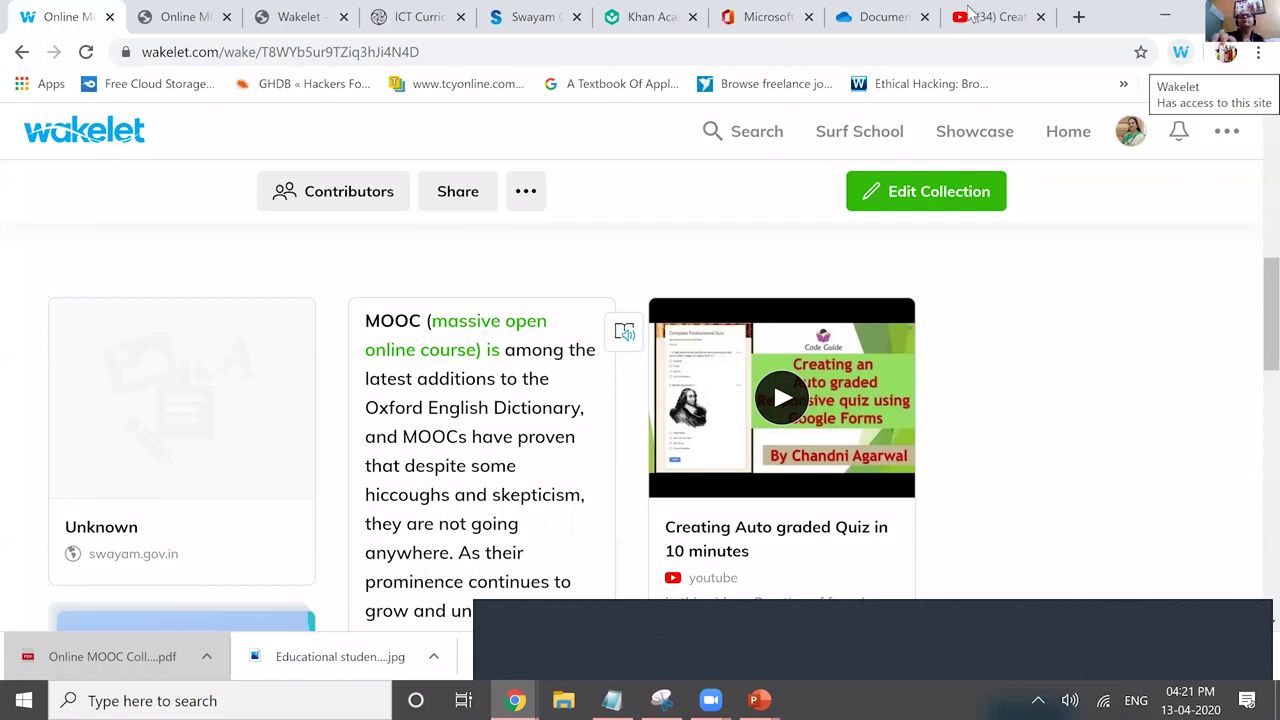
Open the Computer Science Made Easy blog, then open the Online MOOC Collection in Wakelet.
{"action": "left_click", "coordinate": [1068, 140]}
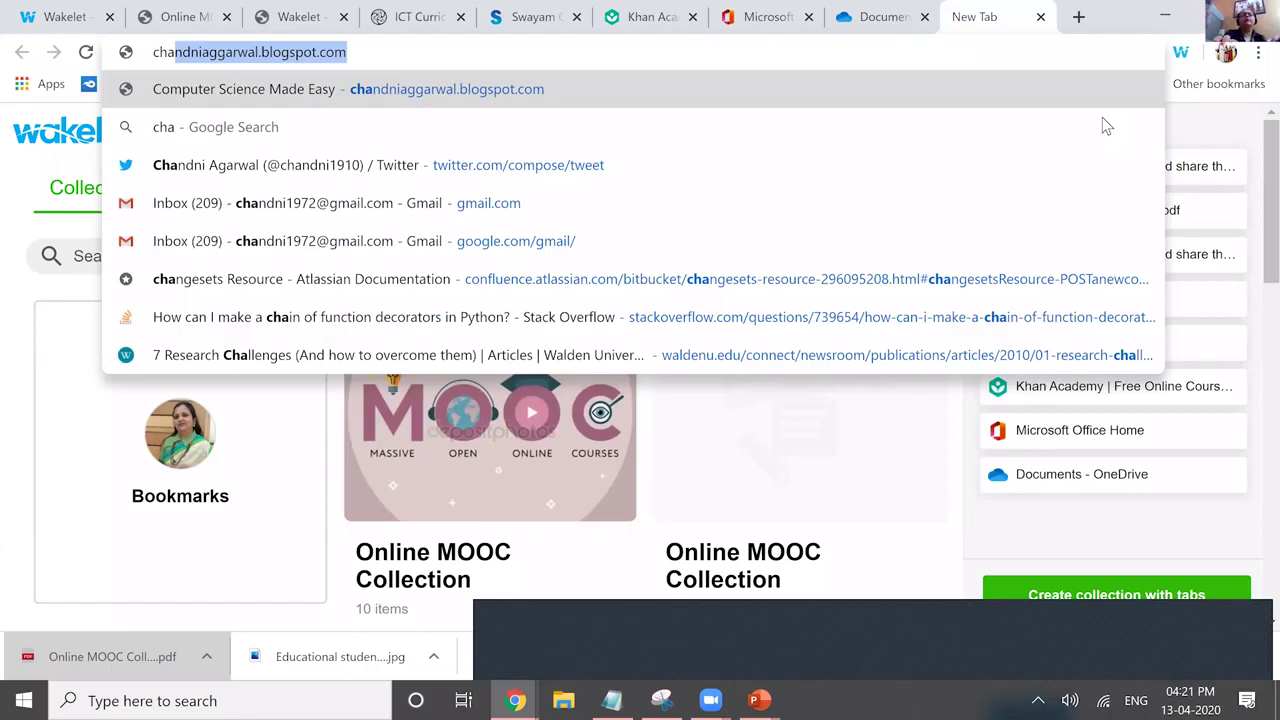
{"action": "key", "text": "Return"}
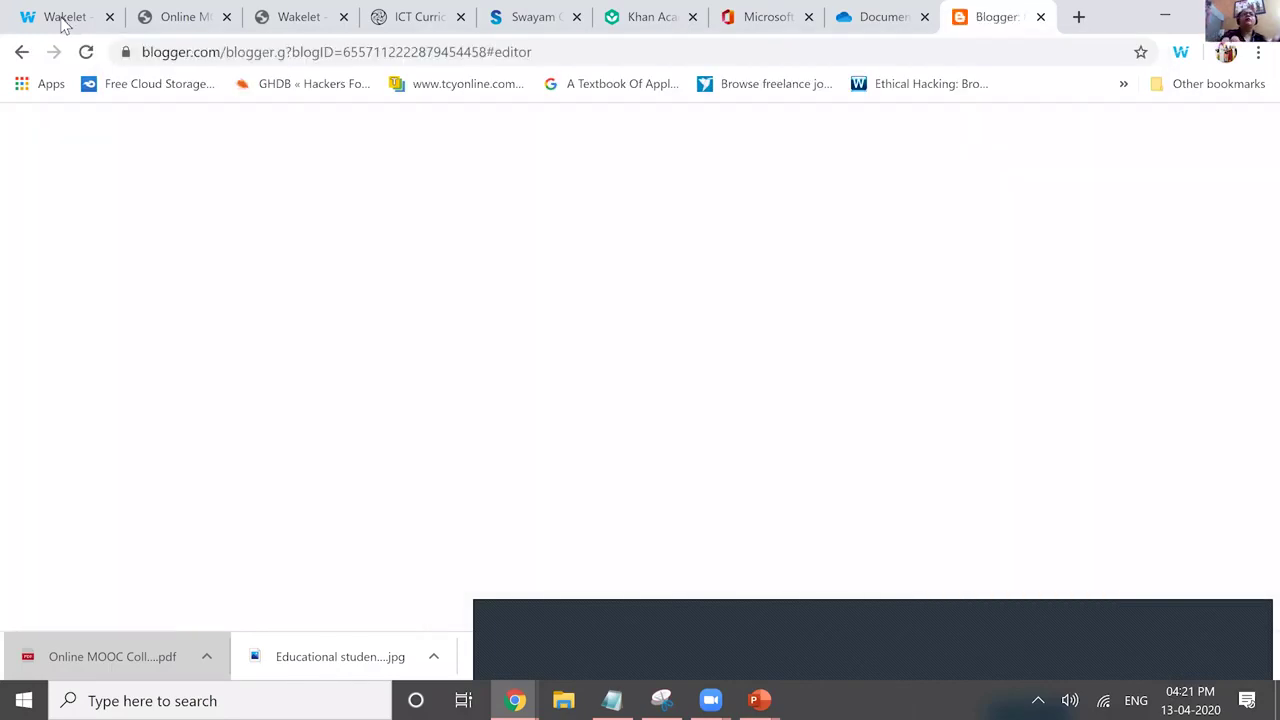
{"action": "key", "text": "ctrl+1"}
{"action": "left_click", "coordinate": [697, 403]}
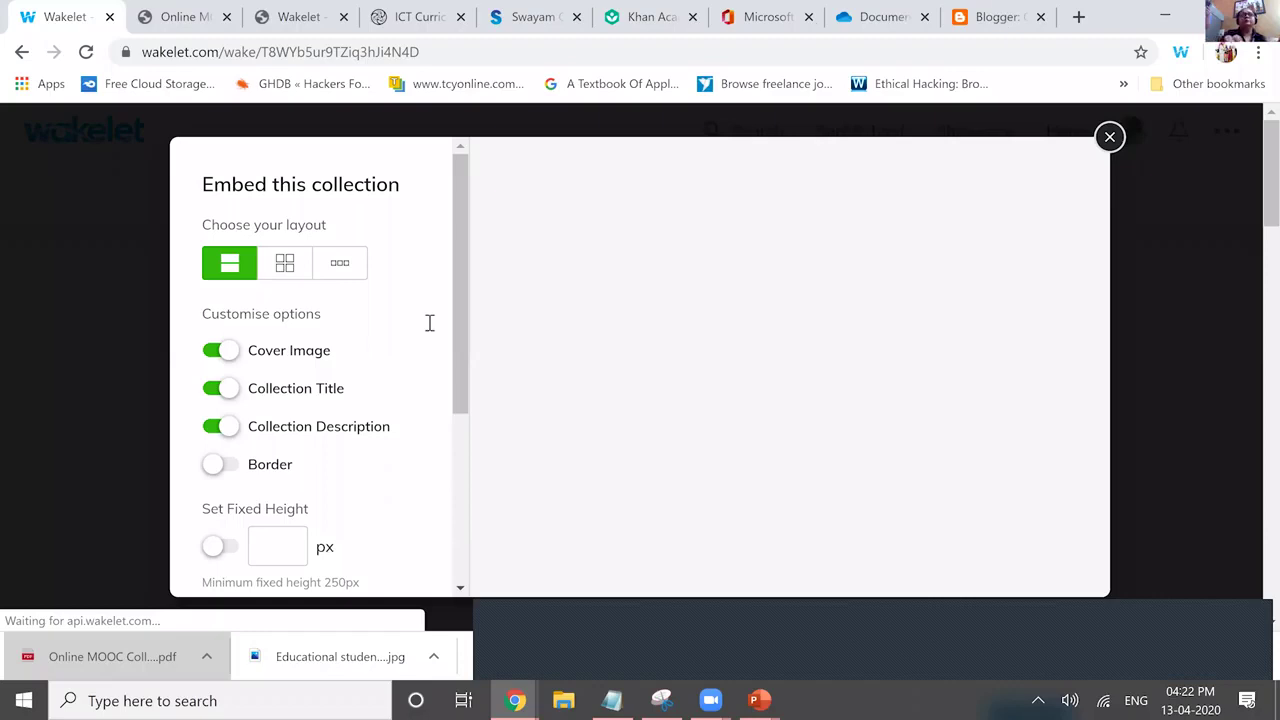
Copy the Online MOOC Collection's embed code and return to Blogger's HTML editor.
{"action": "scroll", "coordinate": [431, 346], "scroll_direction": "down", "scroll_amount": 3}
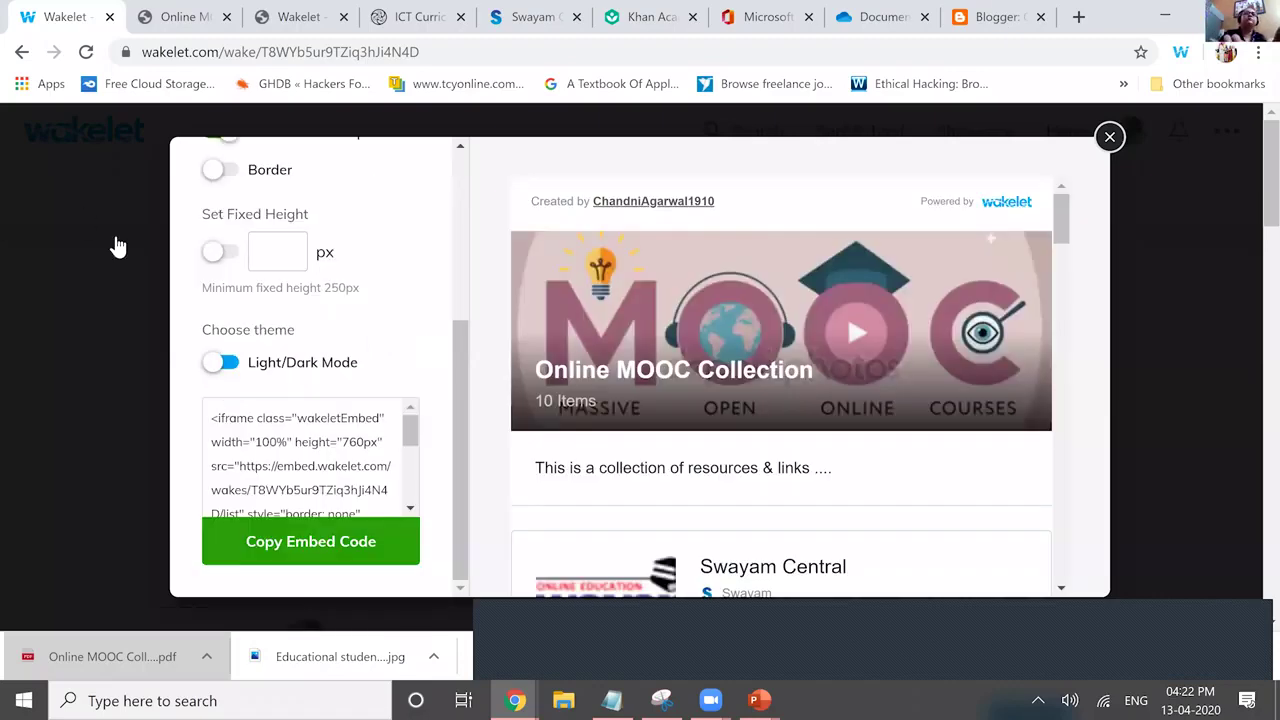
{"action": "left_click", "coordinate": [262, 541]}
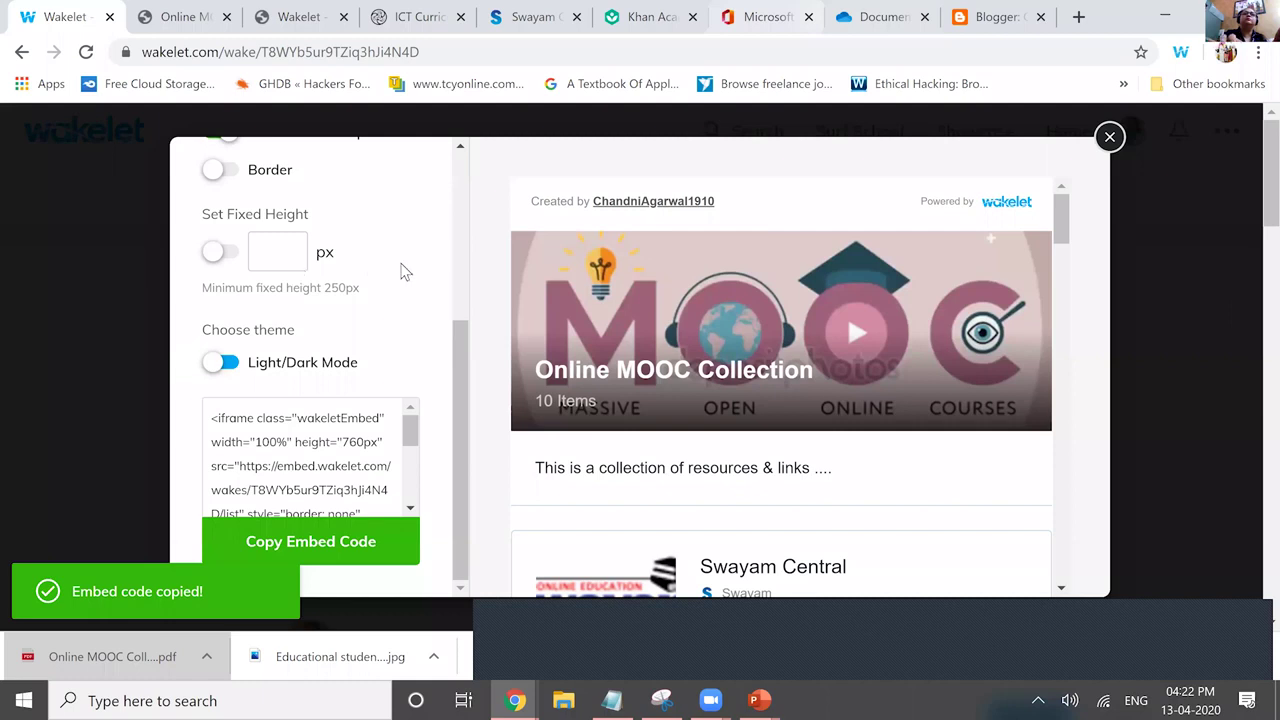
{"action": "key", "text": "ctrl+9"}
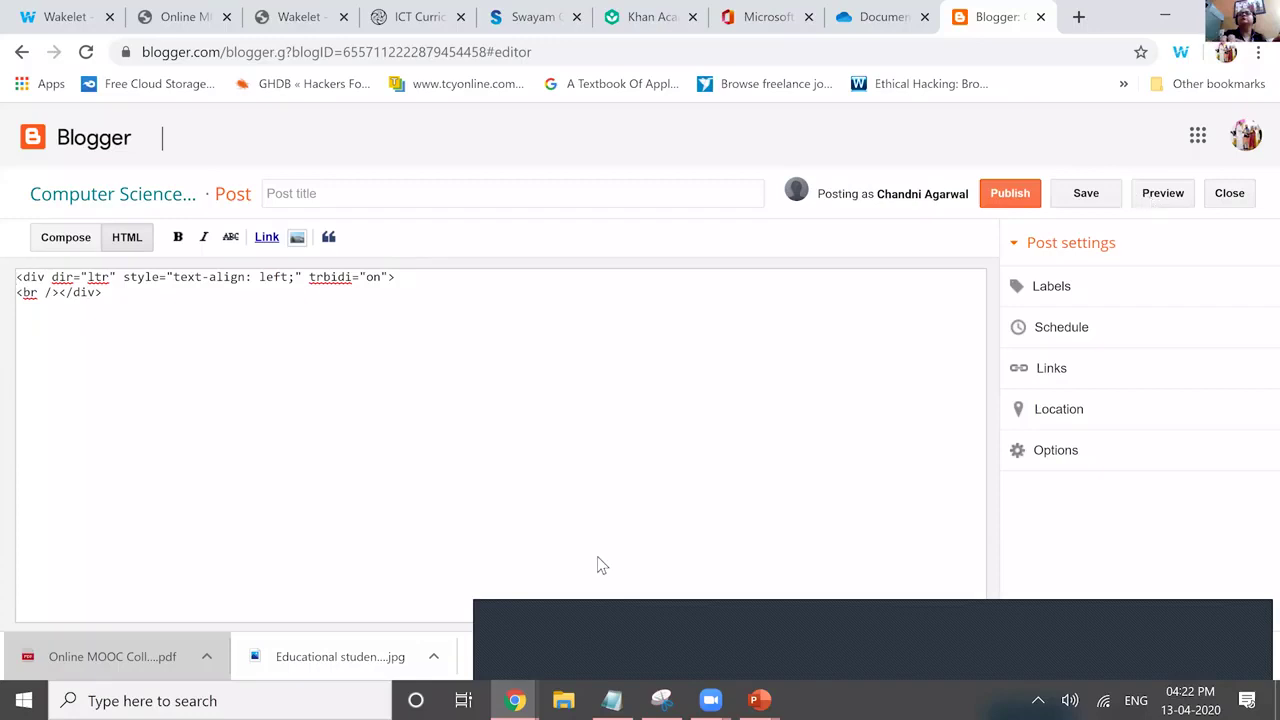
Paste the Wakelet embed code into the Blogger post's HTML editor.
{"action": "key", "text": "ctrl+v"}
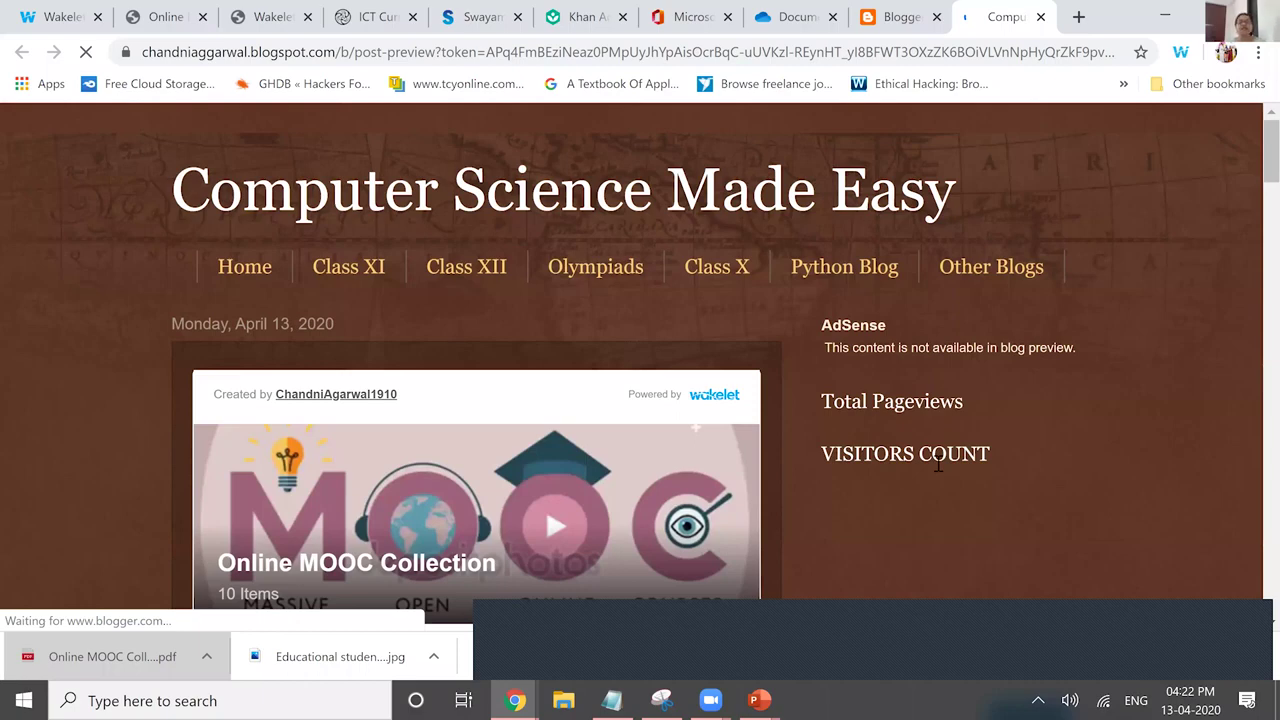
Scroll the post preview past the embedded collection's Swayam Central item, then go back to Wakelet.
{"action": "scroll", "coordinate": [938, 463], "scroll_direction": "down", "scroll_amount": 3}
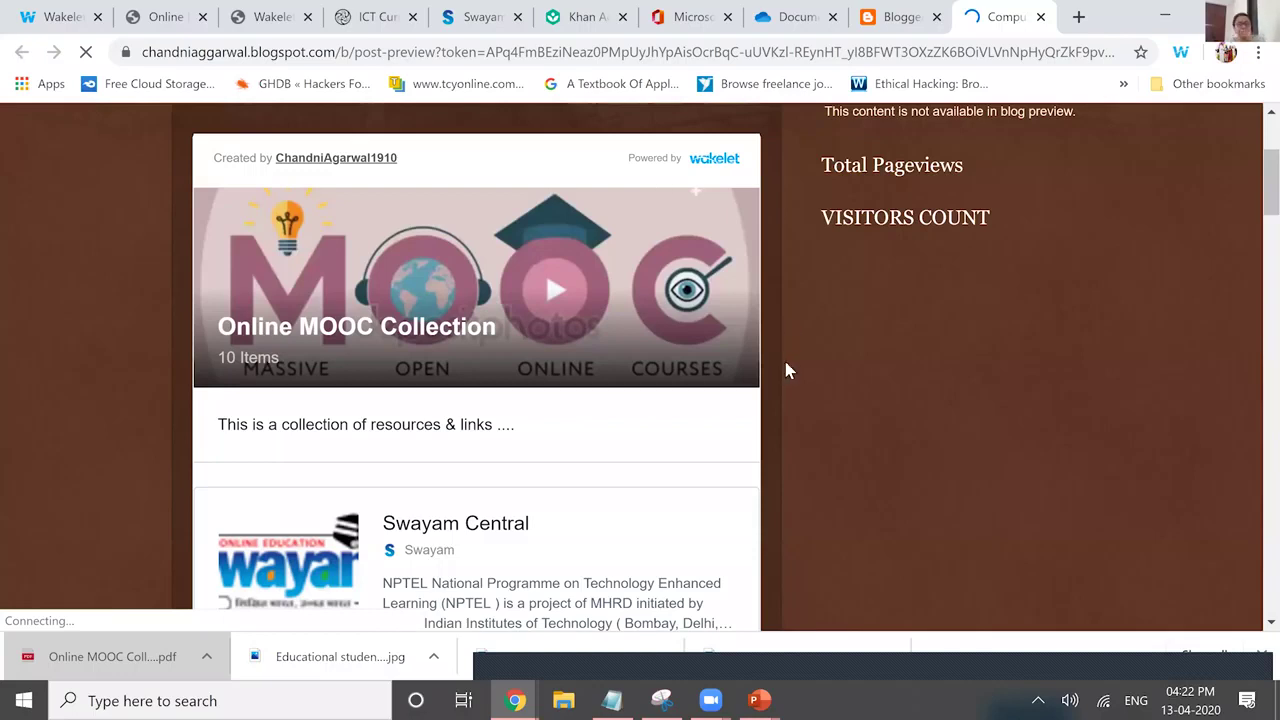
{"action": "left_click", "coordinate": [530, 200]}
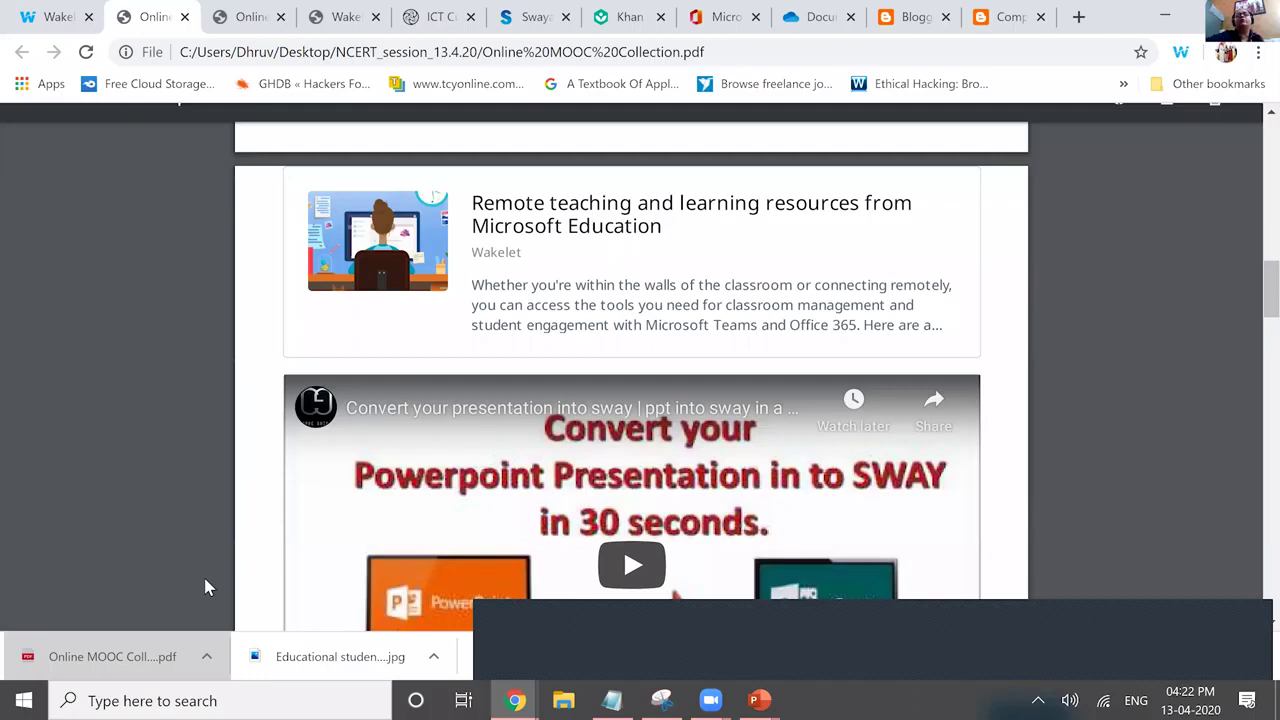
Scroll through the Online MOOC Collection PDF and back up, then return to the Wakelet tab.
{"action": "scroll", "coordinate": [205, 588], "scroll_direction": "down", "scroll_amount": 10}
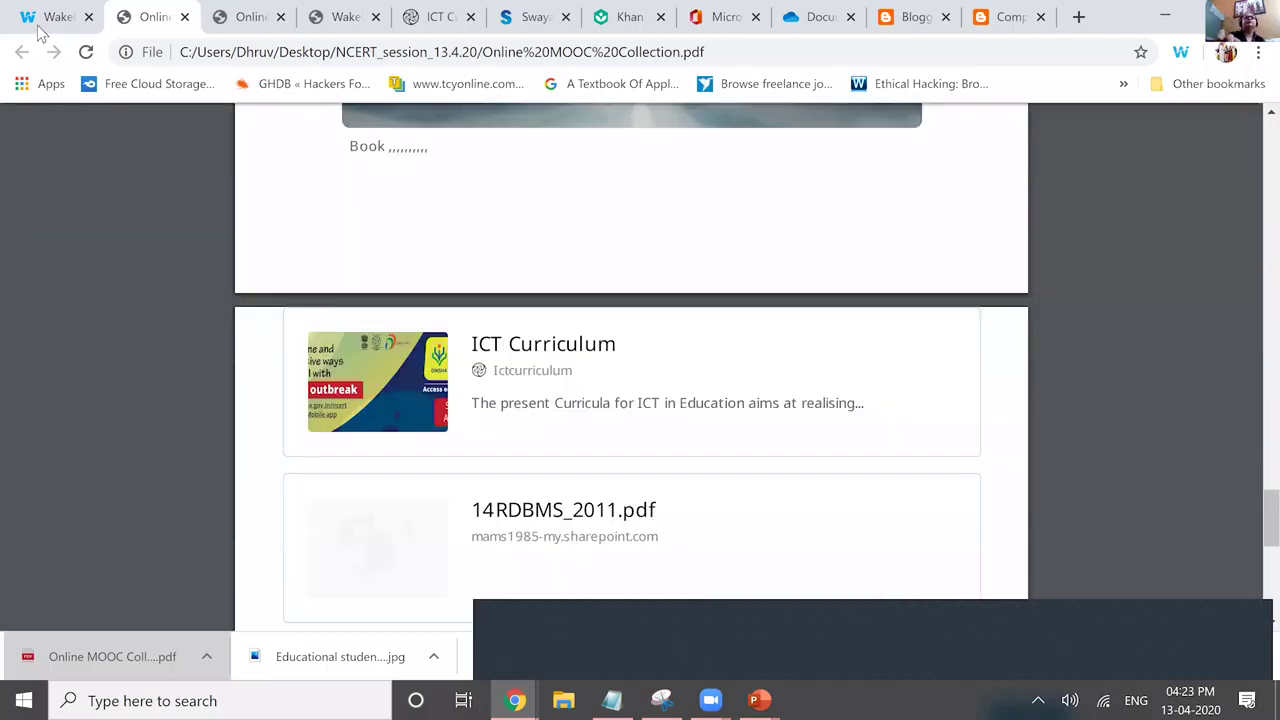
{"action": "scroll", "coordinate": [50, 20], "scroll_direction": "down", "scroll_amount": 2}
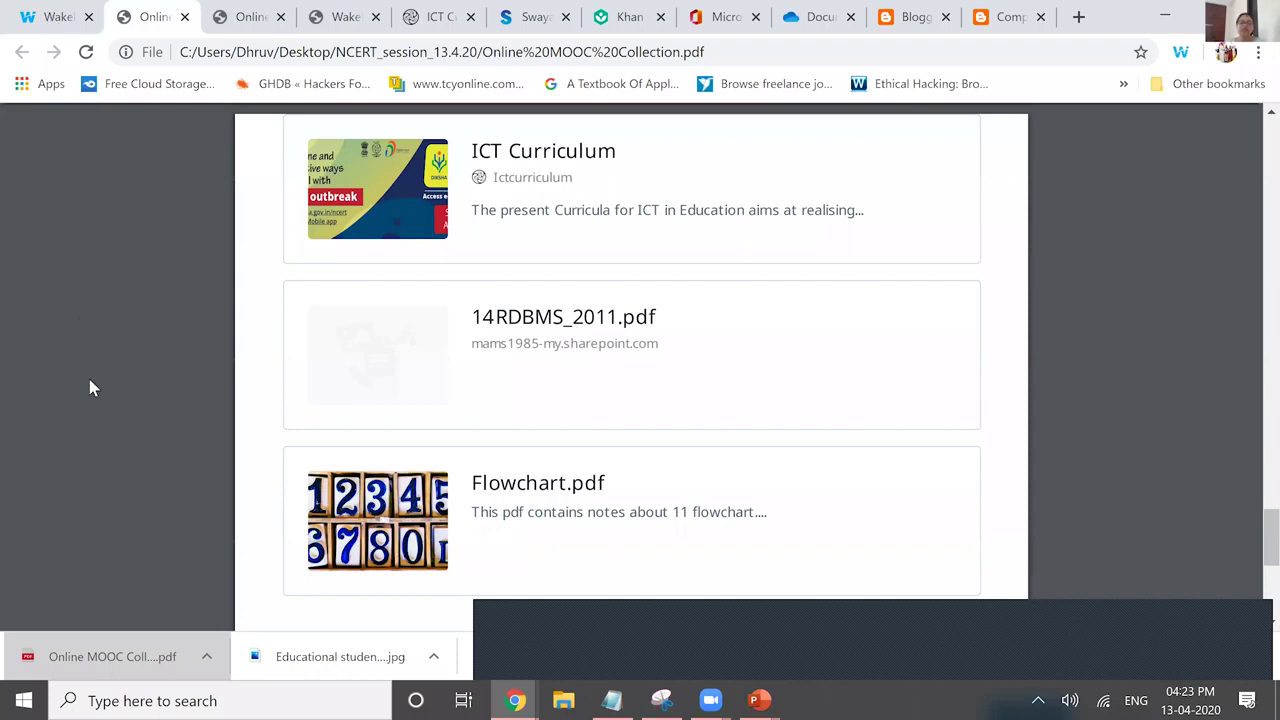
{"action": "scroll", "coordinate": [89, 388], "scroll_direction": "up", "scroll_amount": 10}
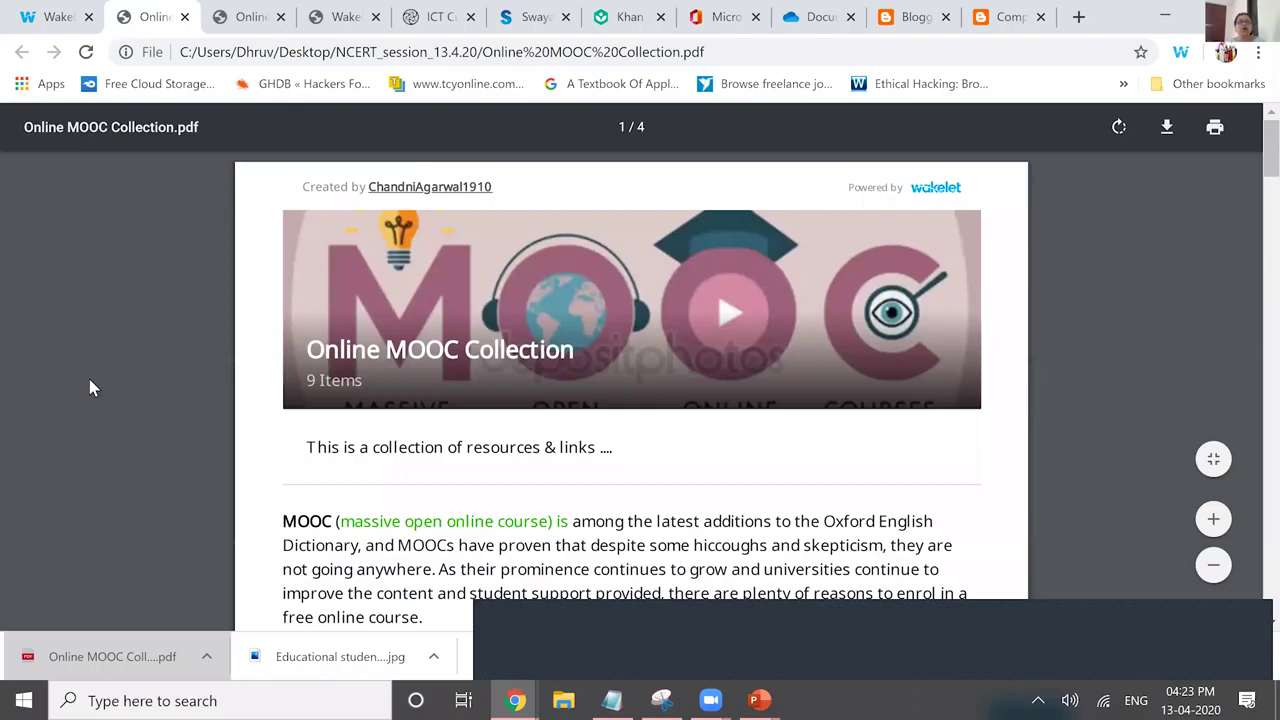
{"action": "key", "text": "ctrl+shift+Tab"}
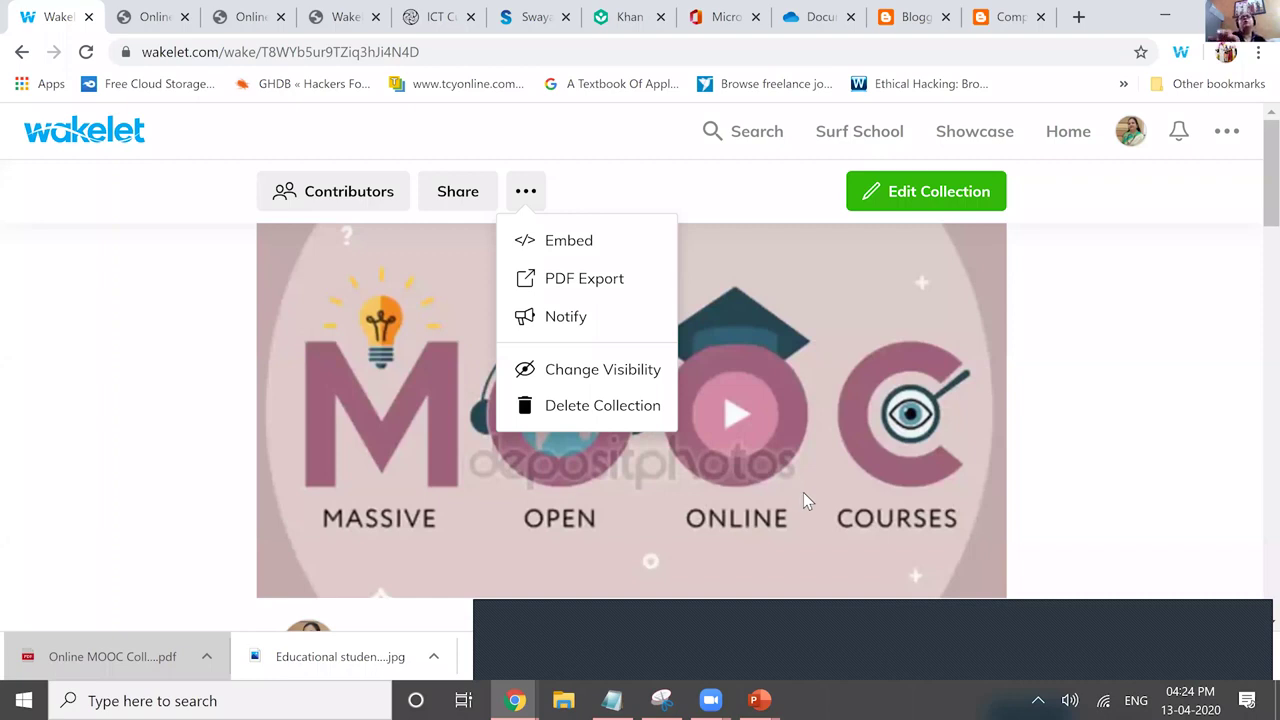
View the Invite Contributors link, QR code and join code, then close the dialog.
{"action": "left_click", "coordinate": [333, 191]}
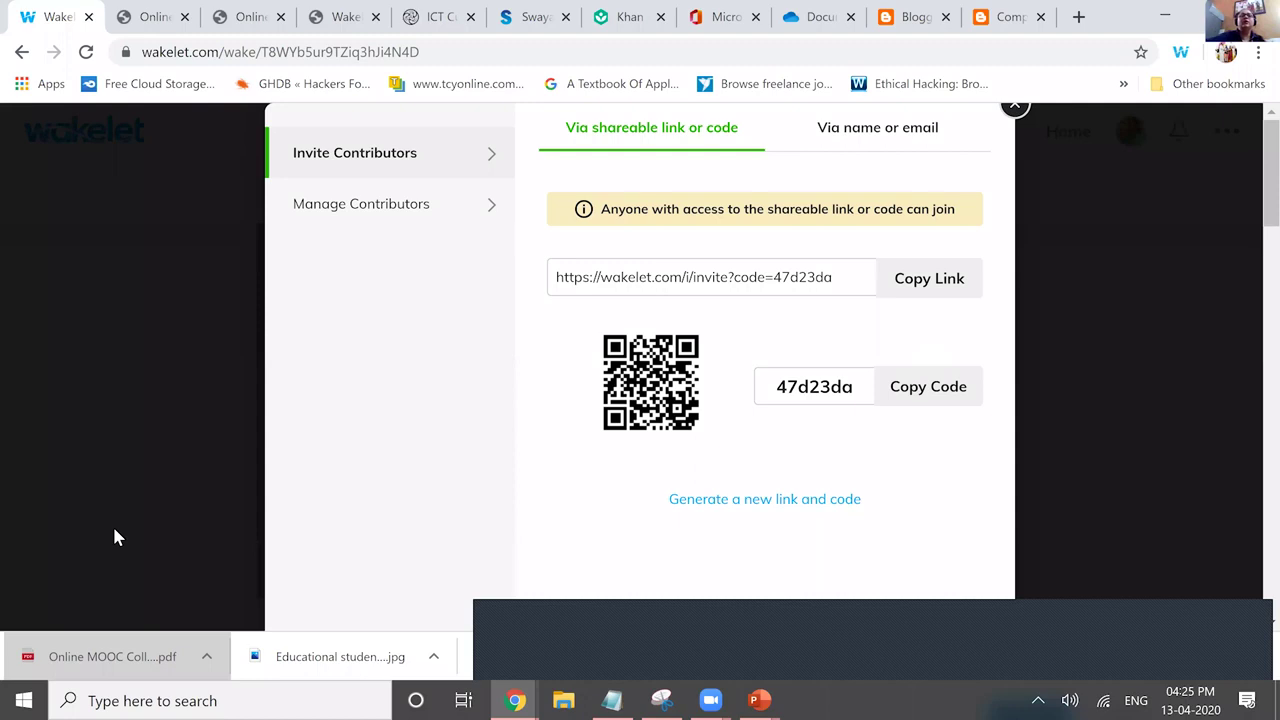
{"action": "left_click", "coordinate": [204, 547]}
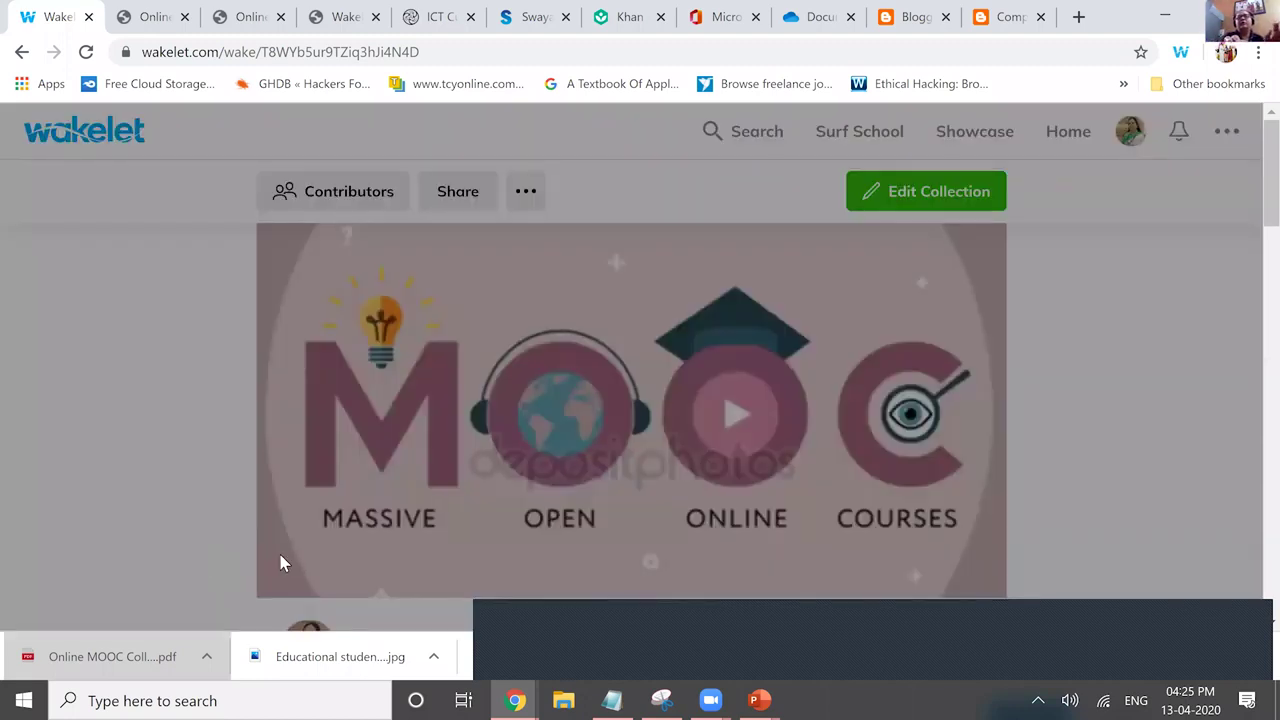
Open the collection description in Immersive Reader and show its Reading Preferences panel.
{"action": "scroll", "coordinate": [1223, 261], "scroll_direction": "down", "scroll_amount": 3}
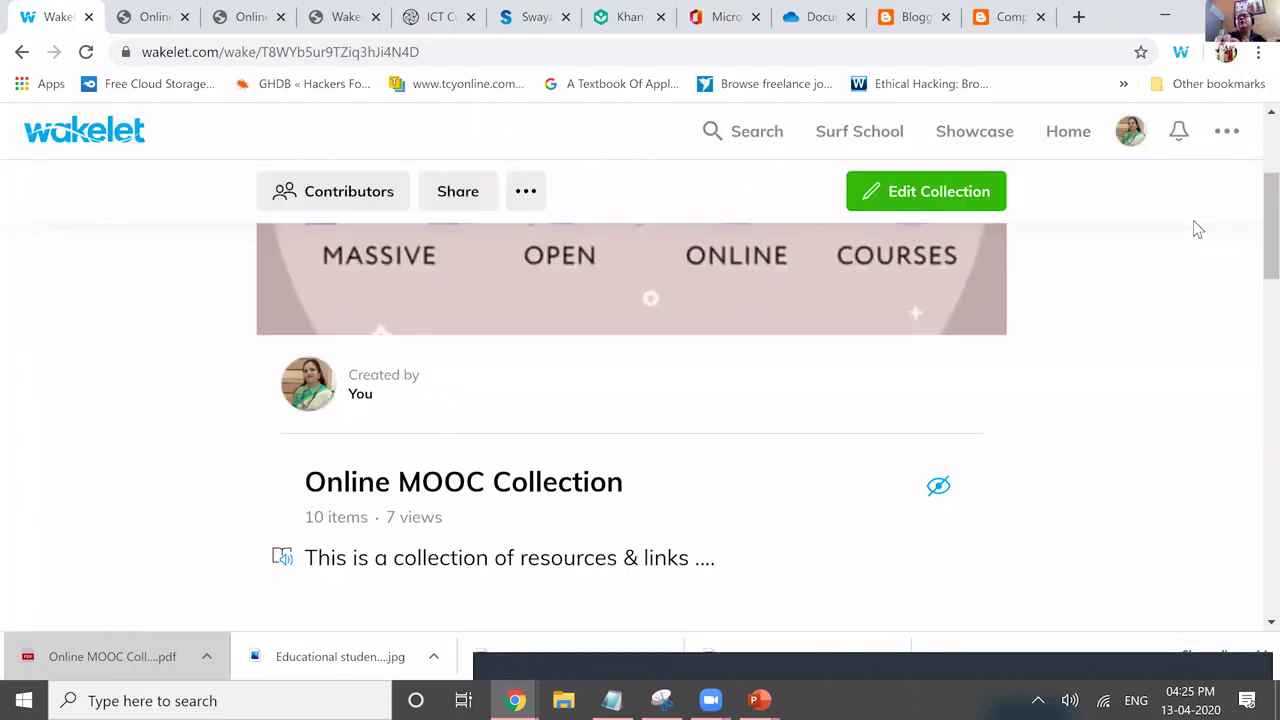
{"action": "left_click", "coordinate": [1106, 150]}
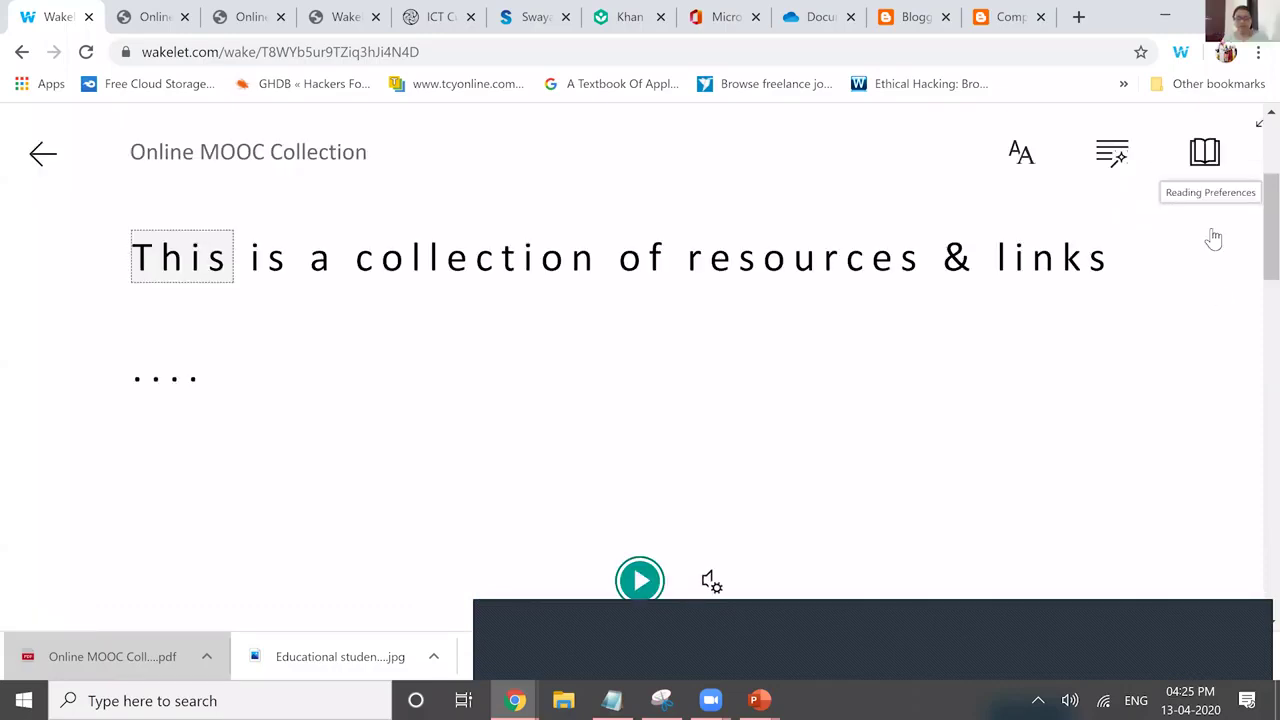
{"action": "left_click", "coordinate": [1112, 152]}
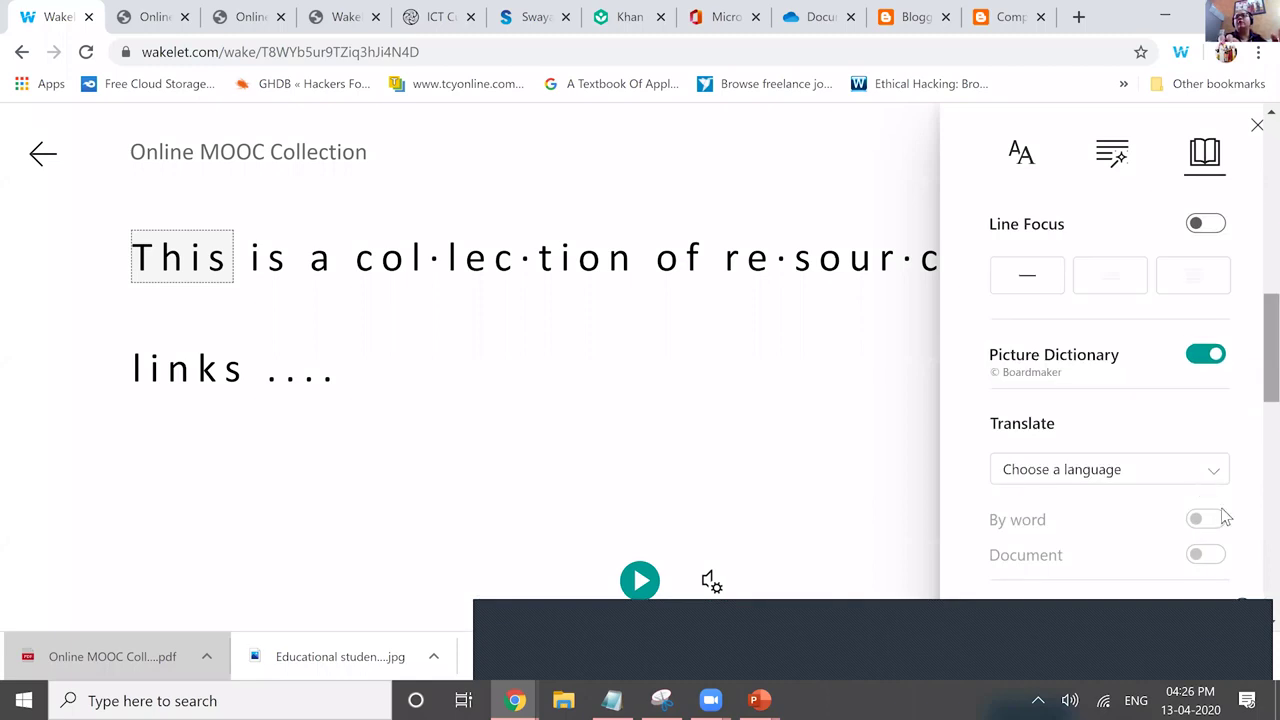
Translate the description into Kannada from the Reading Preferences and close the panel.
{"action": "scroll", "coordinate": [1228, 540], "scroll_direction": "down", "scroll_amount": 2}
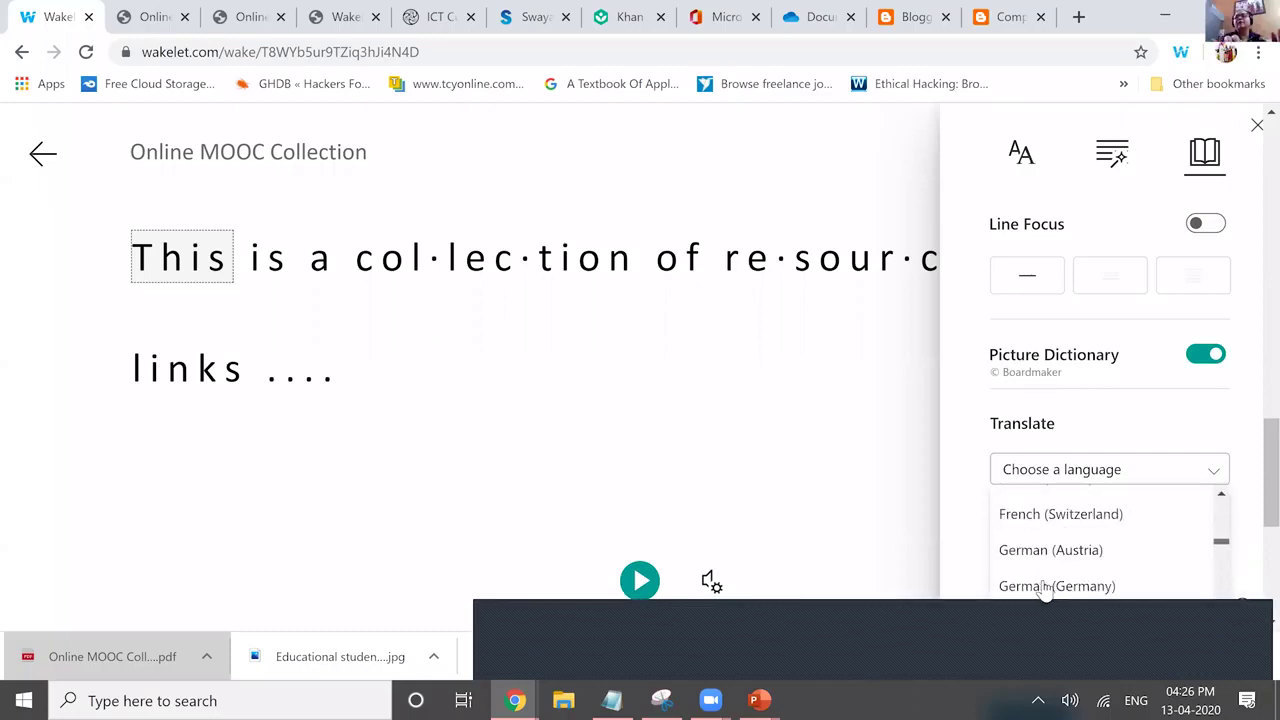
{"action": "scroll", "coordinate": [1045, 588], "scroll_direction": "down", "scroll_amount": 3}
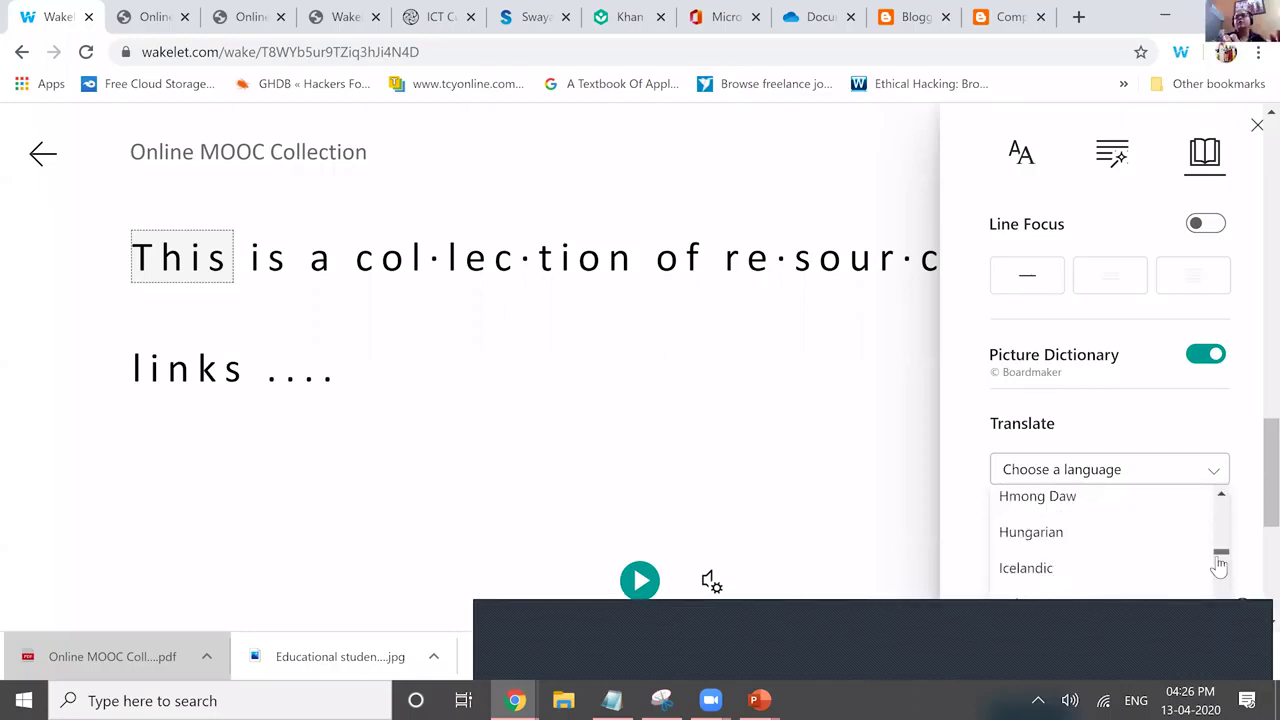
{"action": "scroll", "coordinate": [1220, 569], "scroll_direction": "down", "scroll_amount": 1}
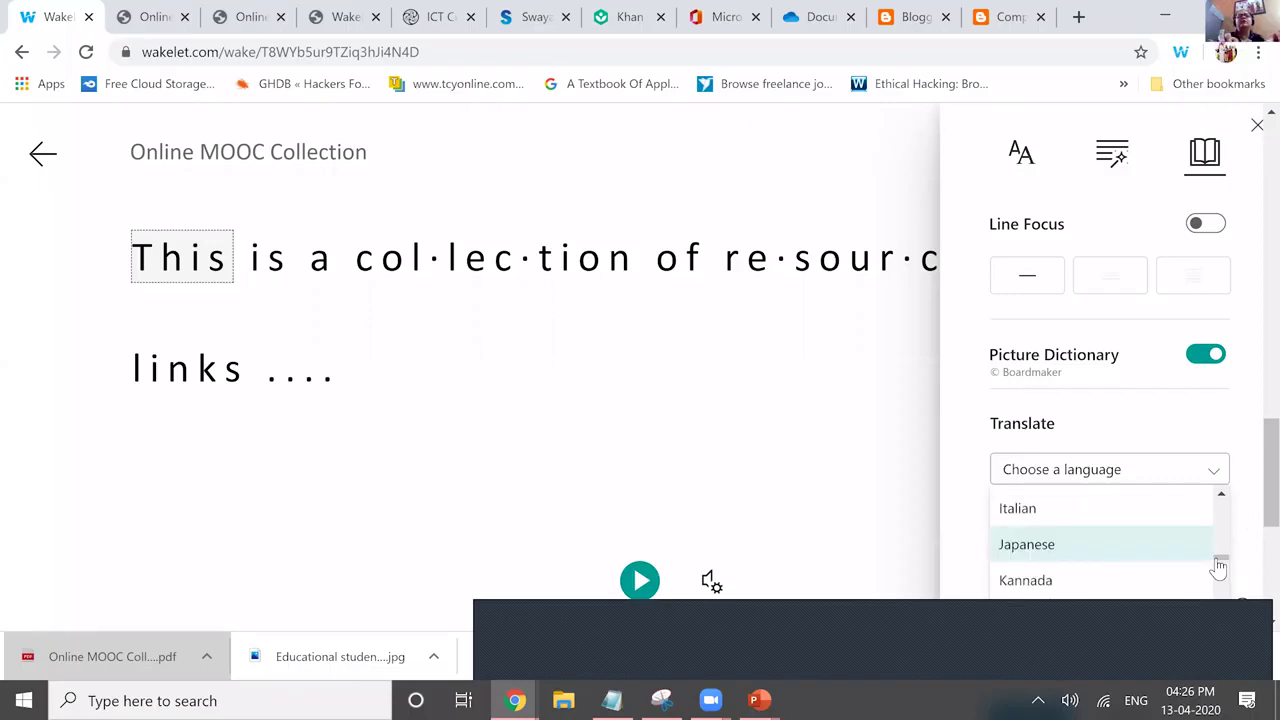
{"action": "left_click", "coordinate": [1100, 580]}
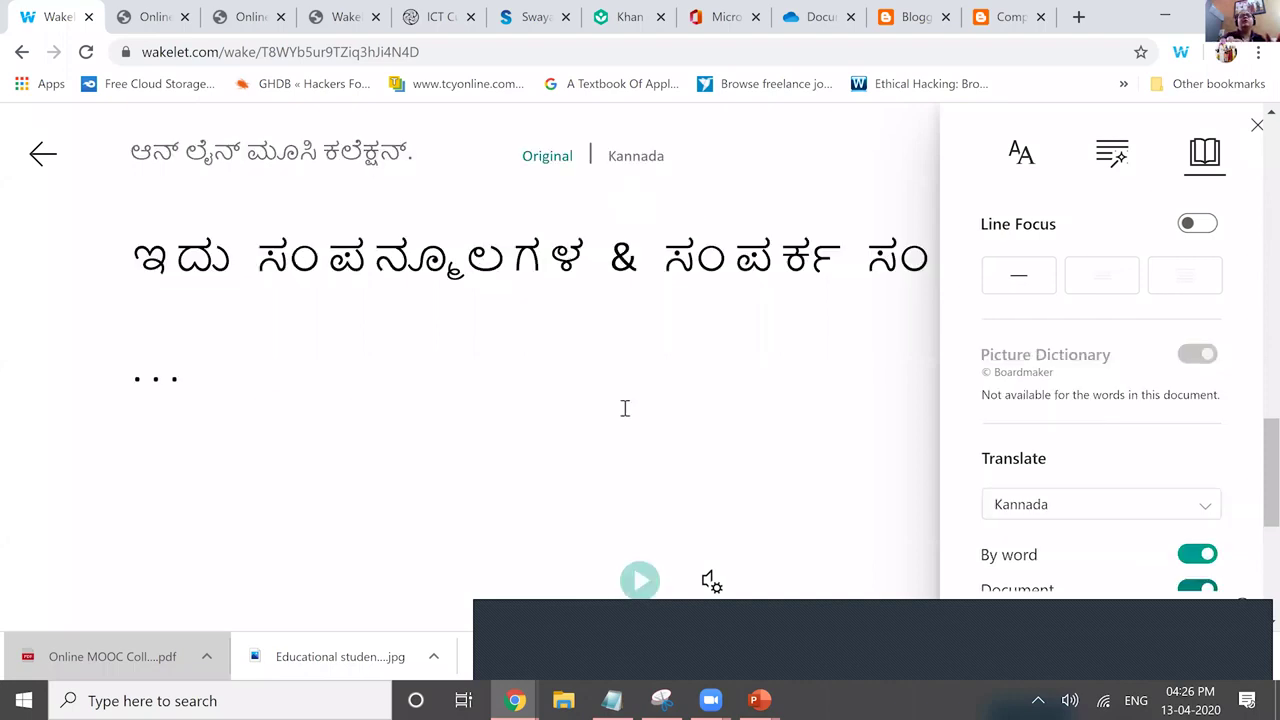
{"action": "left_click", "coordinate": [630, 588]}
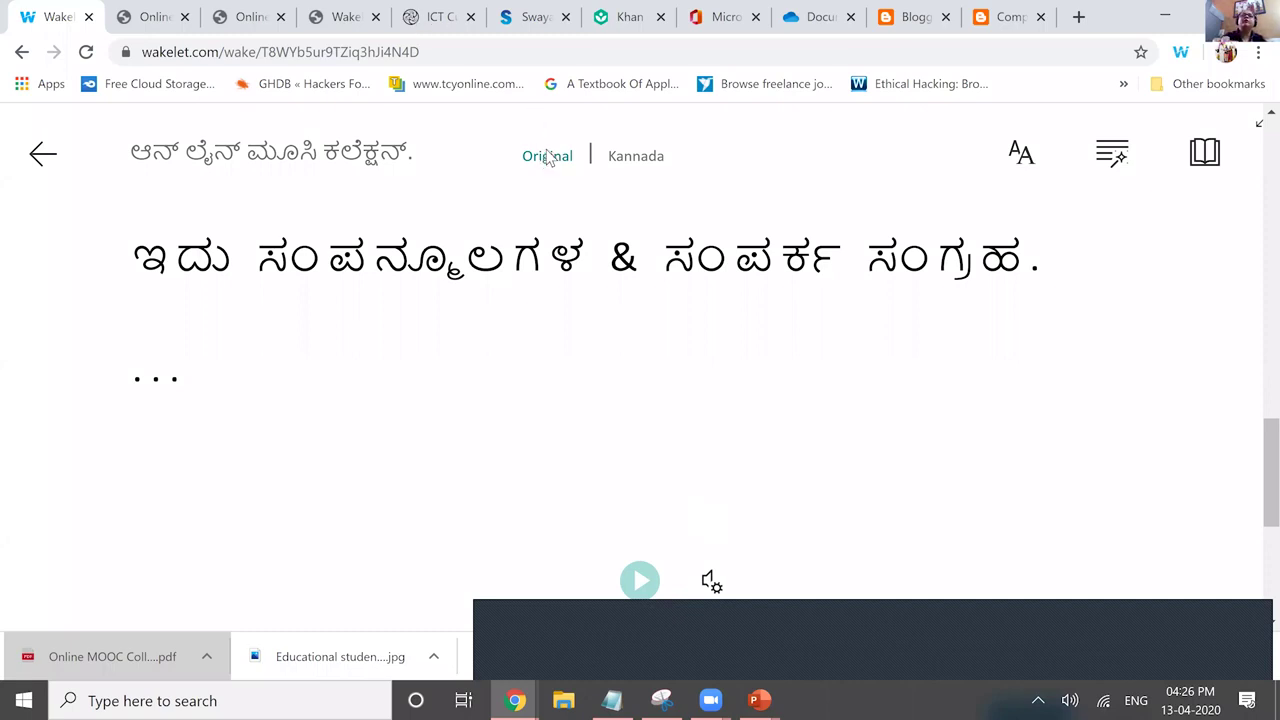
Switch between the original English and Kannada text, then exit the Immersive Reader.
{"action": "left_click", "coordinate": [636, 156]}
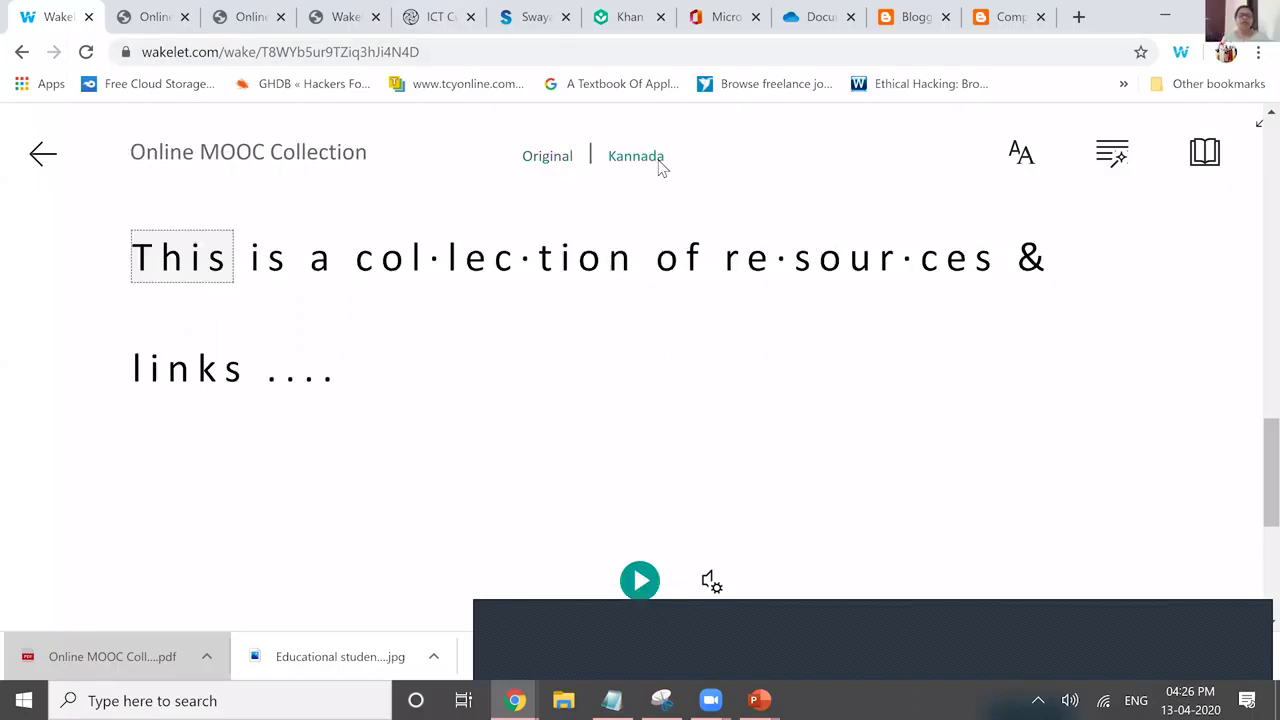
{"action": "left_click", "coordinate": [659, 168]}
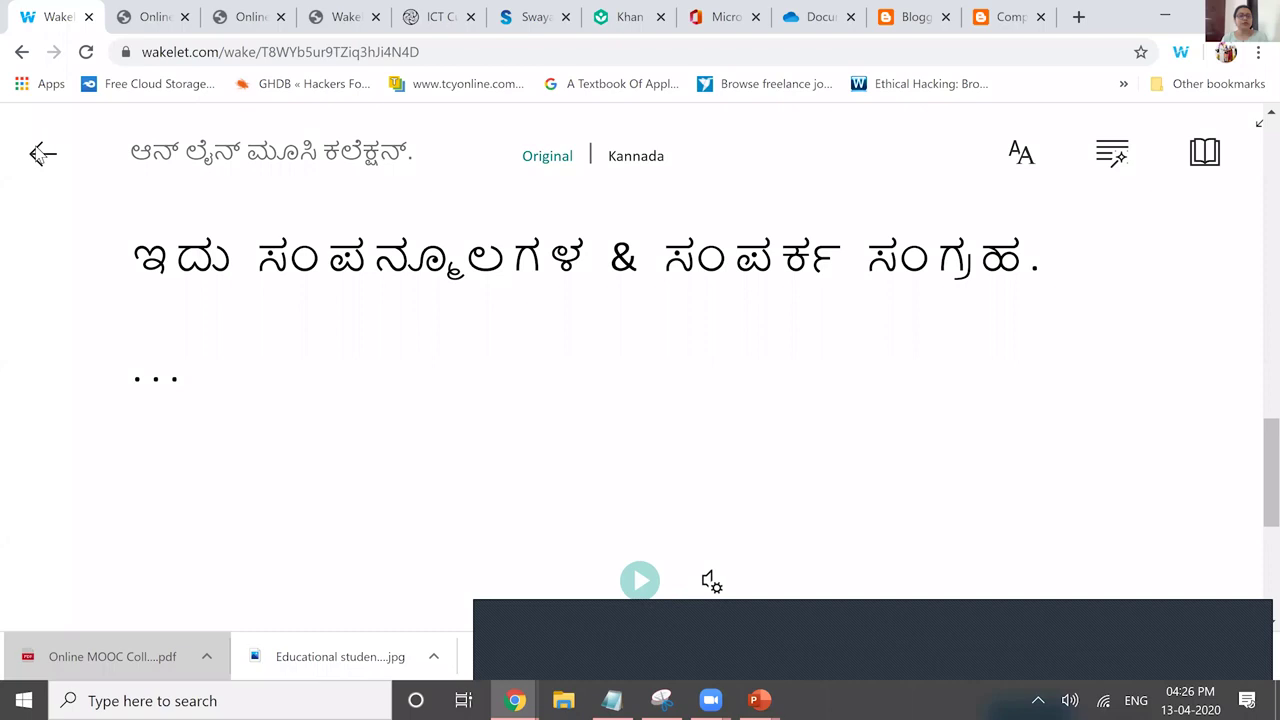
{"action": "left_click", "coordinate": [40, 153]}
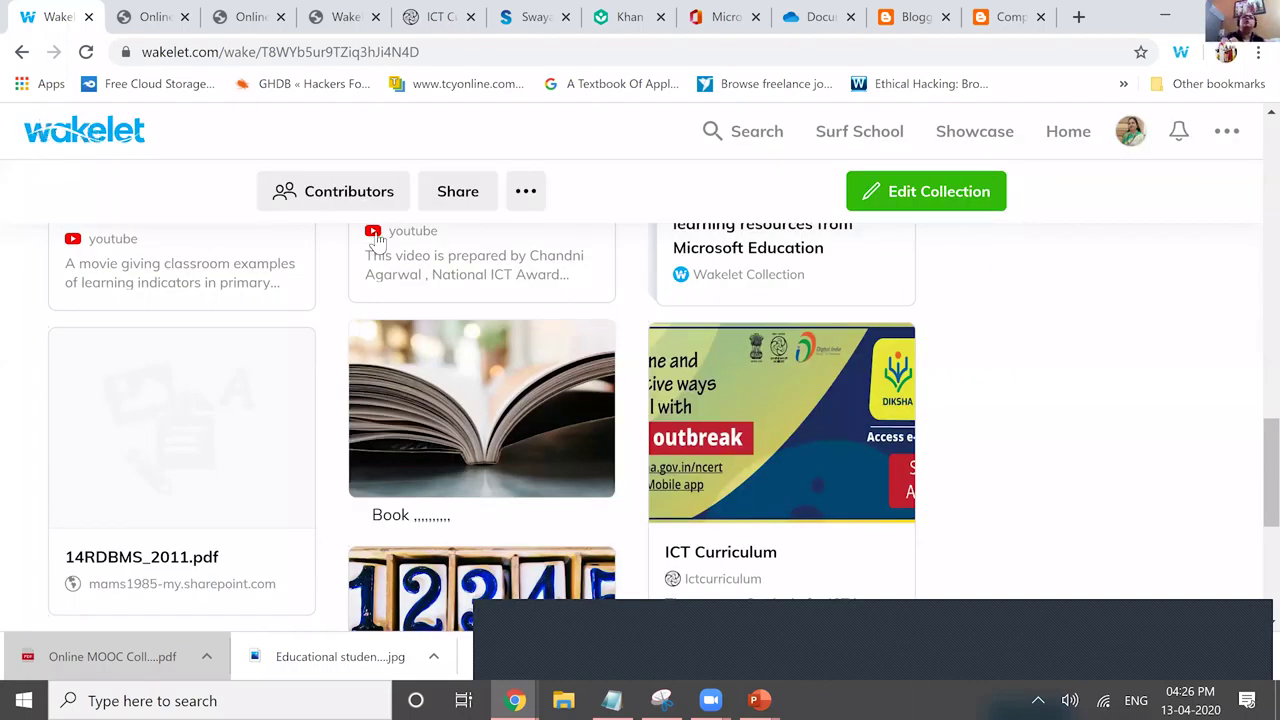
Go to the Wakelet home page and scroll through the list of collections.
{"action": "left_click", "coordinate": [1058, 138]}
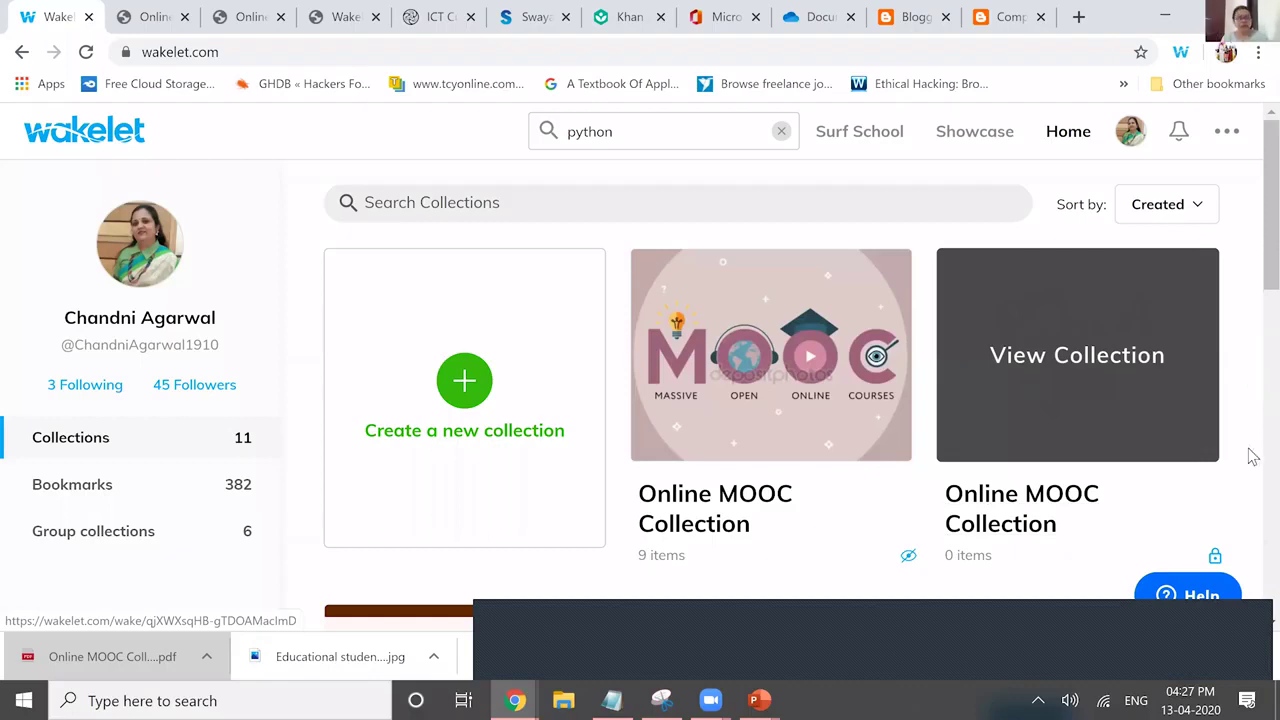
{"action": "scroll", "coordinate": [1244, 492], "scroll_direction": "down", "scroll_amount": 4}
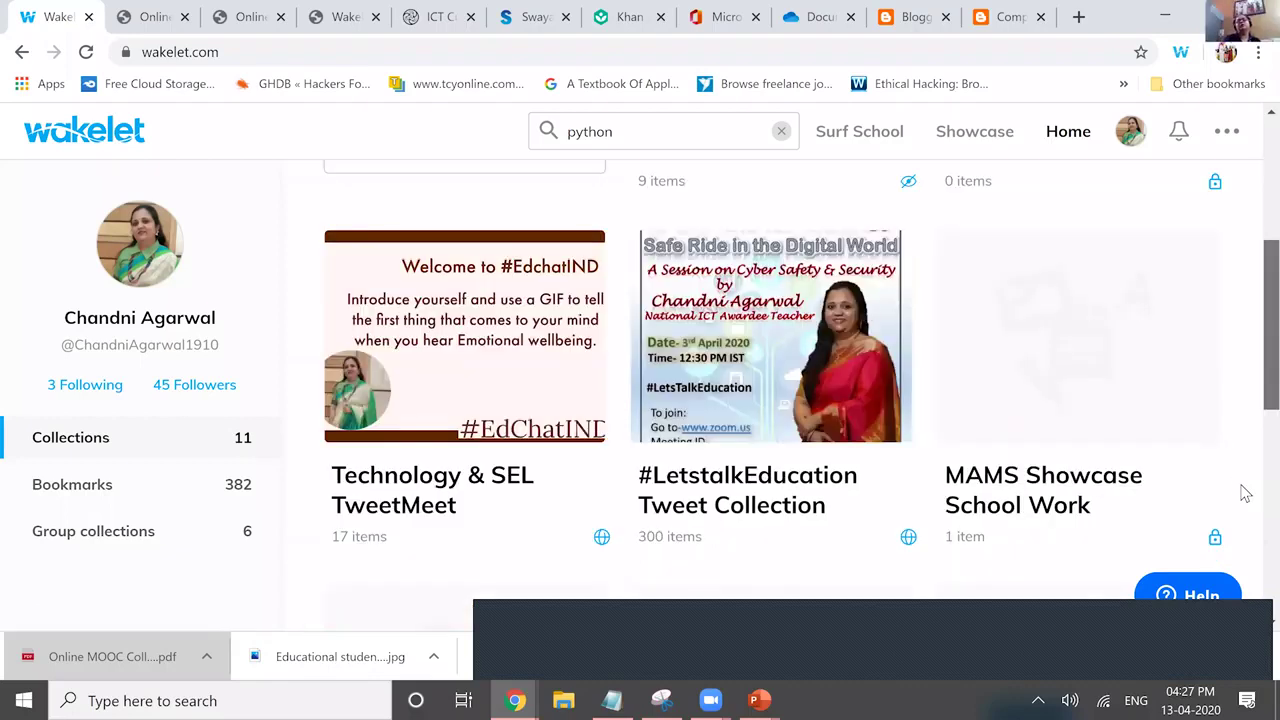
{"action": "scroll", "coordinate": [1245, 492], "scroll_direction": "up", "scroll_amount": 4}
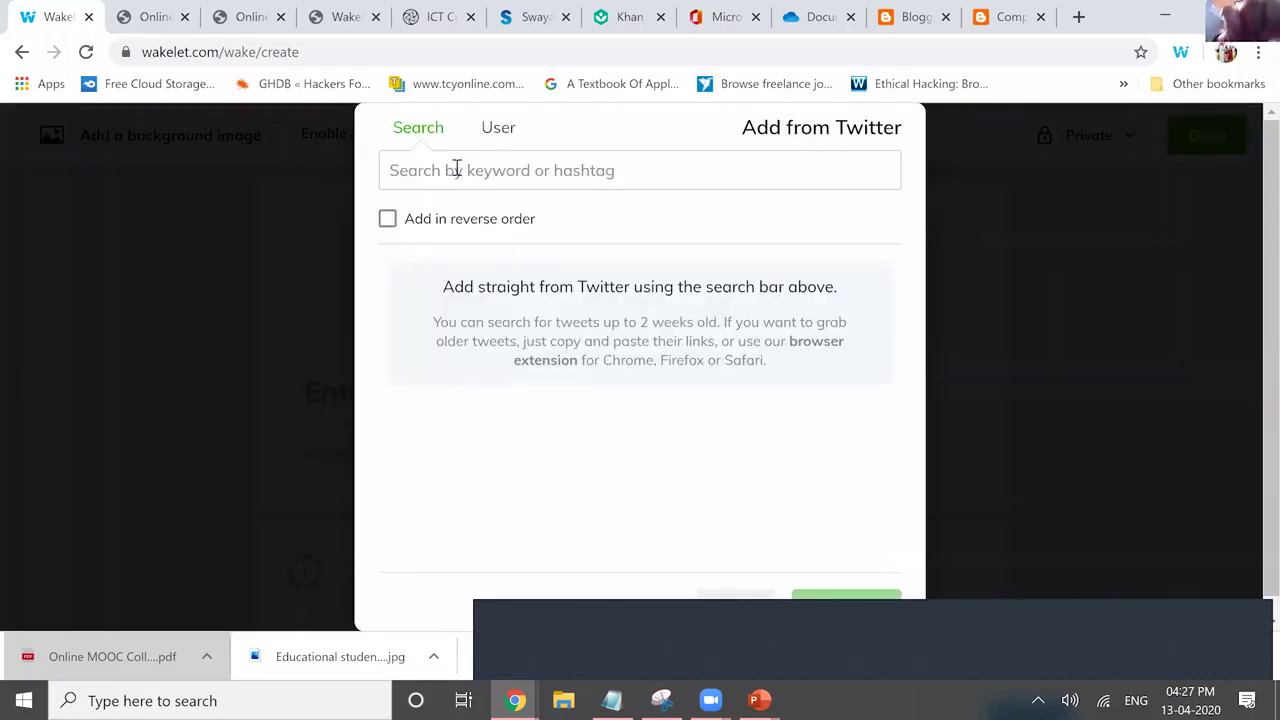
Search tweets for '#COV910', close the search without adding anything, and go back home.
{"action": "left_click", "coordinate": [455, 170]}
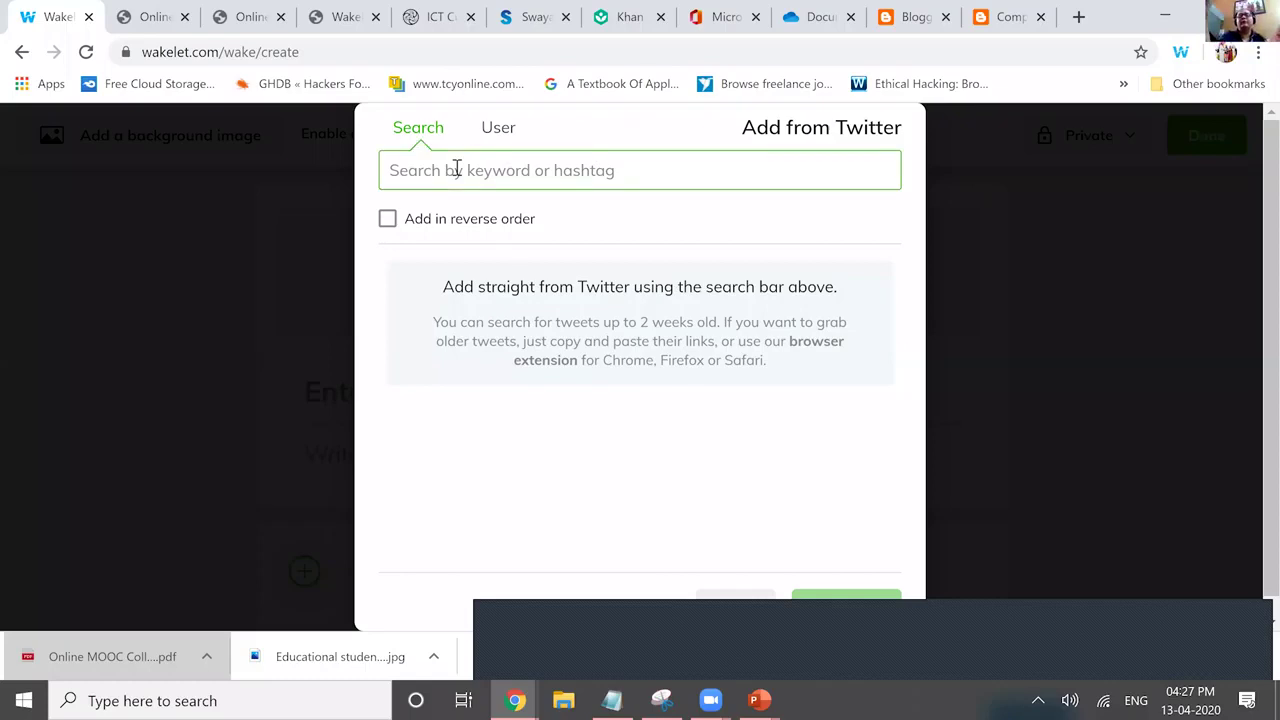
{"action": "type", "text": "#"}
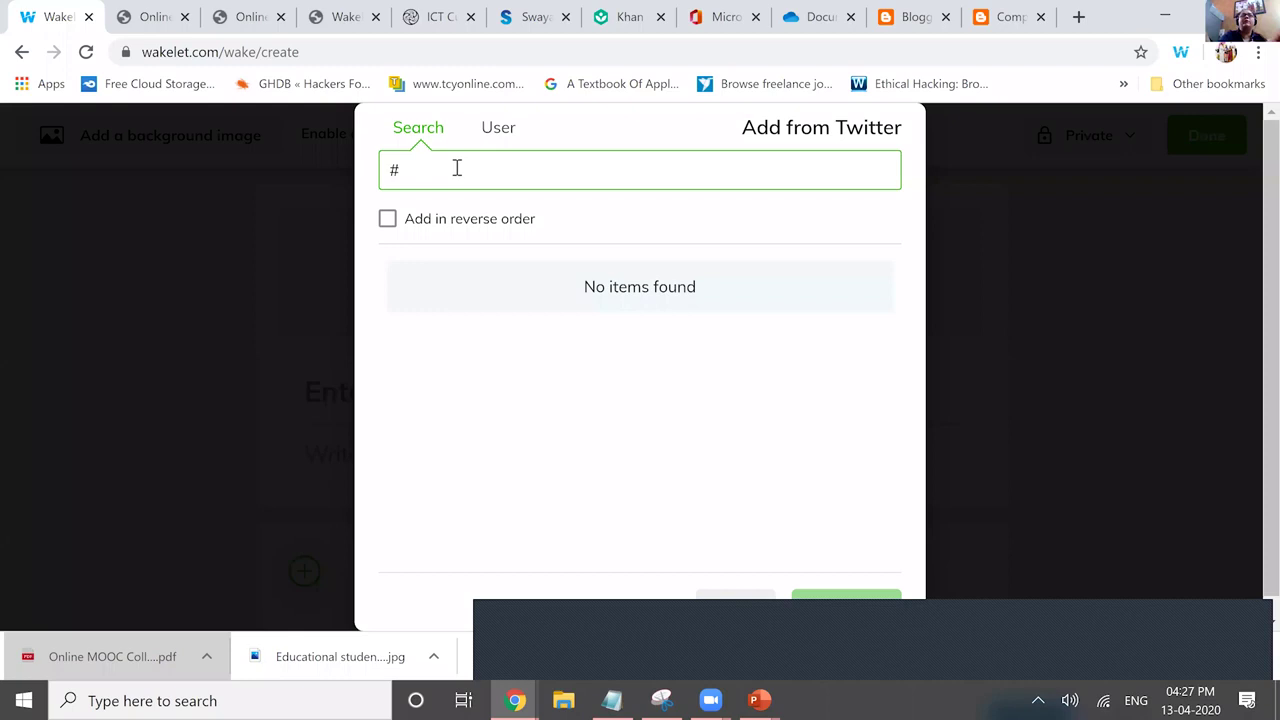
{"action": "type", "text": "COV"}
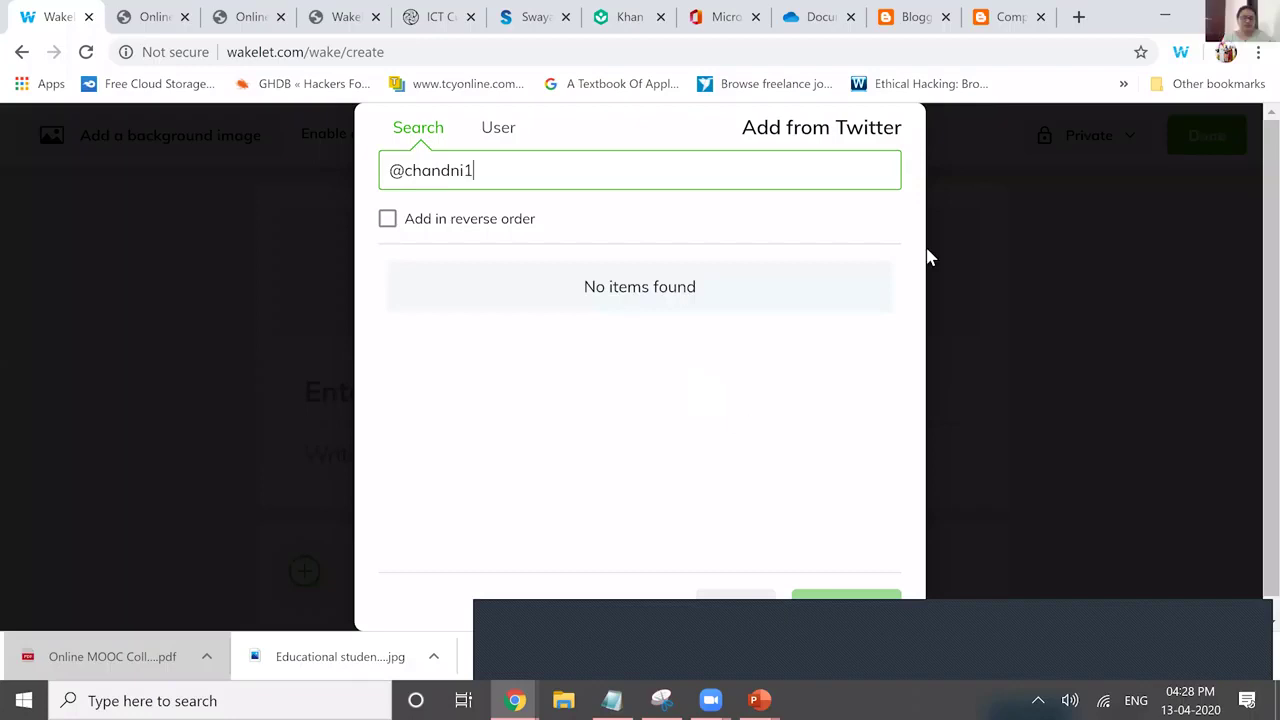
{"action": "type", "text": "910"}
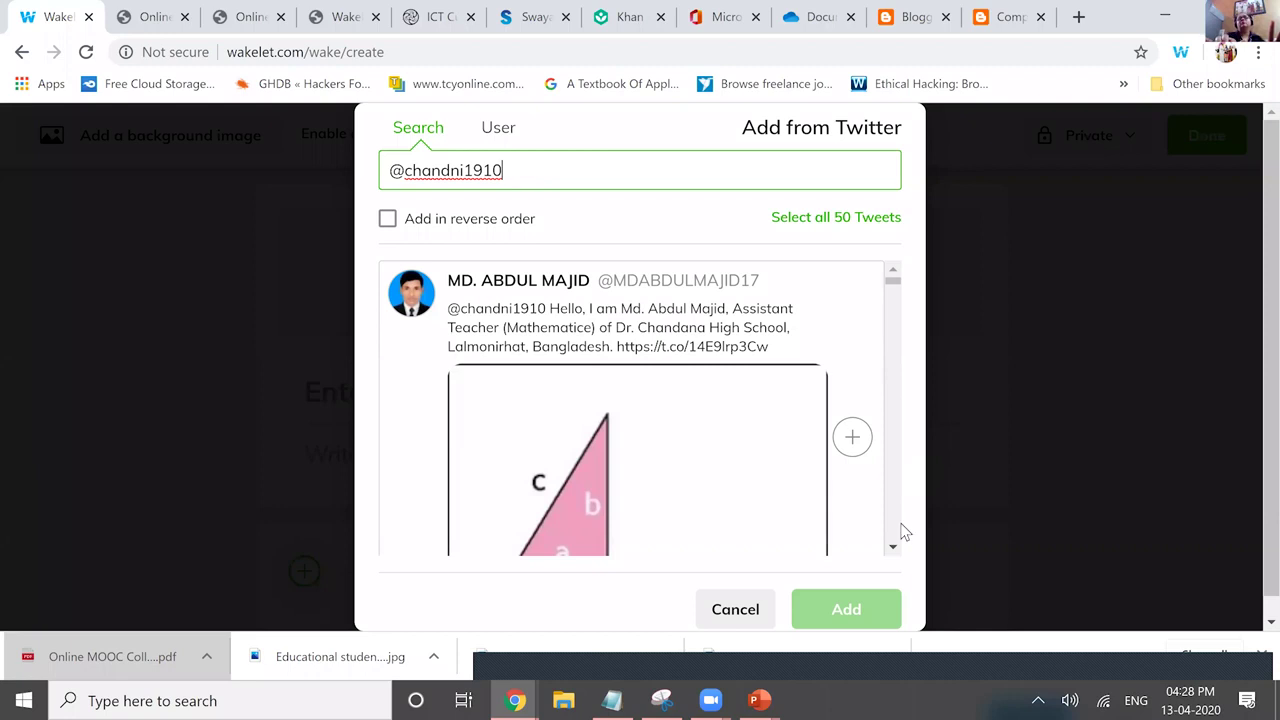
{"action": "scroll", "coordinate": [933, 384], "scroll_direction": "down", "scroll_amount": 10}
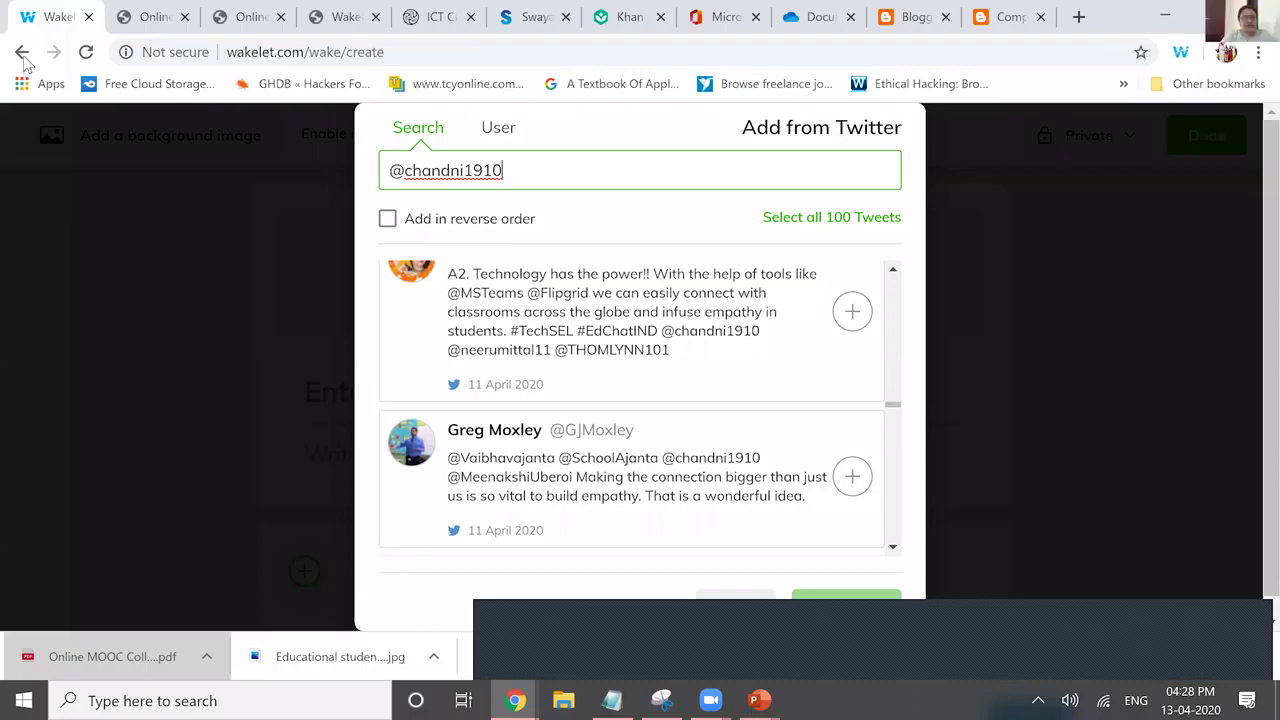
{"action": "left_click", "coordinate": [934, 177]}
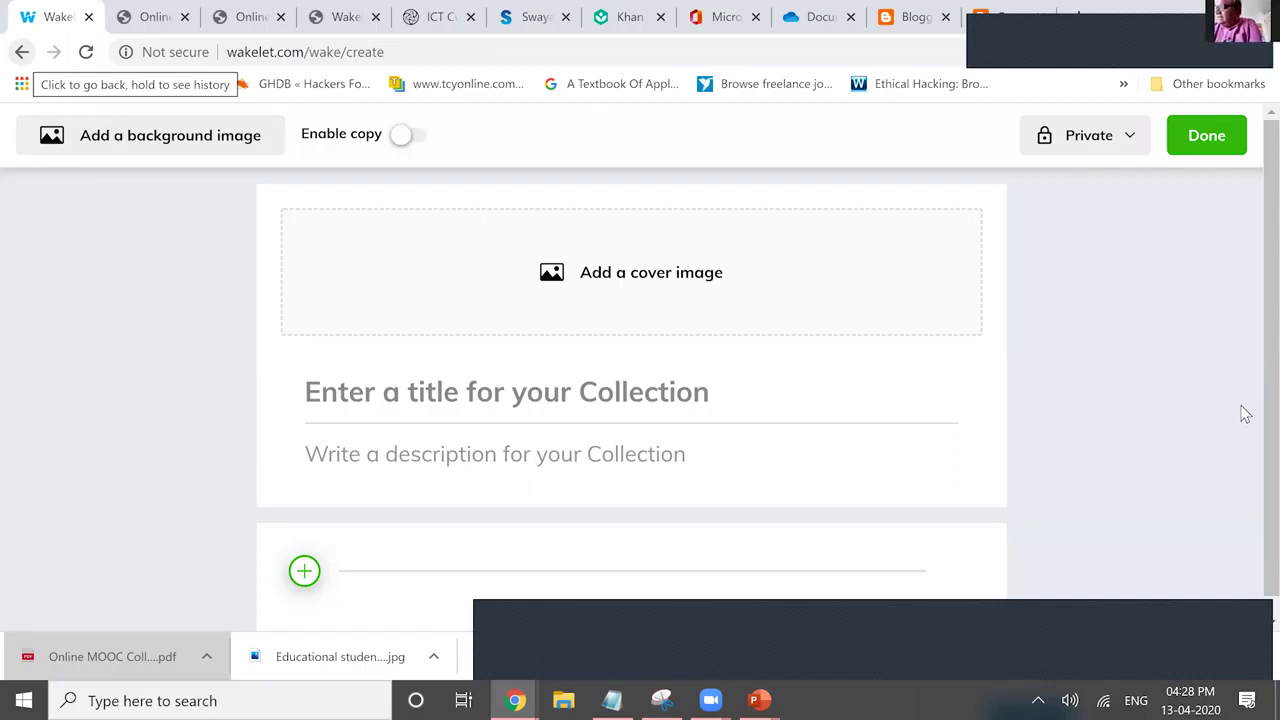
{"action": "key", "text": "alt+Left"}
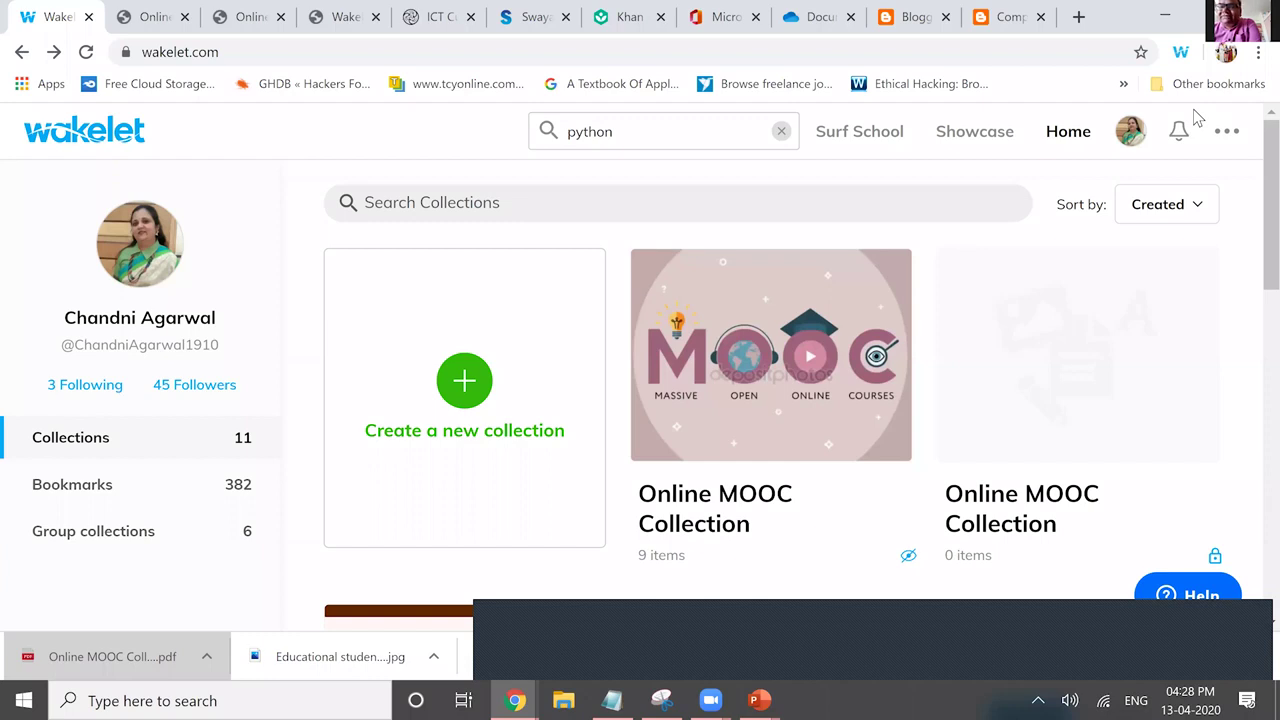
{"action": "key", "text": "alt+Tab"}
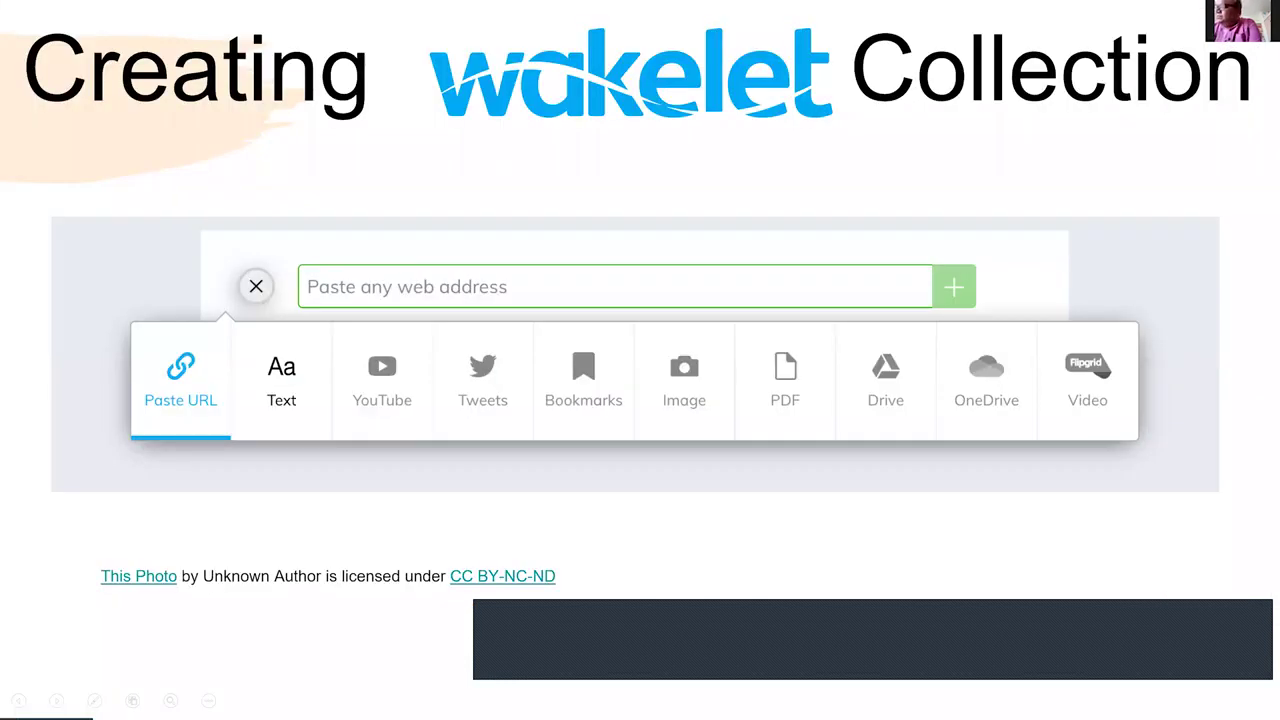
Advance the recap slides through Sharing Collection, Wakelet as Extension and Educator Resources, then return to Chrome.
{"action": "key", "text": "Right"}
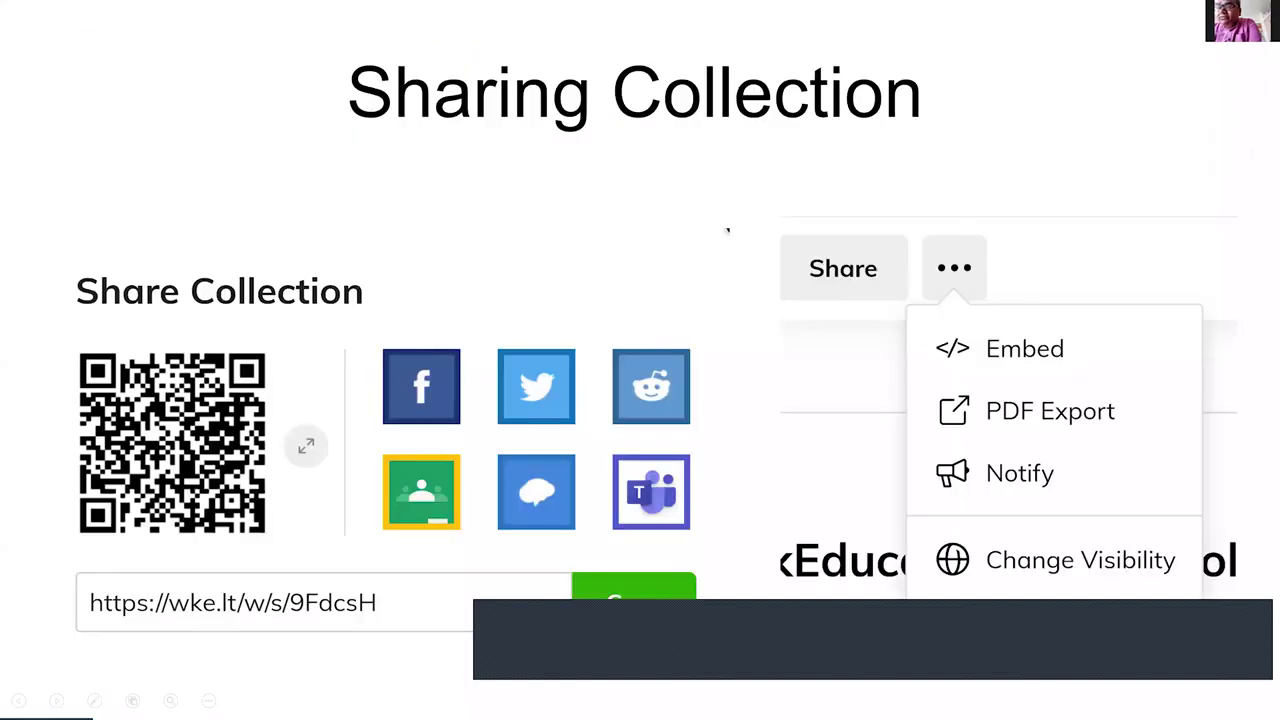
{"action": "key", "text": "Right"}
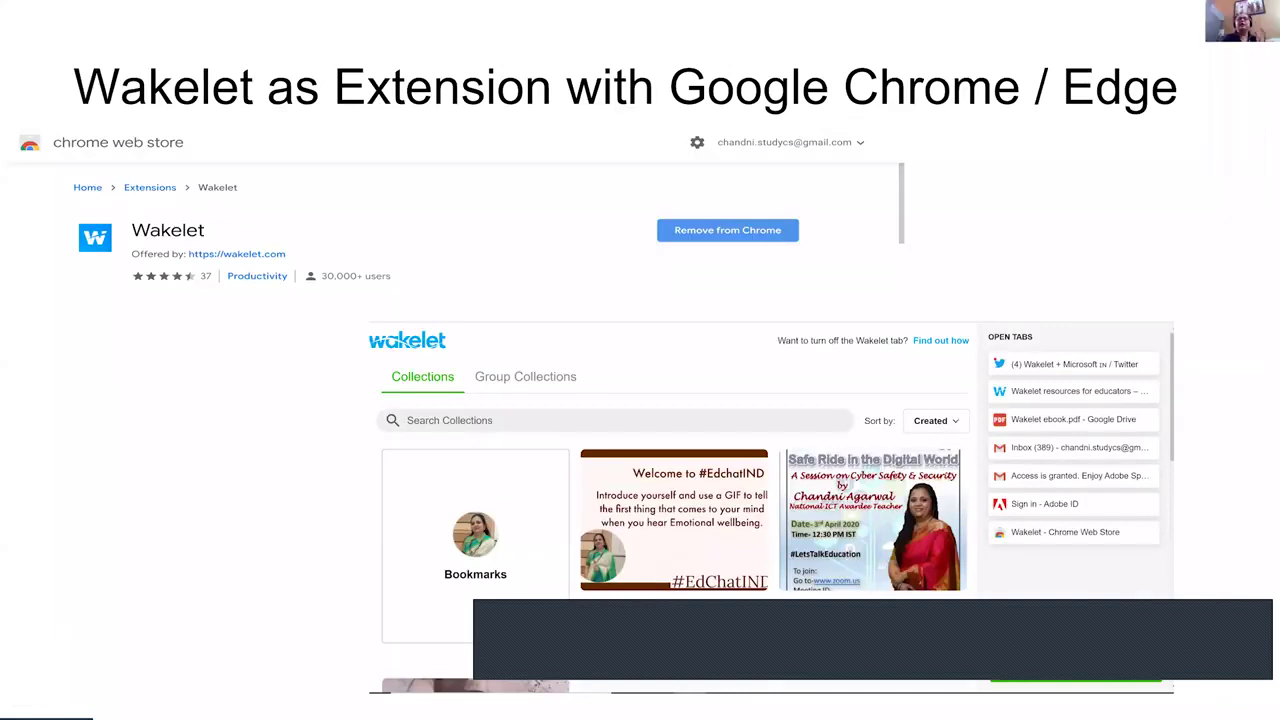
{"action": "key", "text": "Right"}
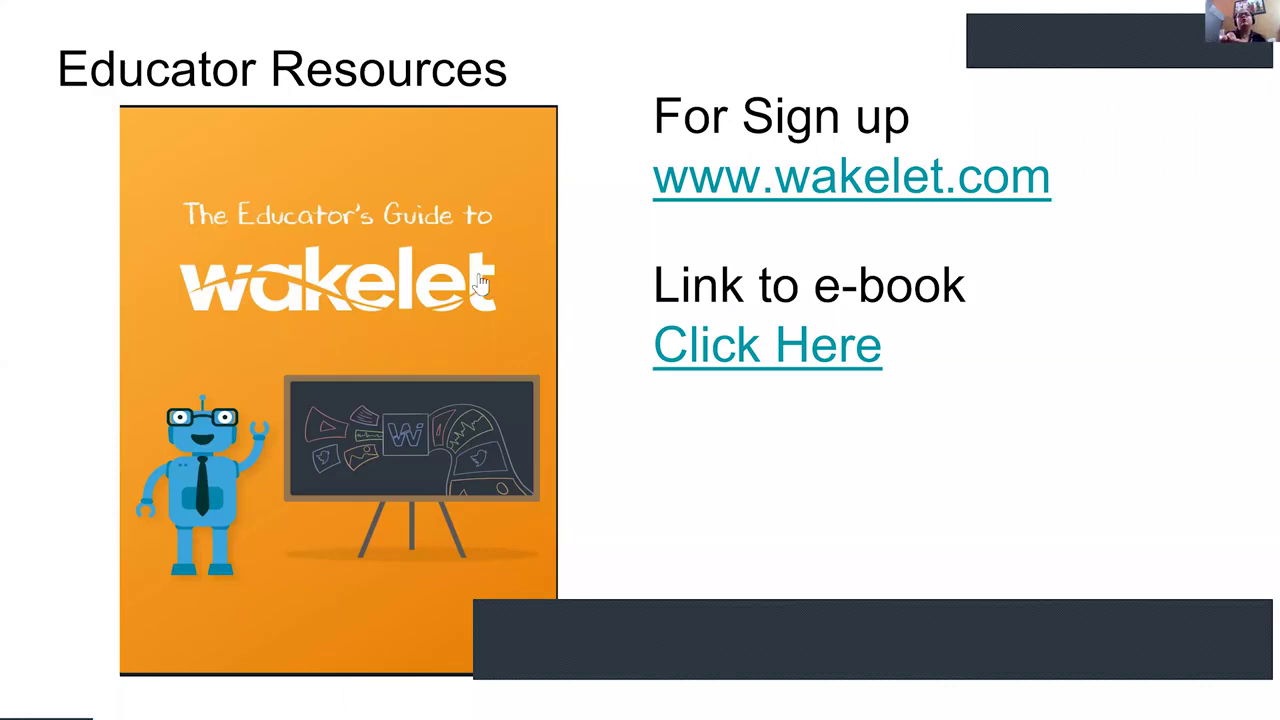
{"action": "left_click", "coordinate": [197, 318]}
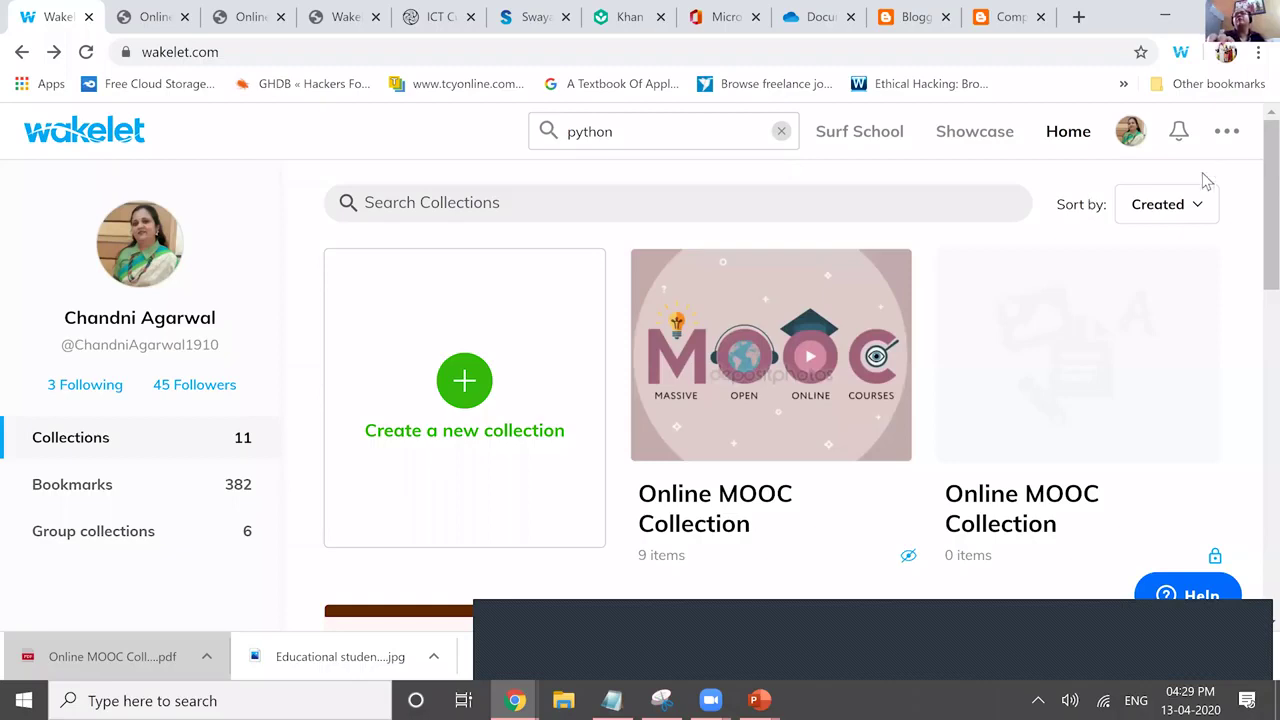
Switch to the browser tab holding the Word document's link-sharing settings.
{"action": "key", "text": "ctrl+8"}
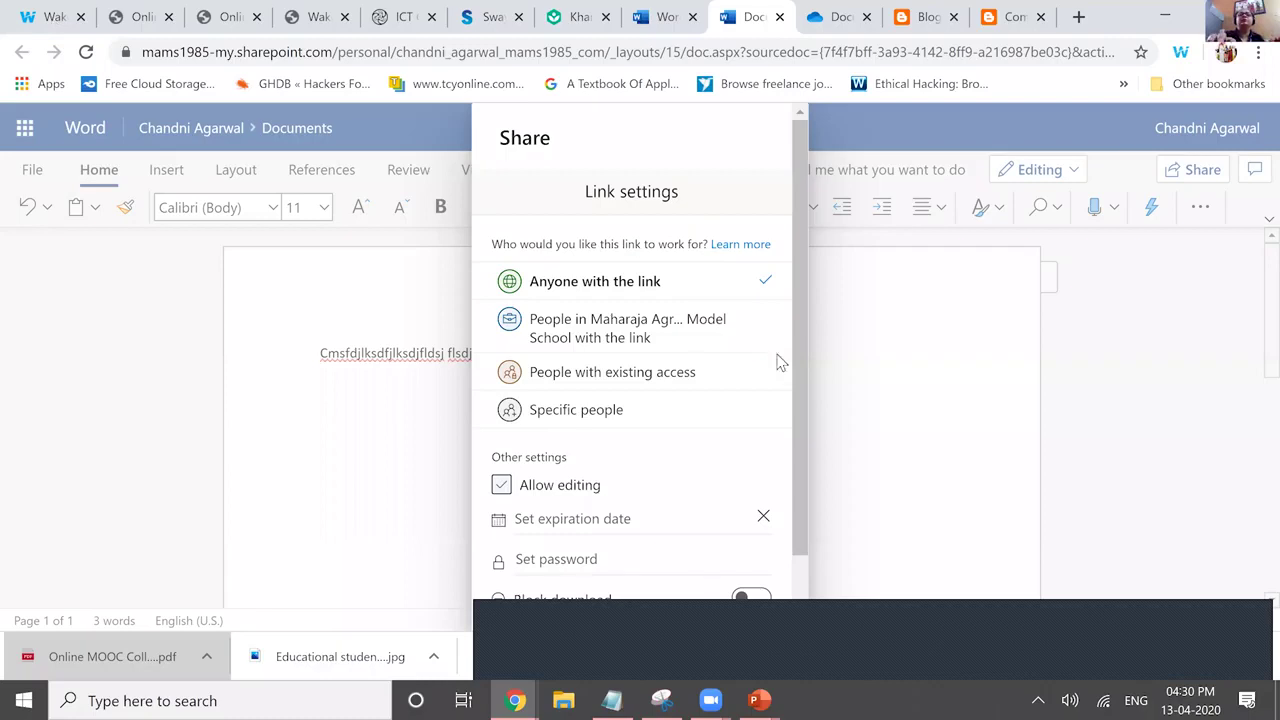
Uncheck Allow editing so the Word share link is view-only, then return to the Online MOOC Collection.
{"action": "left_click", "coordinate": [671, 486]}
{"action": "scroll", "coordinate": [671, 486], "scroll_direction": "down", "scroll_amount": 1}
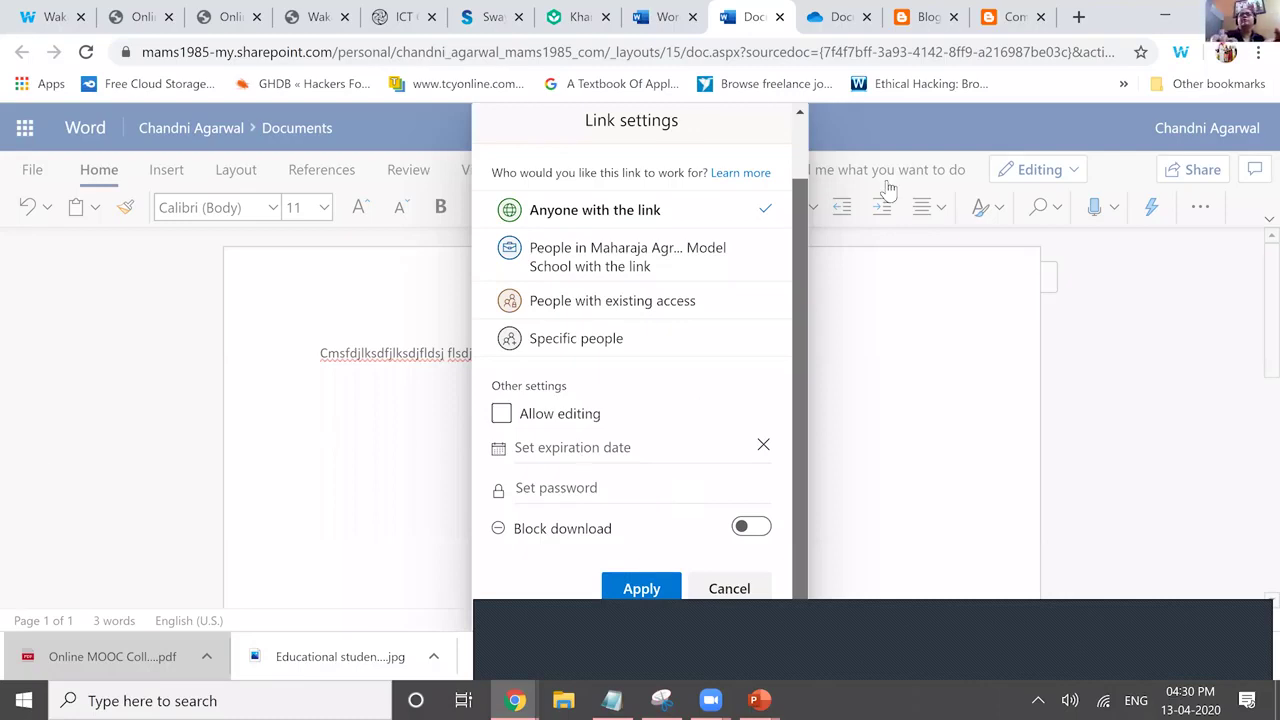
{"action": "key", "text": "ctrl+1"}
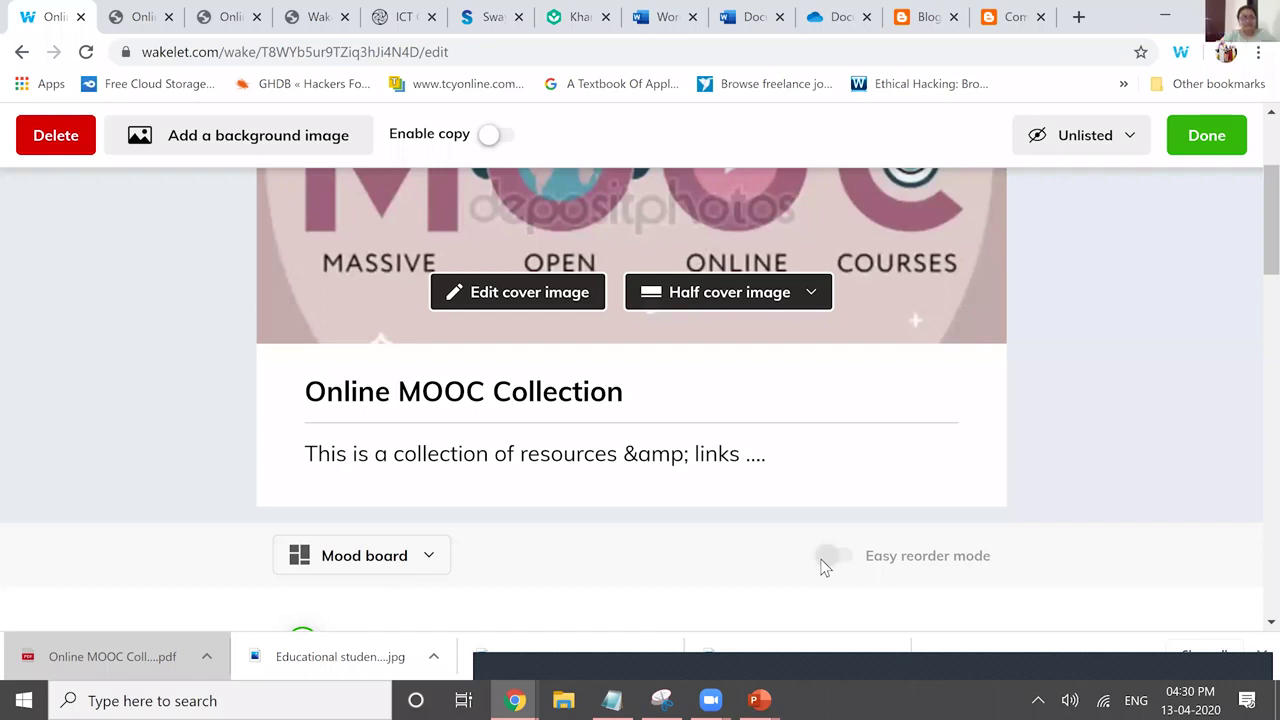
Save the Online MOOC Collection with the Word document's SharePoint link as its first item.
{"action": "scroll", "coordinate": [820, 565], "scroll_direction": "down", "scroll_amount": 2}
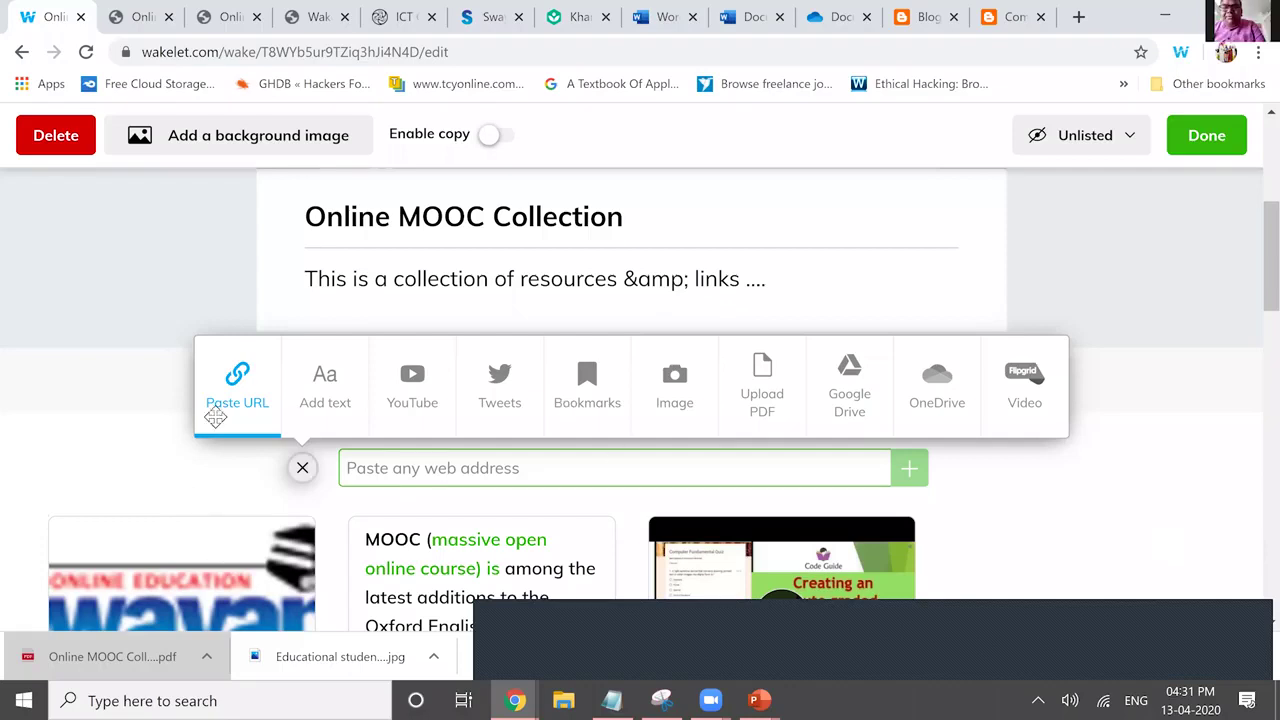
{"action": "left_click", "coordinate": [1207, 135]}
{"action": "scroll", "coordinate": [1193, 313], "scroll_direction": "down", "scroll_amount": 3}
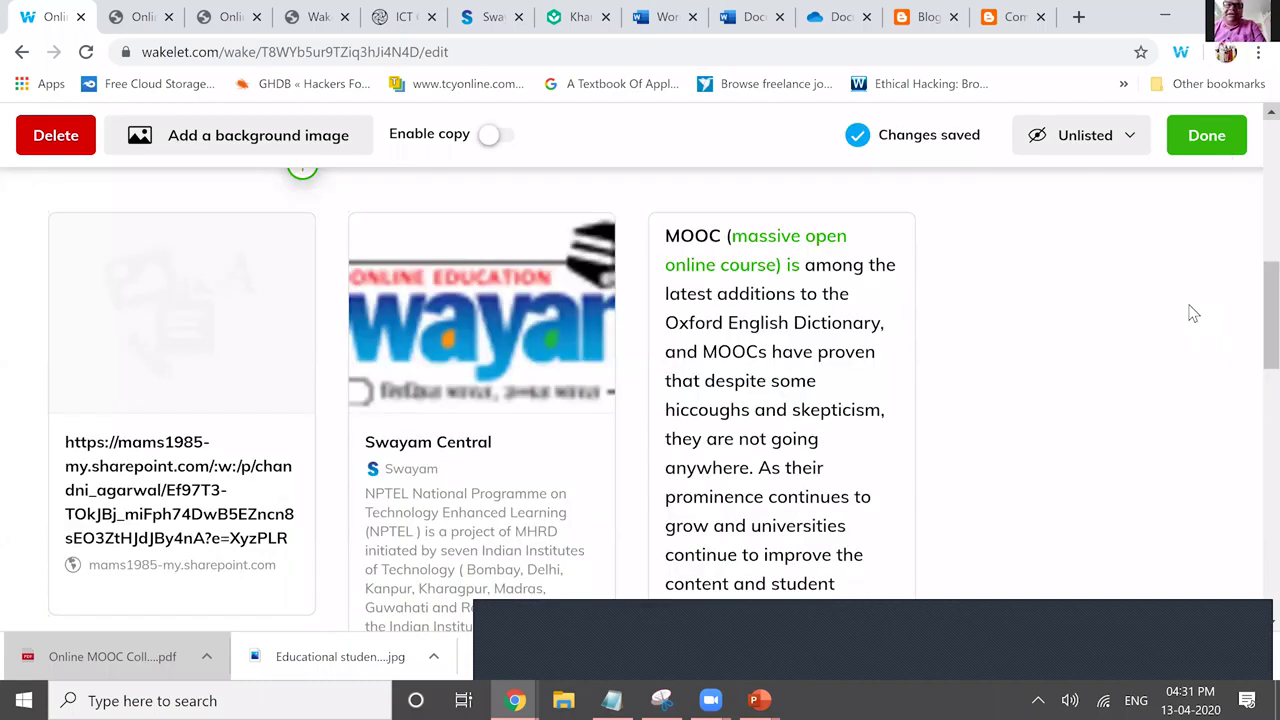